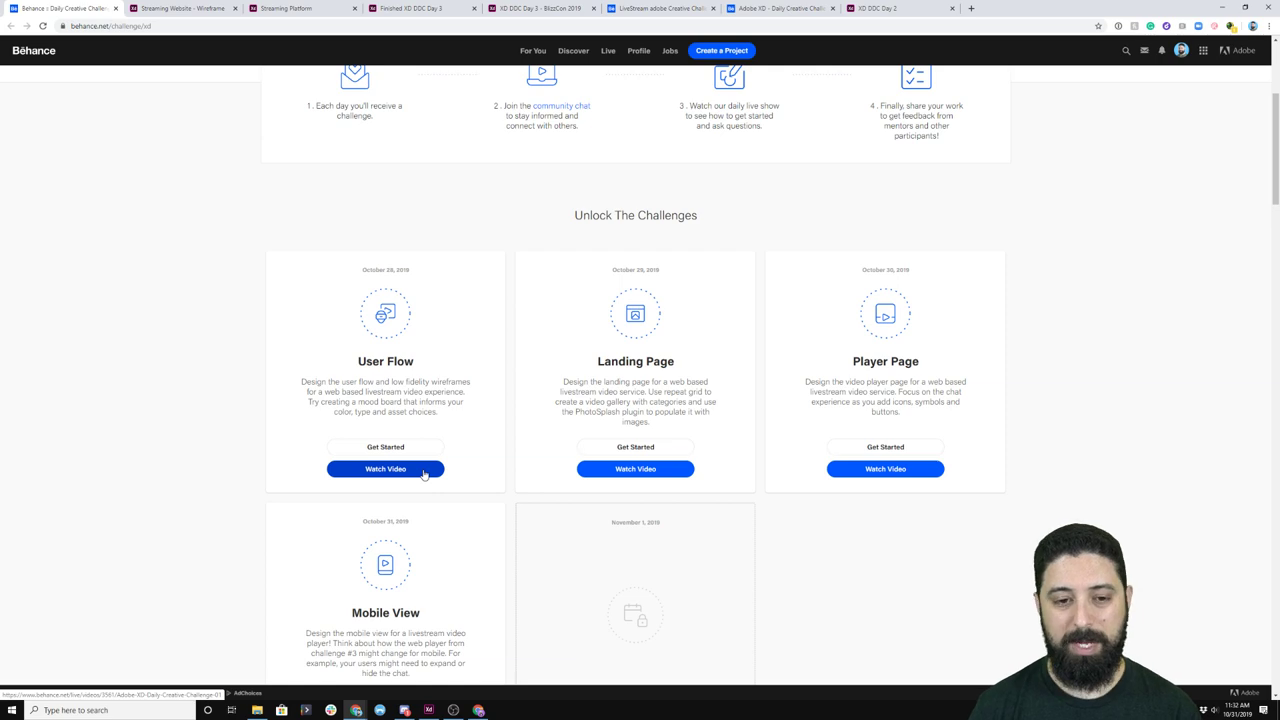
- Look through the current and past daily creative challenges on the Behance challenge page
scroll(423, 474, "down", 10)
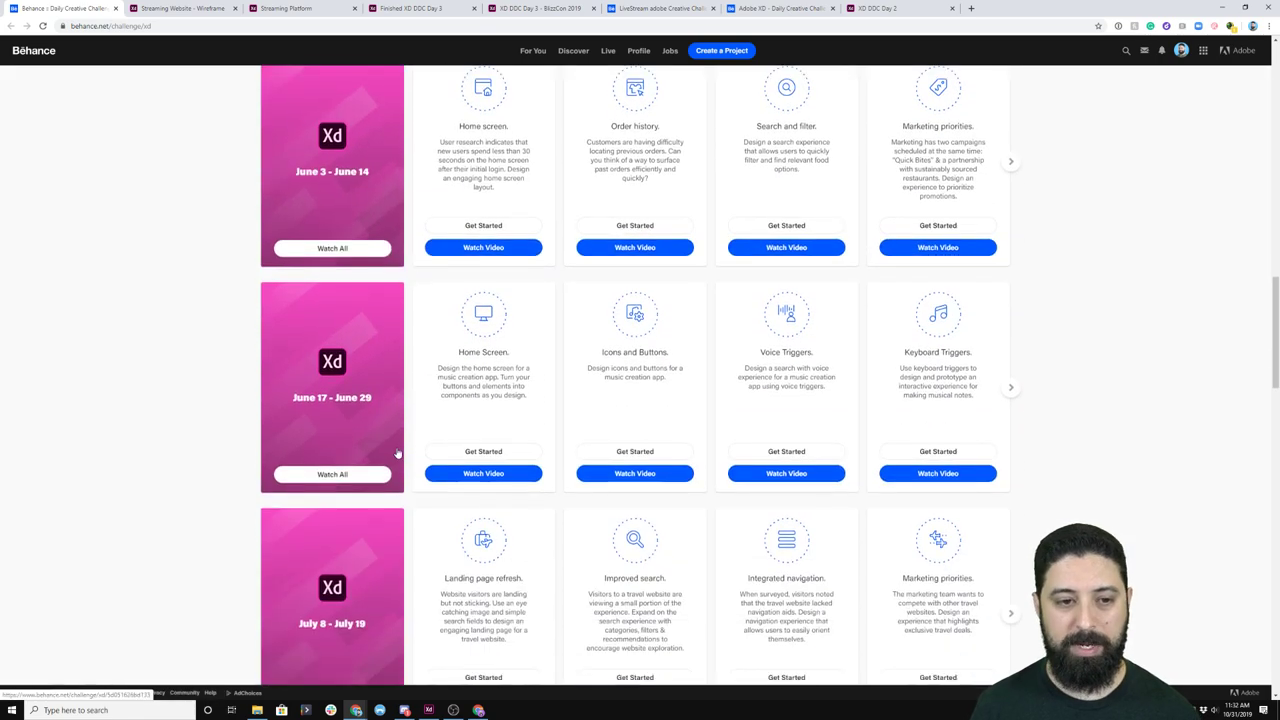
scroll(397, 454, "up", 1)
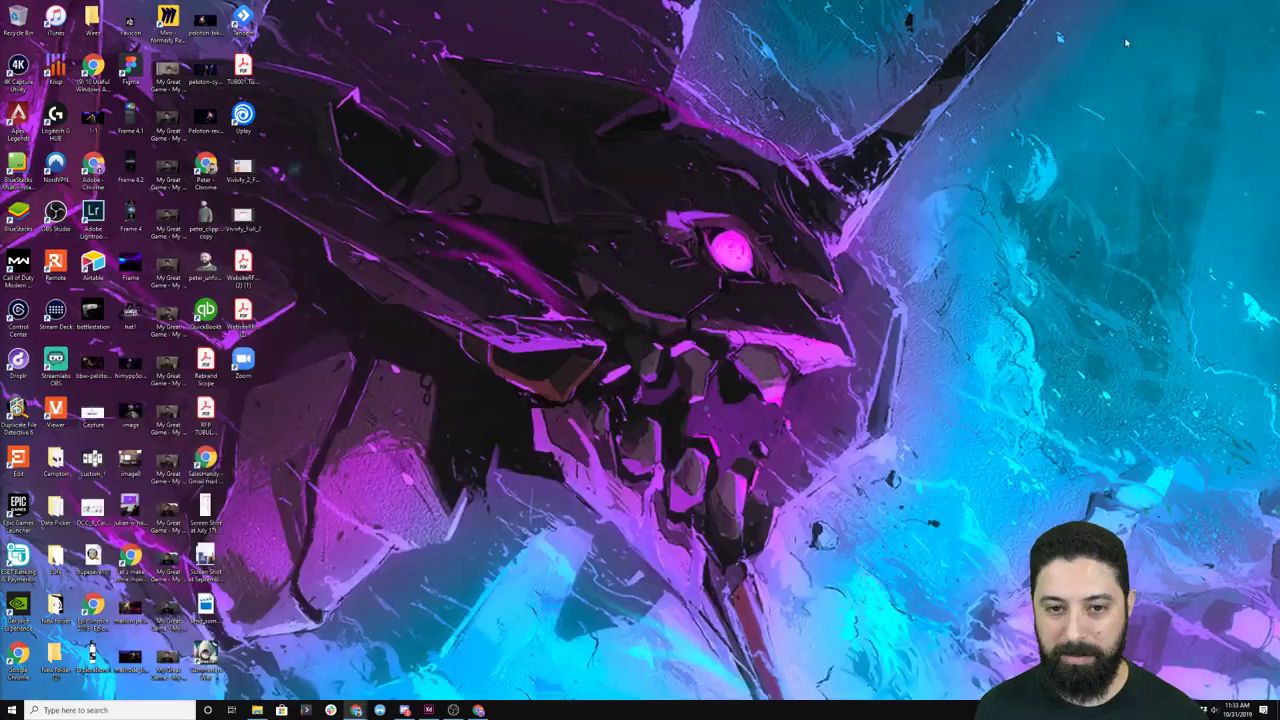
left_click(1221, 7)
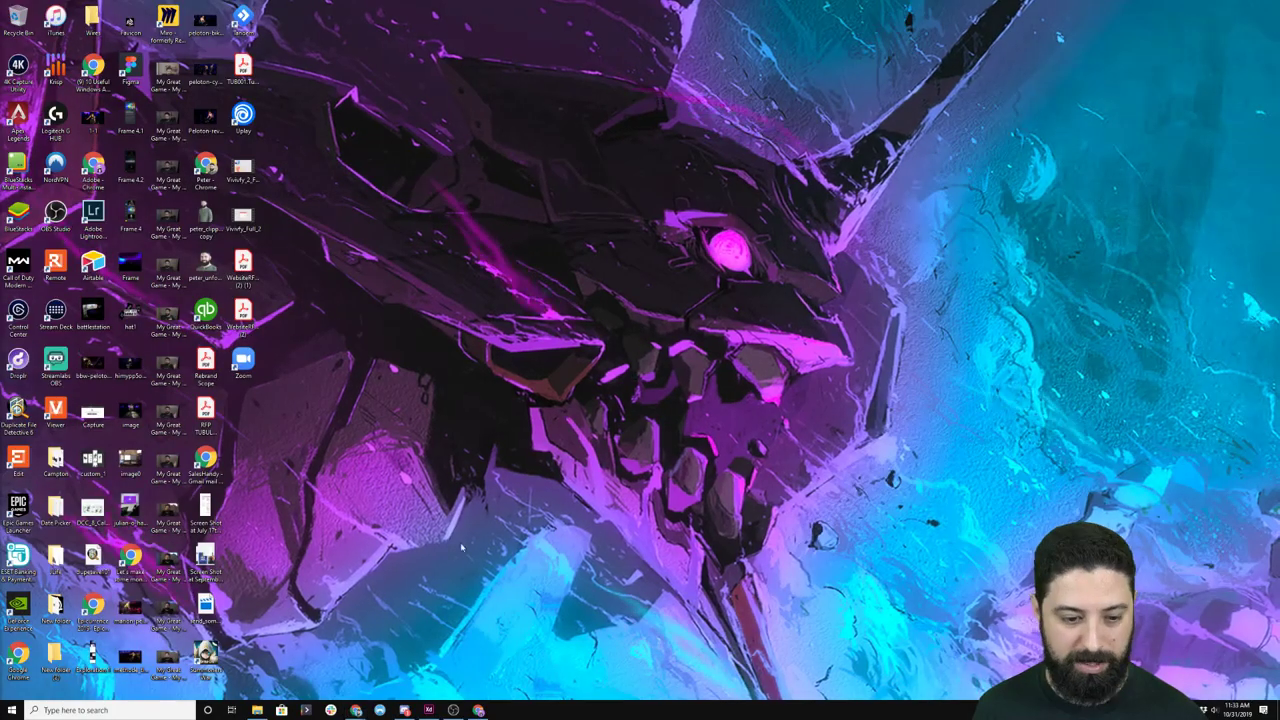
- Switch to Discord and read the newest posts and design feedback in the current-challenge channel
left_click(404, 711)
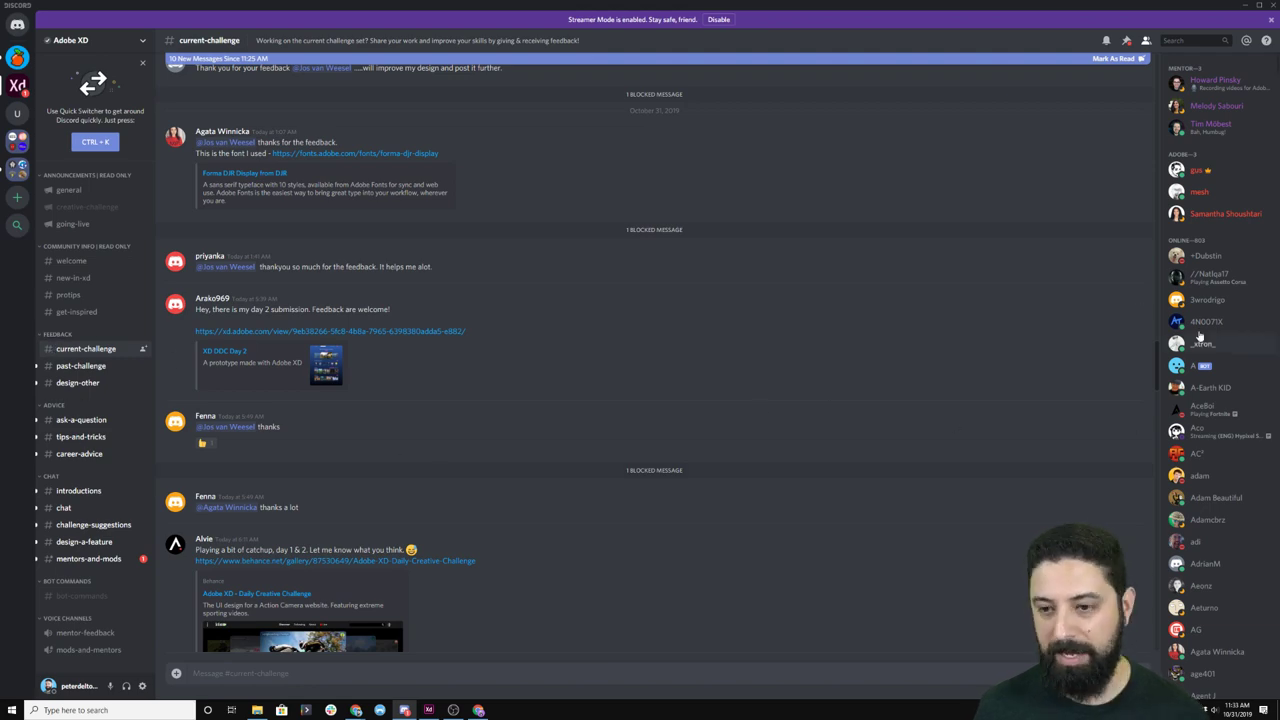
left_click_drag(1152, 351, 1153, 645)
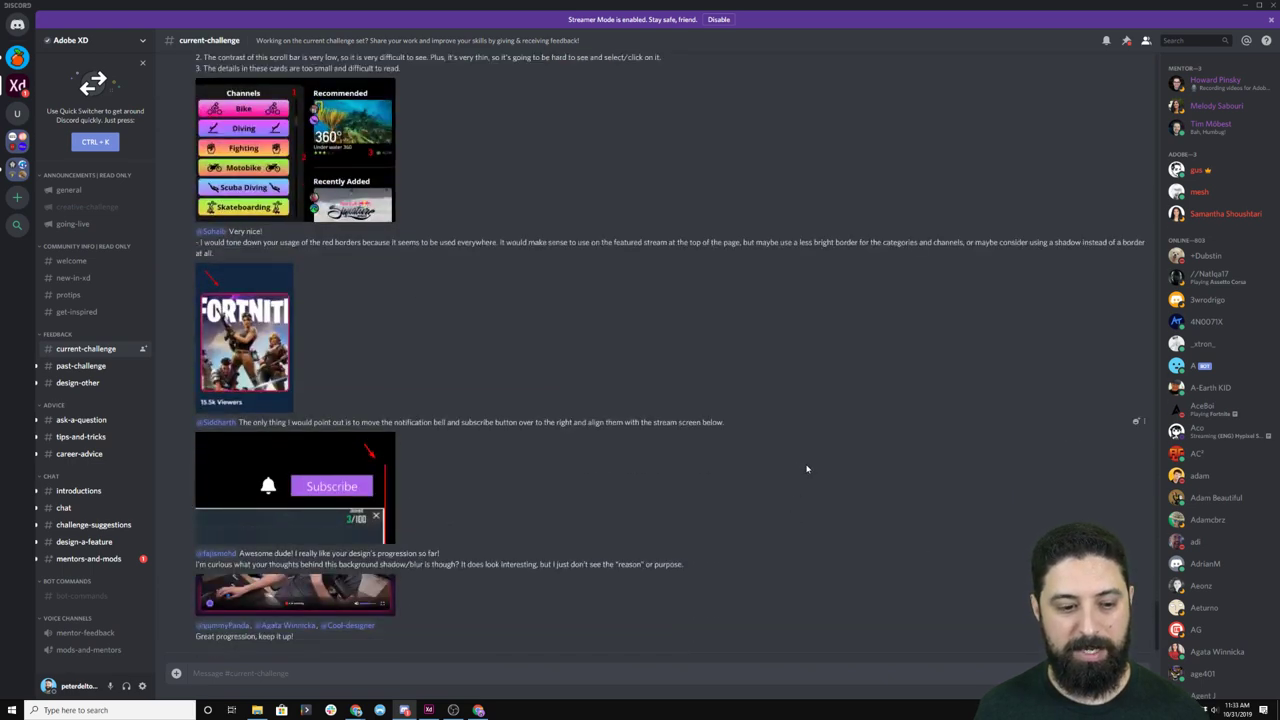
scroll(812, 468, "up", 1)
scroll(812, 473, "up", 2)
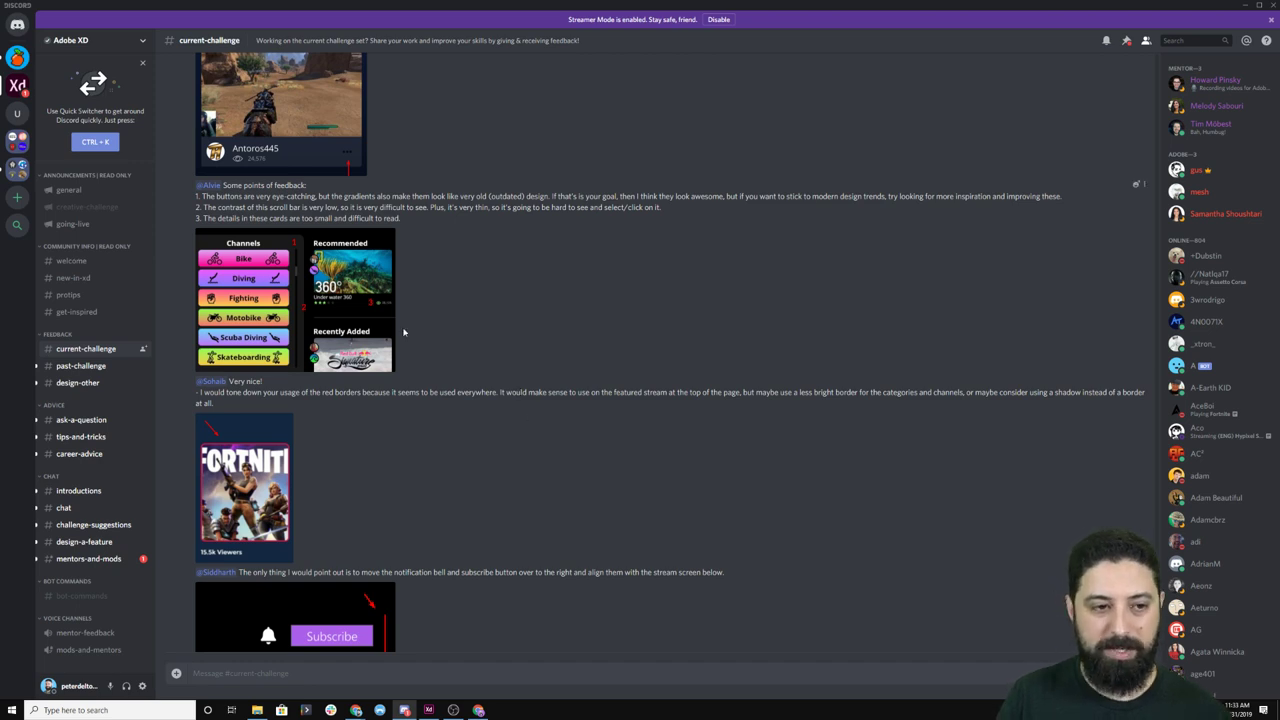
scroll(404, 324, "up", 5)
scroll(399, 337, "up", 1)
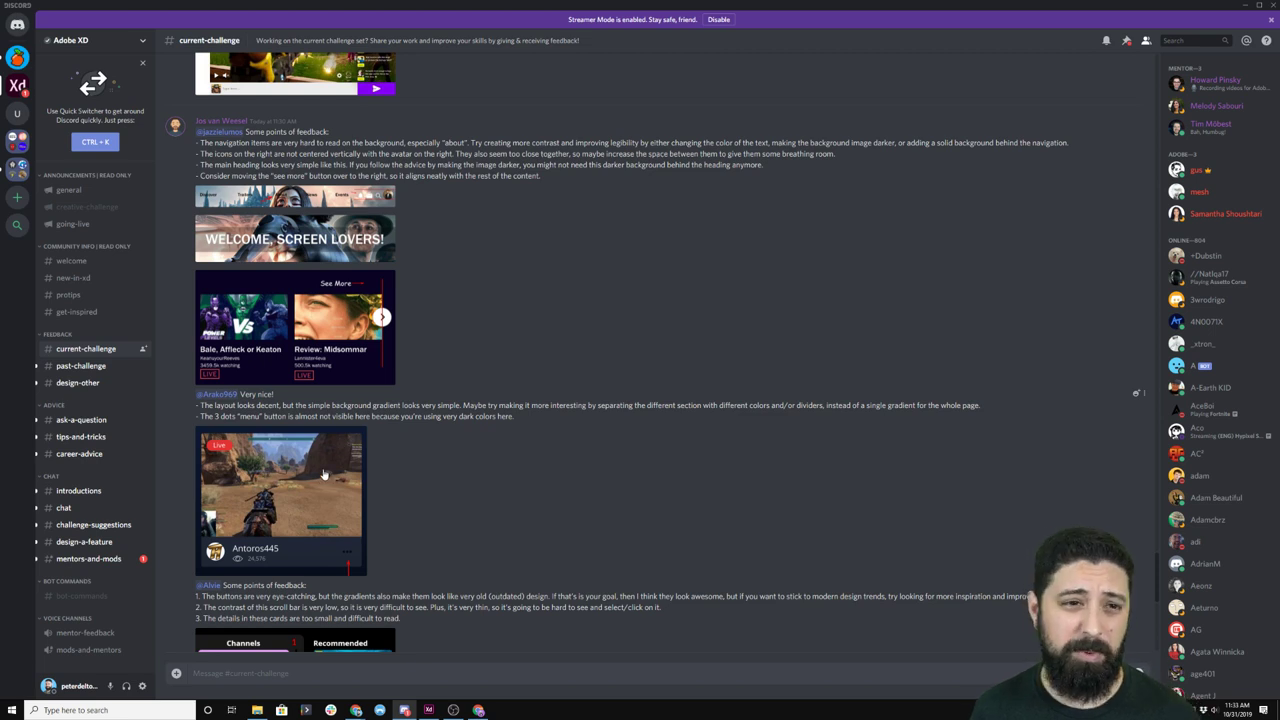
scroll(325, 476, "up", 3)
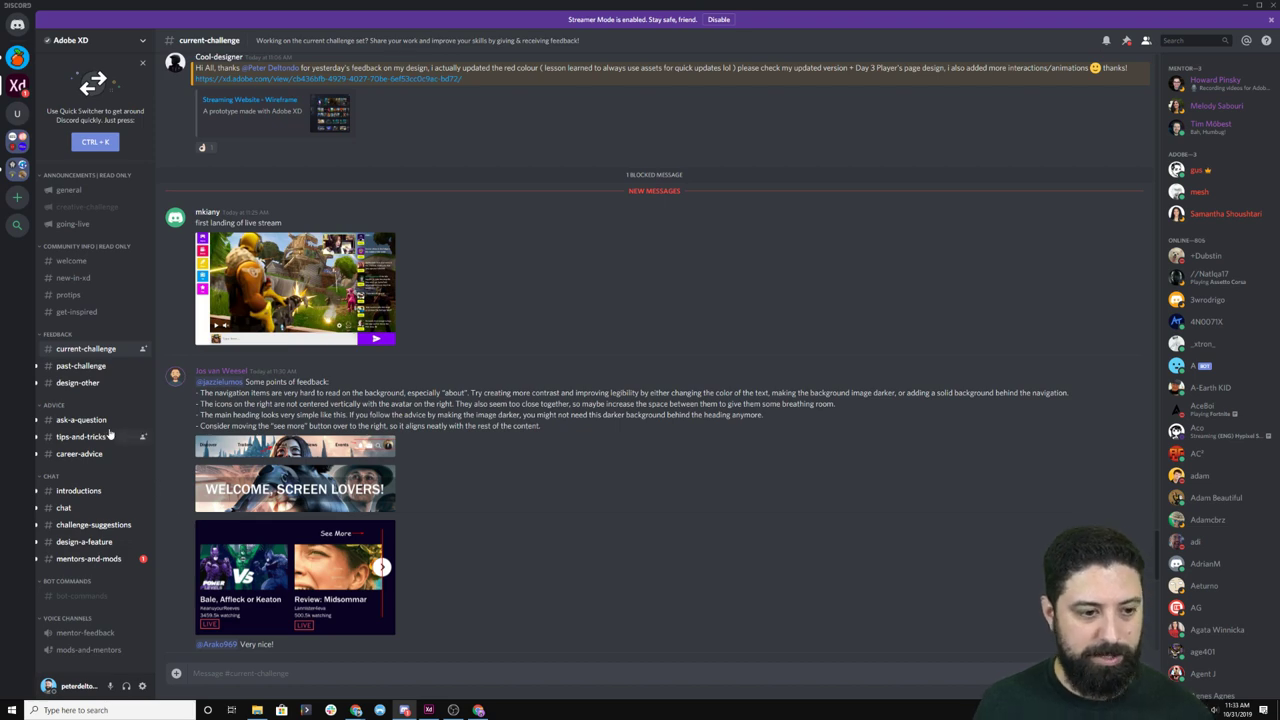
- Switch to Adobe XD and review the Day 4 prompt, principle and scoring list
left_click(437, 709)
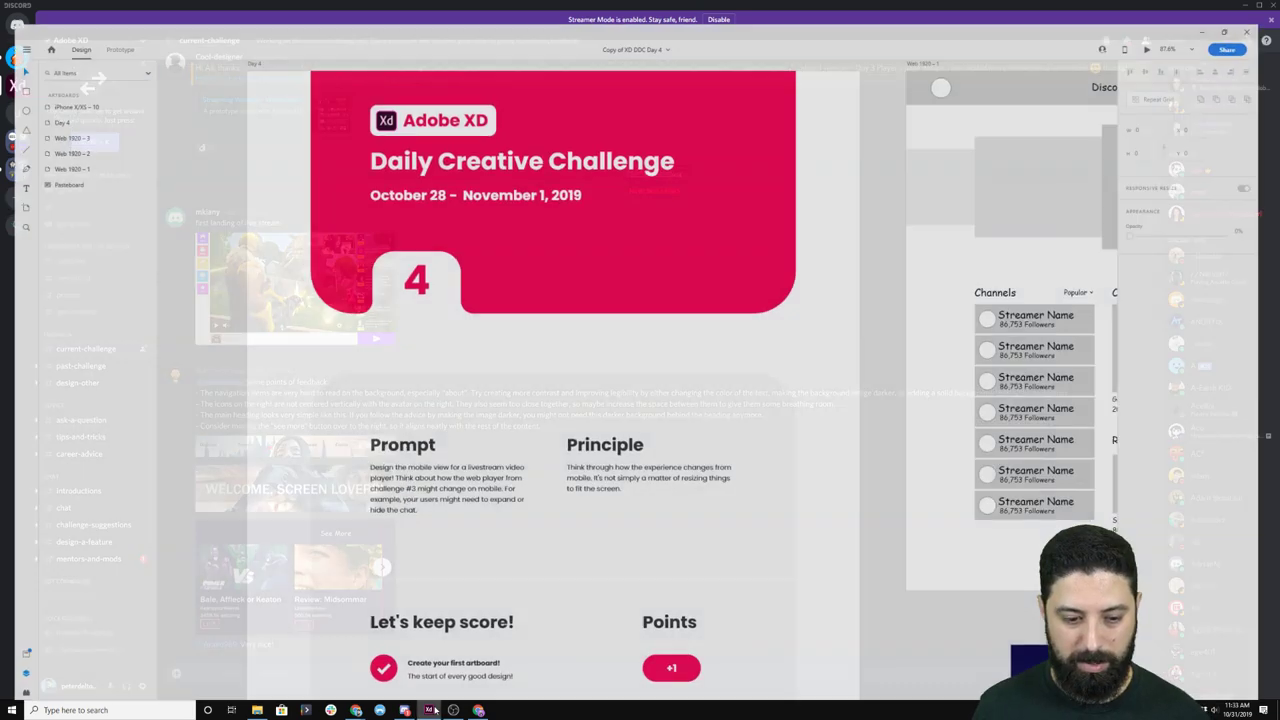
scroll(375, 369, "up", 1)
scroll(375, 369, "down", 1)
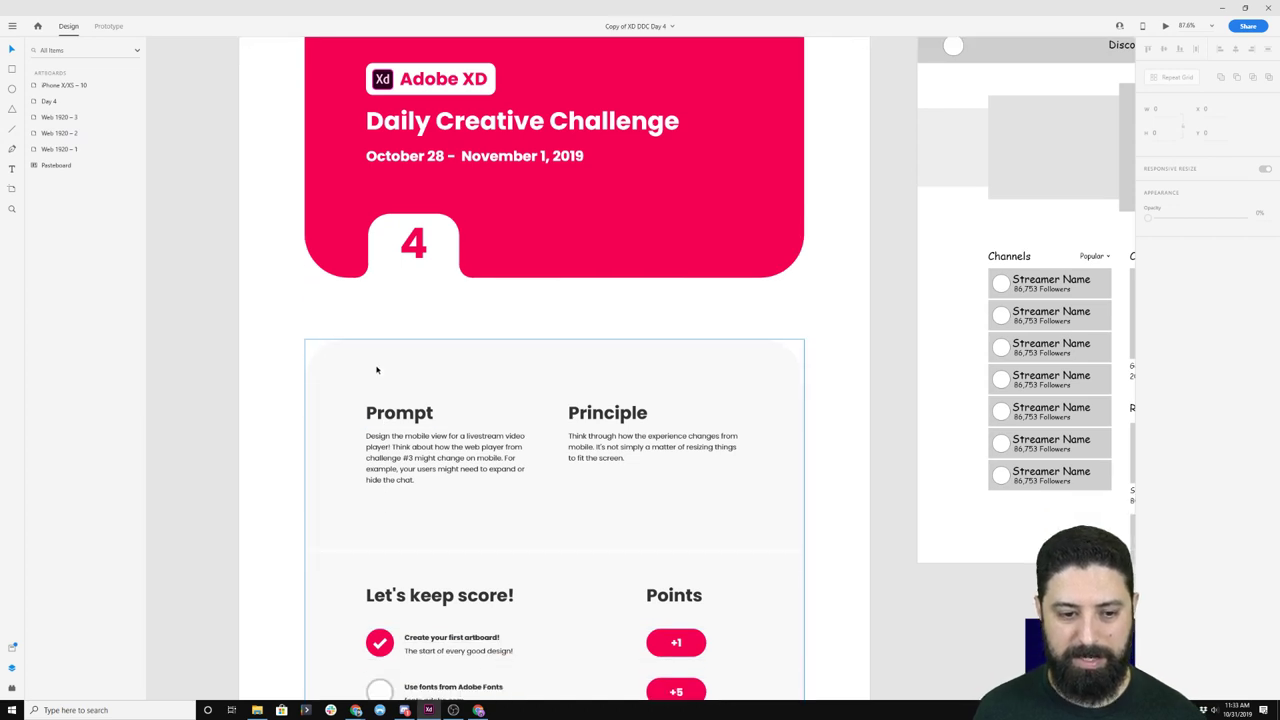
scroll(374, 366, "up", 5)
scroll(590, 200, "down", 1)
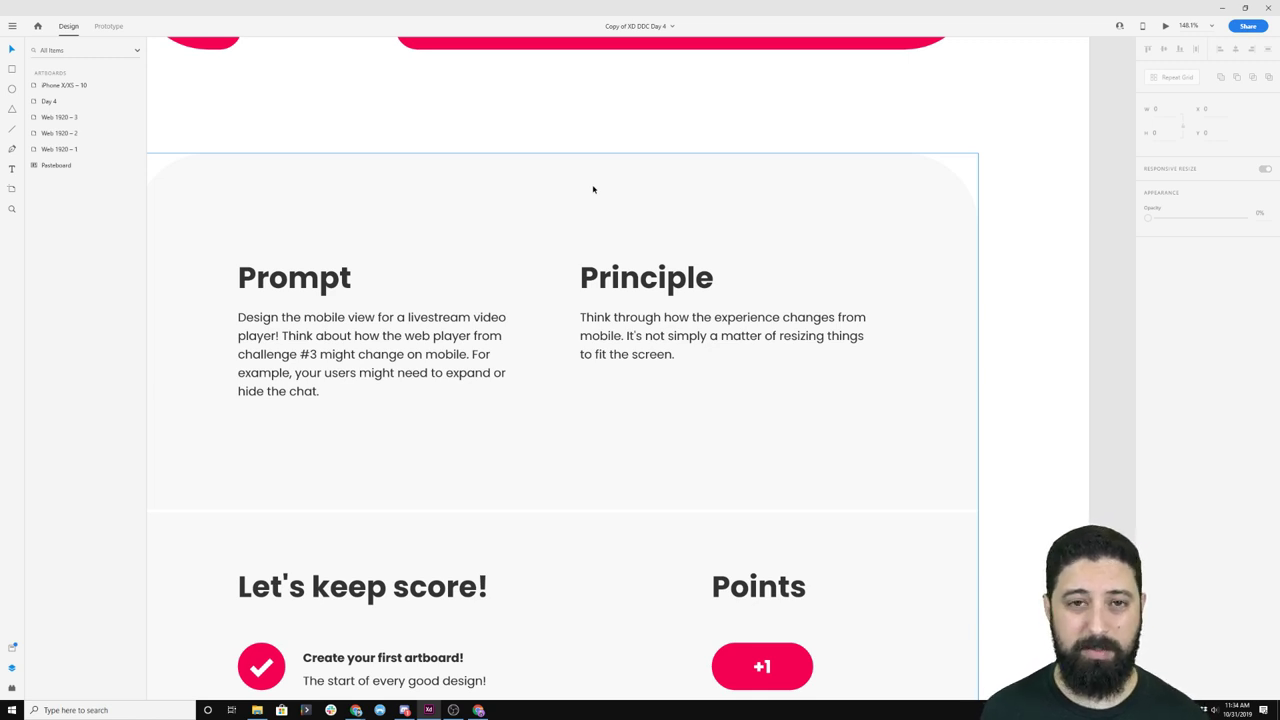
scroll(580, 181, "down", 5)
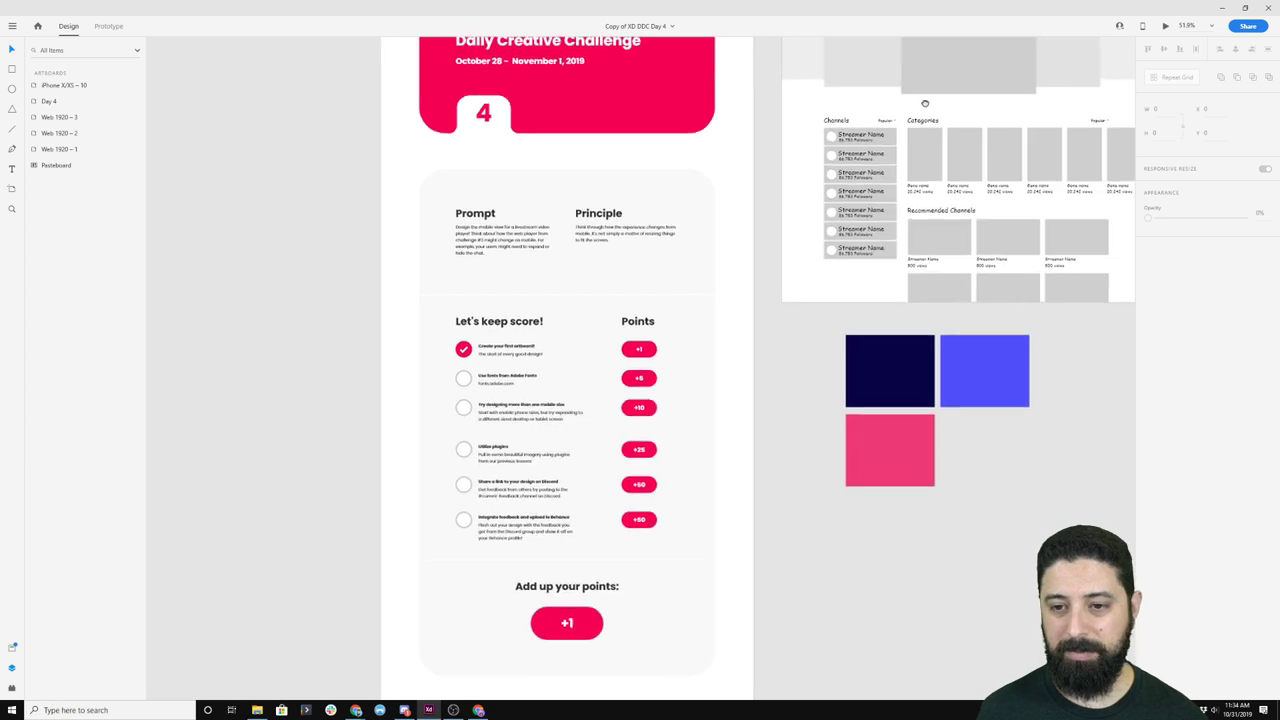
- Examine the desktop player page on the Web 1920 – 3 artboard, including its stream header, chat, stream details and video row
scroll(880, 126, "right", 5)
scroll(640, 137, "up", 1)
scroll(640, 137, "right", 8)
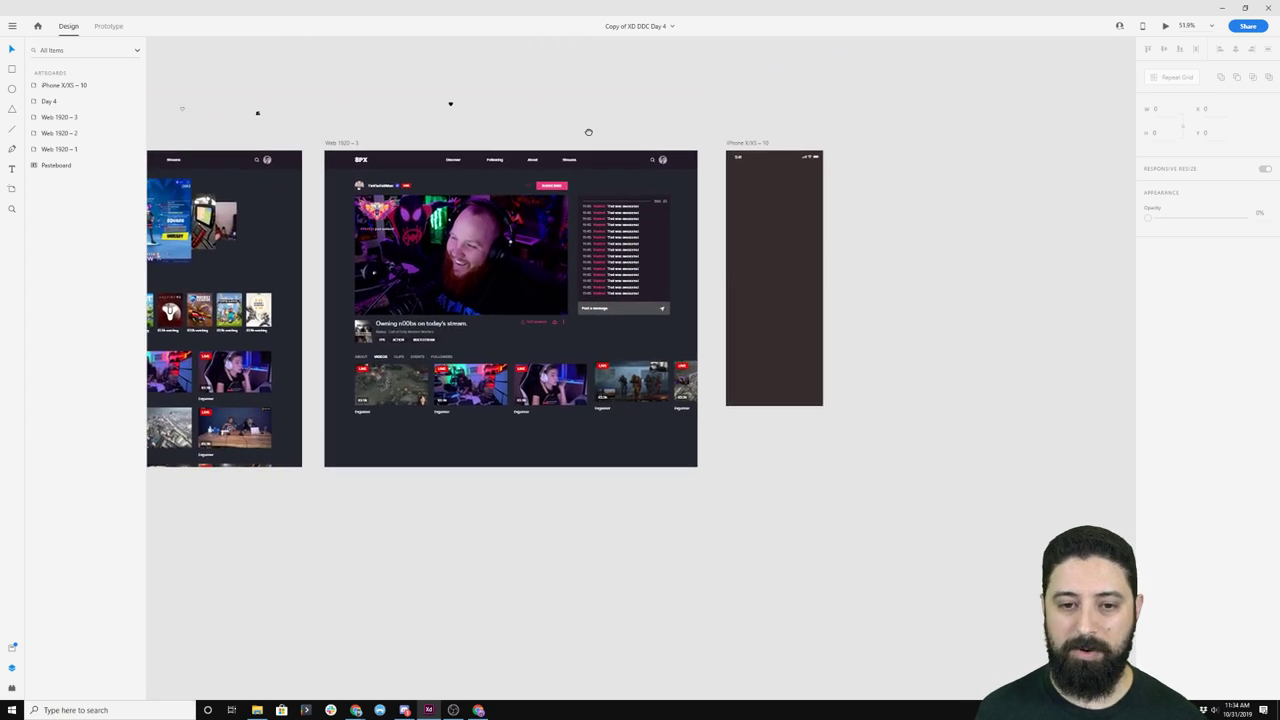
scroll(434, 203, "up", 3)
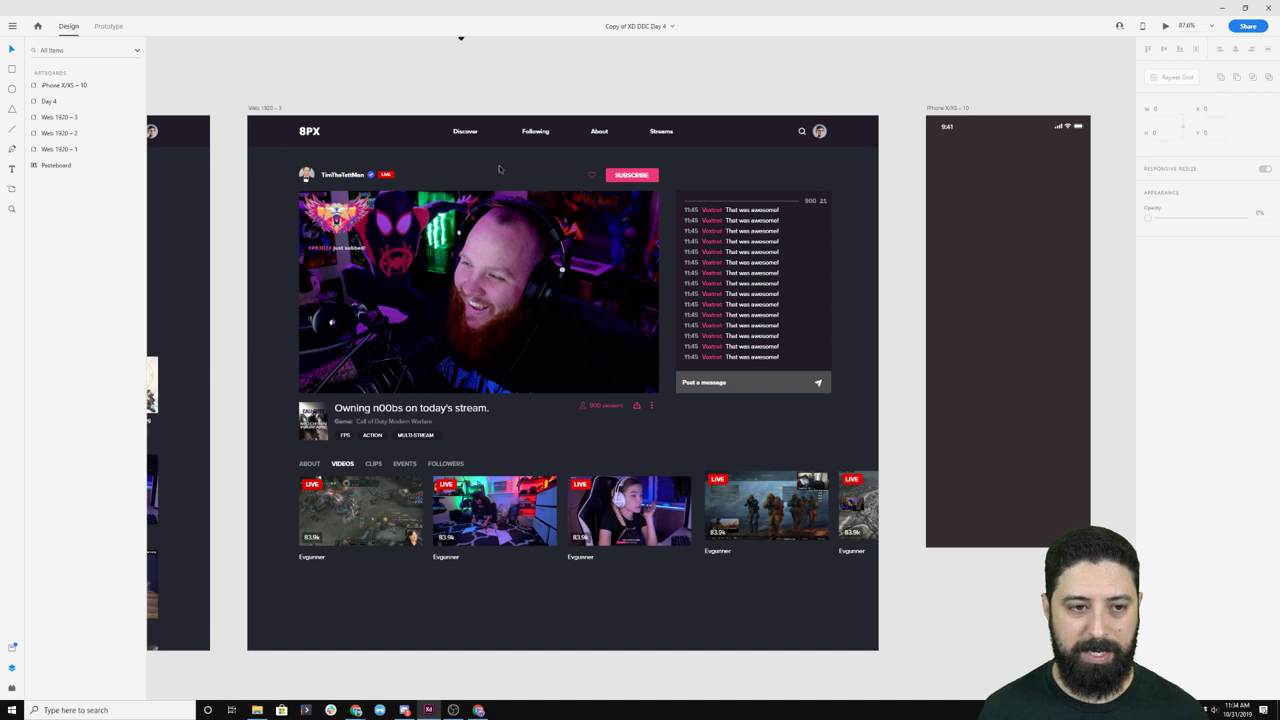
left_click(341, 175)
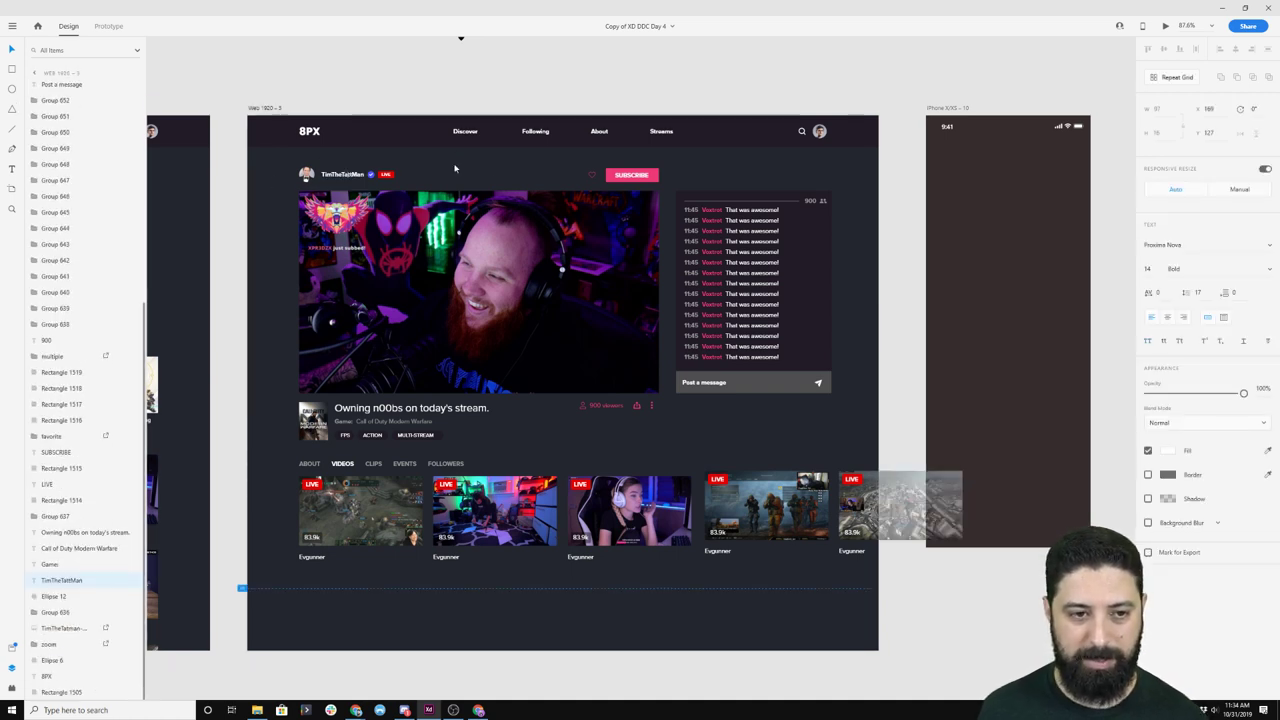
left_click(376, 57)
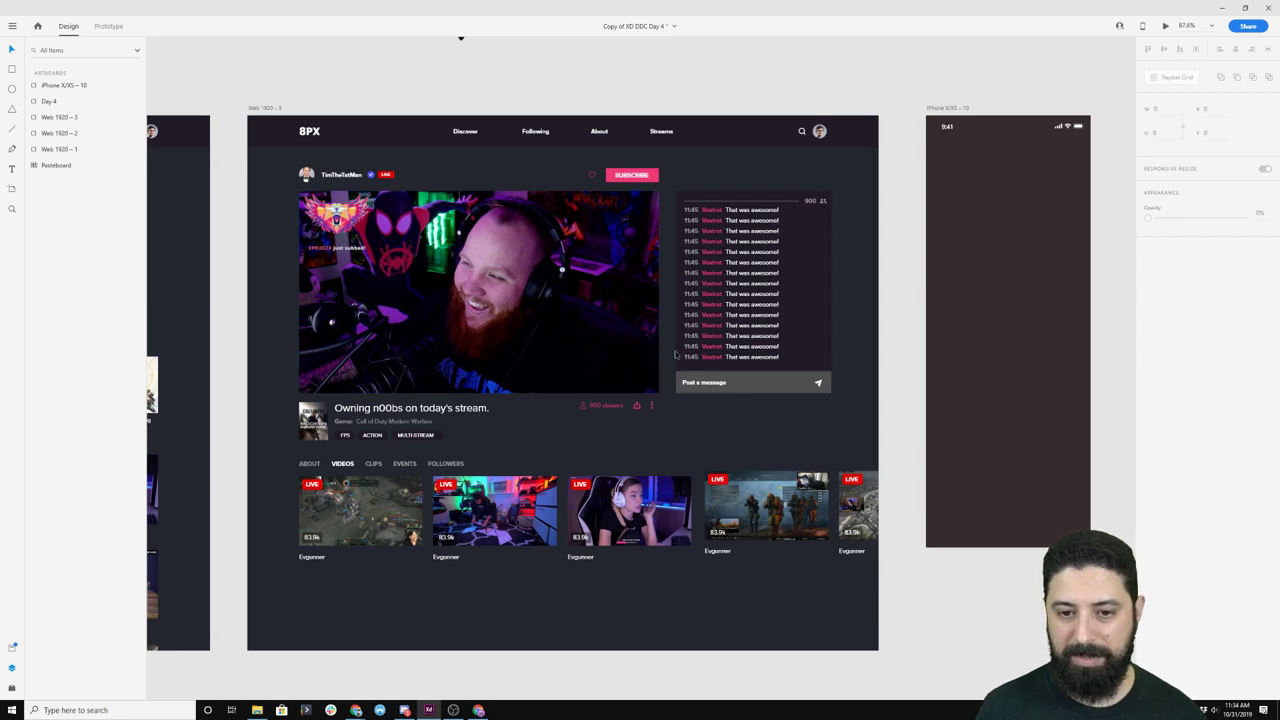
scroll(729, 276, "down", 1)
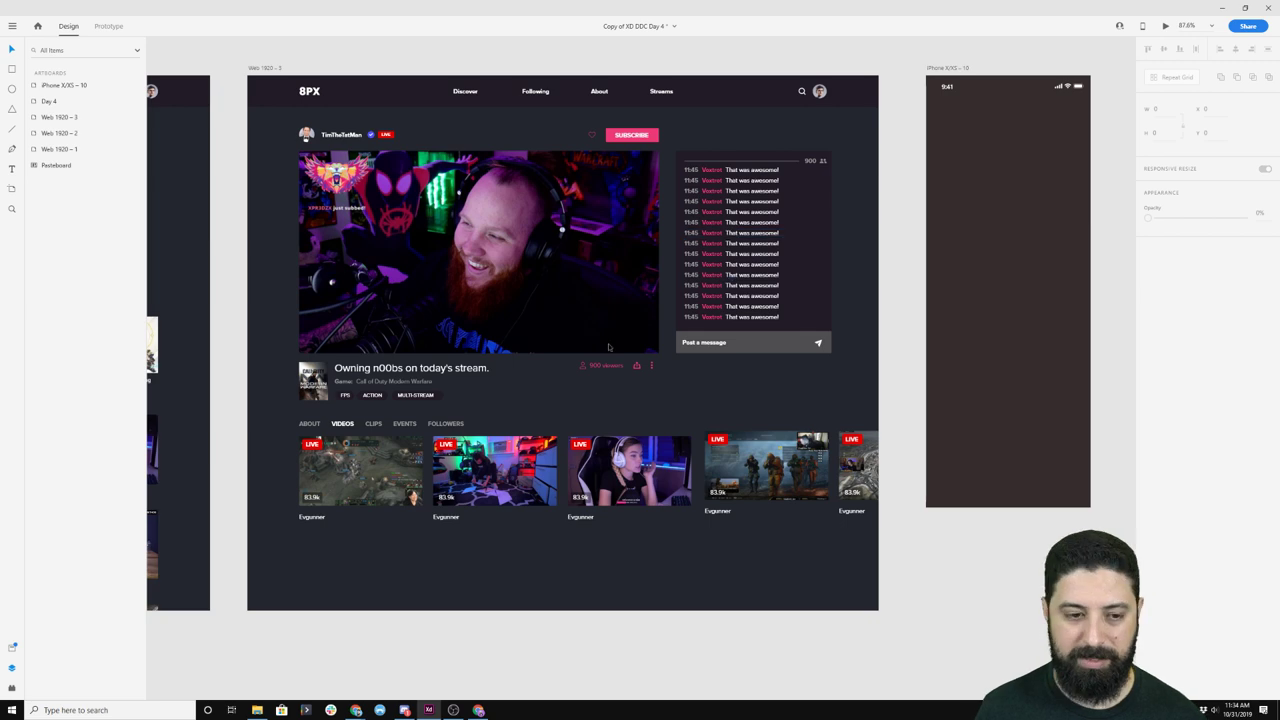
scroll(370, 420, "up", 3, "ctrl")
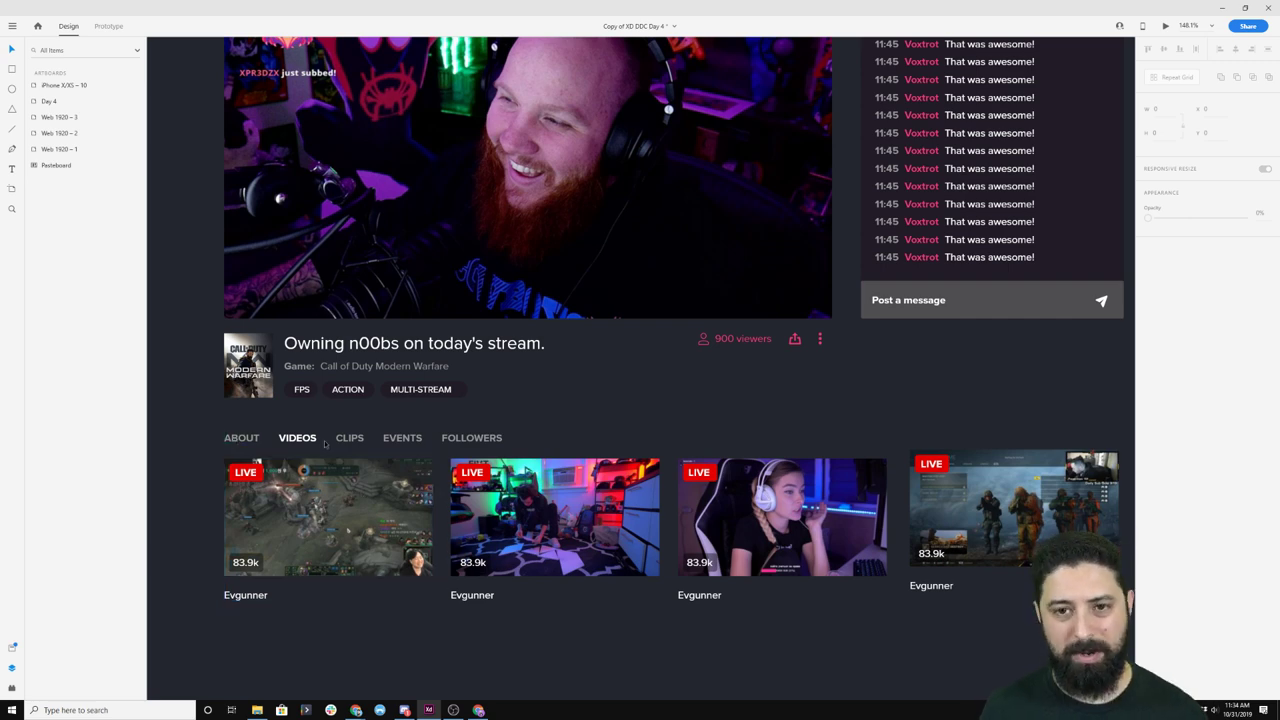
scroll(630, 450, "down", 5)
scroll(928, 296, "right", 5)
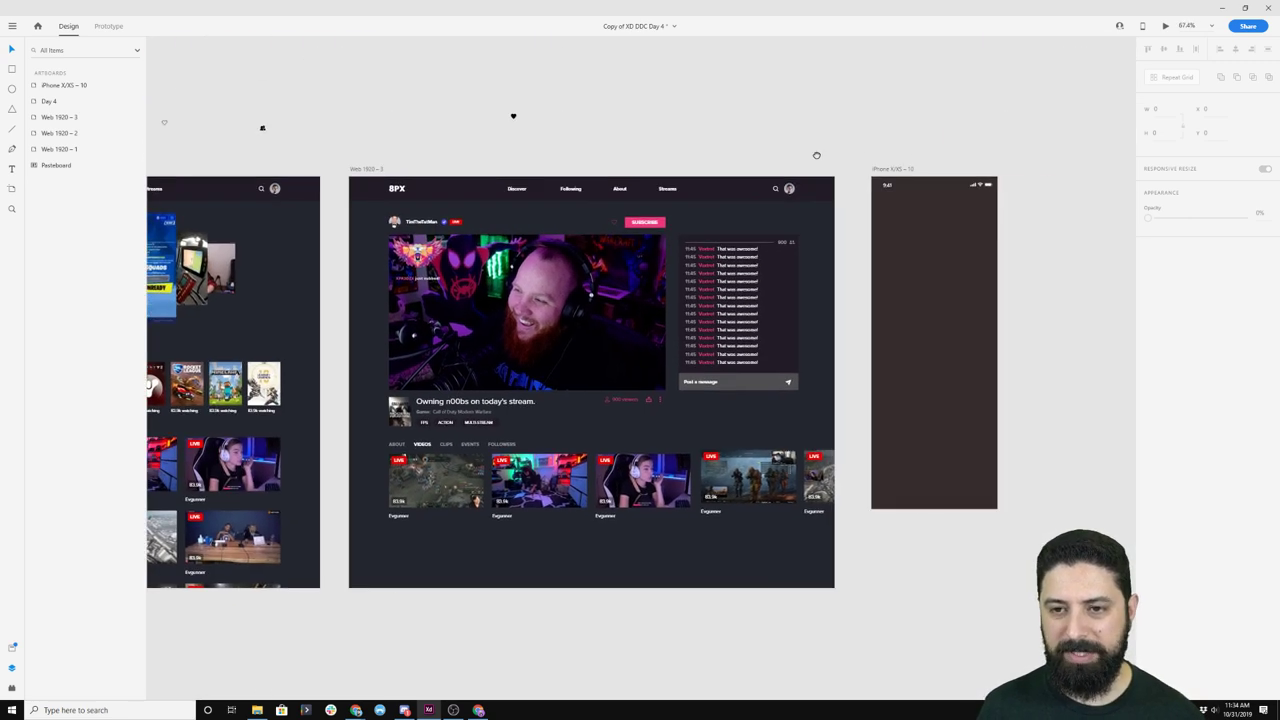
- Fill the iPhone X/XS – 10 artboard with the dark background colour sampled from the Web 1920 – 3 artboard
left_click(796, 168)
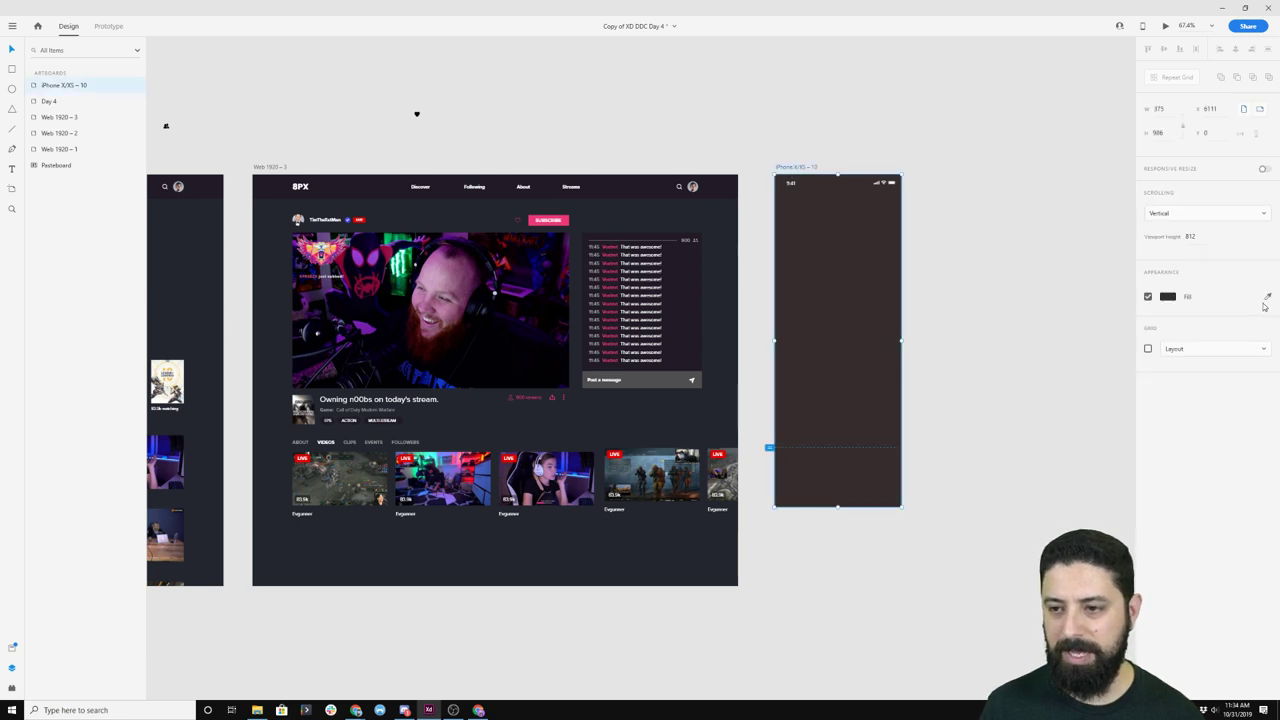
left_click(677, 423)
left_click(1016, 309)
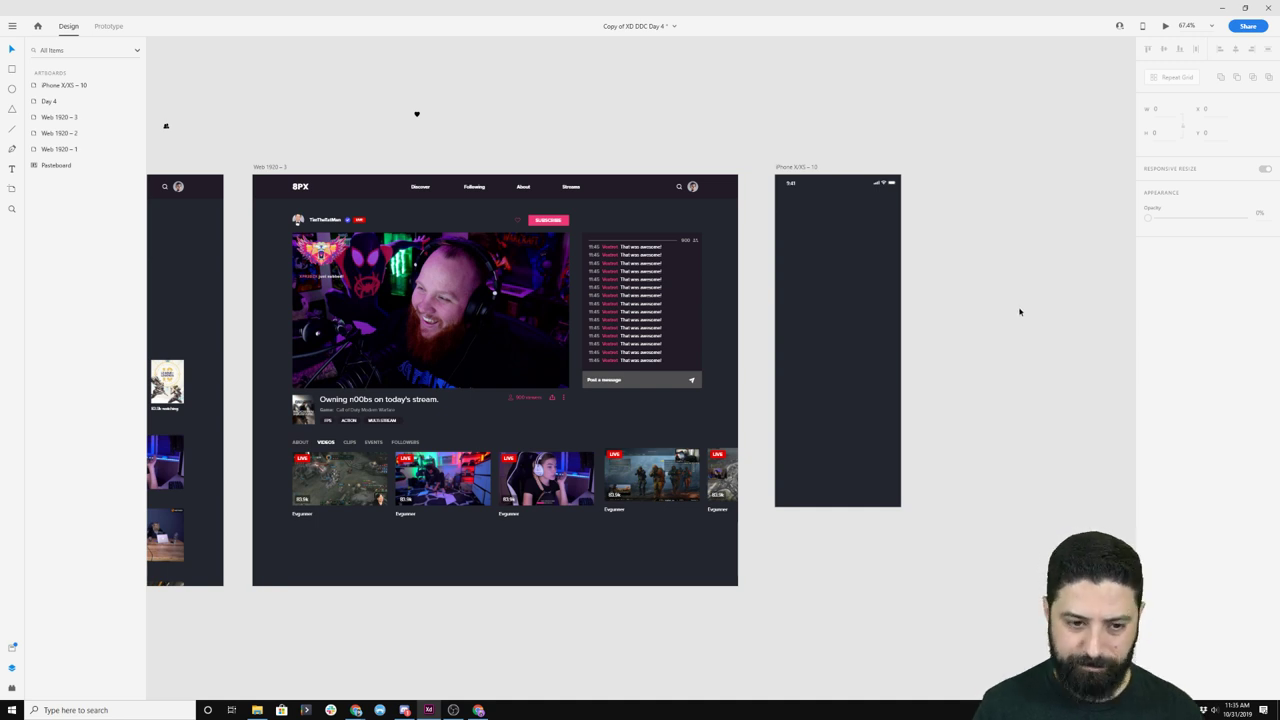
- Copy the large stream image from Web 1920 – 3 into the iPhone artboard's upper-left corner and send it behind the status bar overlay
left_click(478, 285)
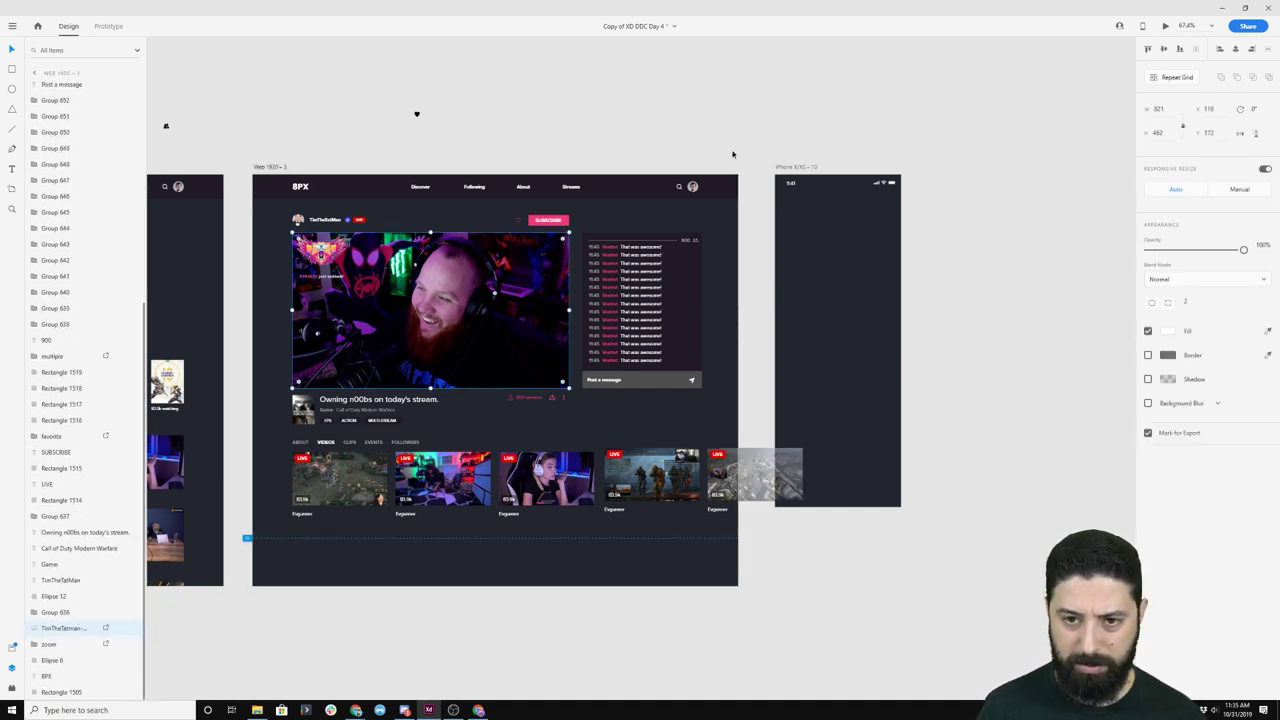
left_click(789, 170)
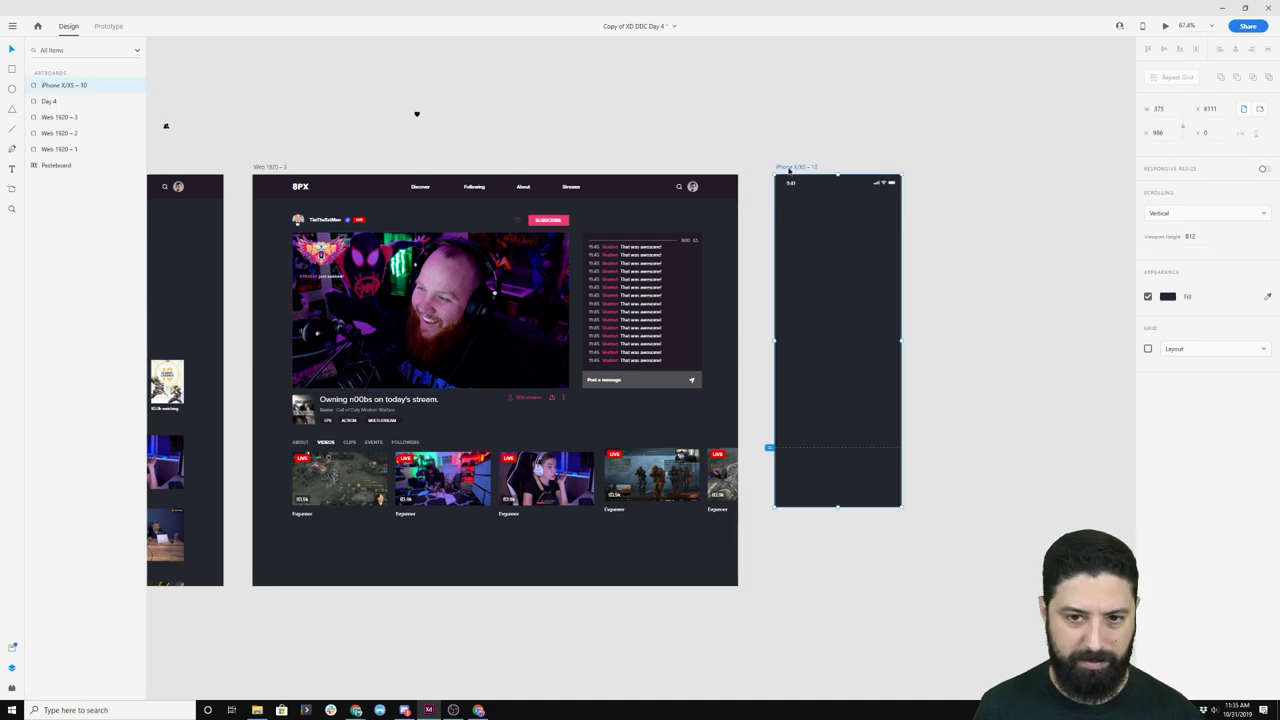
key("ctrl+v")
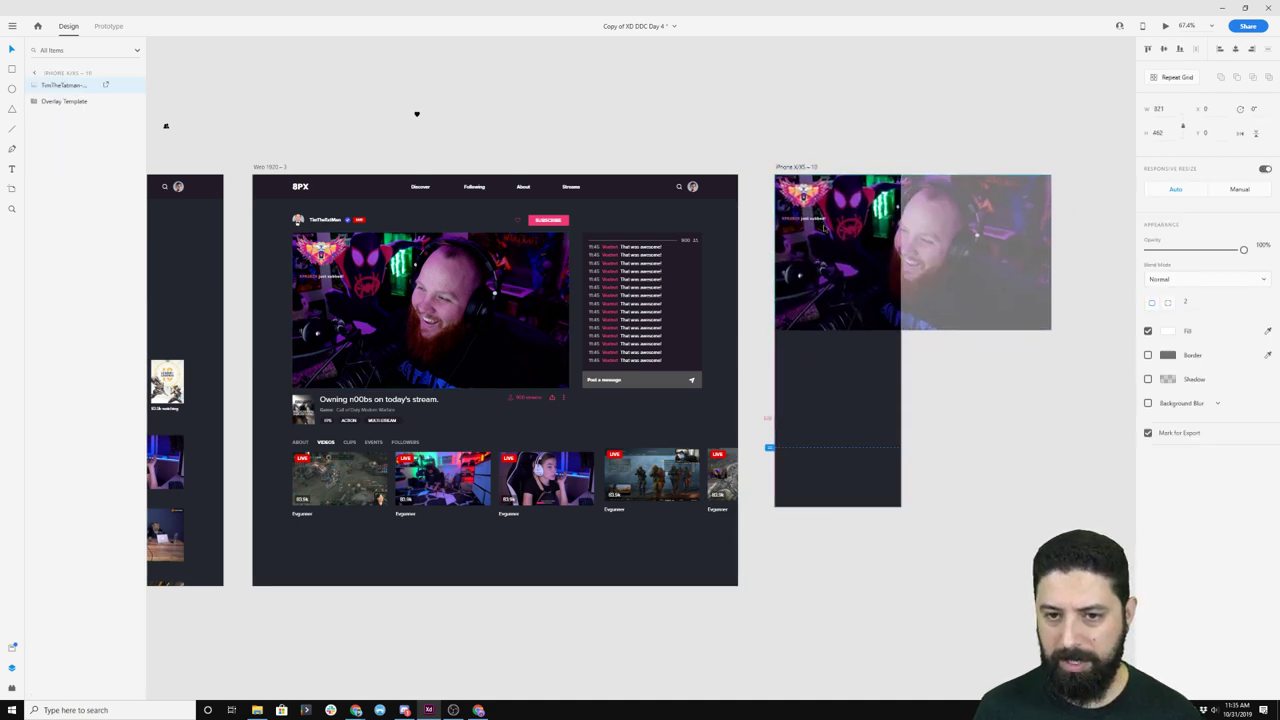
right_click(831, 245)
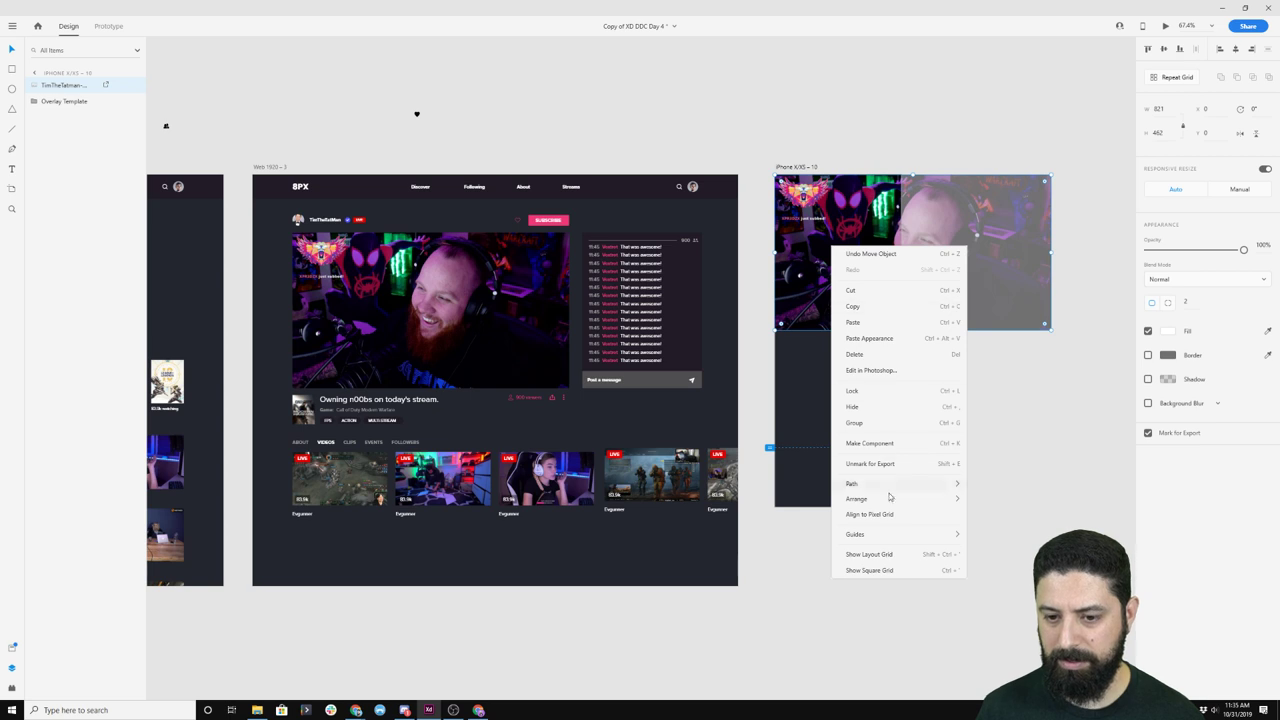
mouse_move(889, 497)
left_click(985, 551)
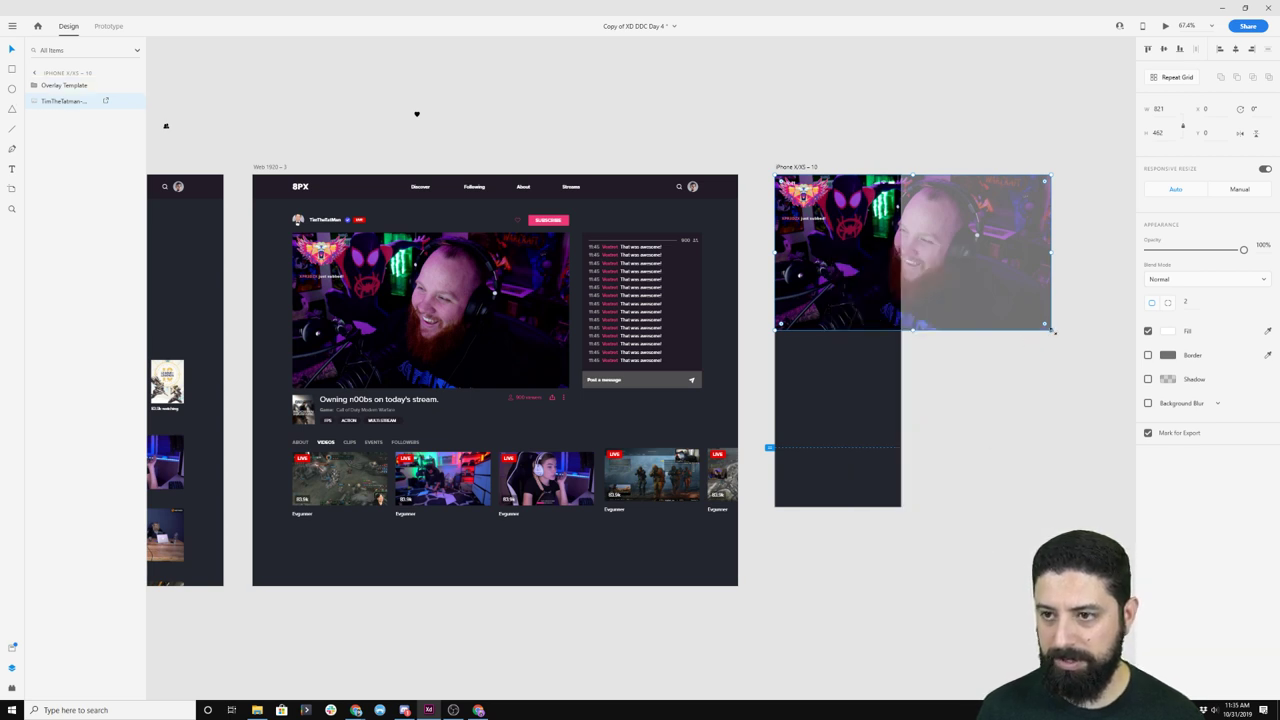
- Set the pasted stream image's width to 375, keeping its proportions
left_click(1172, 108)
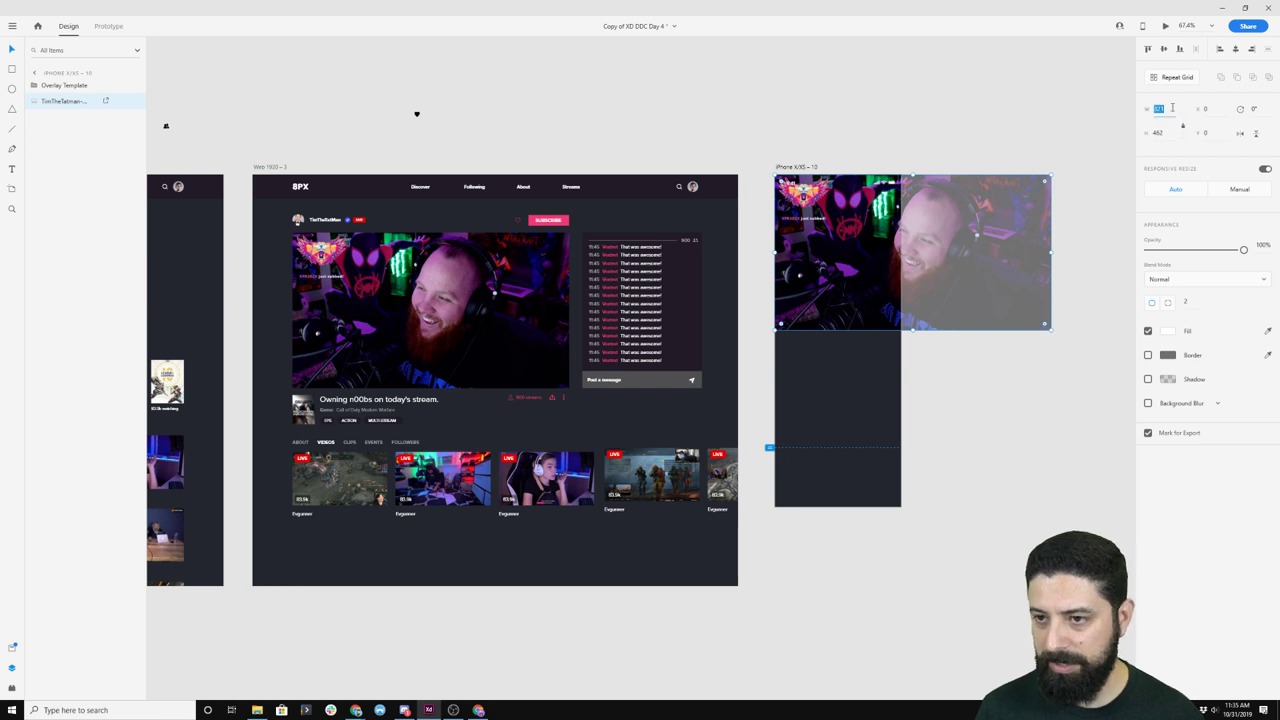
type("375")
key("Return")
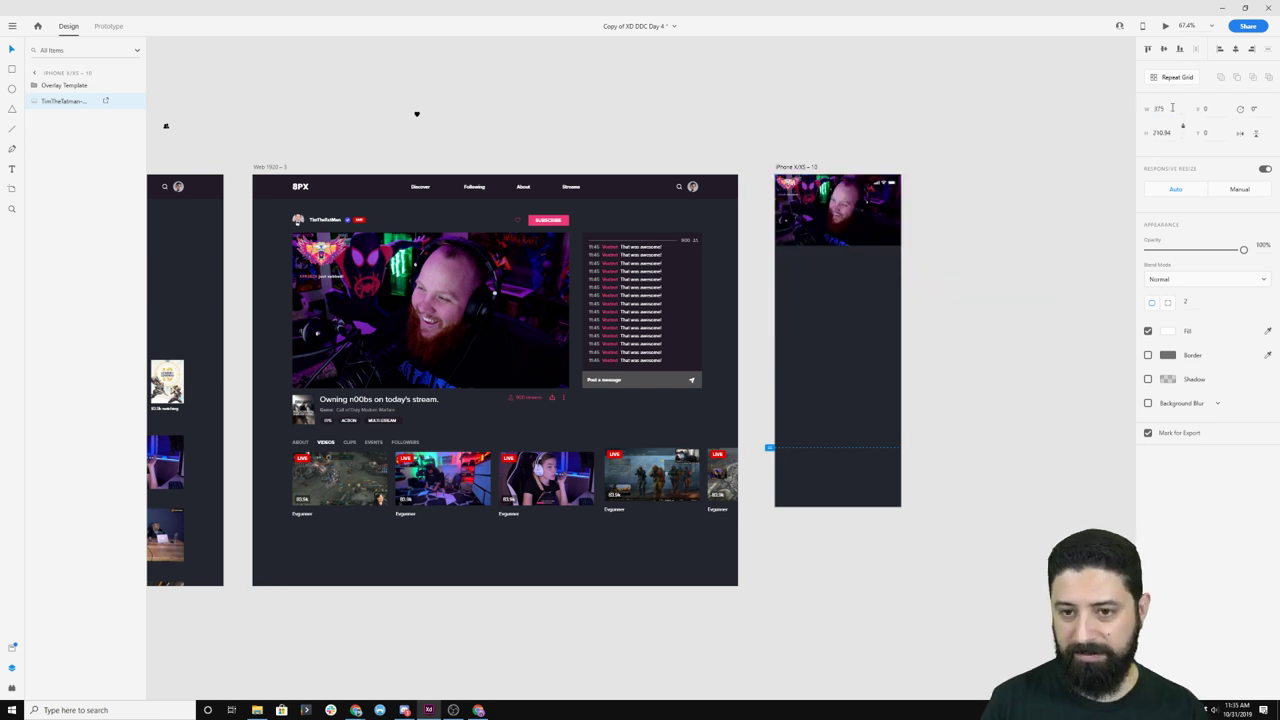
- Shorten the iPhone X/XS – 10 artboard to a height of about 811
scroll(838, 300, "up", 5)
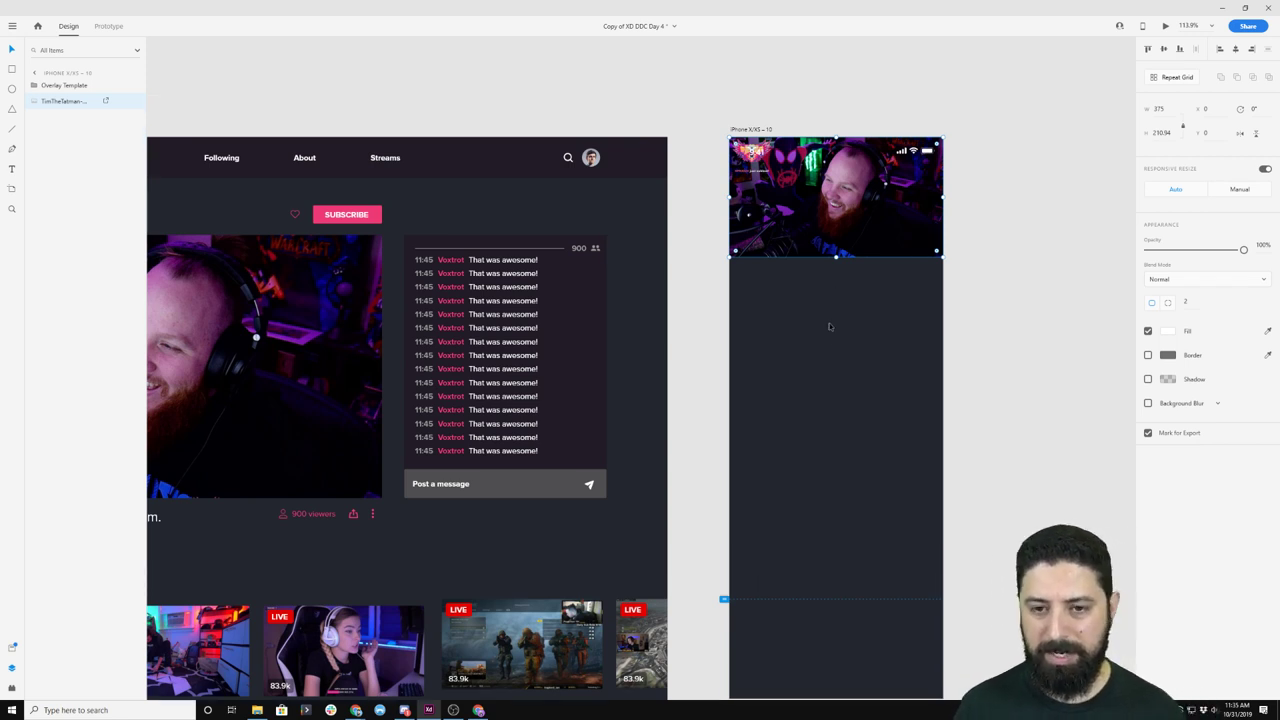
left_click(860, 523)
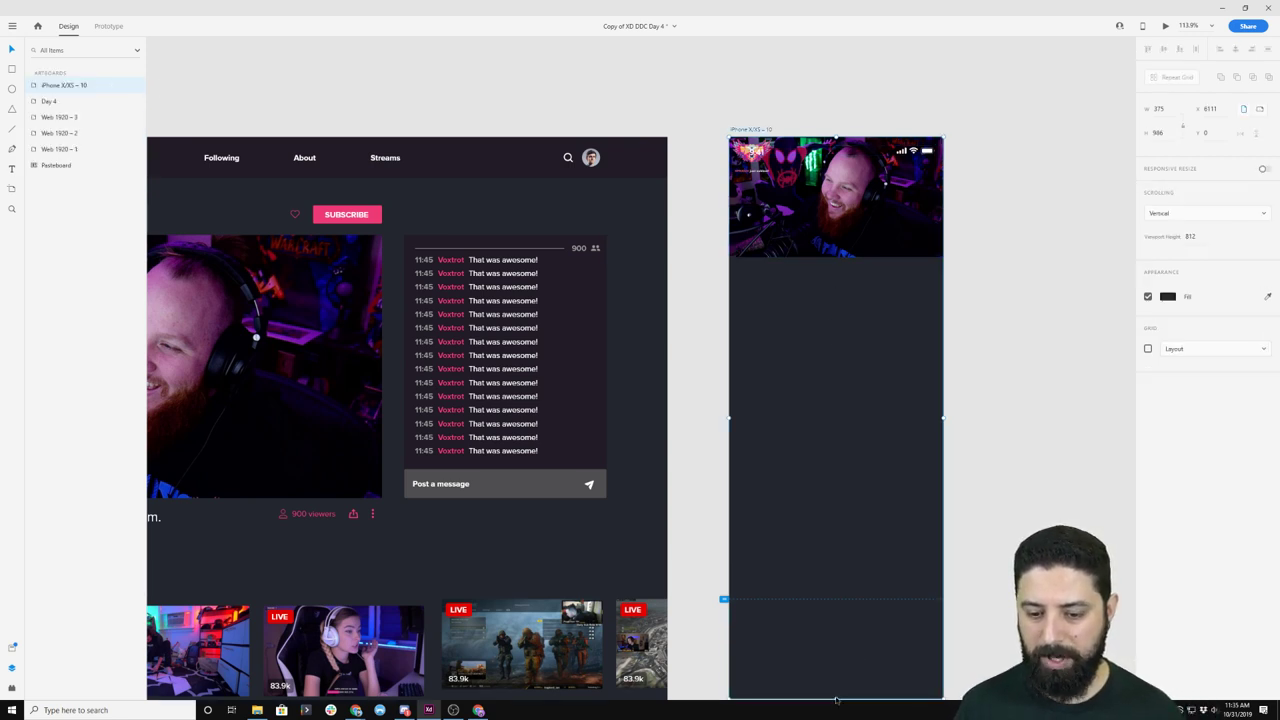
left_click_drag(836, 699, 818, 593)
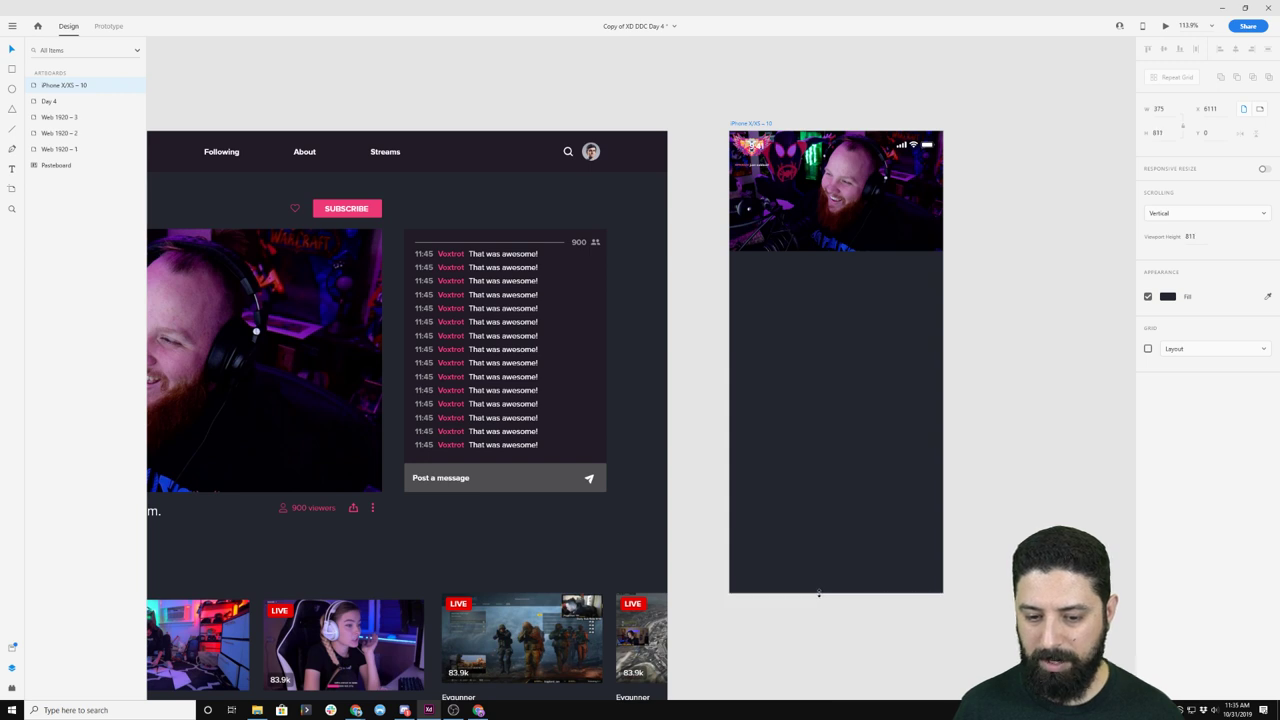
left_click(1037, 403)
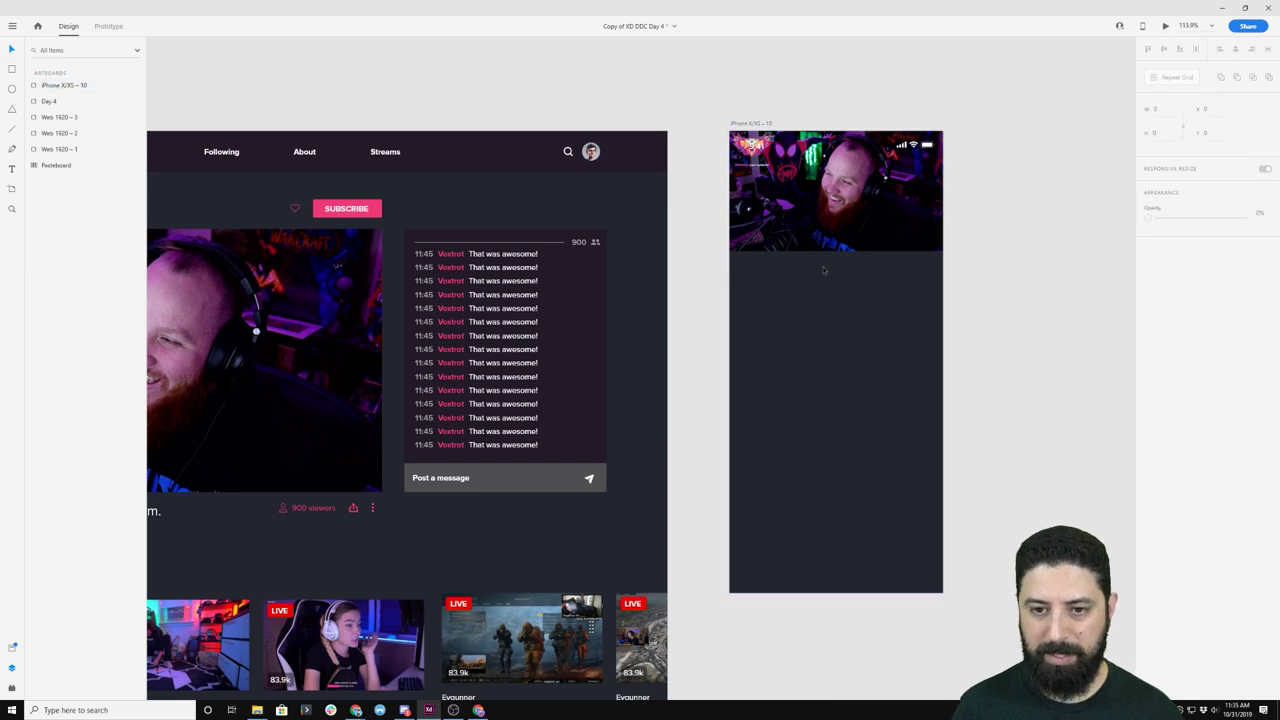
- Copy the whole chat panel from Web 1920 – 3 into the iPhone artboard, flush with its left edge and with a gap below the stream image
left_click(612, 224)
key("ctrl+c")
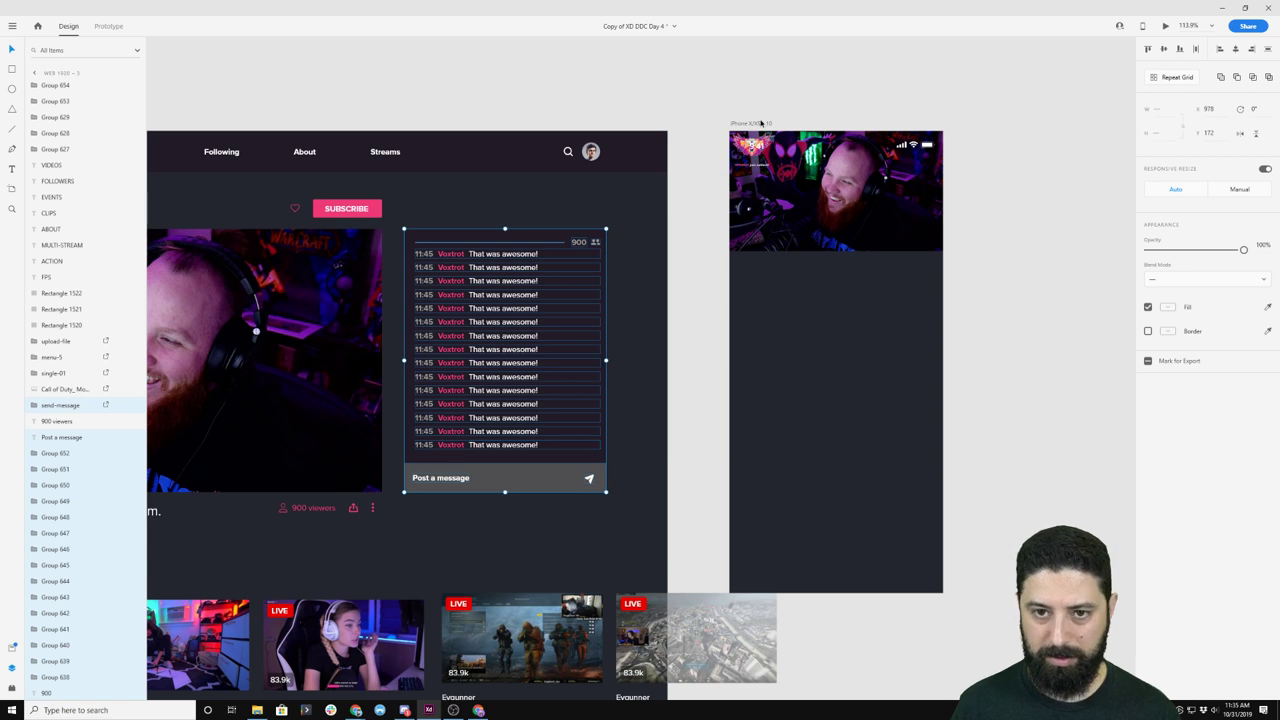
left_click(748, 123)
key("ctrl+v")
left_click_drag(818, 324, 805, 346)
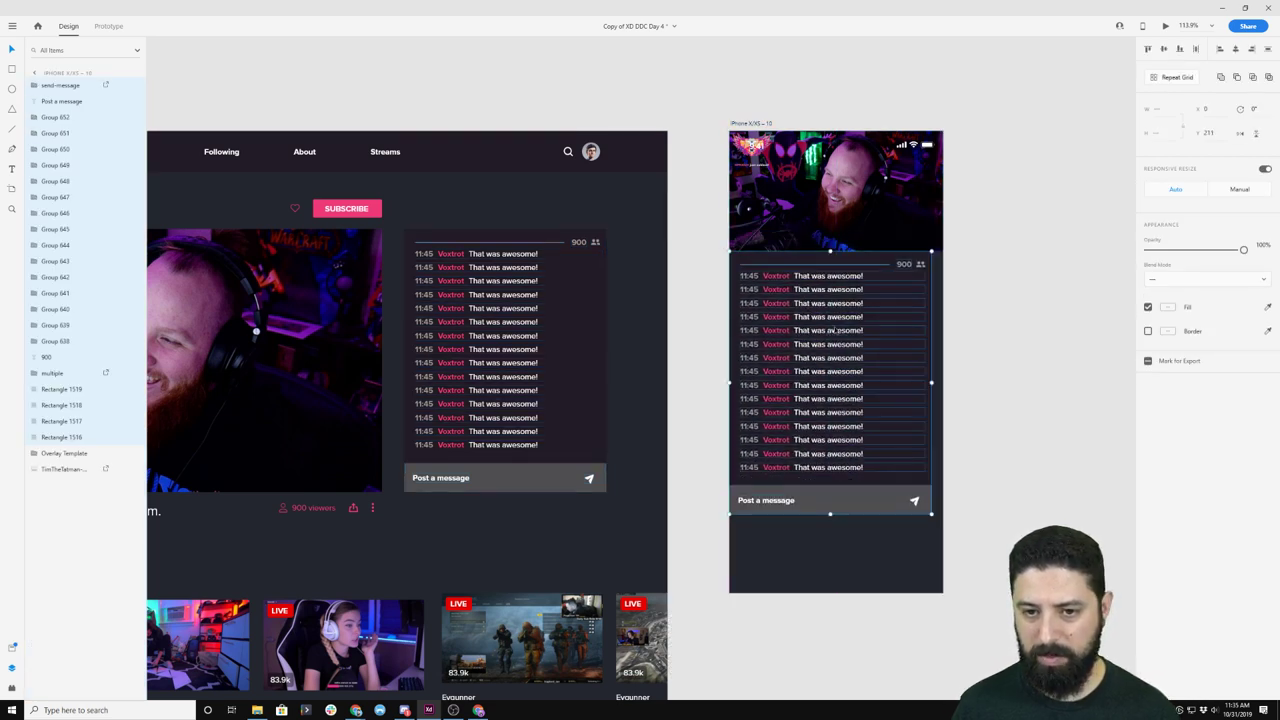
left_click_drag(826, 293, 824, 322)
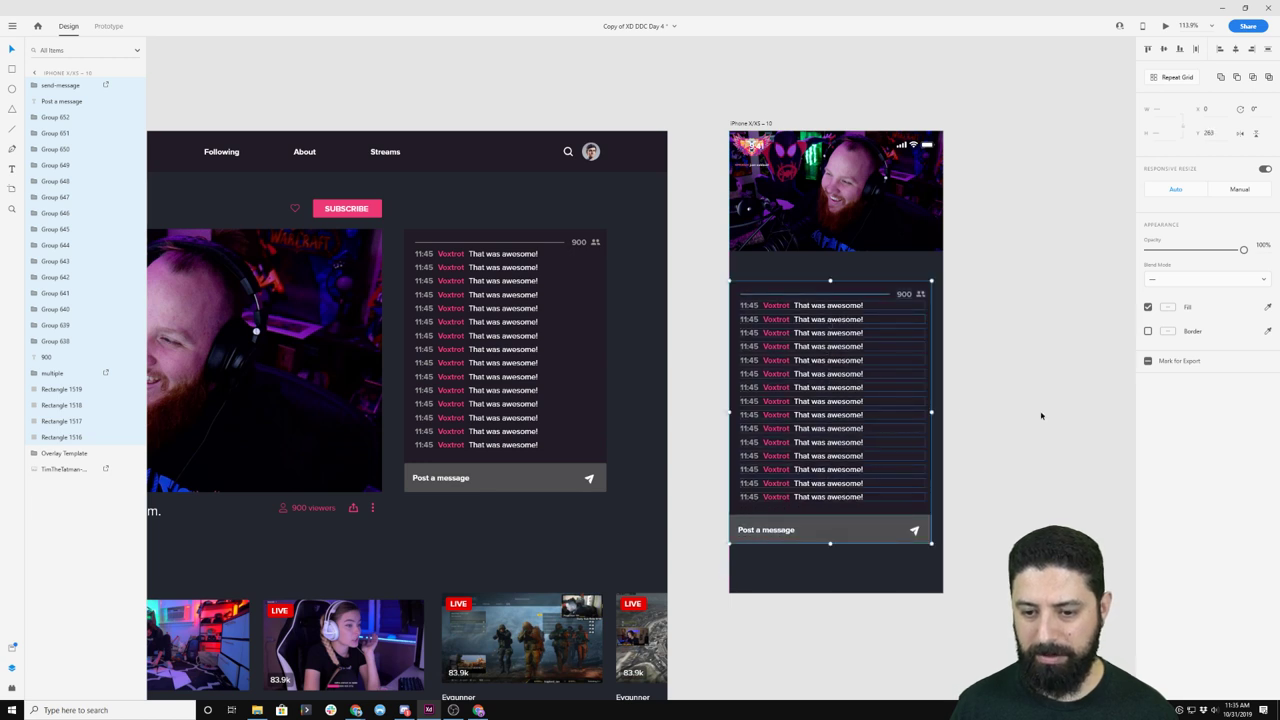
- Move the iPhone artboard's chat panel down to about Y 315 and stretch it to the artboard's full width
left_click_drag(821, 387, 821, 416)
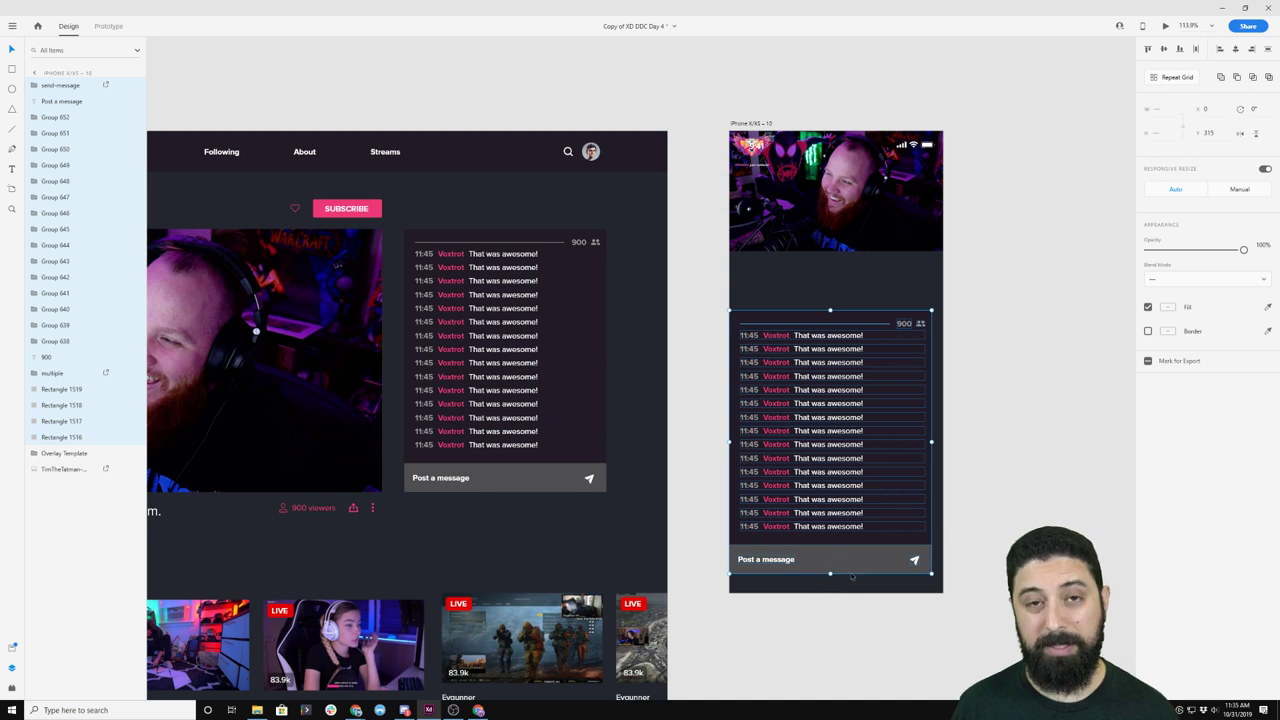
left_click_drag(931, 441, 942, 441)
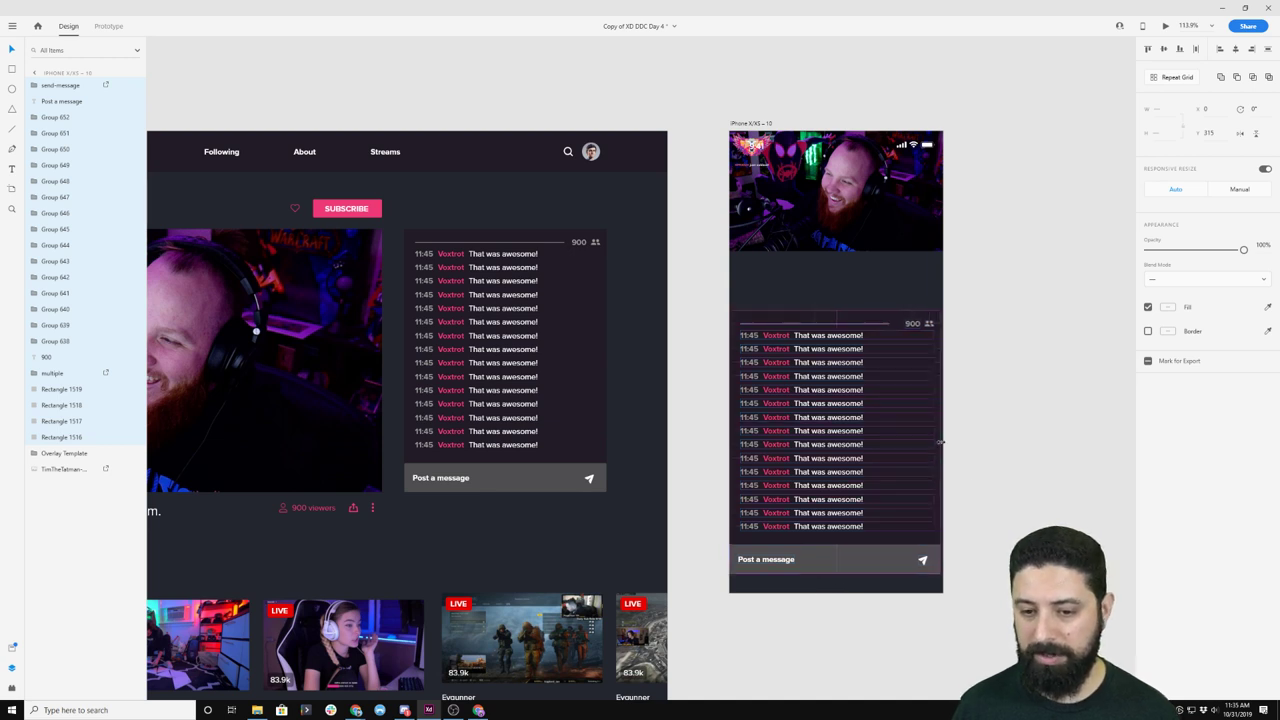
left_click(1009, 439)
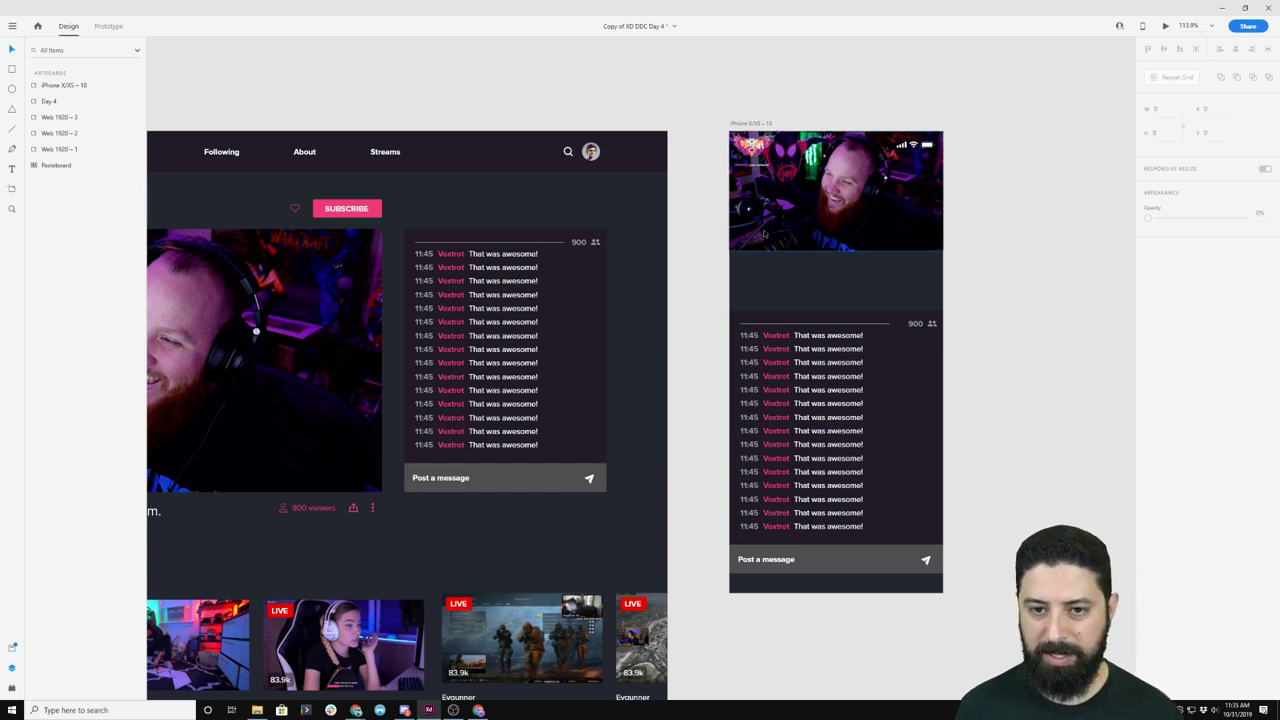
- Move the stream image on the iPhone artboard down so that it starts directly below the status bar
left_click_drag(331, 218, 699, 219)
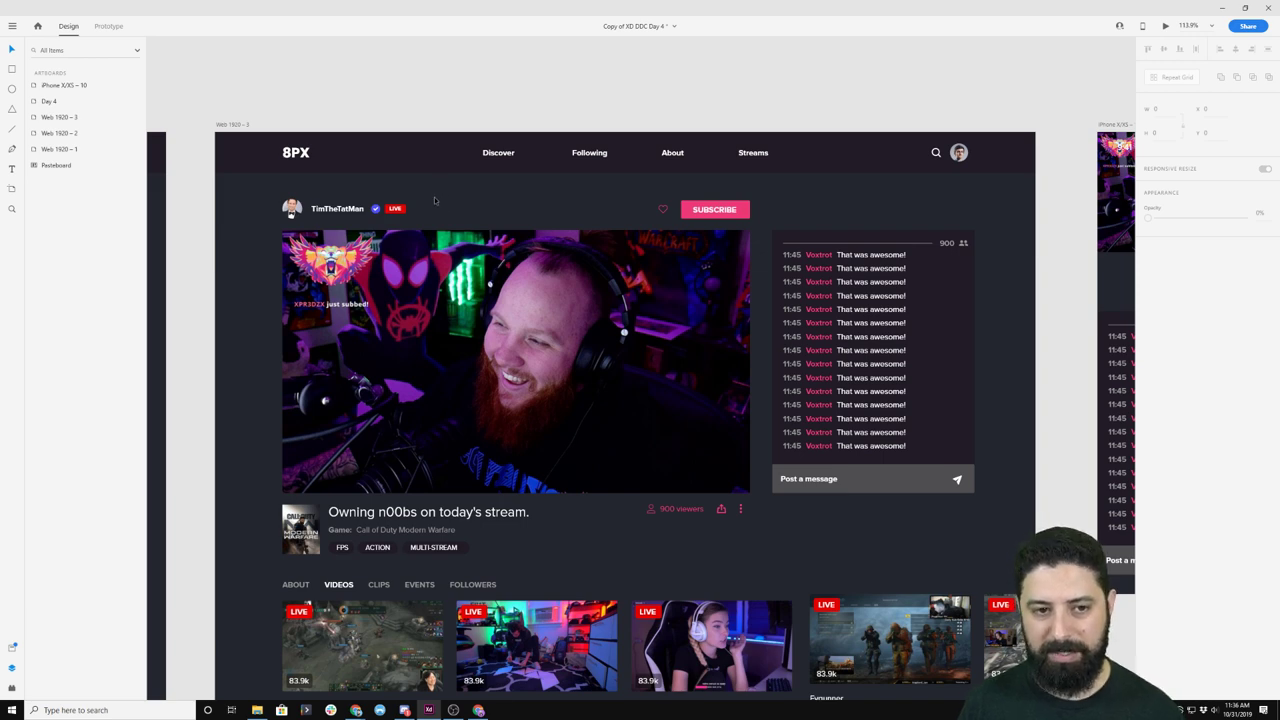
left_click_drag(939, 71, 489, 68)
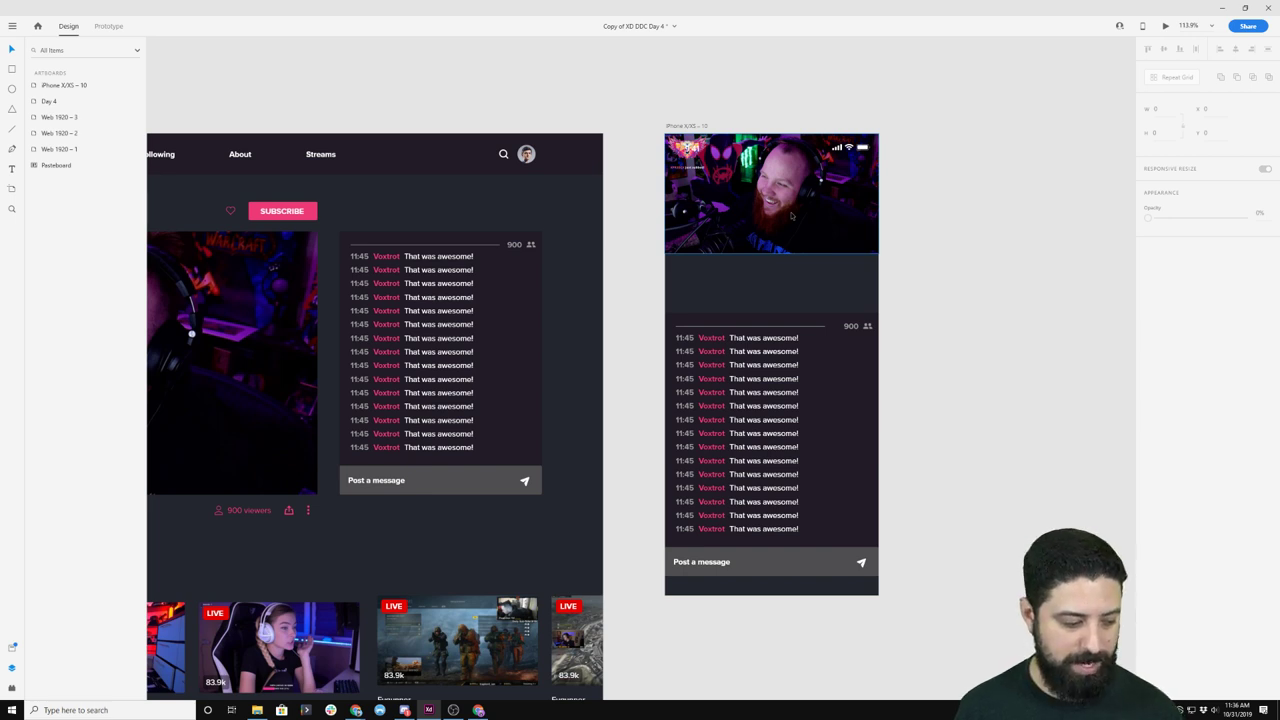
left_click_drag(771, 193, 771, 217)
left_click(955, 204)
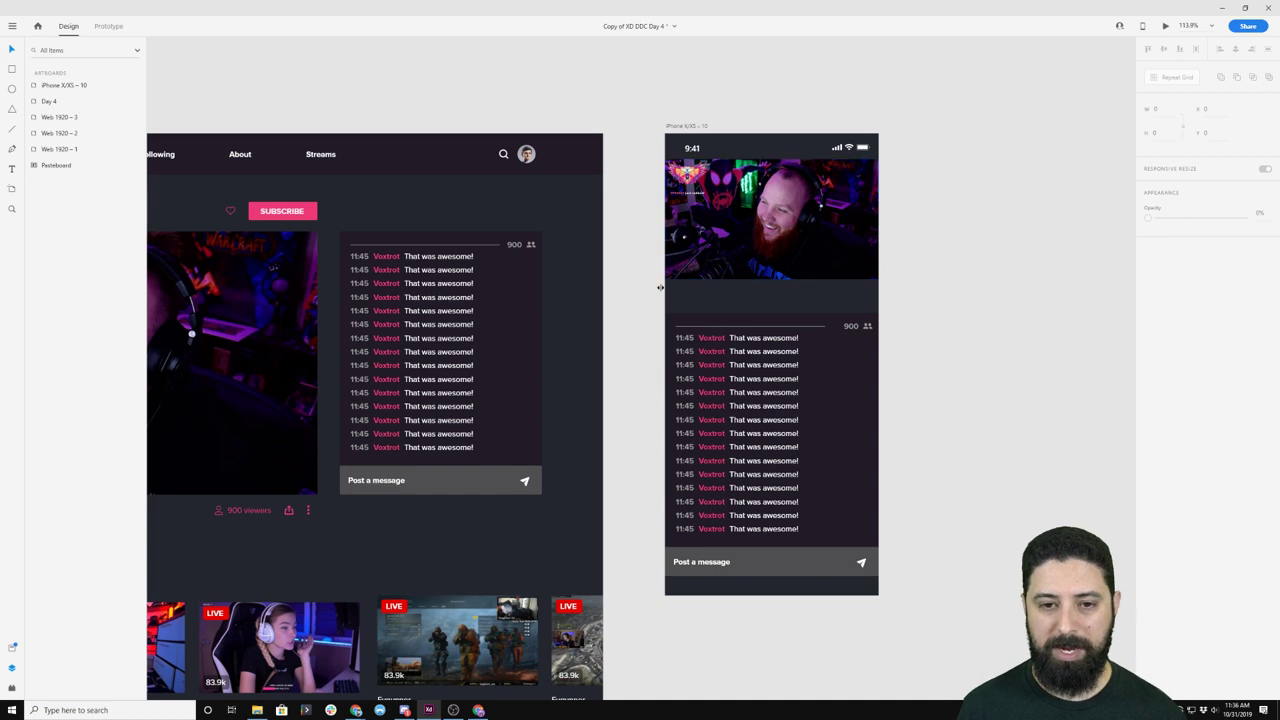
- Draw a small circle just below the stream image near the artboard's left edge and size it 8 by 8
scroll(683, 290, "up", 5)
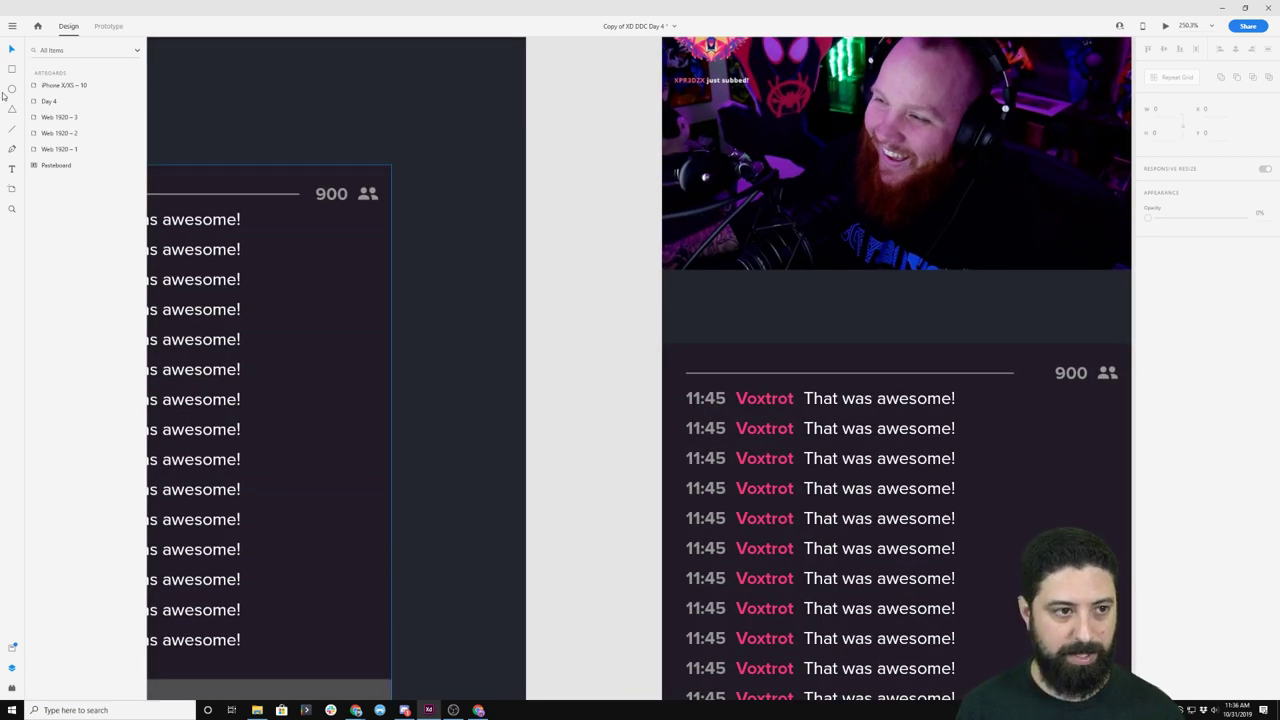
left_click(12, 88)
left_click_drag(677, 277, 692, 292)
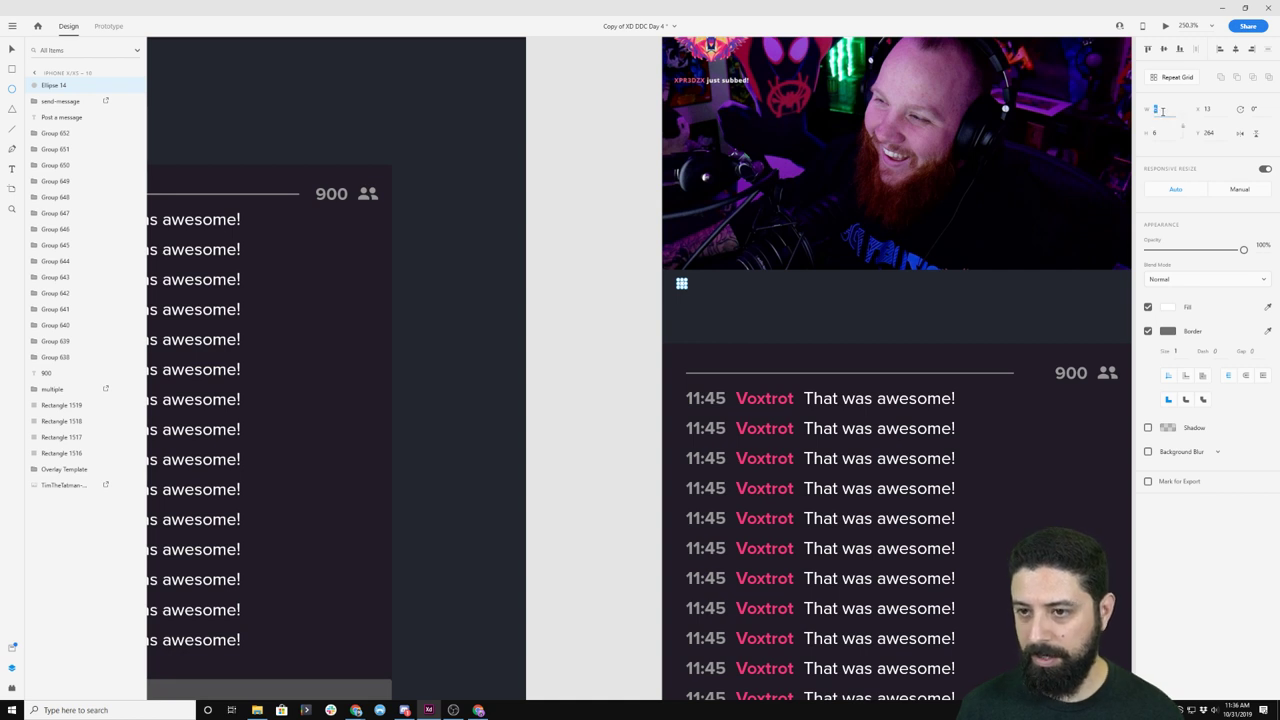
key("Tab")
type("8")
key("Return")
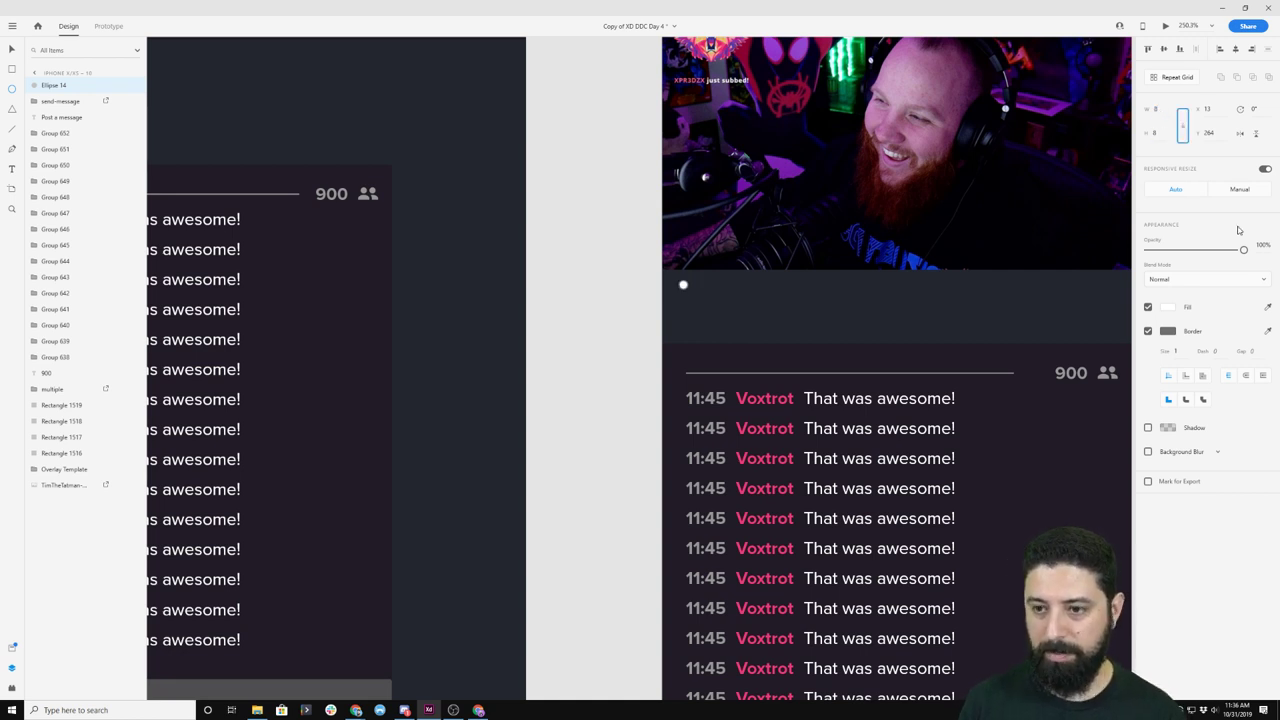
- Remove the circle's border and fill it with the saved red colour
left_click(1148, 331)
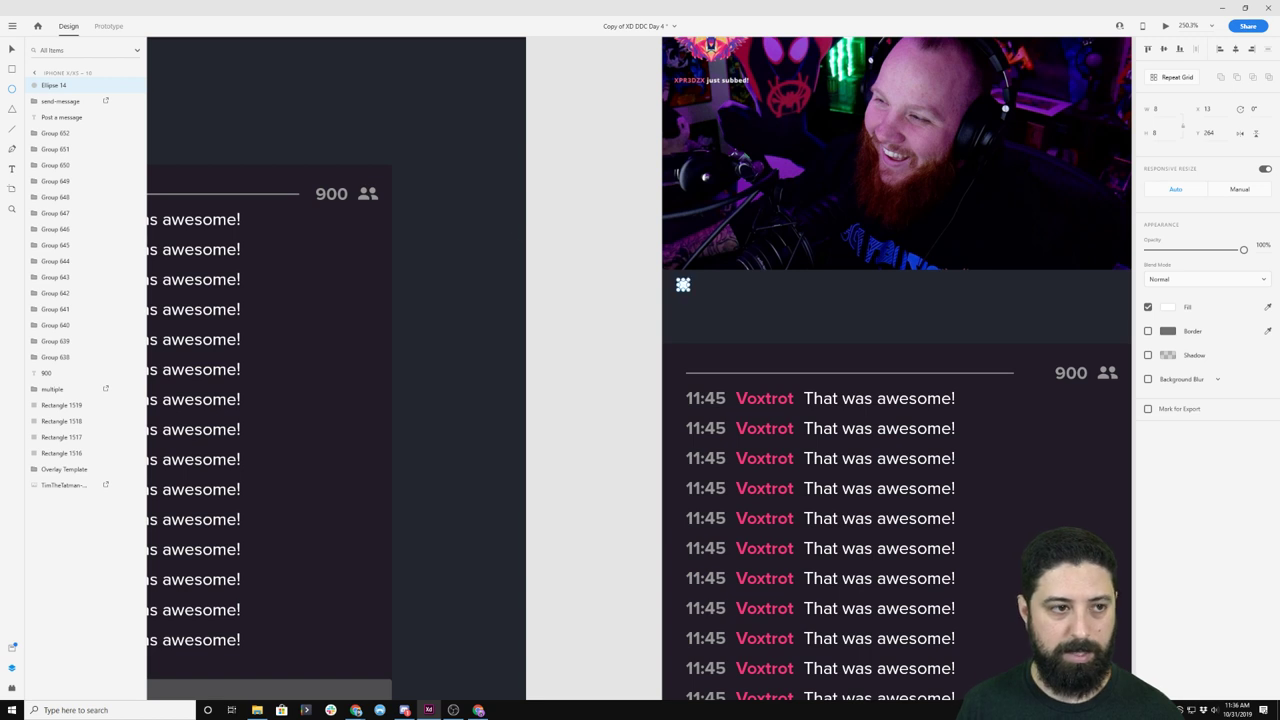
left_click(12, 648)
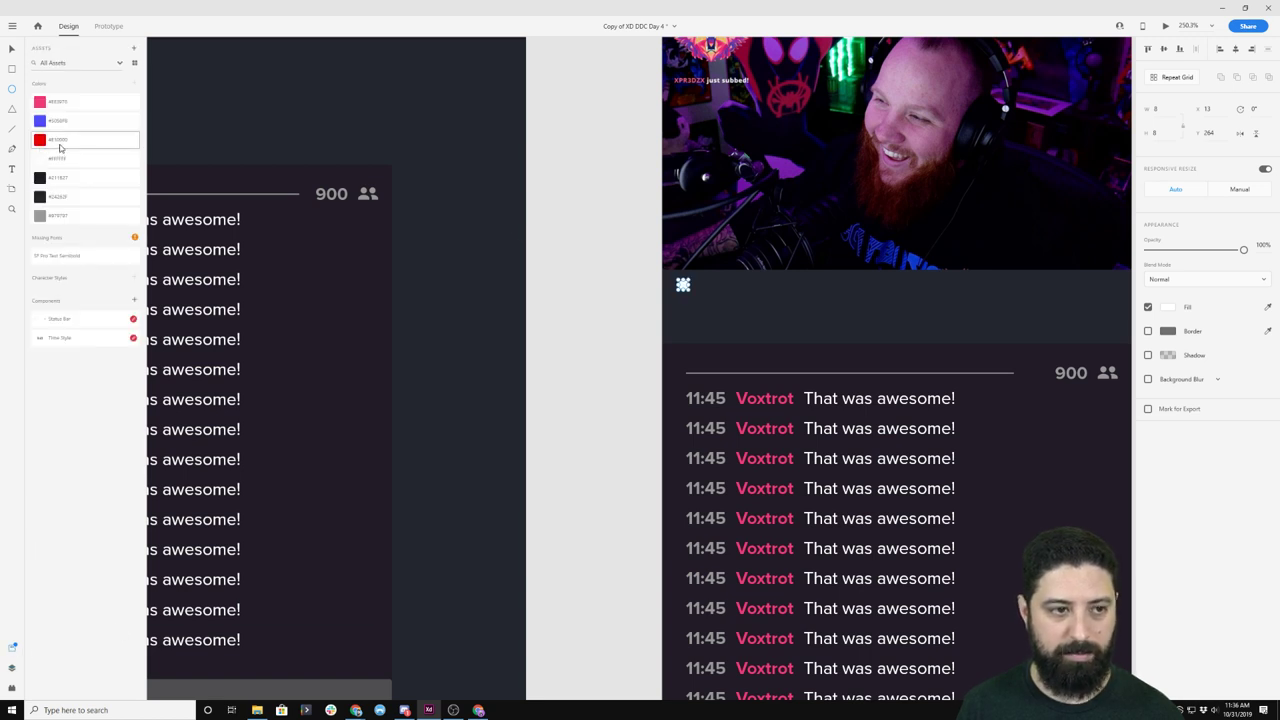
left_click(60, 140)
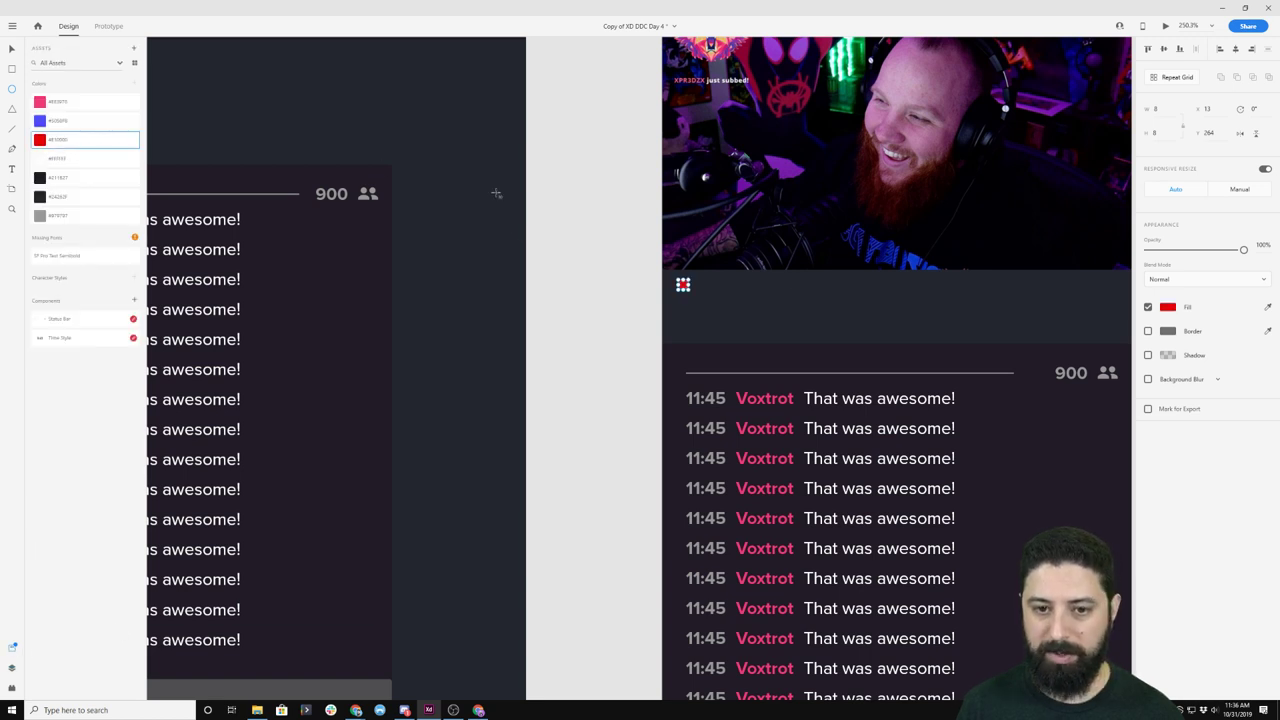
- Shrink the red circle to 4 by 4 and nudge it closer to the stream image's lower-left corner
left_click(1183, 125)
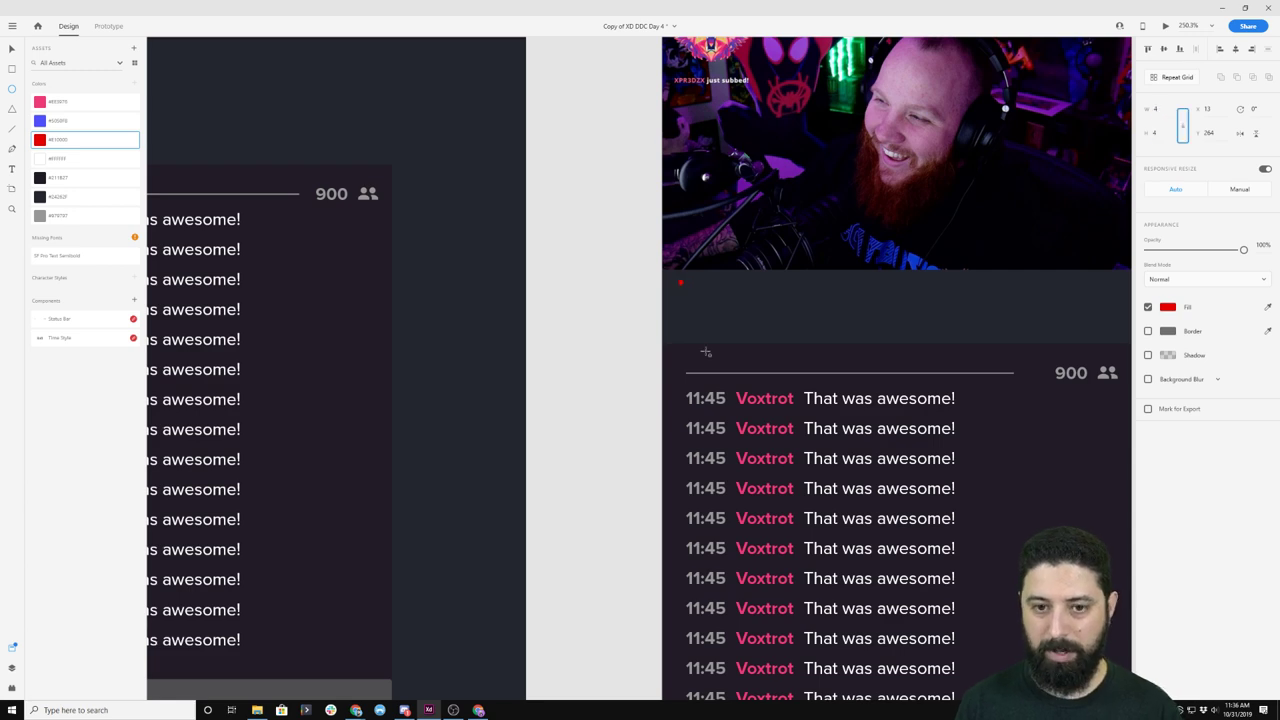
left_click(700, 294)
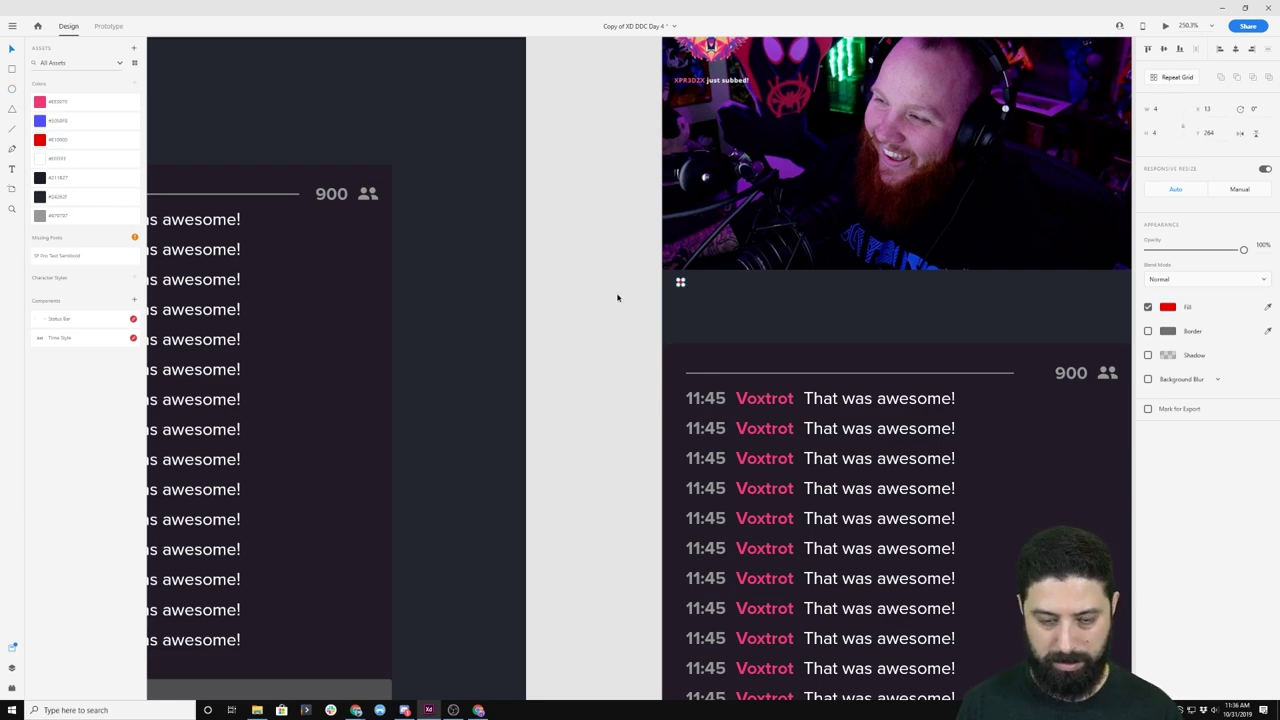
scroll(680, 283, "up", 4)
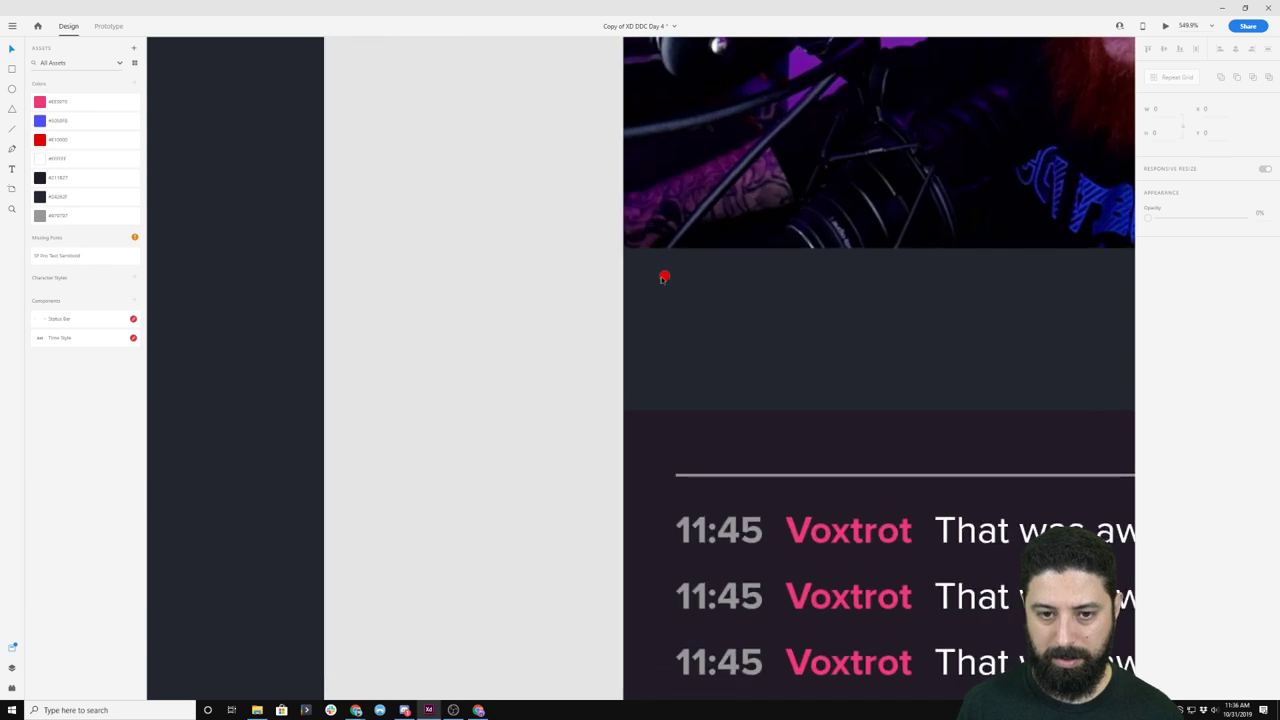
key("Up")
key("Left")
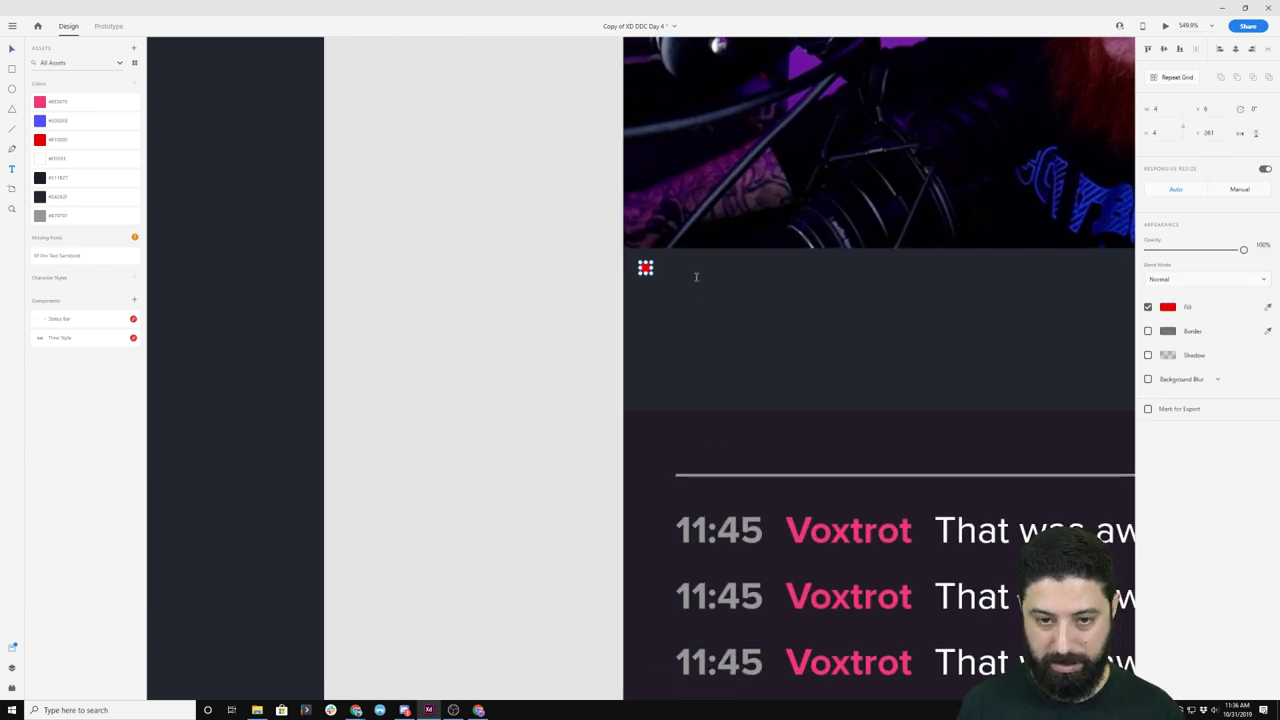
- Add the text "LIVE" beside the red dot and make its fill white
left_click(668, 264)
type("LIV")
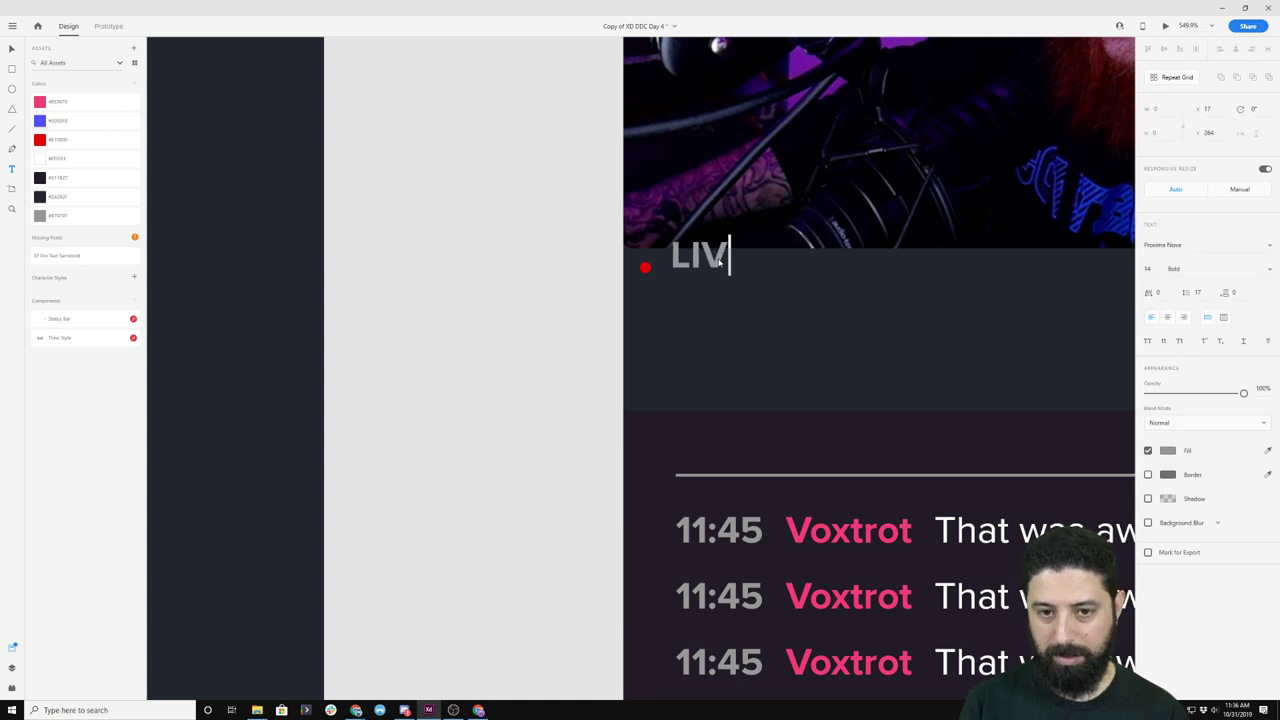
type("E")
key("Escape")
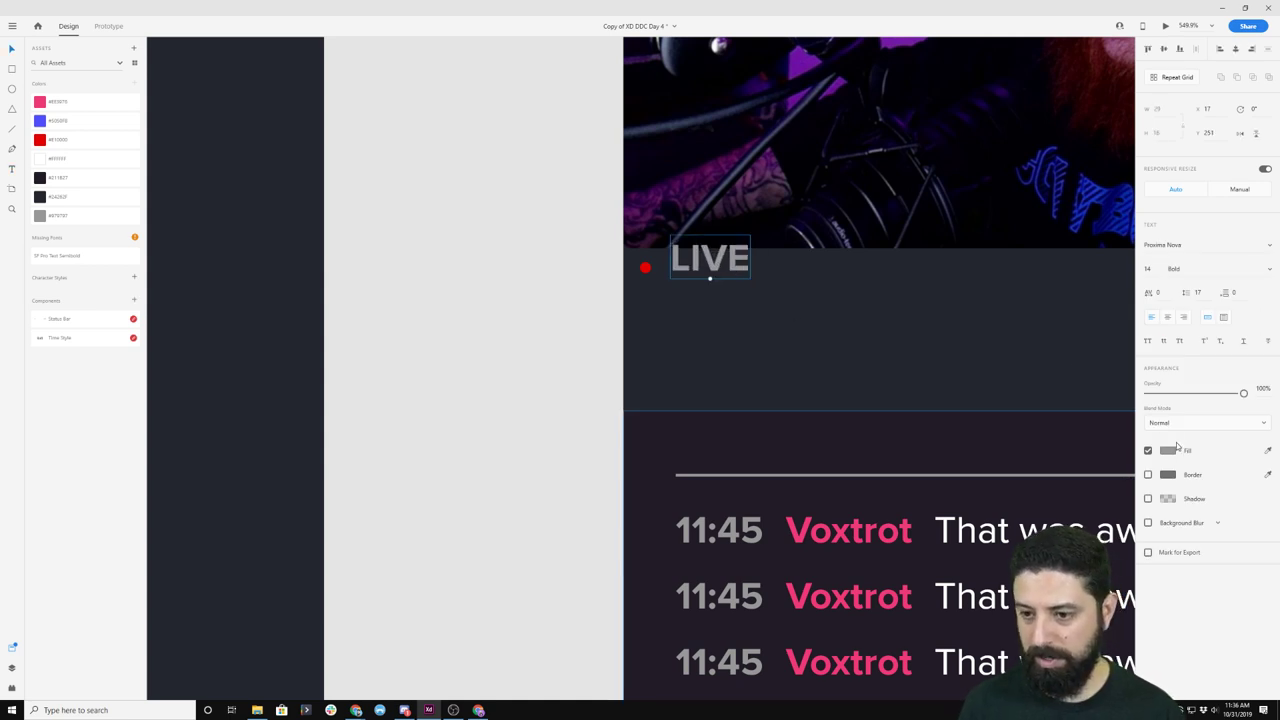
left_click(1167, 450)
left_click(1058, 409)
left_click(871, 311)
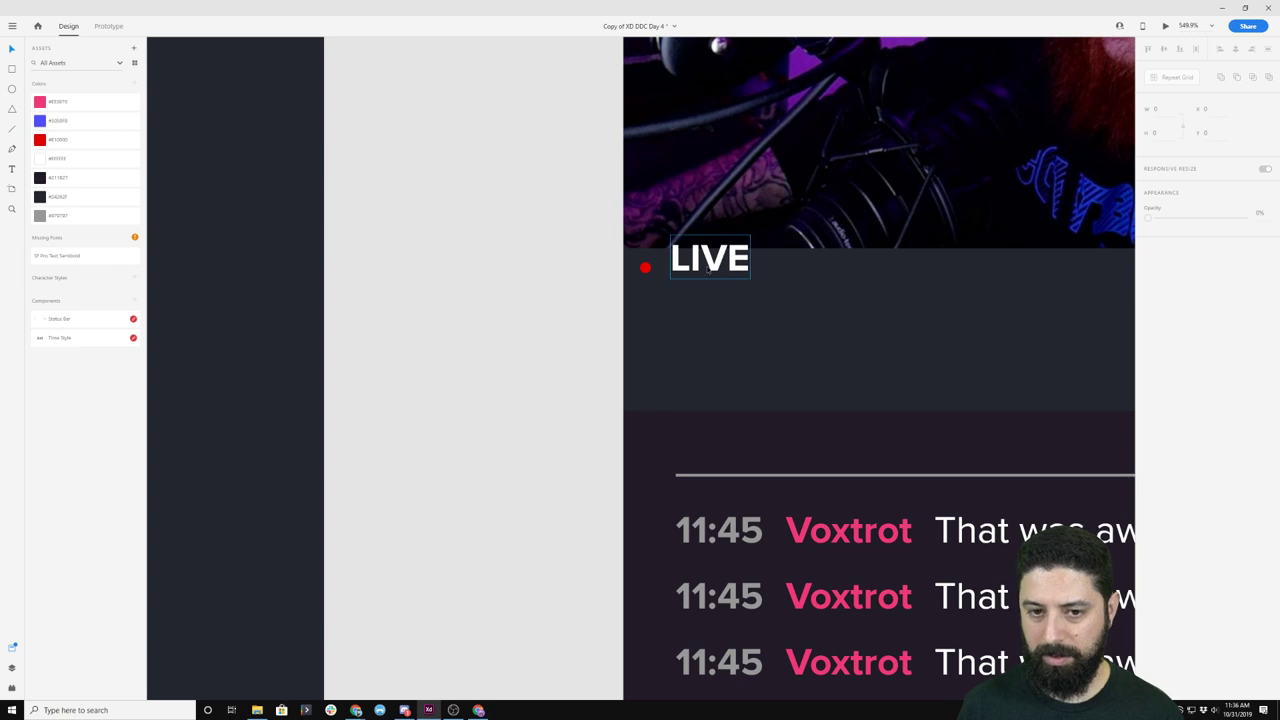
- Move the LIVE text below the stream image and centre the red dot vertically beside it
mouse_move(708, 252)
left_mouse_down()
mouse_move(692, 260)
mouse_move(703, 274)
left_mouse_up()
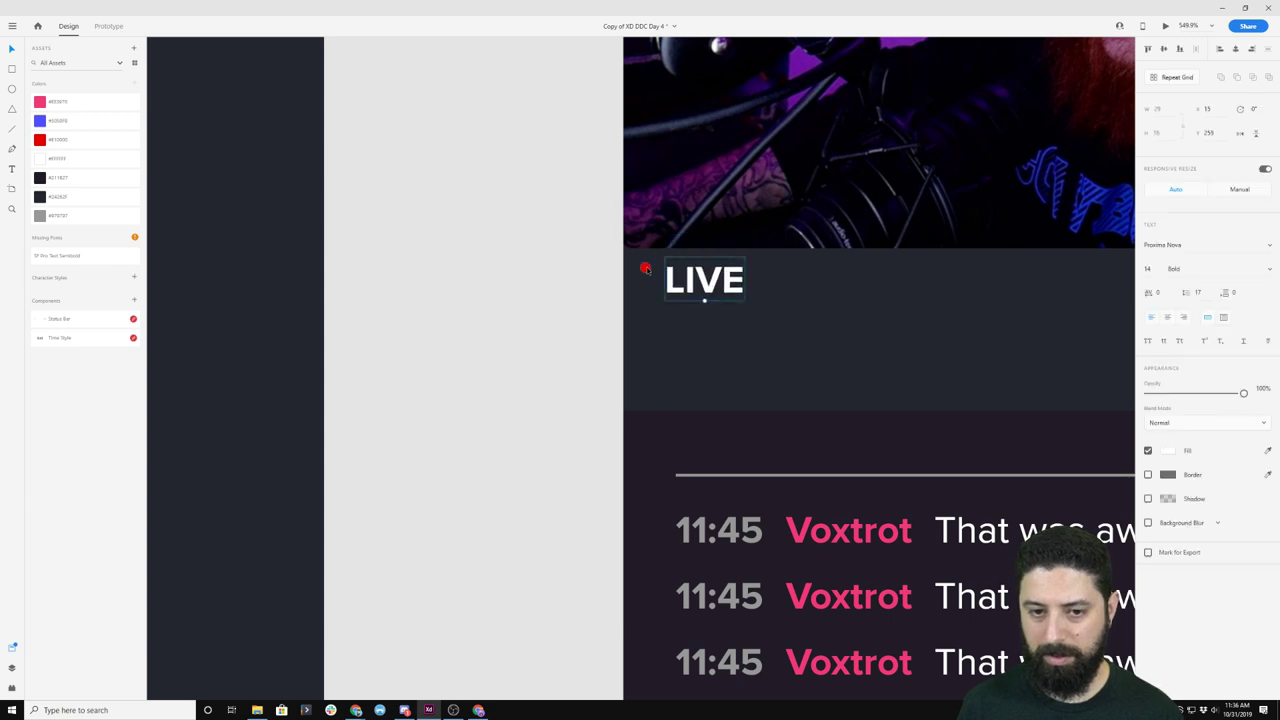
left_click(645, 268)
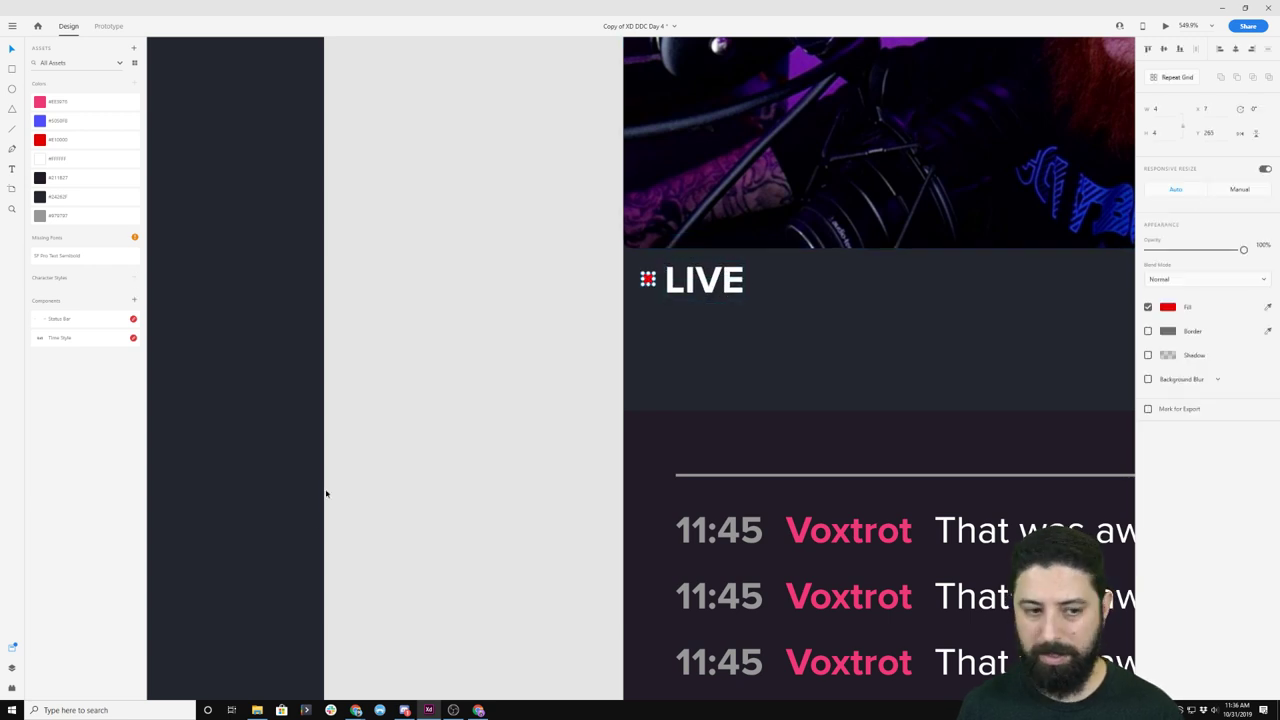
key("Tab")
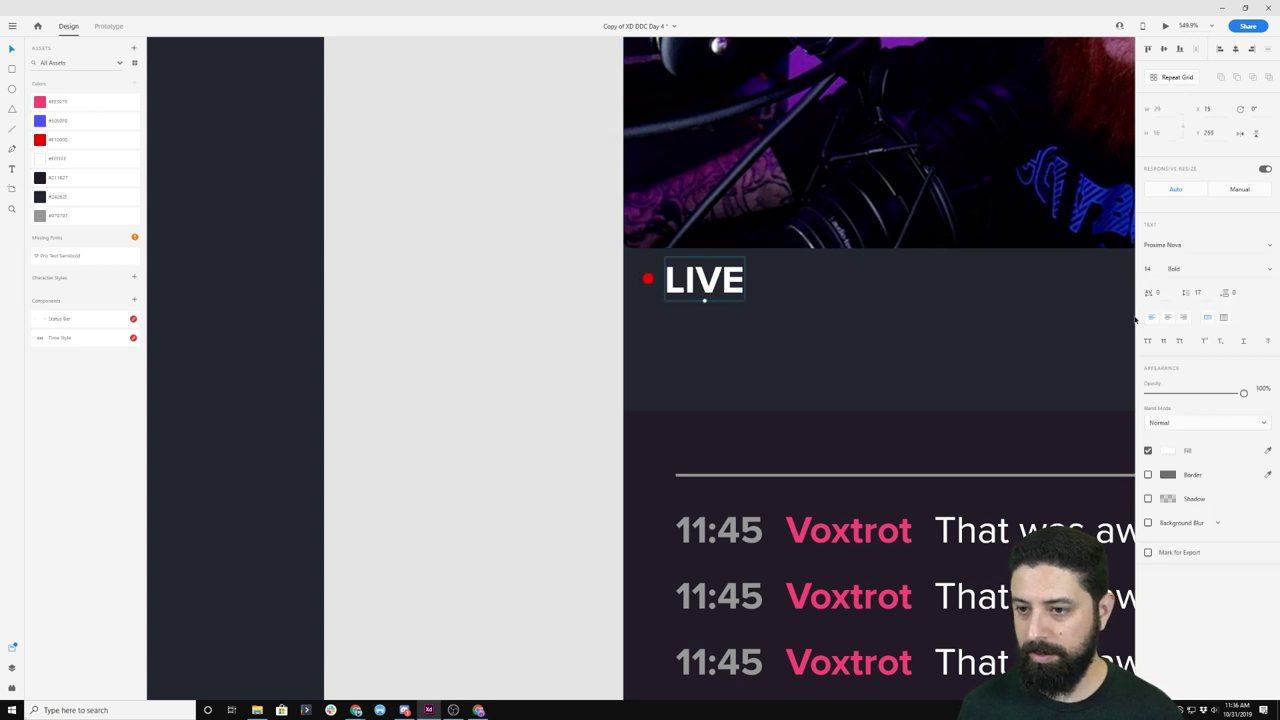
- Set the LIVE text's font size to 12 and nudge it up to line up with the red dot
left_click(1159, 274)
type("12")
key("Return")
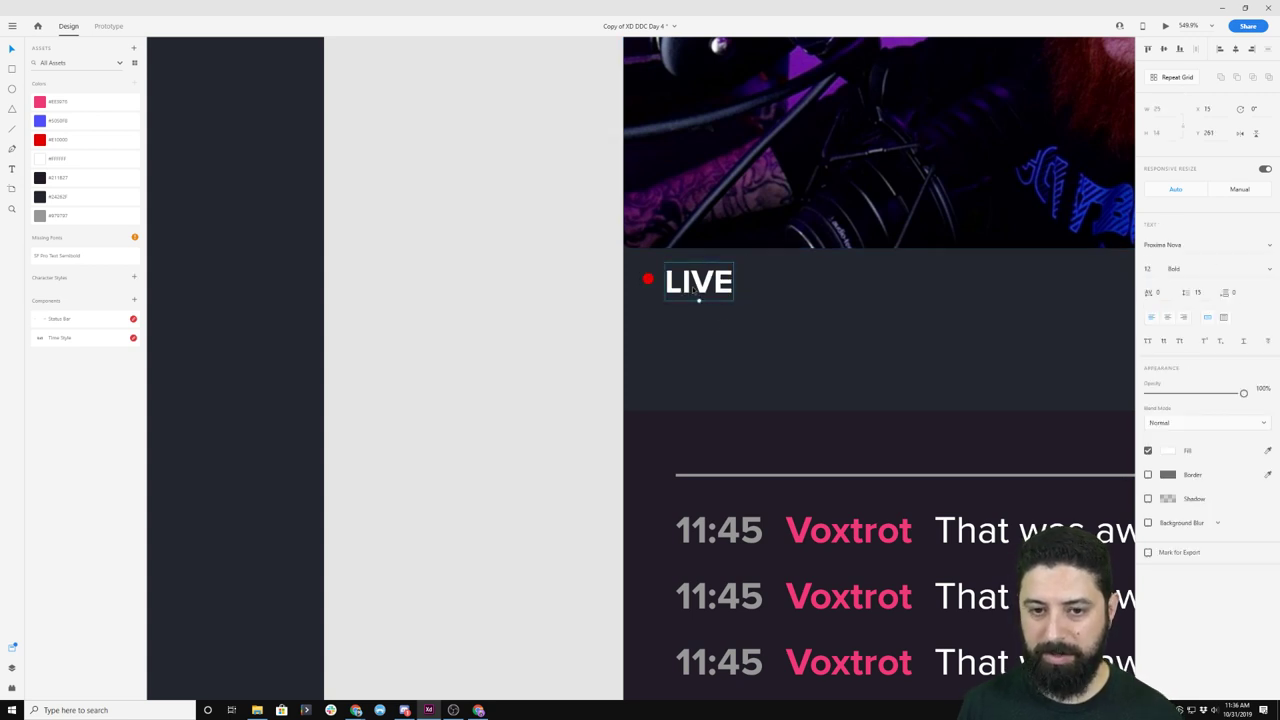
left_click_drag(697, 297, 697, 294)
left_click(801, 331)
- Duplicate the LIVE label towards the right end of the same row under the stream image
scroll(801, 327, "down", 5)
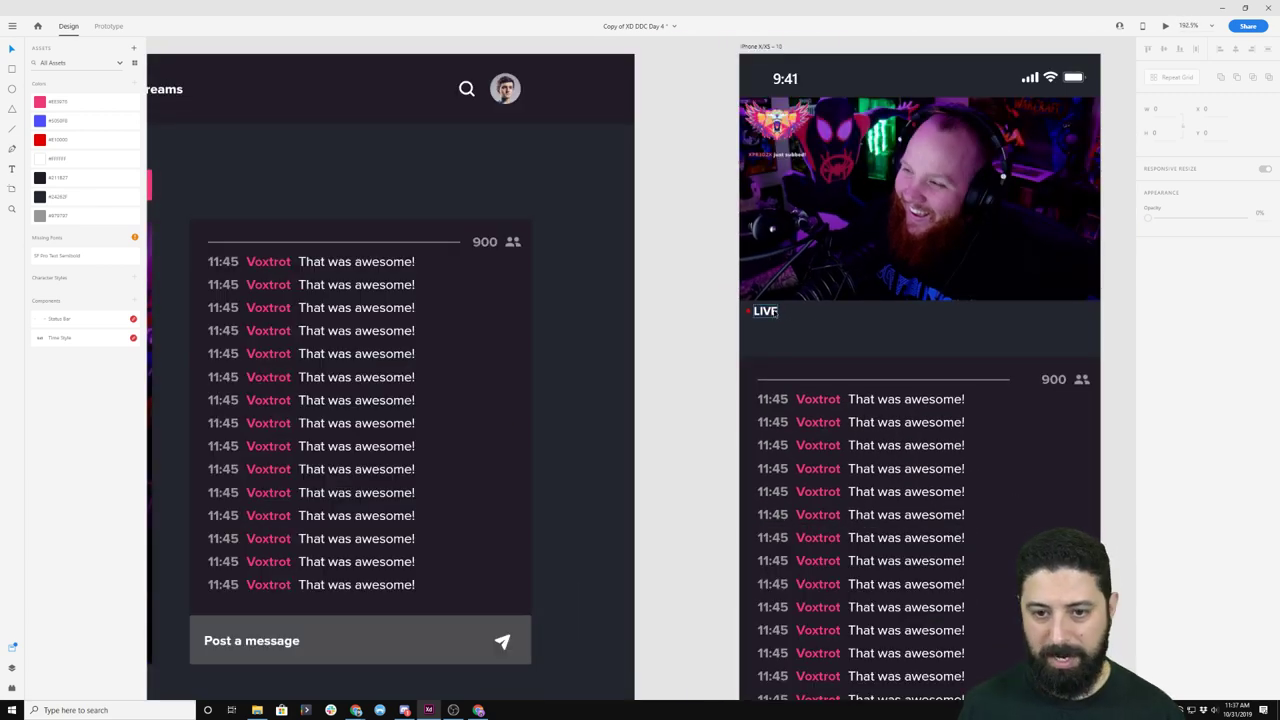
left_click(765, 312)
left_click_drag(765, 312, 1016, 312)
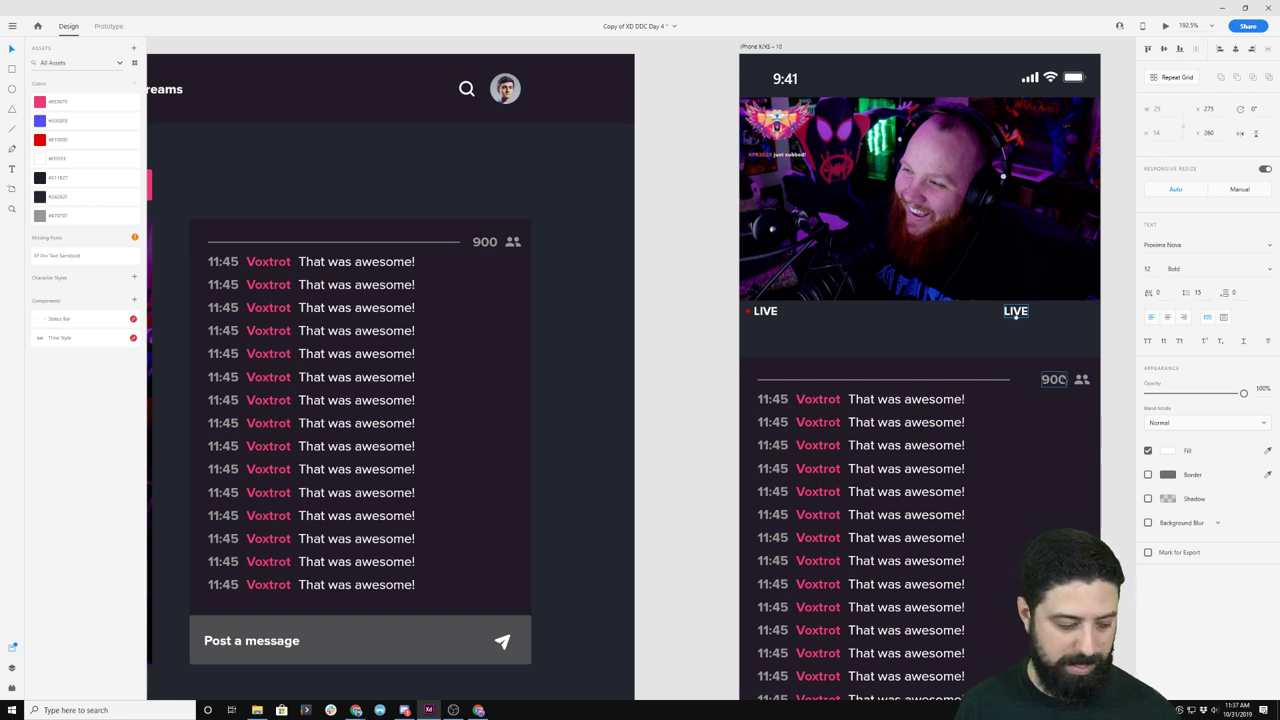
- Delete the mobile chat's viewer count, people icon and divider line, and lower the panel background's top edge to a height of 436
left_click(1060, 380)
left_click(967, 380, "shift")
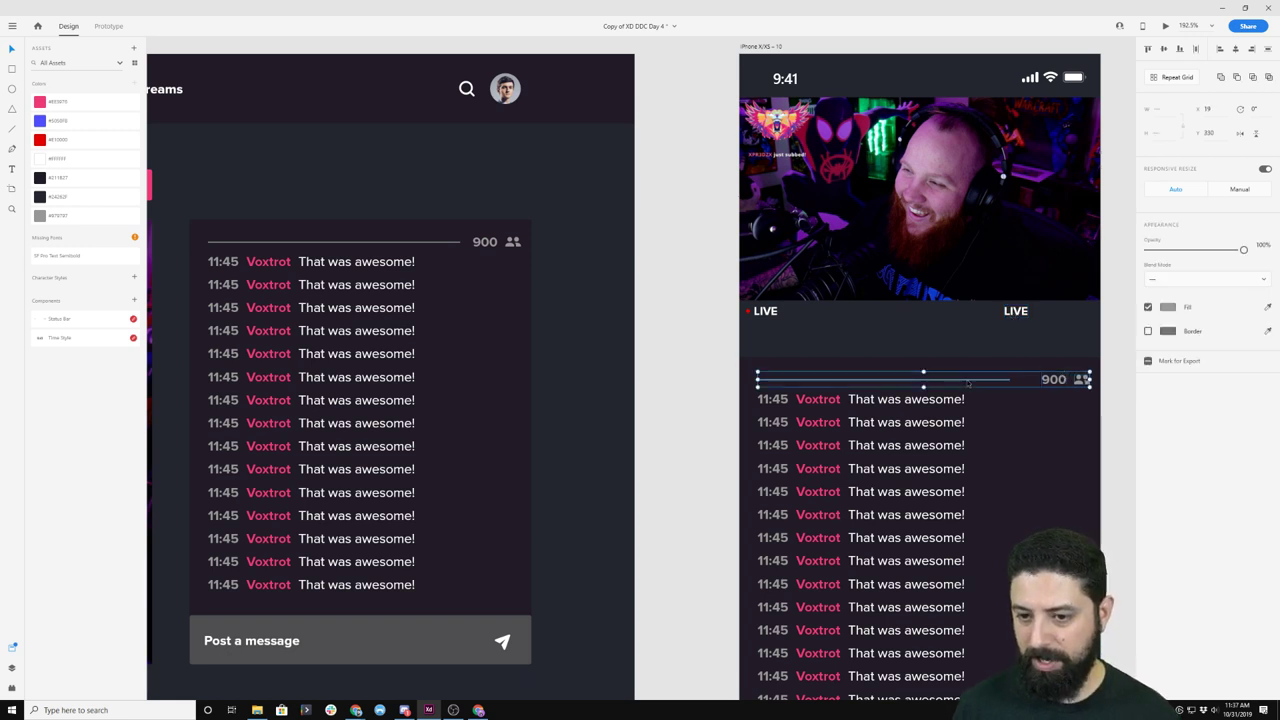
key("Delete")
left_click(937, 364)
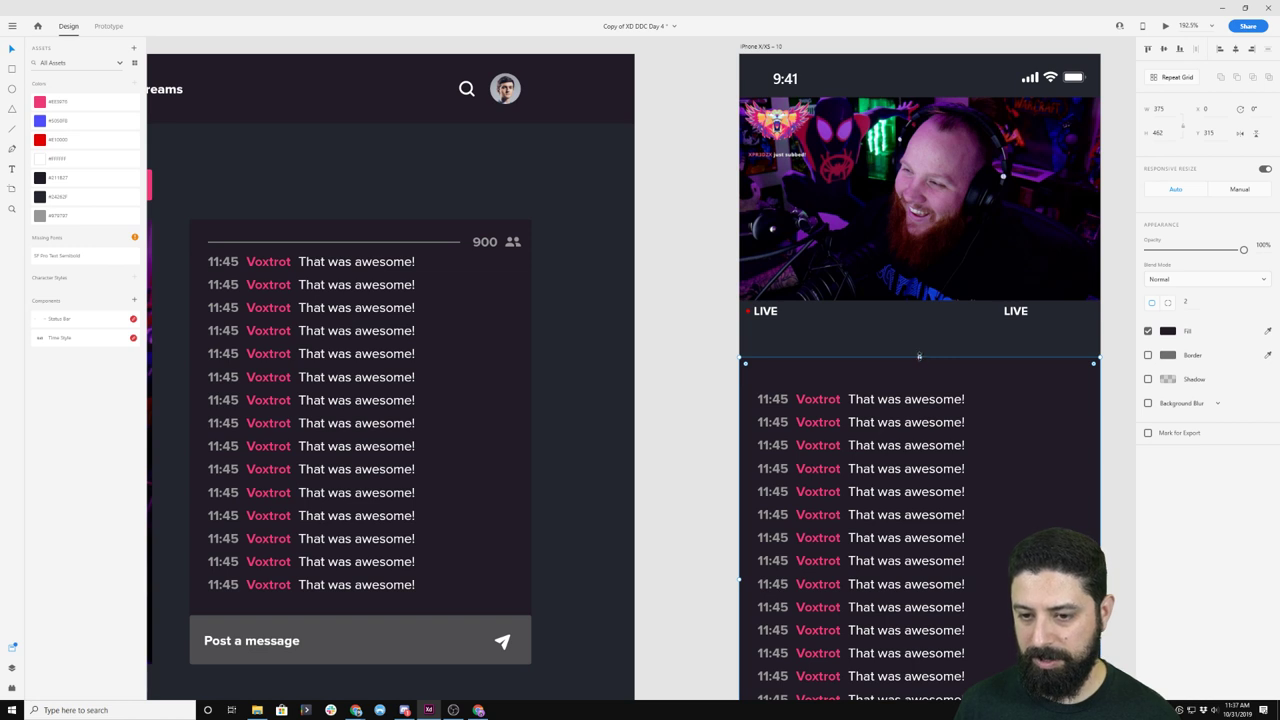
left_click_drag(919, 358, 919, 381)
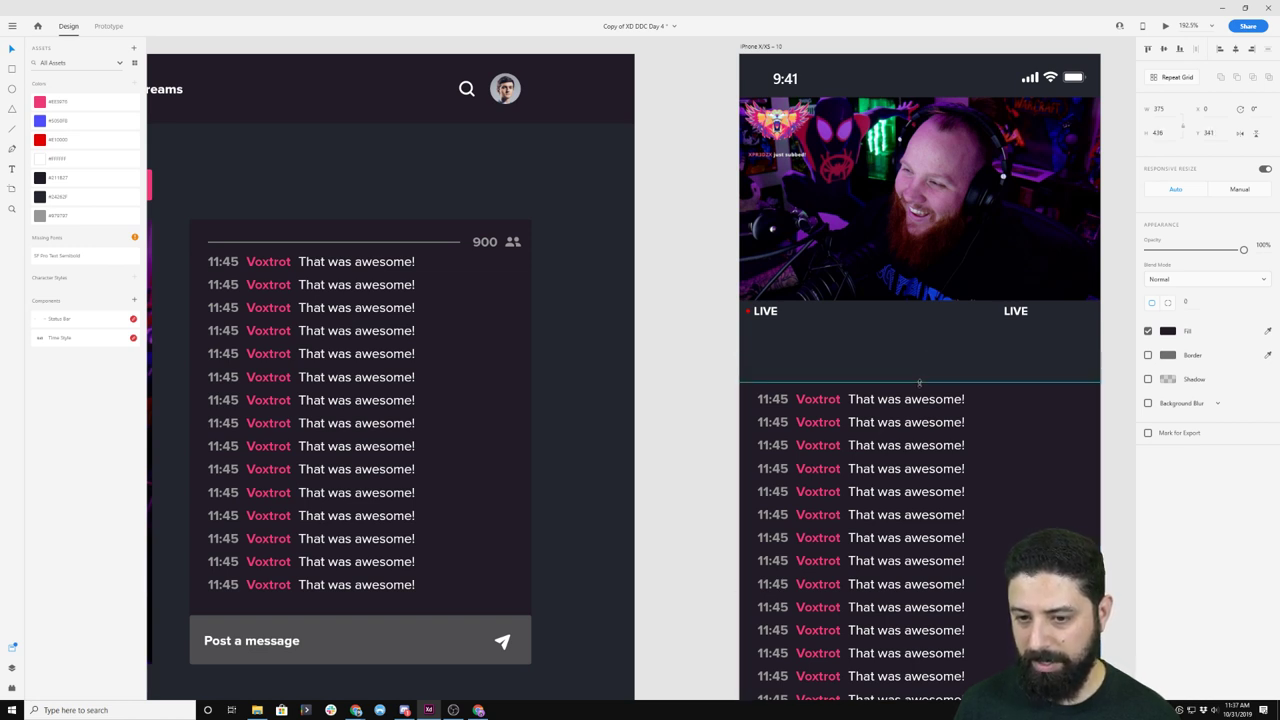
- Copy the 900 viewer count with its people icon from the Web 1920 – 3 chat and delete the duplicate LIVE label
left_click(1015, 311)
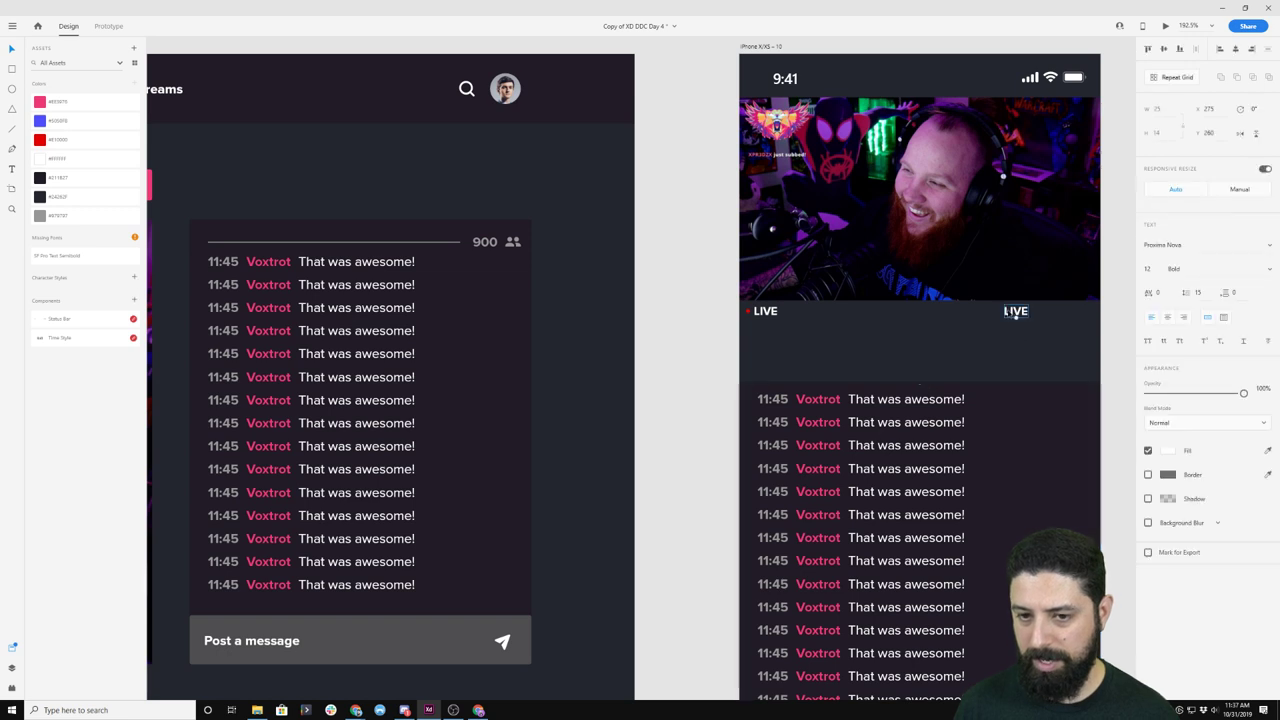
left_click(514, 245)
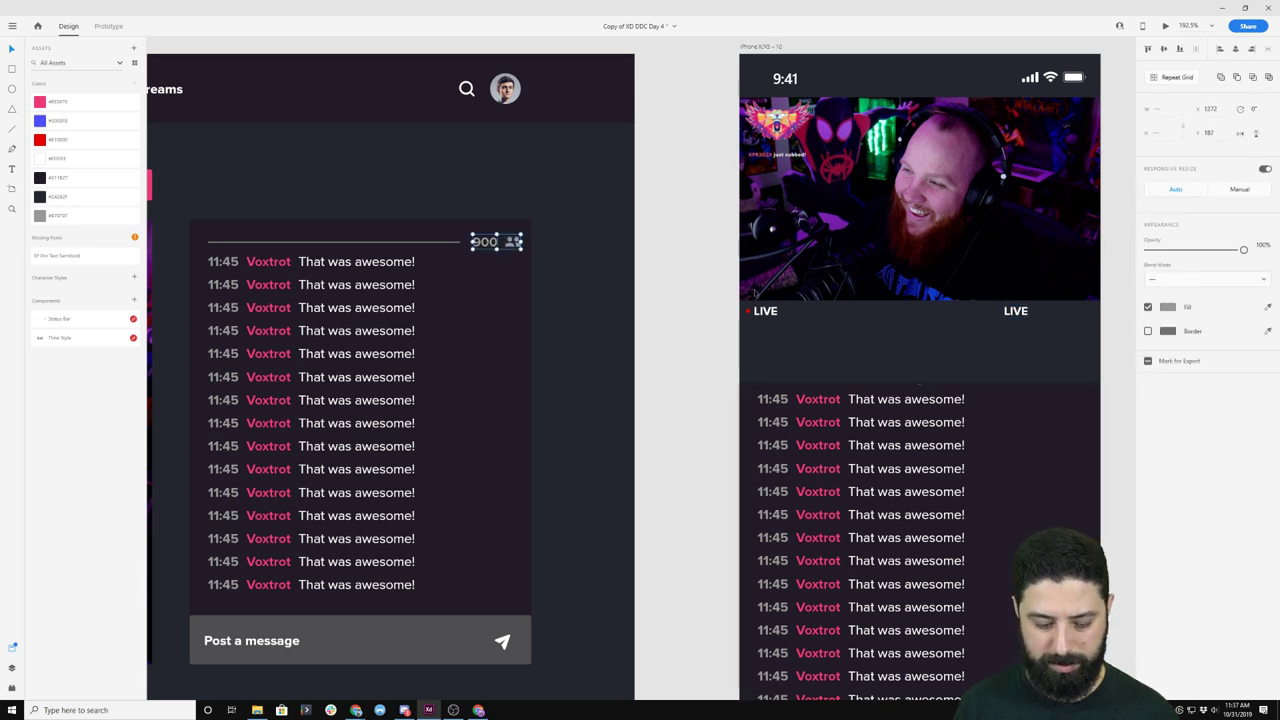
left_click(1015, 311)
key("Delete")
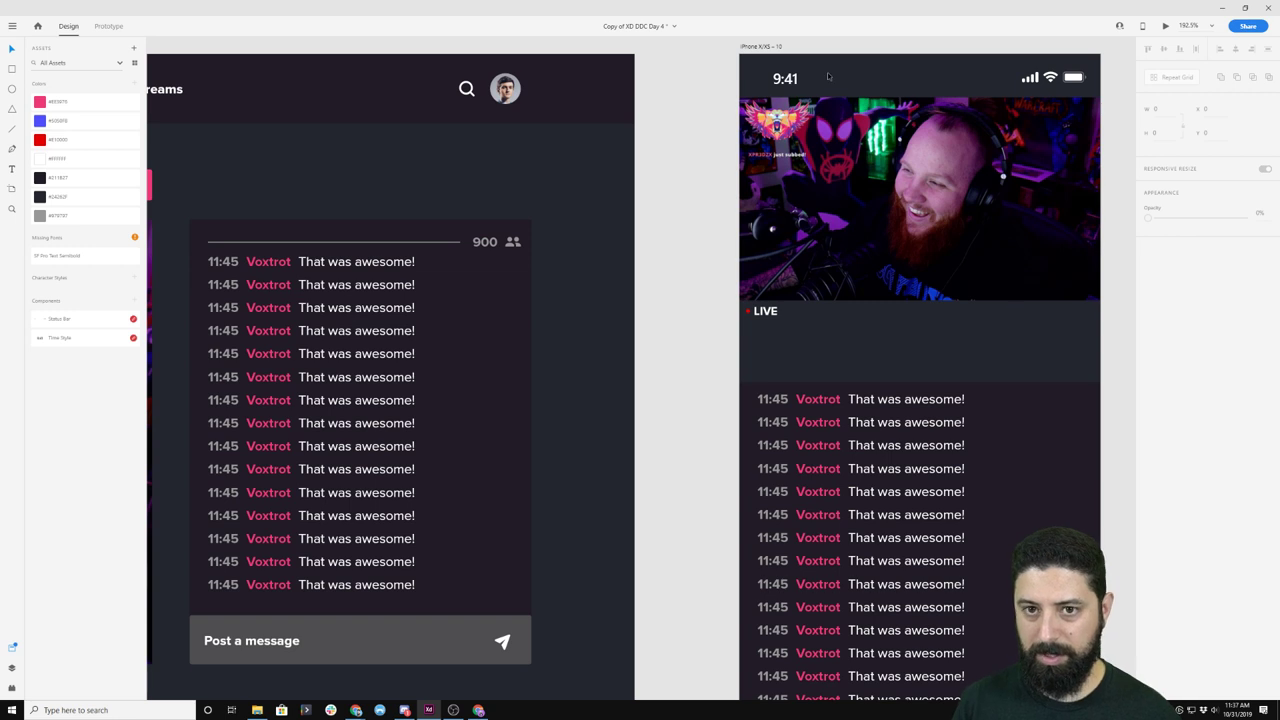
- Paste the viewer count and icon into the iPhone artboard and place them at the right end of the LIVE row
left_click(772, 47)
key("ctrl+v")
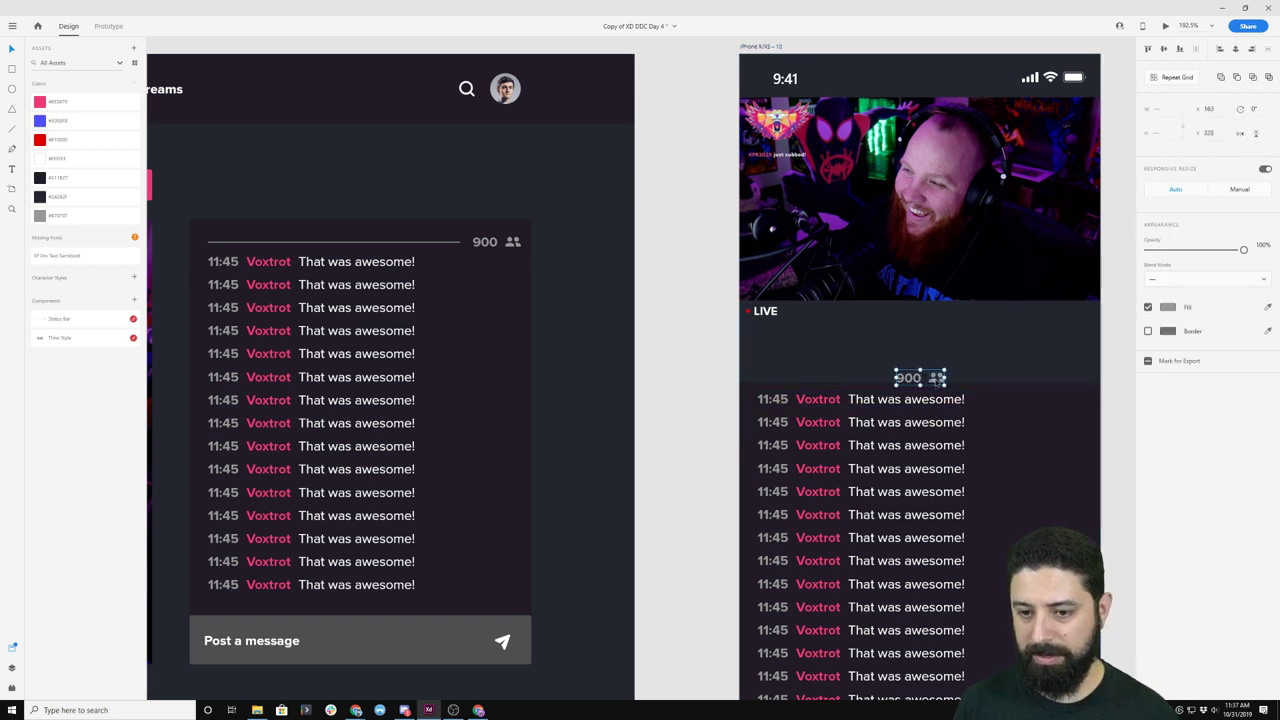
left_click_drag(950, 376, 1078, 317)
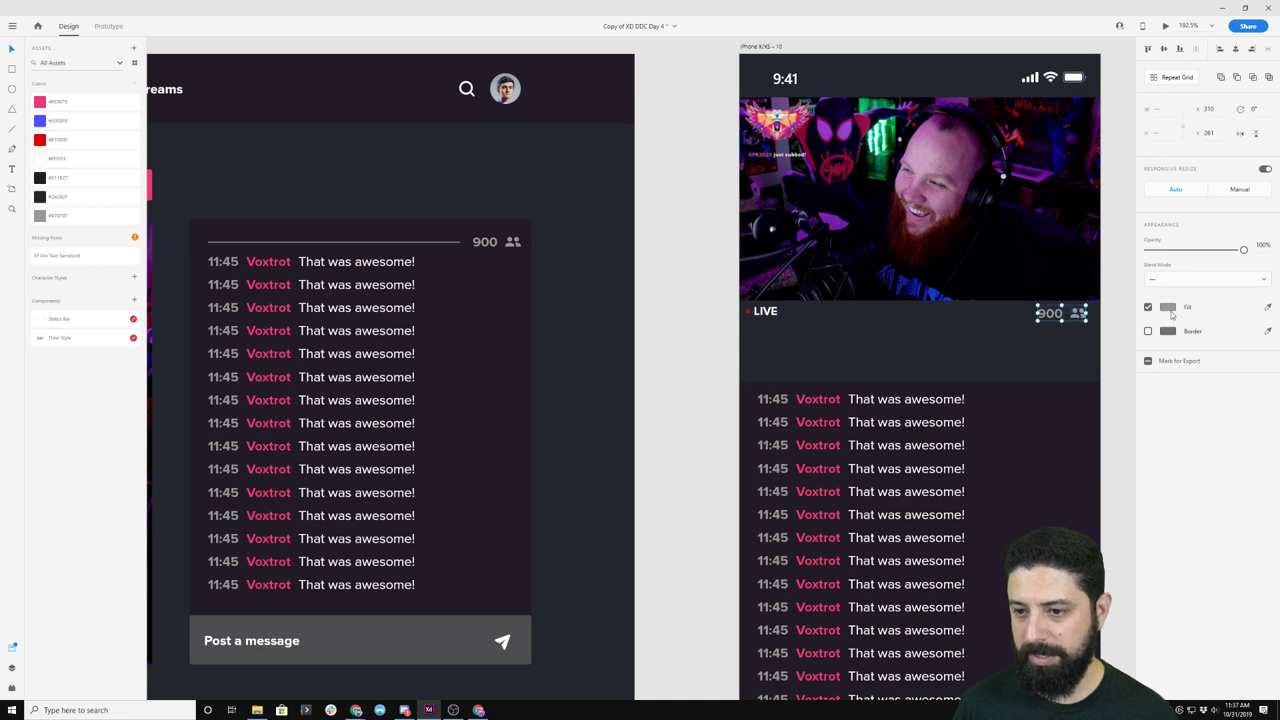
key("Escape")
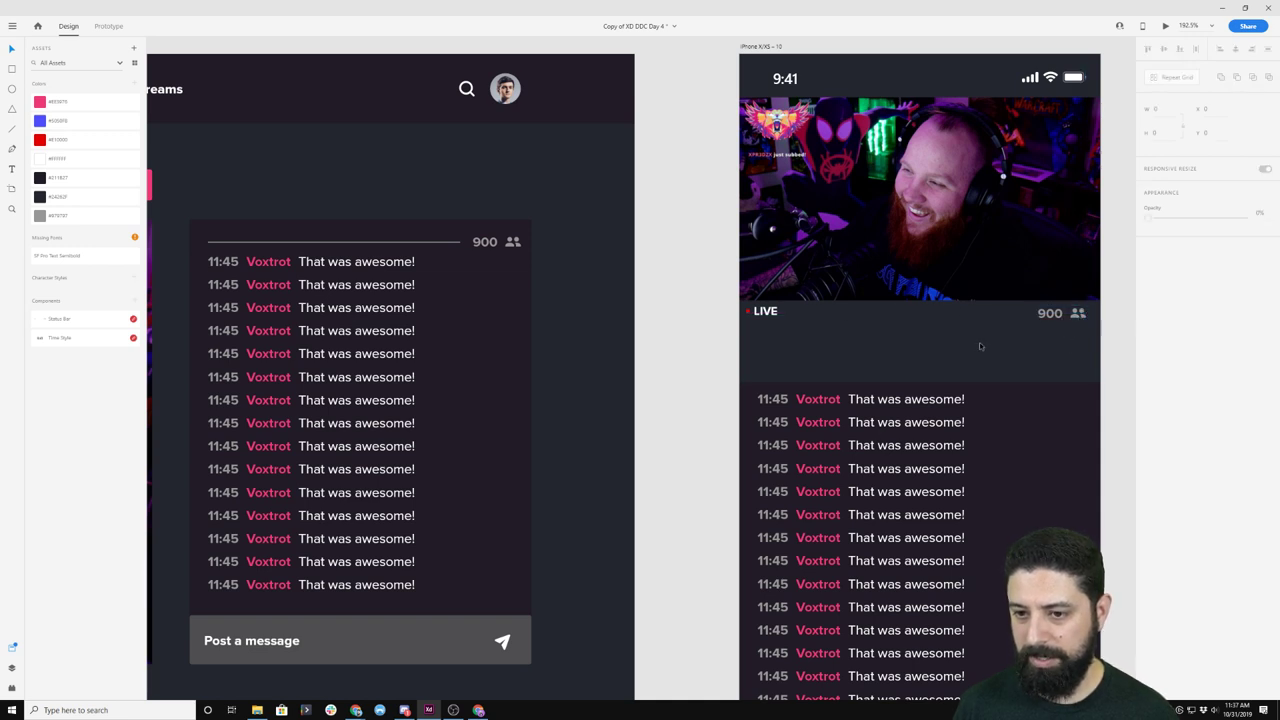
scroll(575, 320, "down", 5)
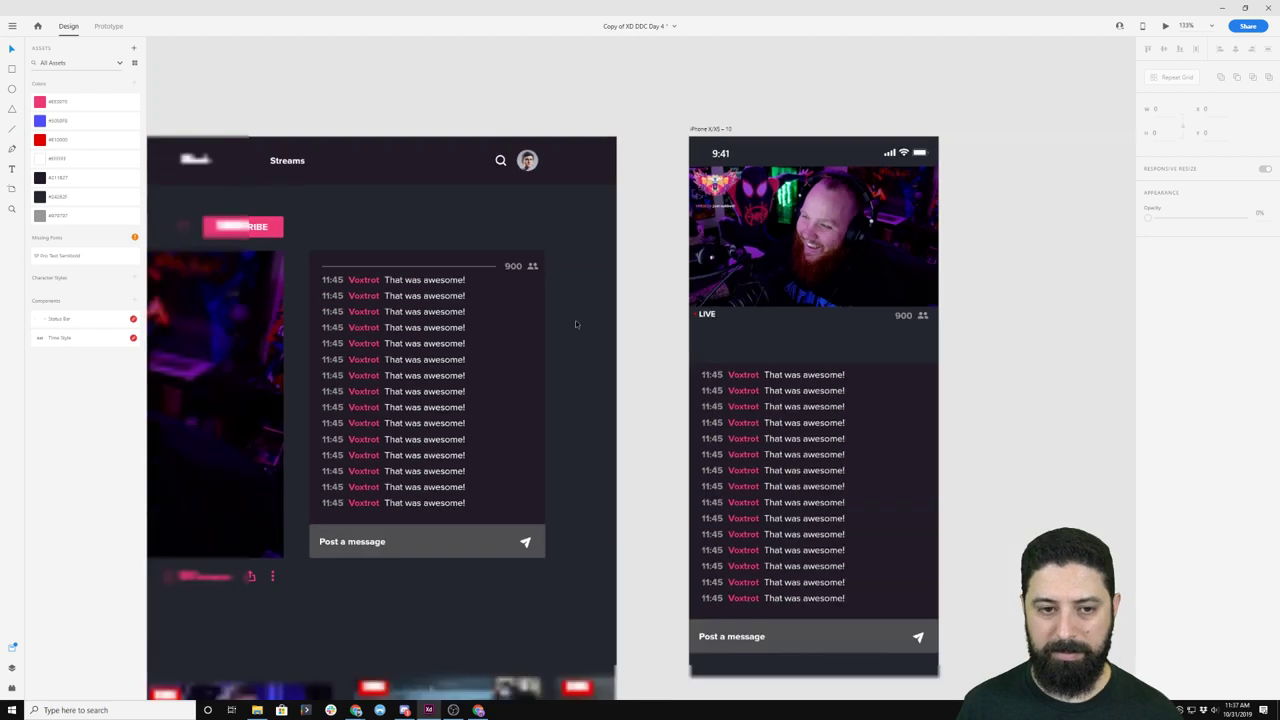
- Copy the pink viewers label with its outlined person icon from under the desktop player's stream
scroll(339, 477, "up", 6)
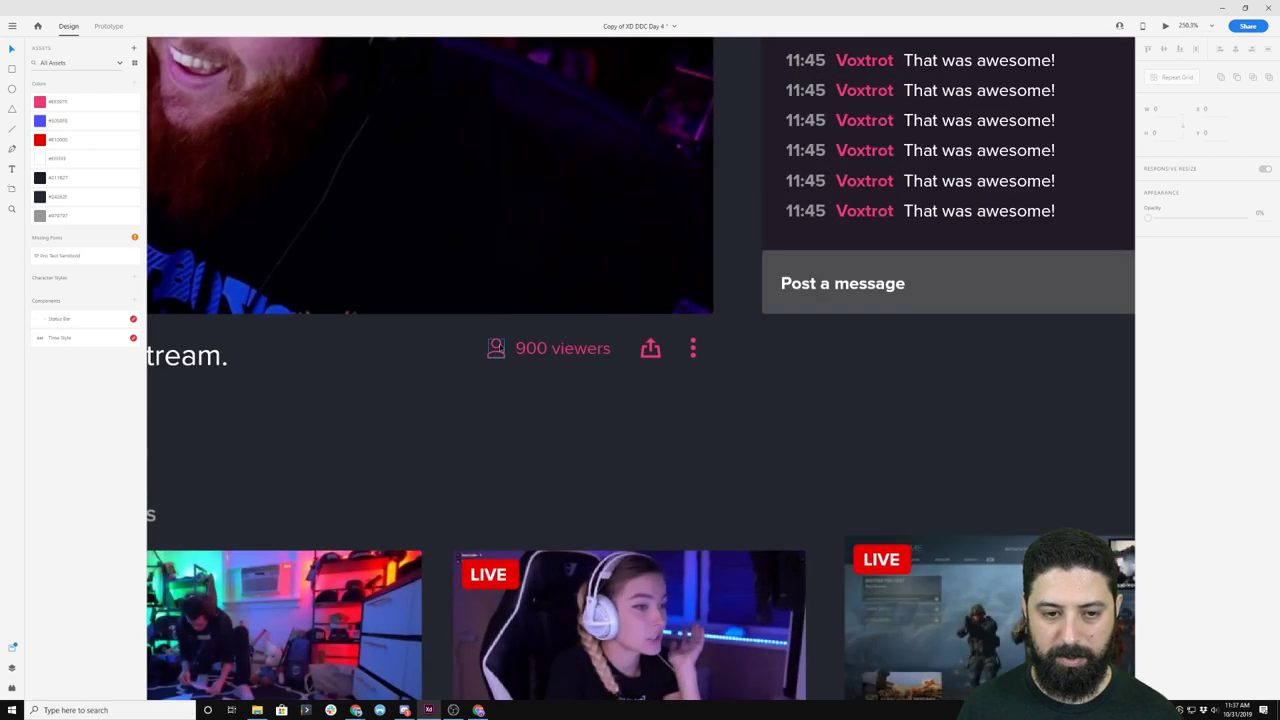
left_click(540, 348)
scroll(798, 393, "down", 6)
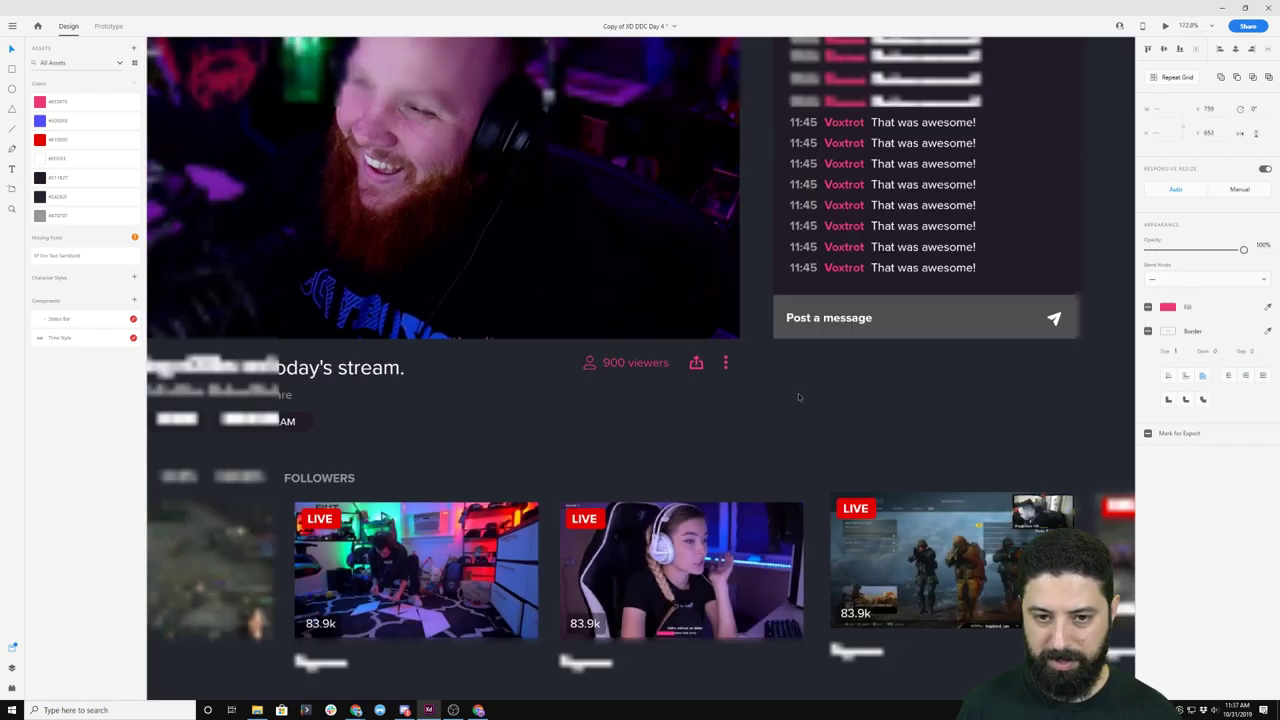
- Replace the grey 900 count and people icon in the mobile LIVE row with the copied pink viewers label and icon
scroll(938, 210, "right", 5)
scroll(763, 315, "up", 6)
double_click(891, 266)
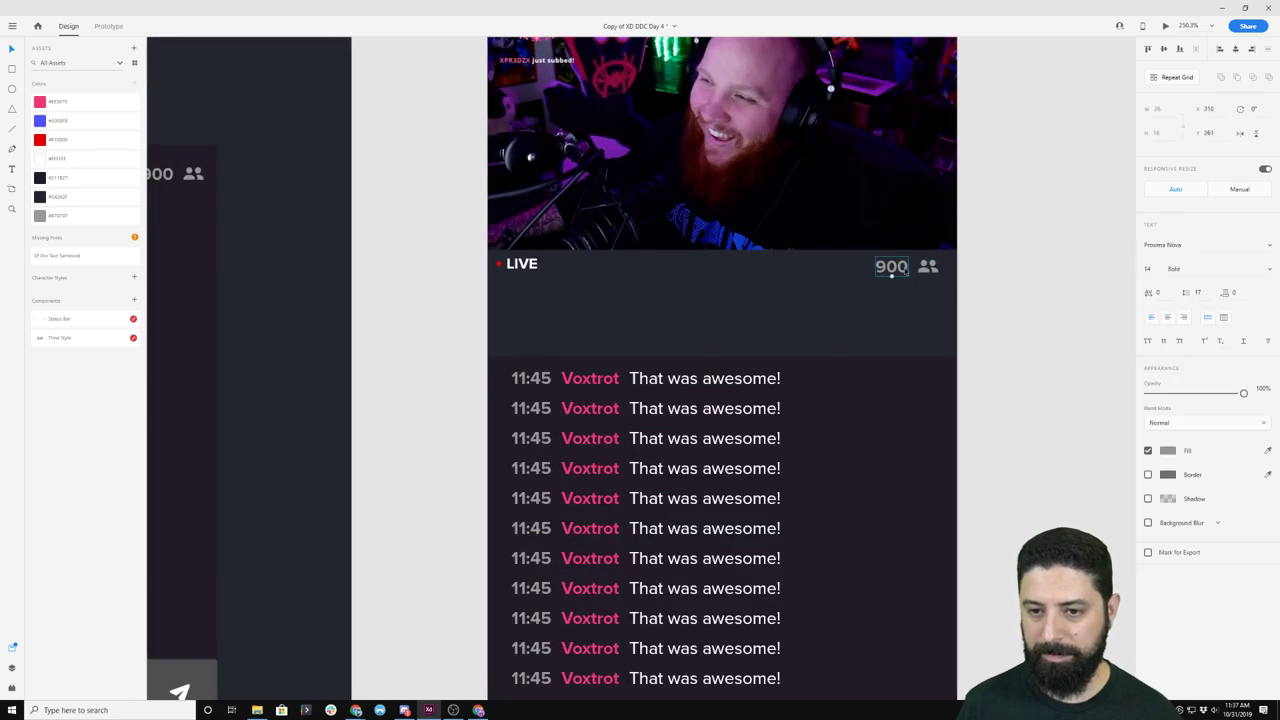
key("Escape")
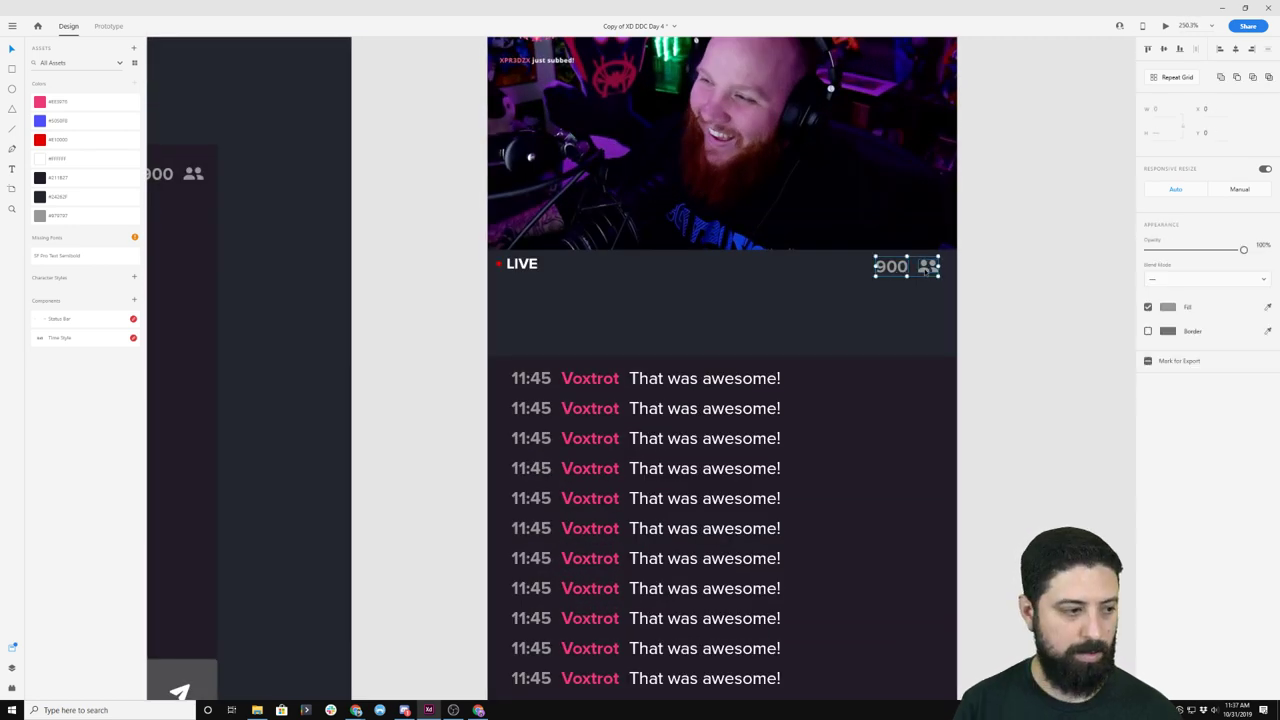
left_click_drag(926, 268, 1025, 275)
- Remove the word "viewers" from the pasted mobile label so its text reads "900"
double_click(928, 277)
left_click(892, 271)
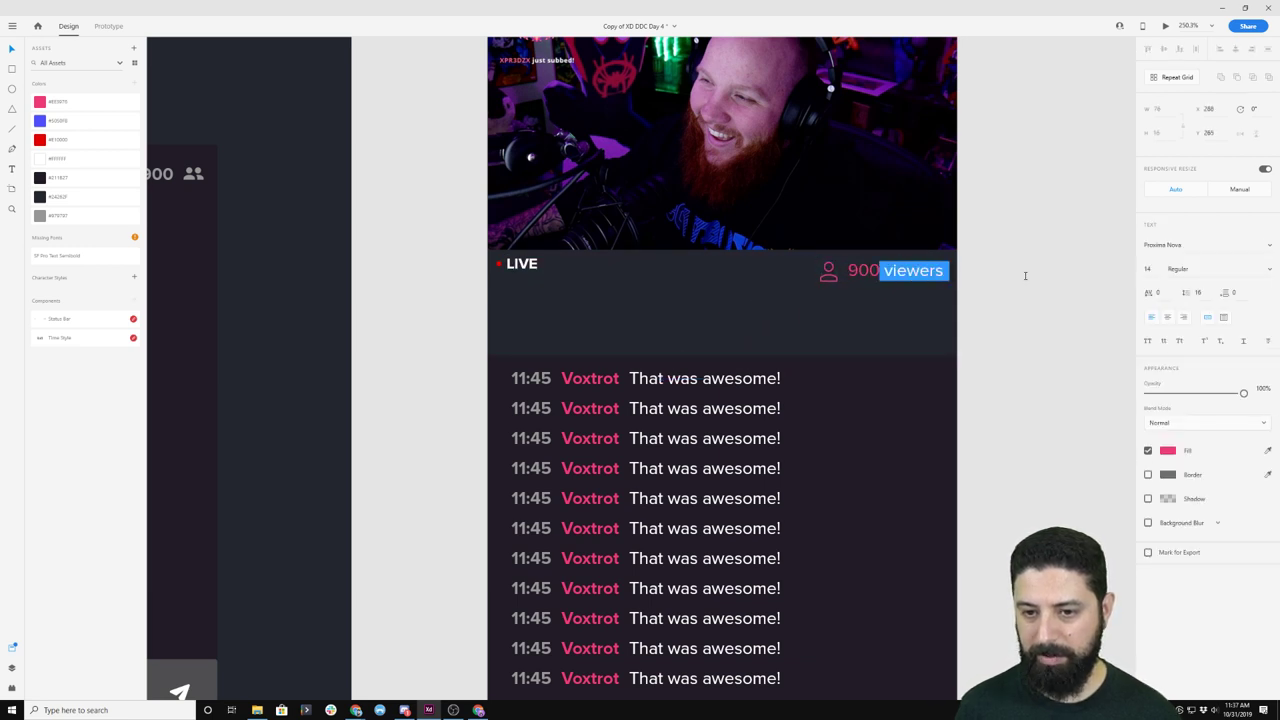
key("BackSpace")
key("Escape")
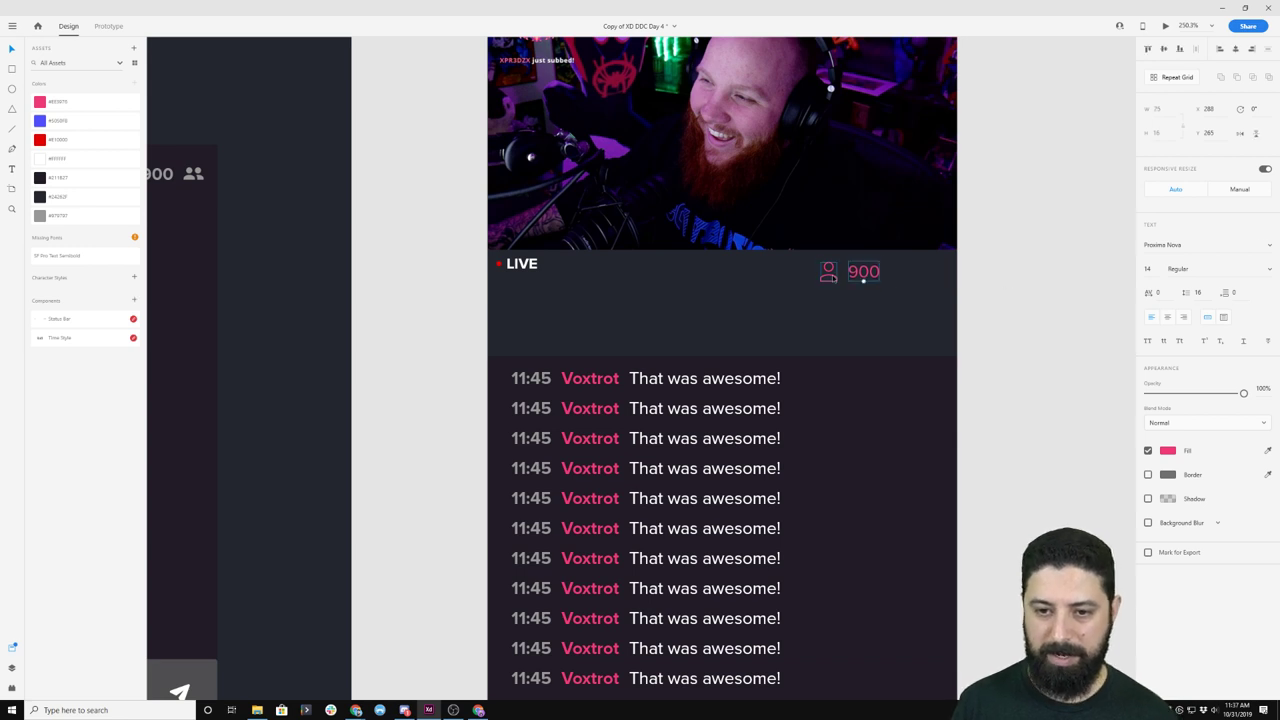
- Shift the pink person icon and 900 count together to the right end of the mobile LIVE row
left_click(829, 272, "shift")
key("shift+Right")
key("shift+Right")
key("shift+Right")
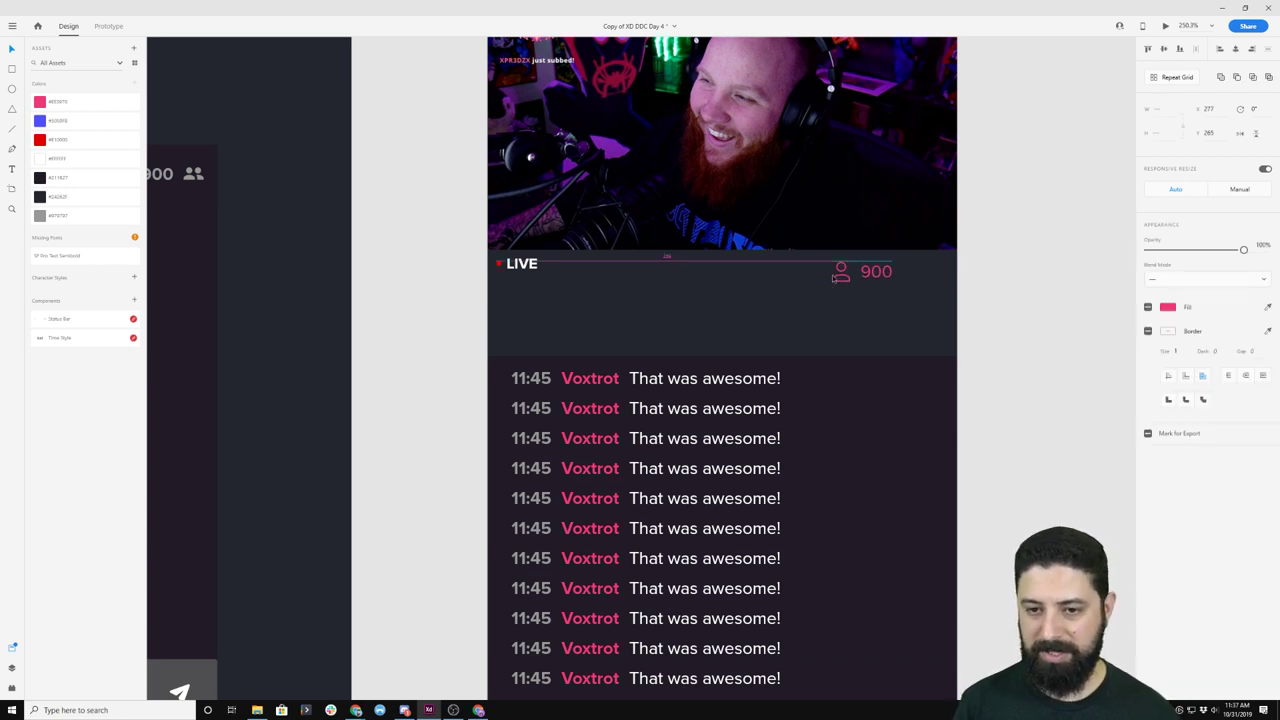
key("shift+Right")
key("shift+Right")
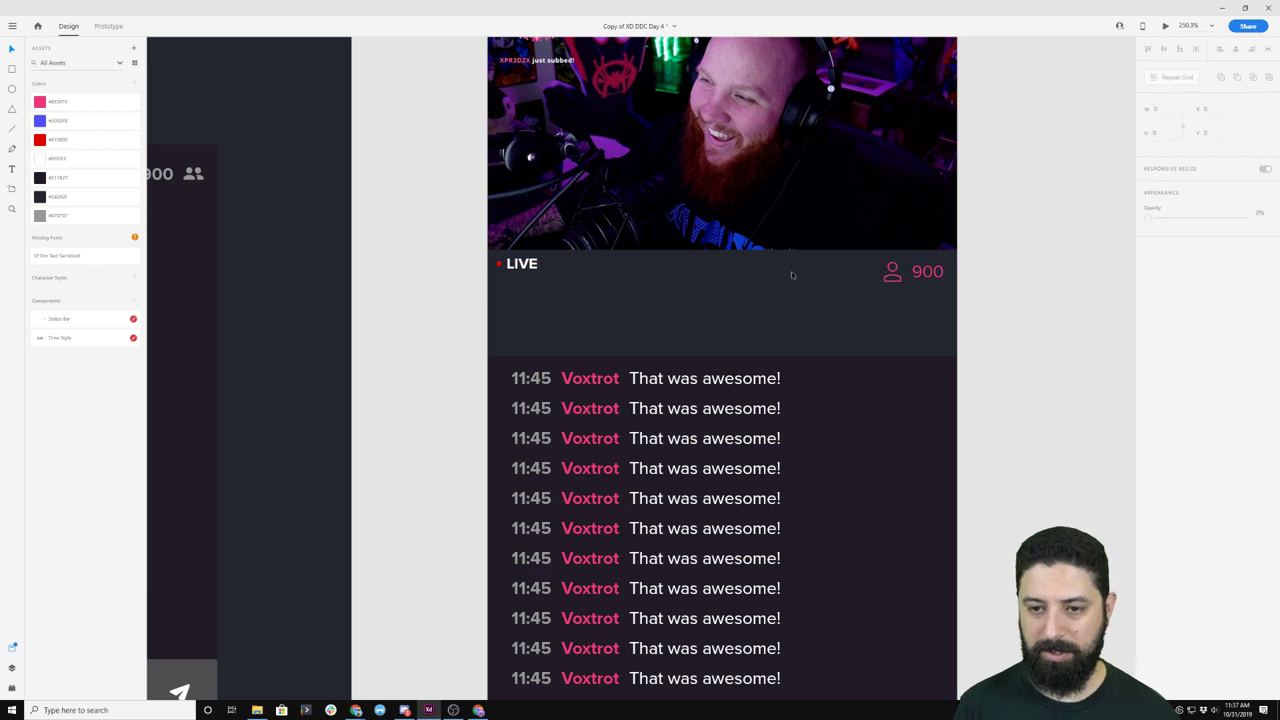
- Move the mobile LIVE label slightly down and to the right, level with the pink viewer count
left_click(517, 265)
left_click_drag(517, 265, 532, 275)
key("Escape")
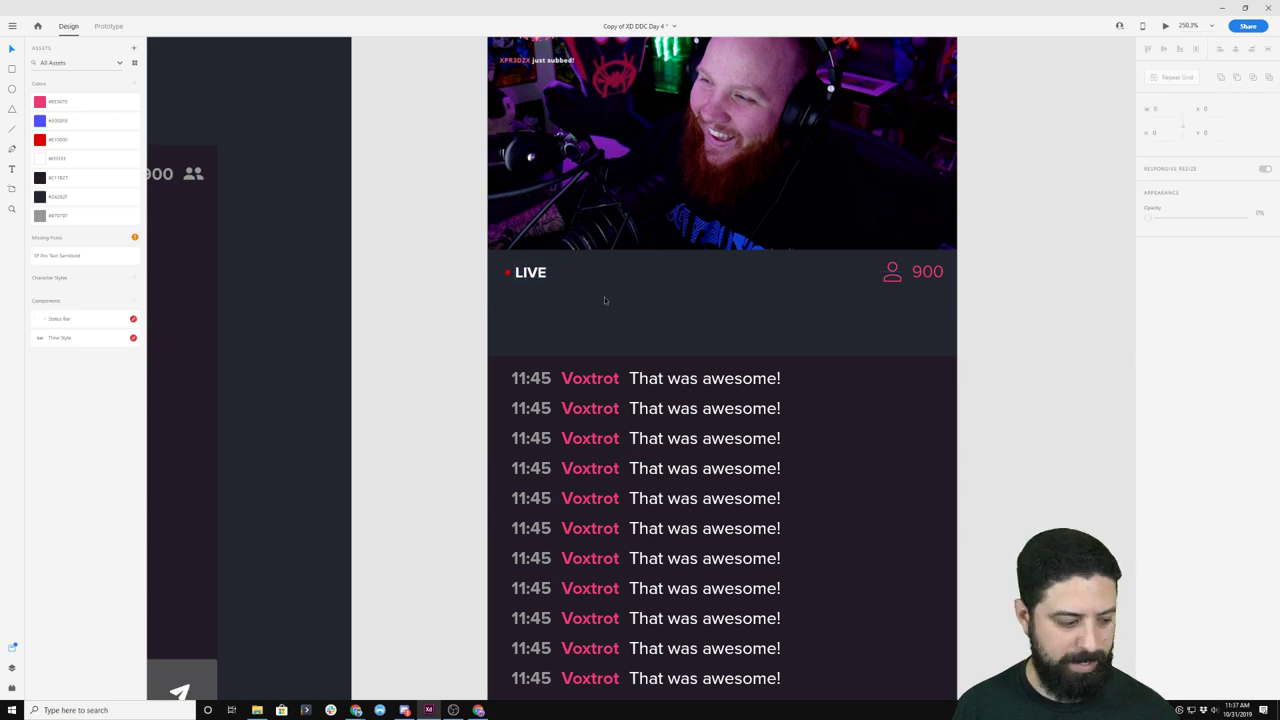
- Copy the streamer's avatar, name and verified badge from the desktop player and place them under the mobile LIVE label
scroll(437, 303, "down", 5)
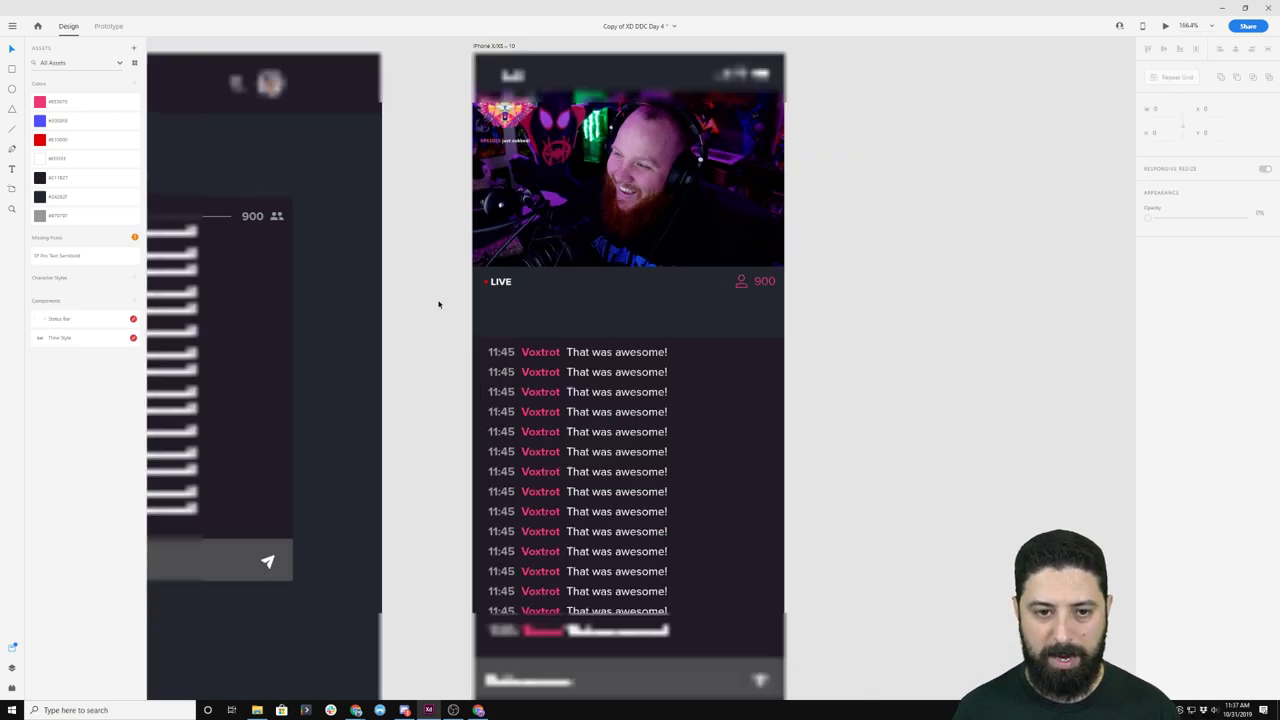
left_click_drag(406, 280, 739, 257)
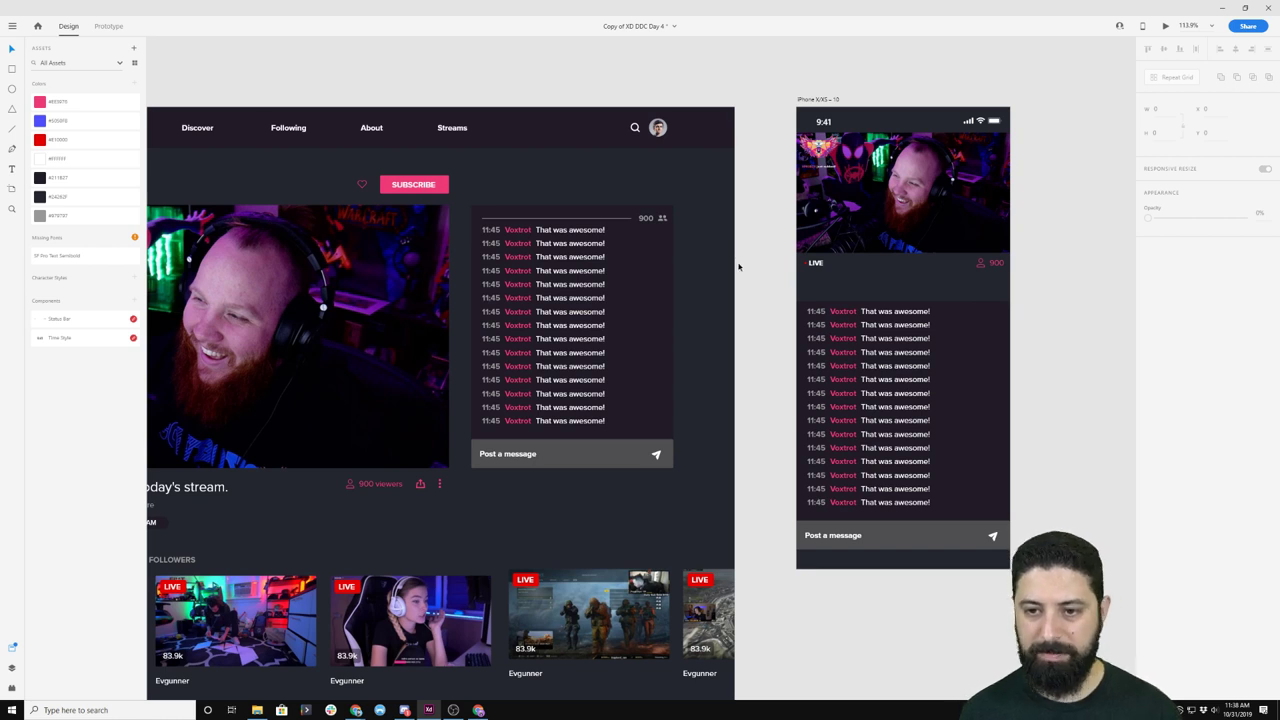
scroll(739, 266, "left", 5)
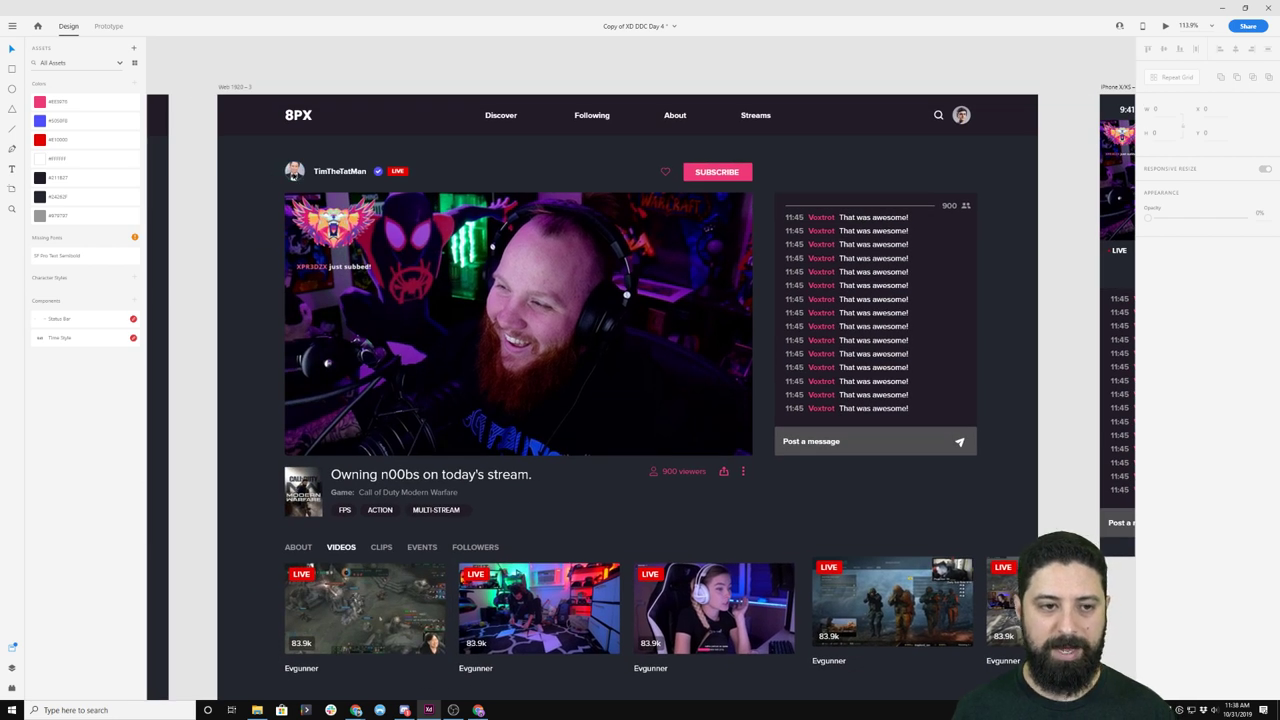
left_click(345, 172)
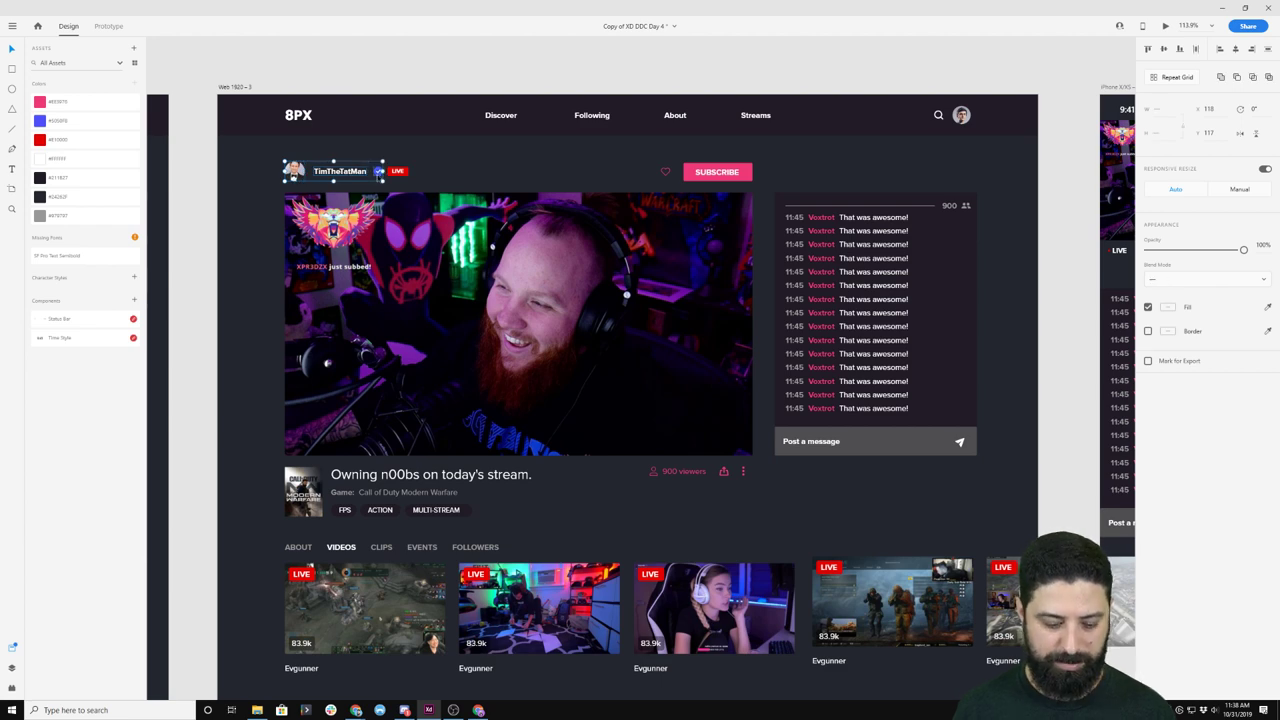
scroll(490, 318, "right", 5)
scroll(638, 236, "up", 5)
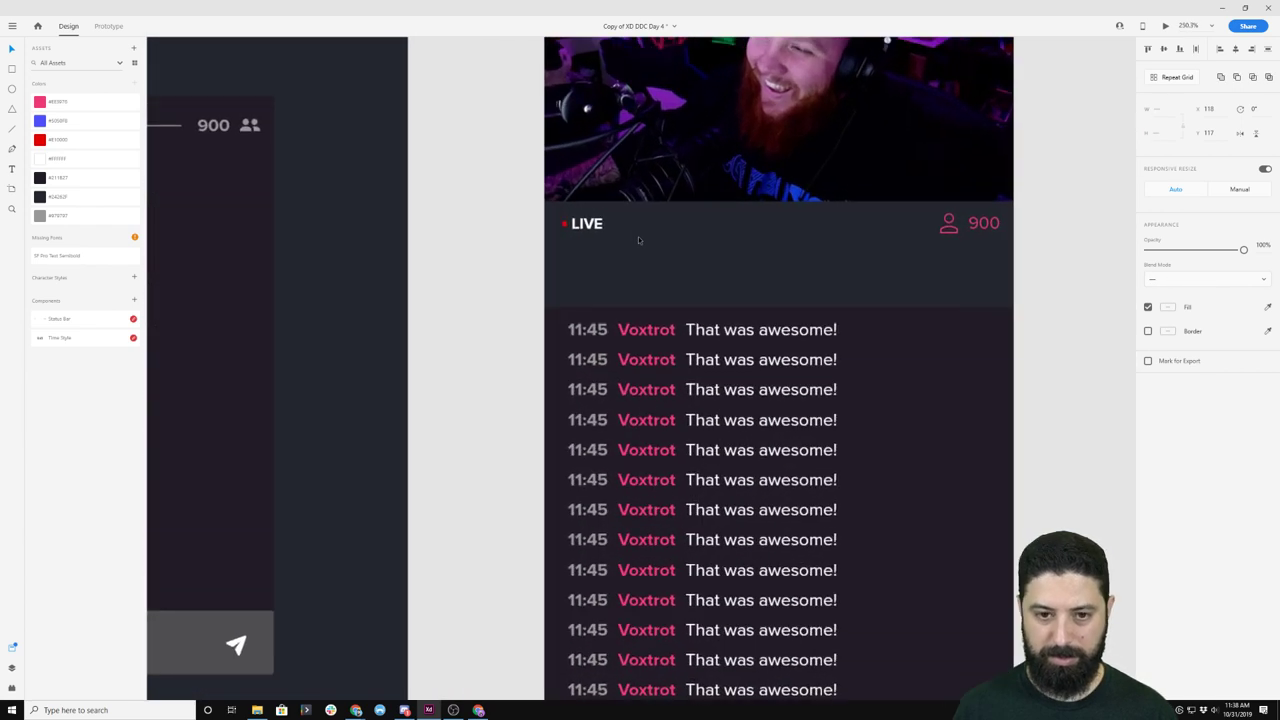
key("ctrl+v")
left_click_drag(250, 368, 646, 268)
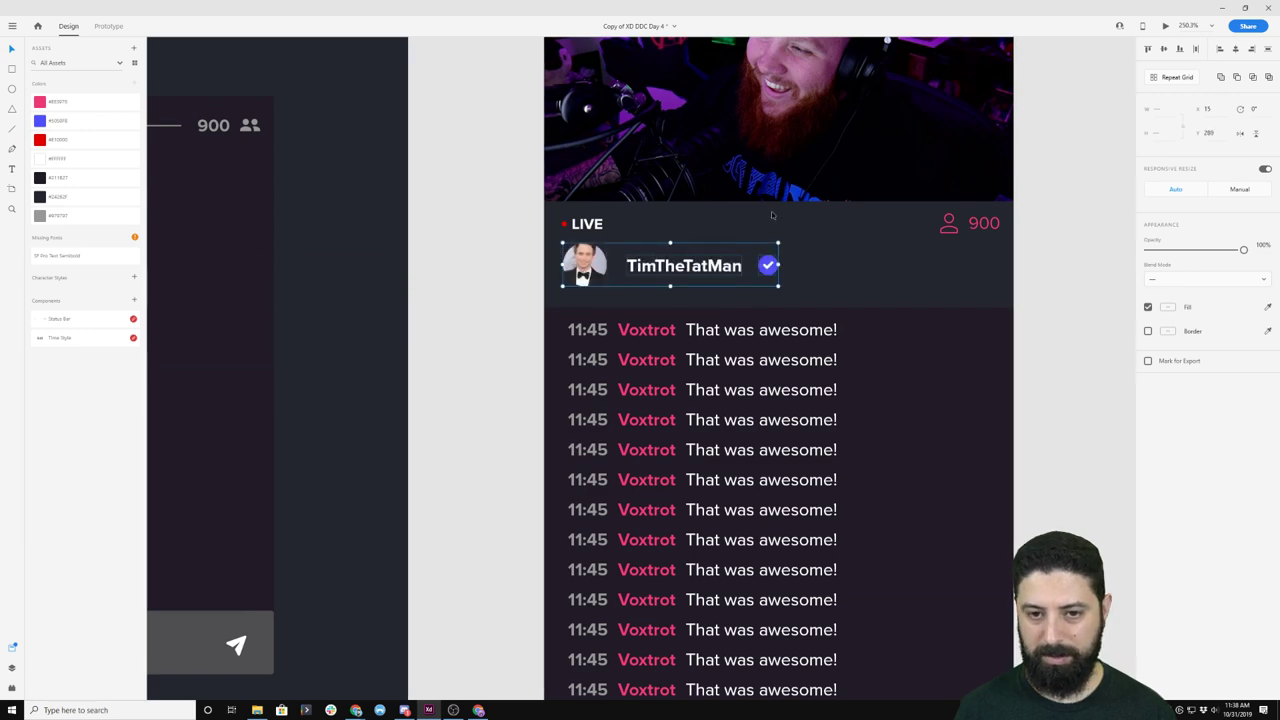
key("Escape")
- Delete the first message row of the mobile chat, including its time, username and message text
scroll(771, 215, "down", 5)
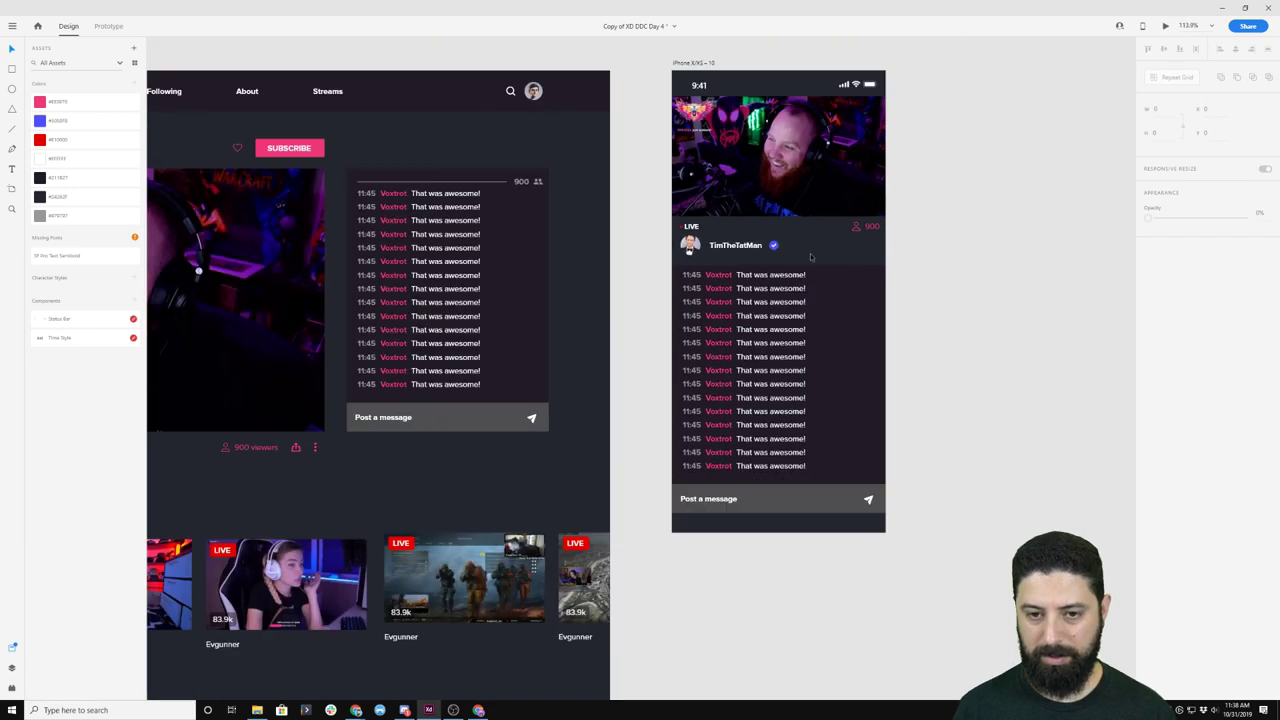
left_click(866, 272)
key("Delete")
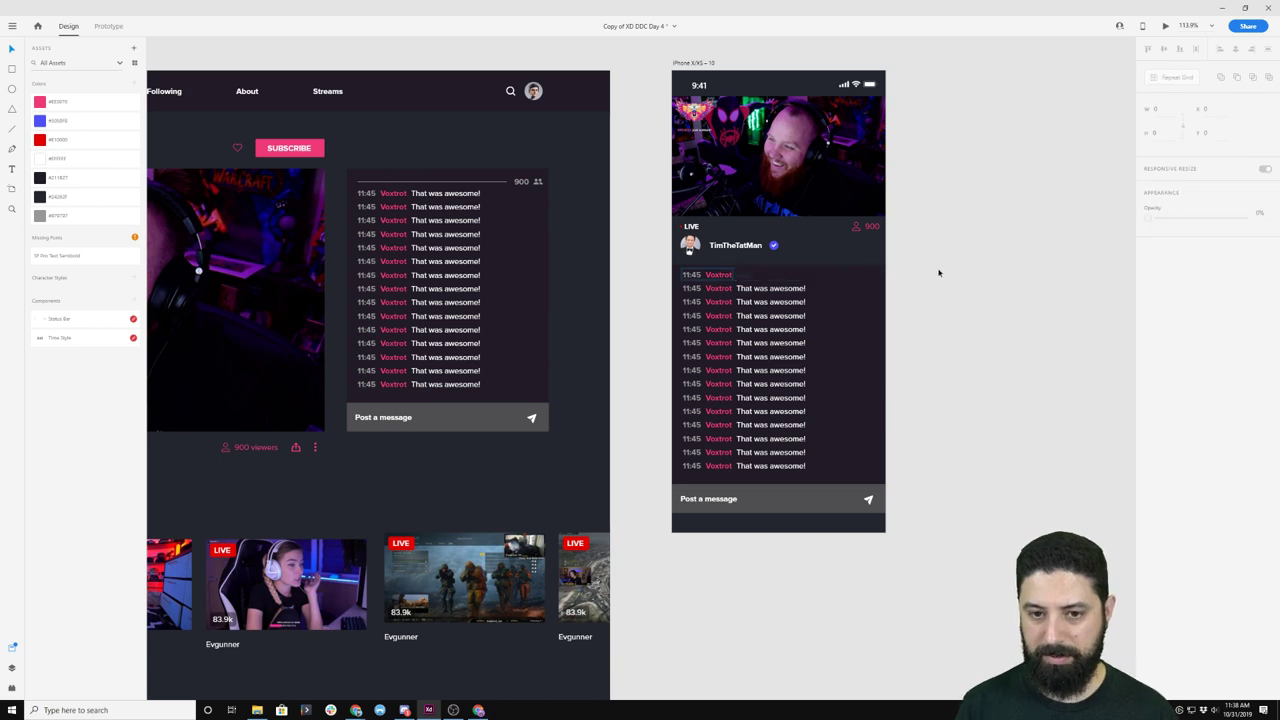
left_click(694, 276)
key("Delete")
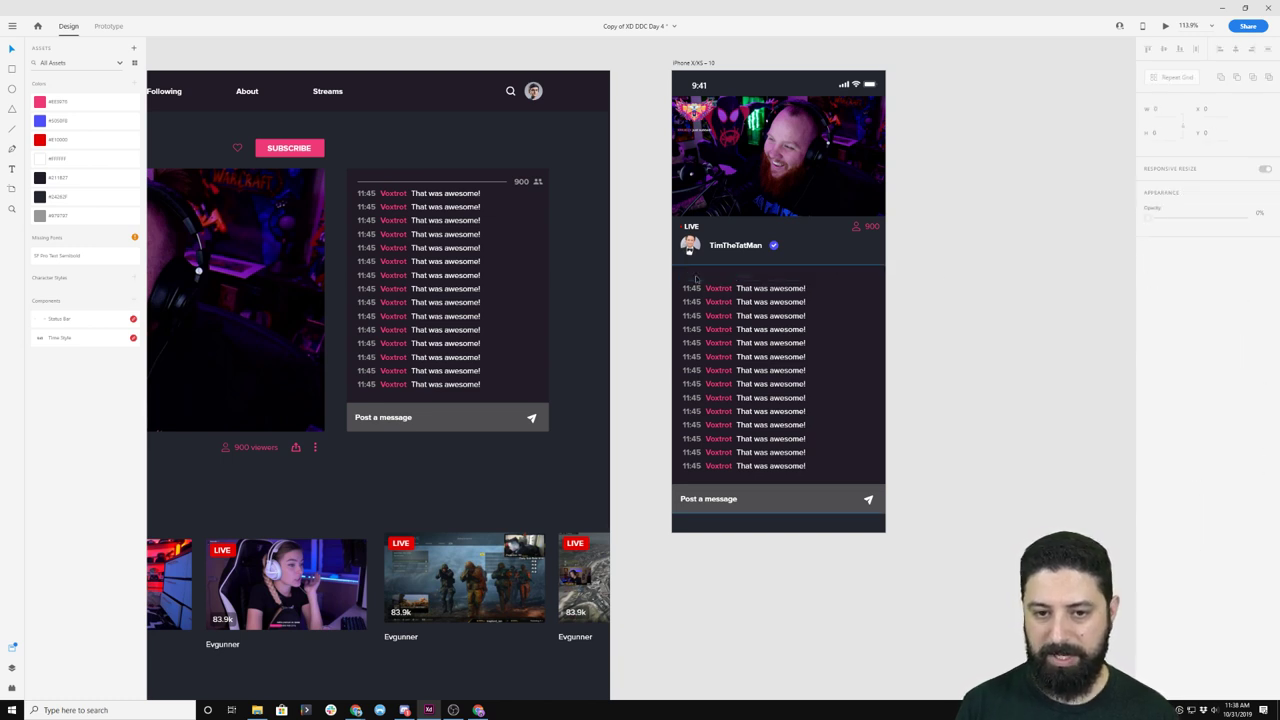
- Lower the top edge of the mobile chat's panel background to just above the first remaining message
left_click(695, 278)
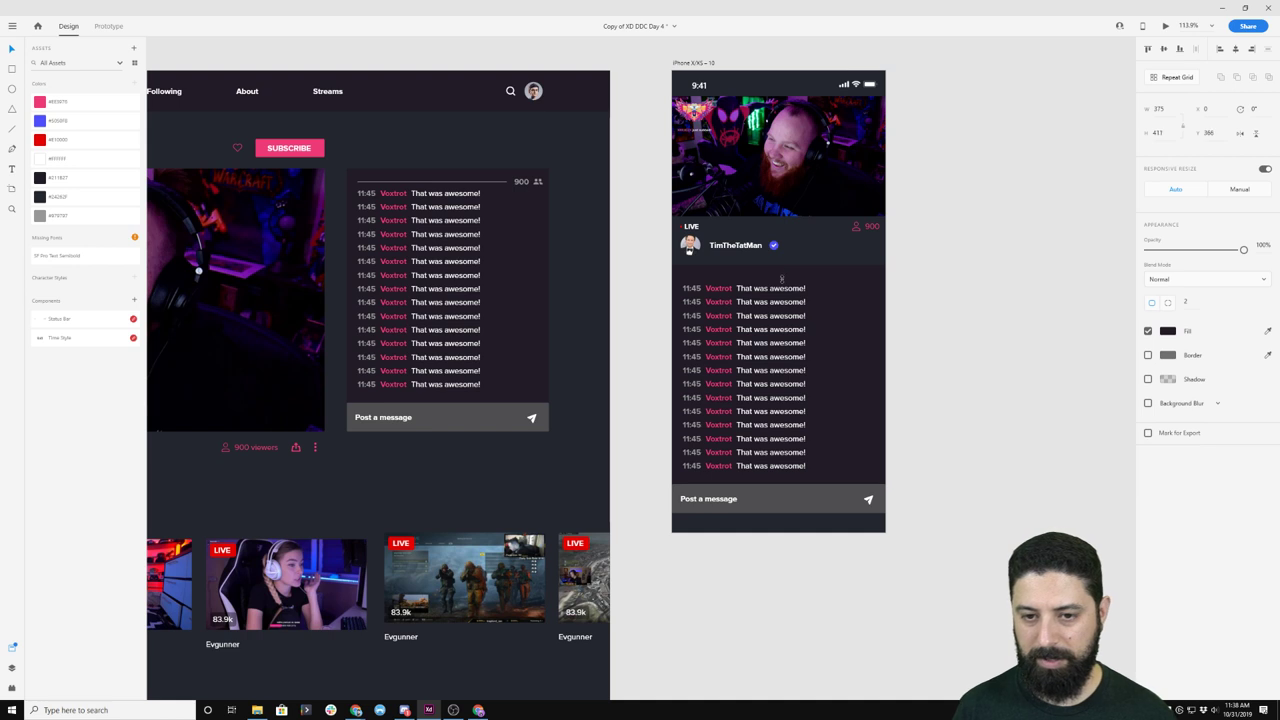
left_click_drag(781, 279, 781, 275)
left_click(999, 271)
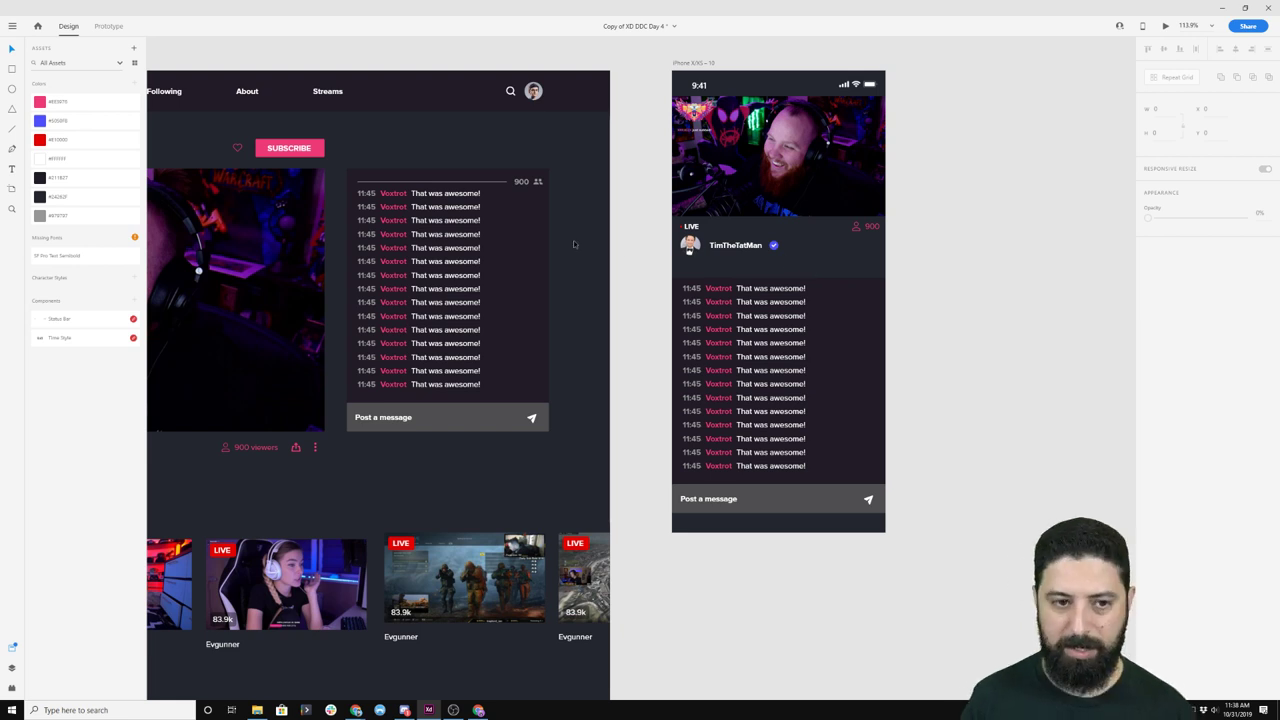
- Copy the stream title, game line and FPS, ACTION and MULTI-STREAM tags from under the desktop player
scroll(573, 240, "left", 5)
left_click(355, 425)
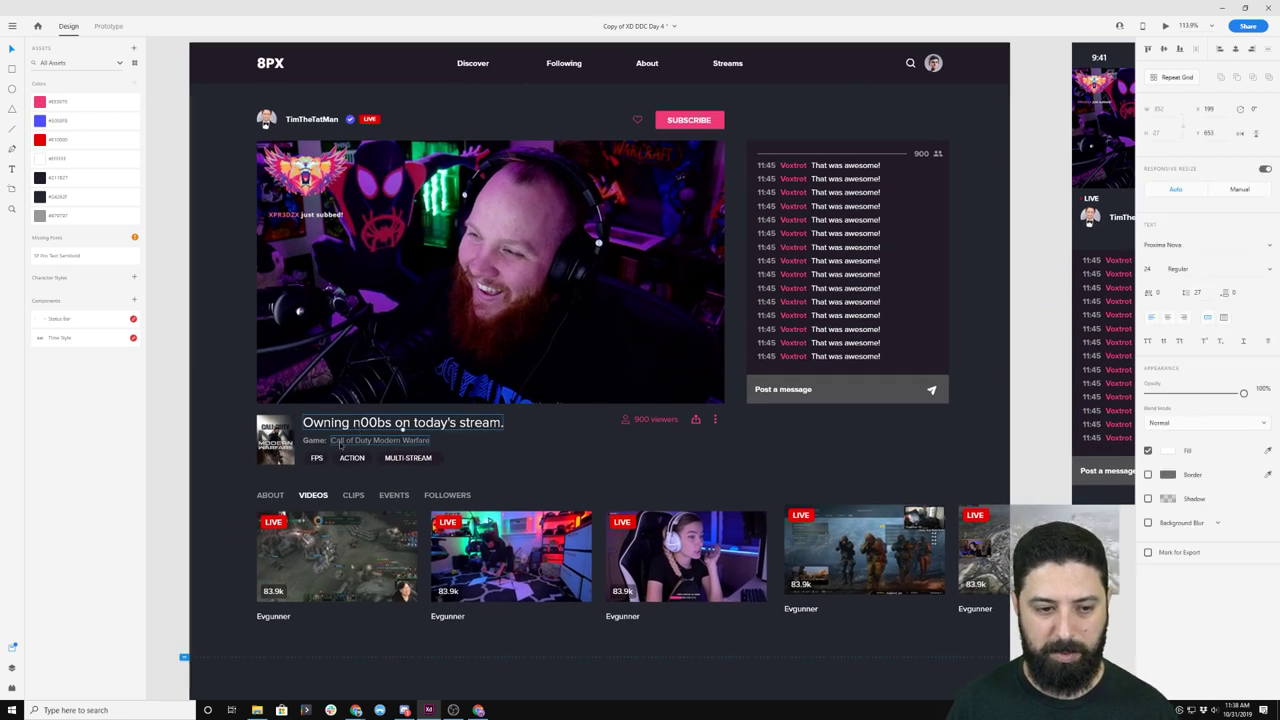
left_click(415, 479, "shift")
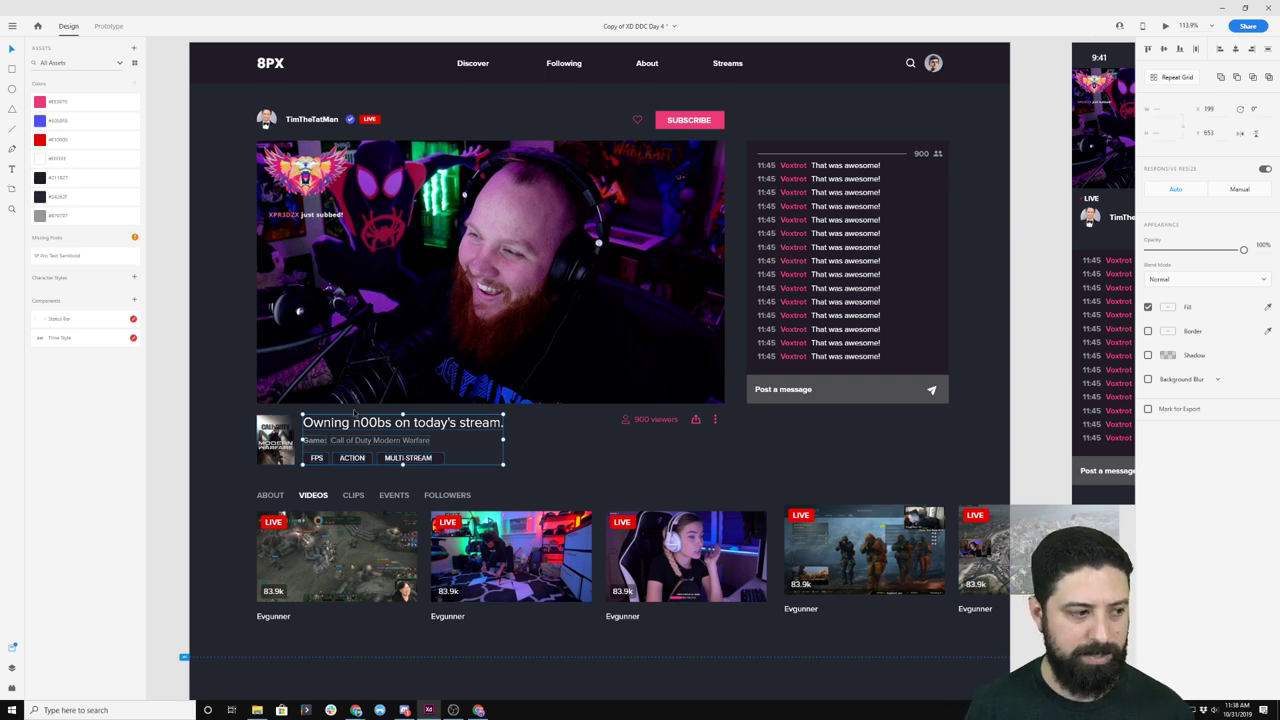
left_click_drag(989, 206, 709, 243)
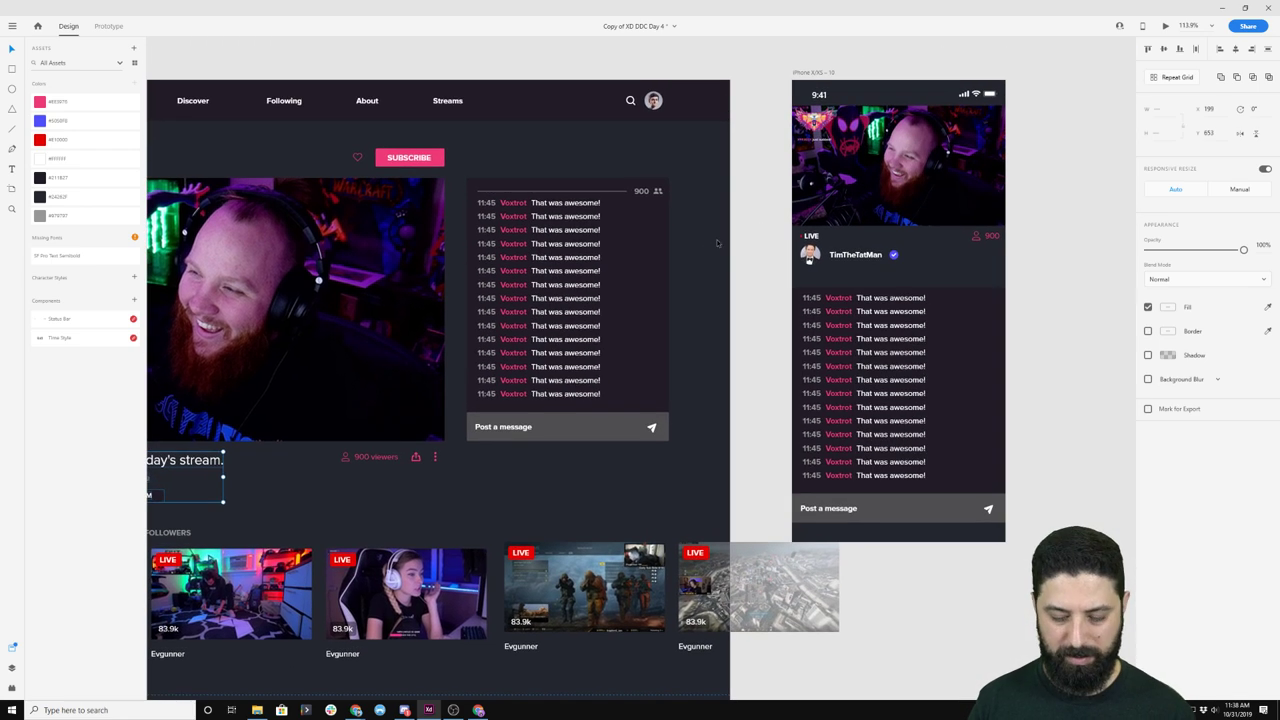
- Paste the title, game line and tags into the iPhone artboard and move them onto the empty canvas to its right
left_click(825, 72)
key("ctrl+v")
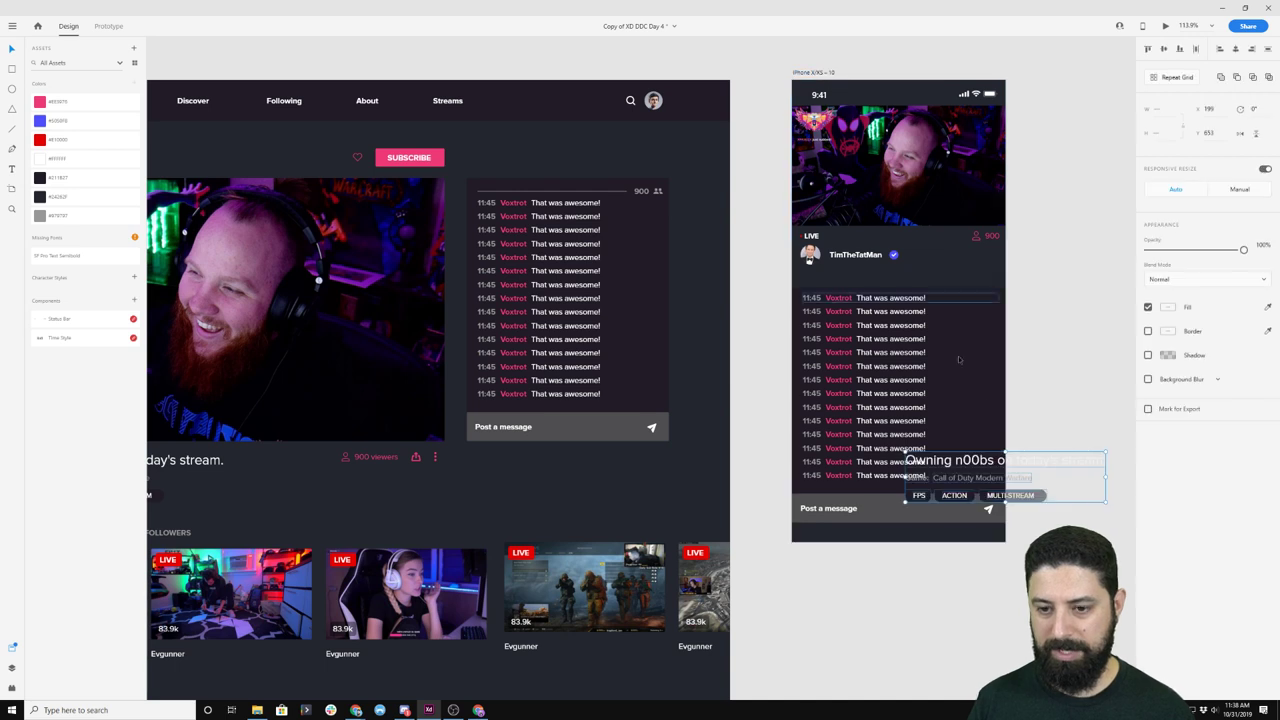
left_click_drag(958, 500, 1070, 318)
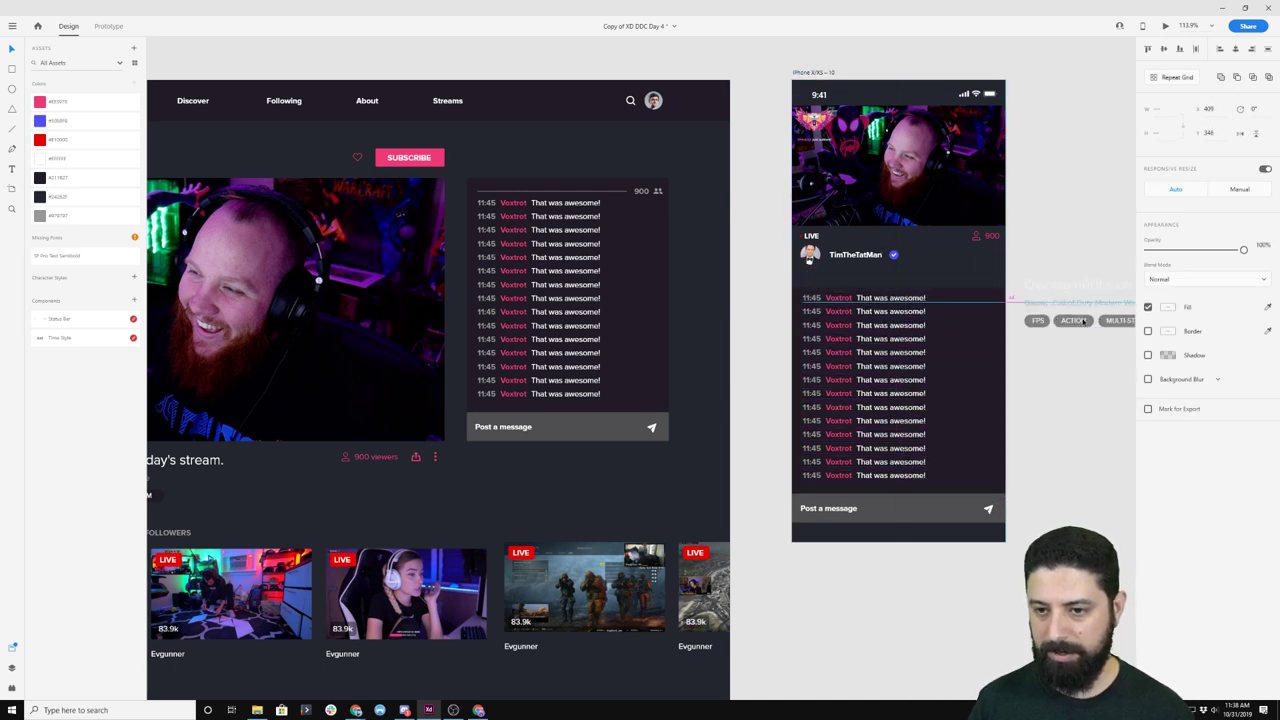
scroll(1086, 237, "right", 5)
- Set the font size of the pasted "Owning n00bs on today's stream." title to 16
left_click(928, 298)
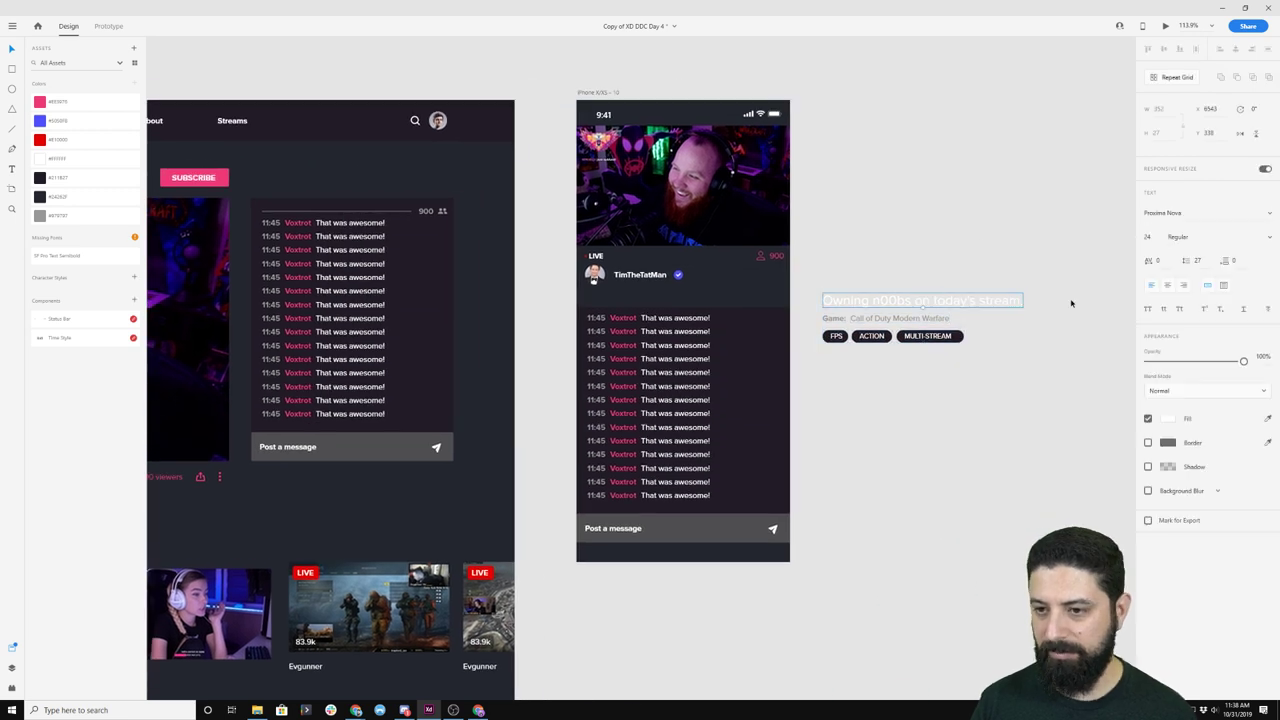
left_click(1153, 238)
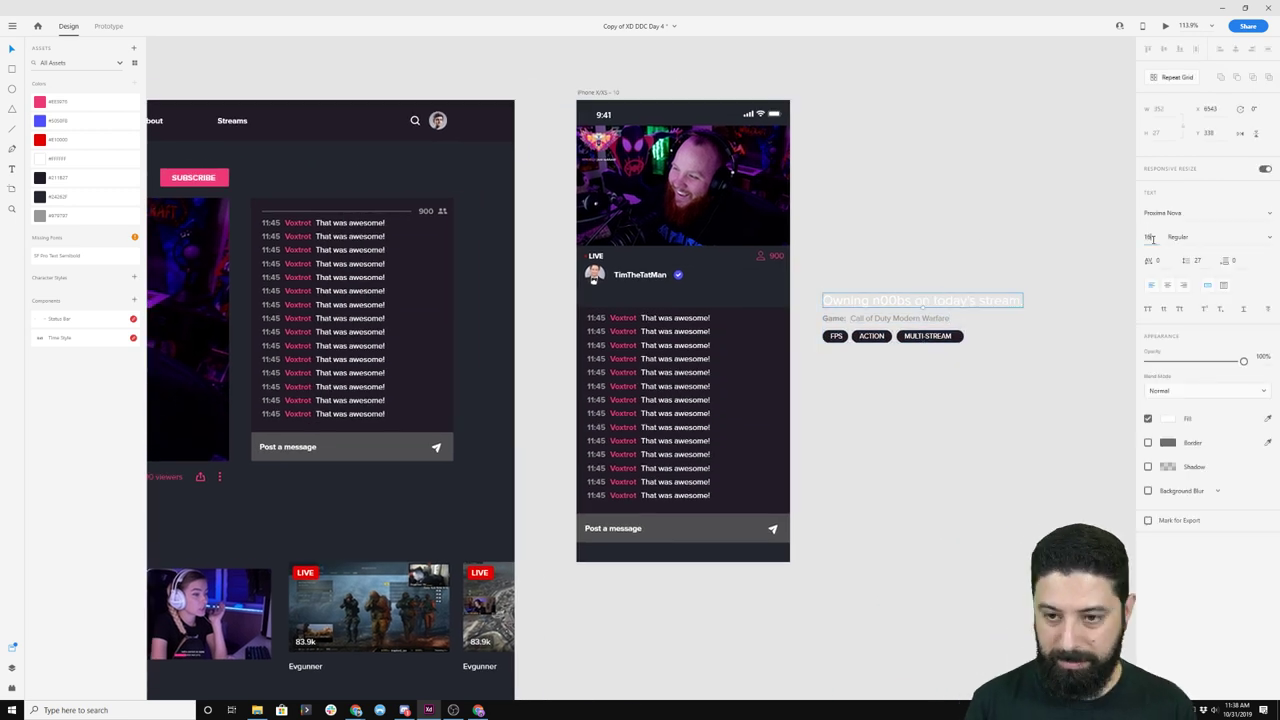
type("16")
key("Return")
- Set the font size of the "Game:" label and the "Call of Duty Modern Warfare" text to 12
left_click(852, 320)
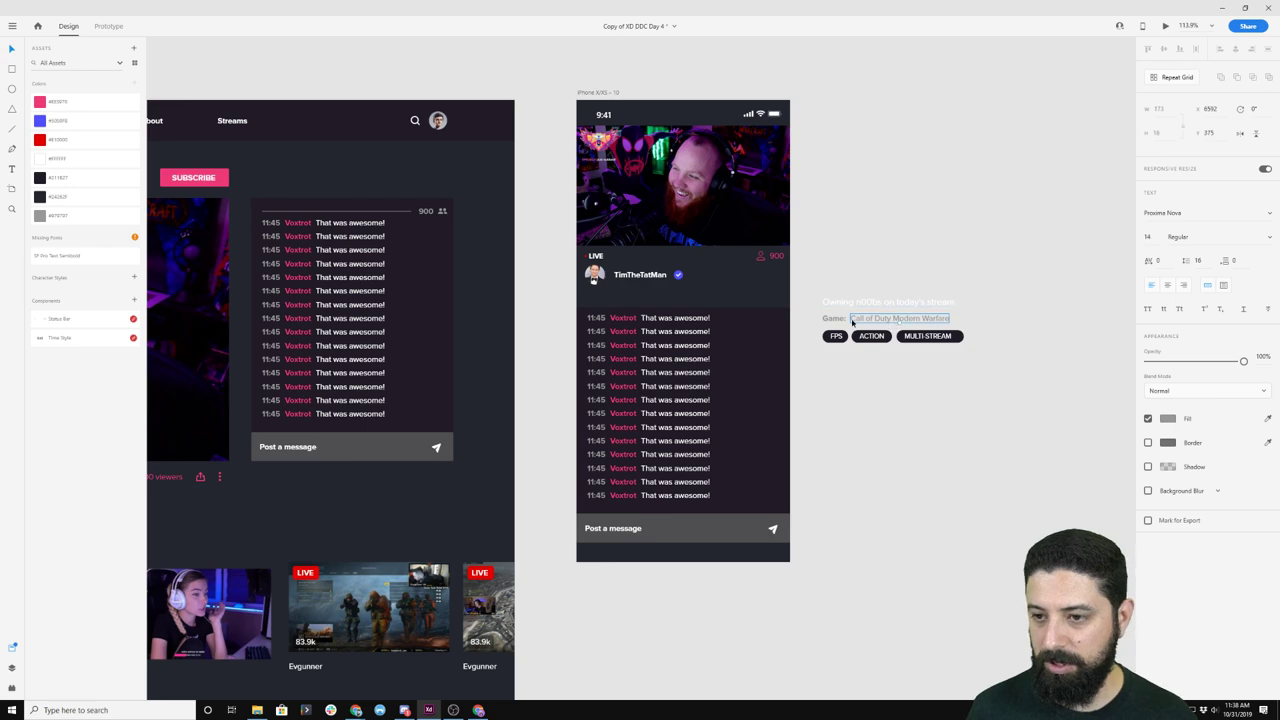
left_click(835, 318, "shift")
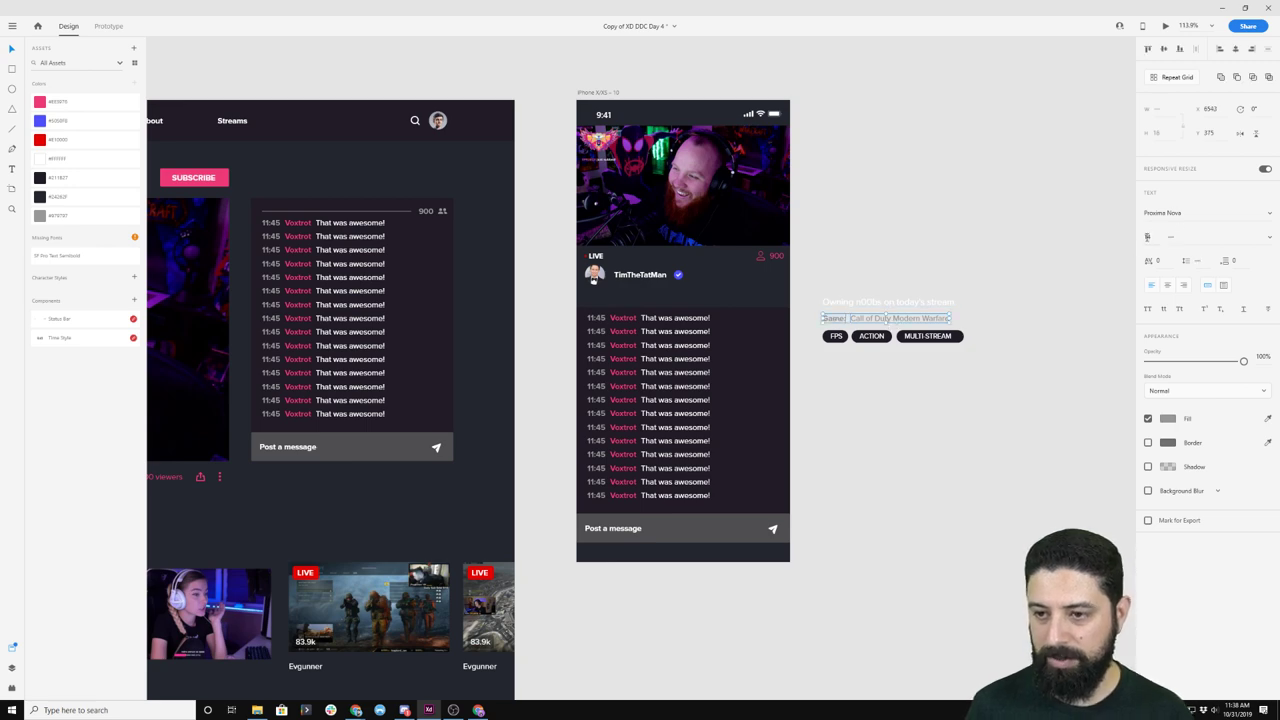
type("12")
key("Return")
- Move the game line up close beneath the title and bring the game name nearer to the "Game:" label
scroll(971, 281, "up", 5)
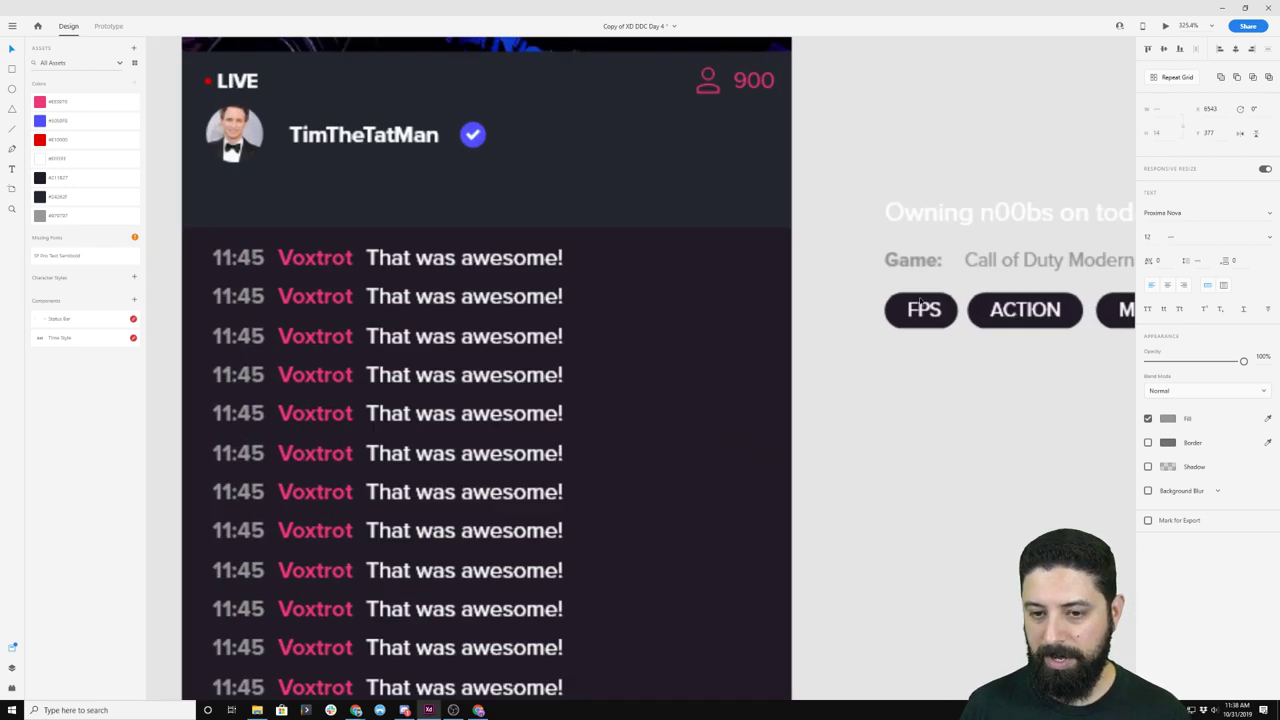
left_click_drag(930, 261, 930, 244)
double_click(1032, 246)
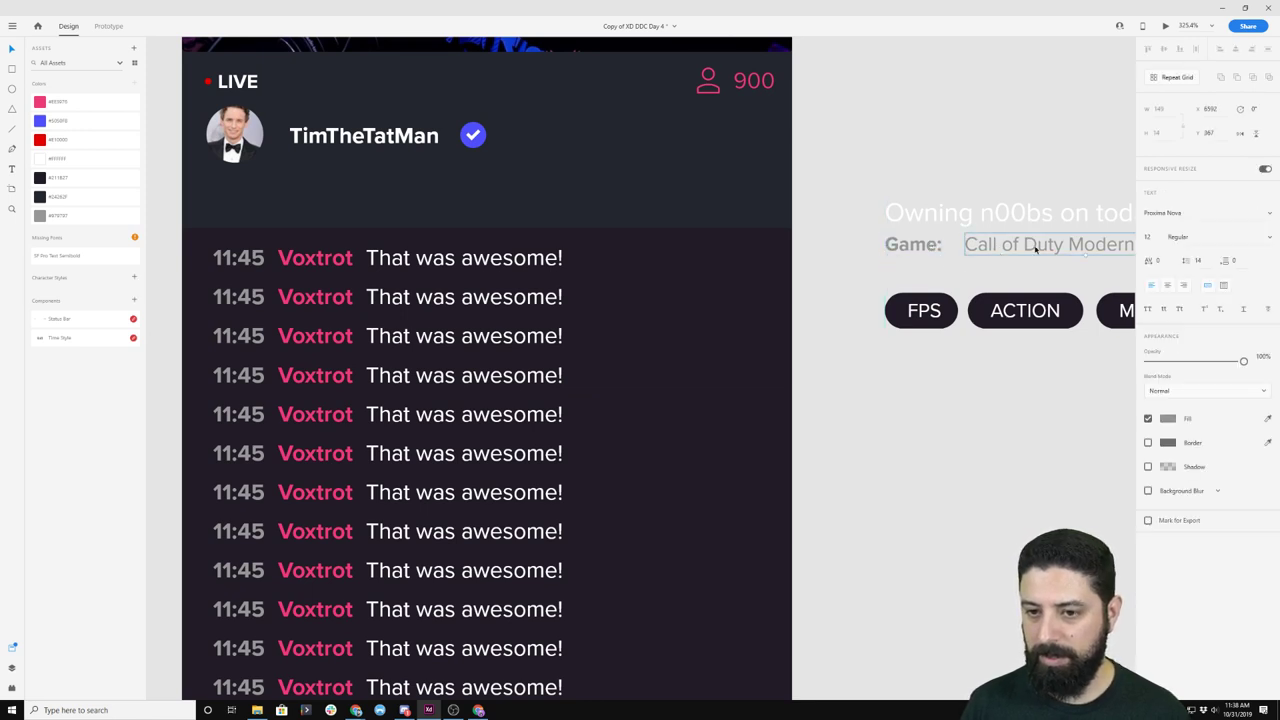
left_click_drag(1032, 246, 1019, 253)
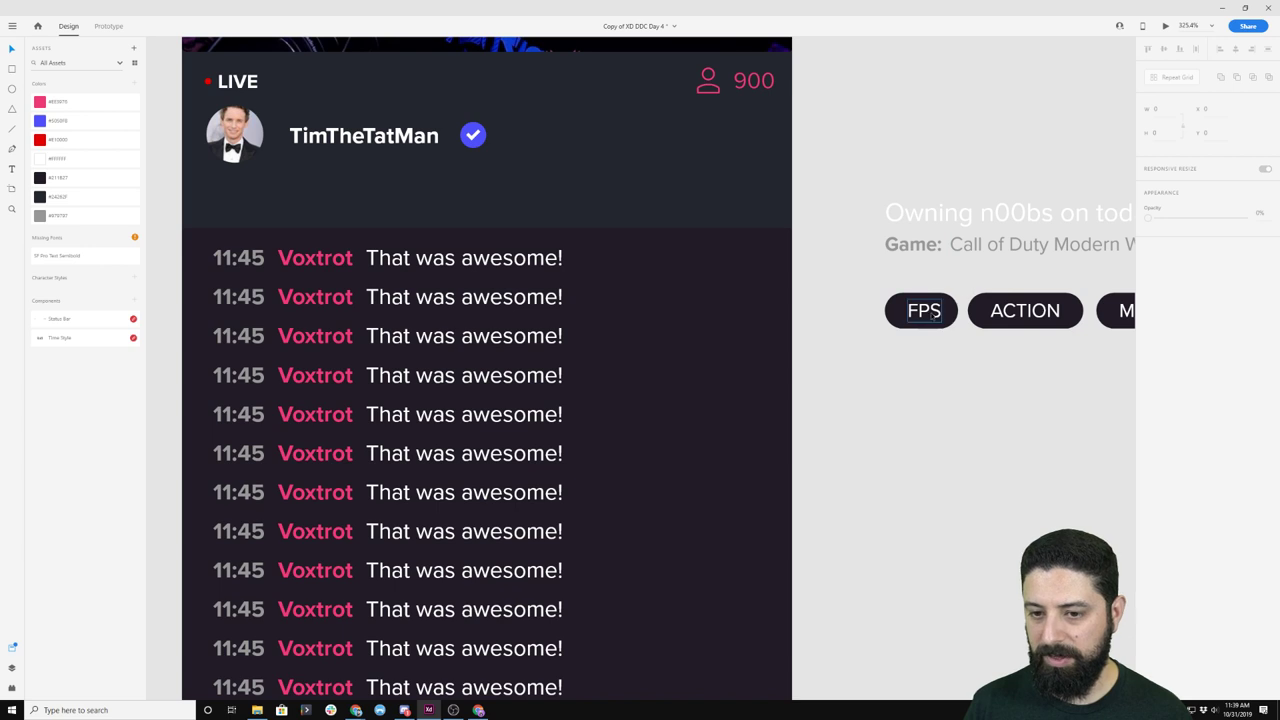
- Set the text of the FPS, ACTION and MULTI-STREAM tags to font size 10
double_click(920, 310)
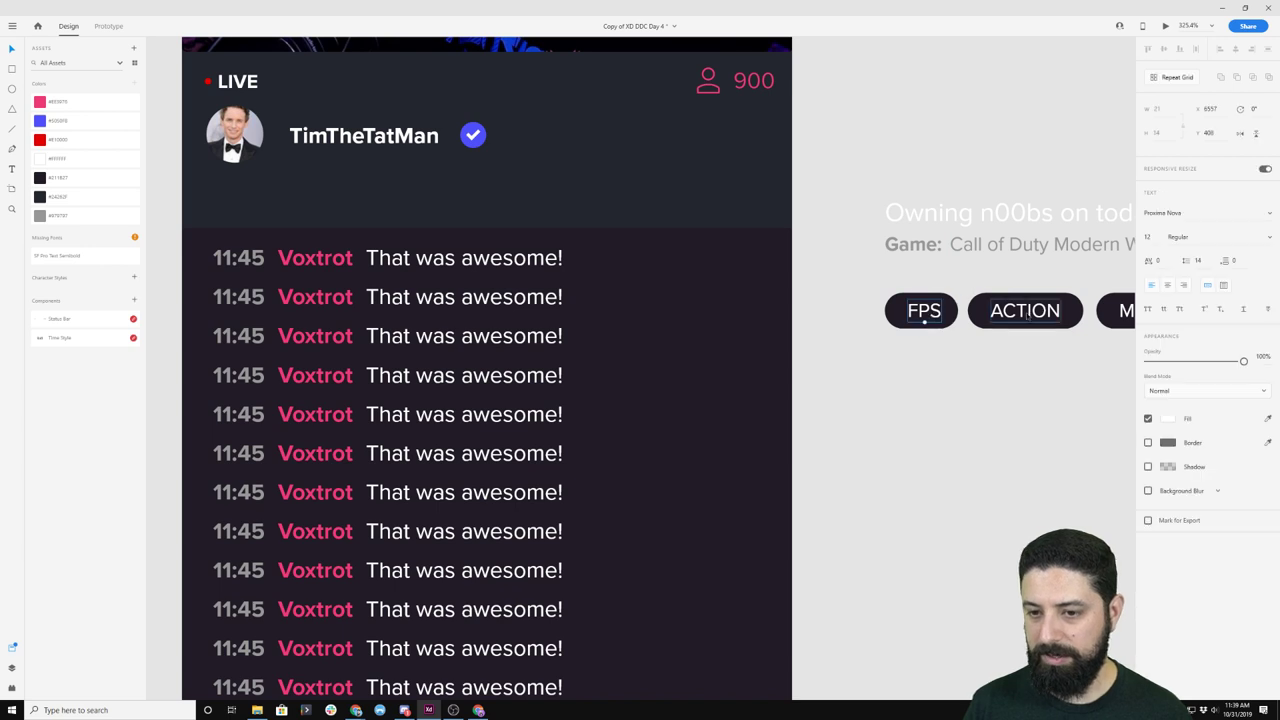
left_click(1154, 238)
type("10")
key("Return")
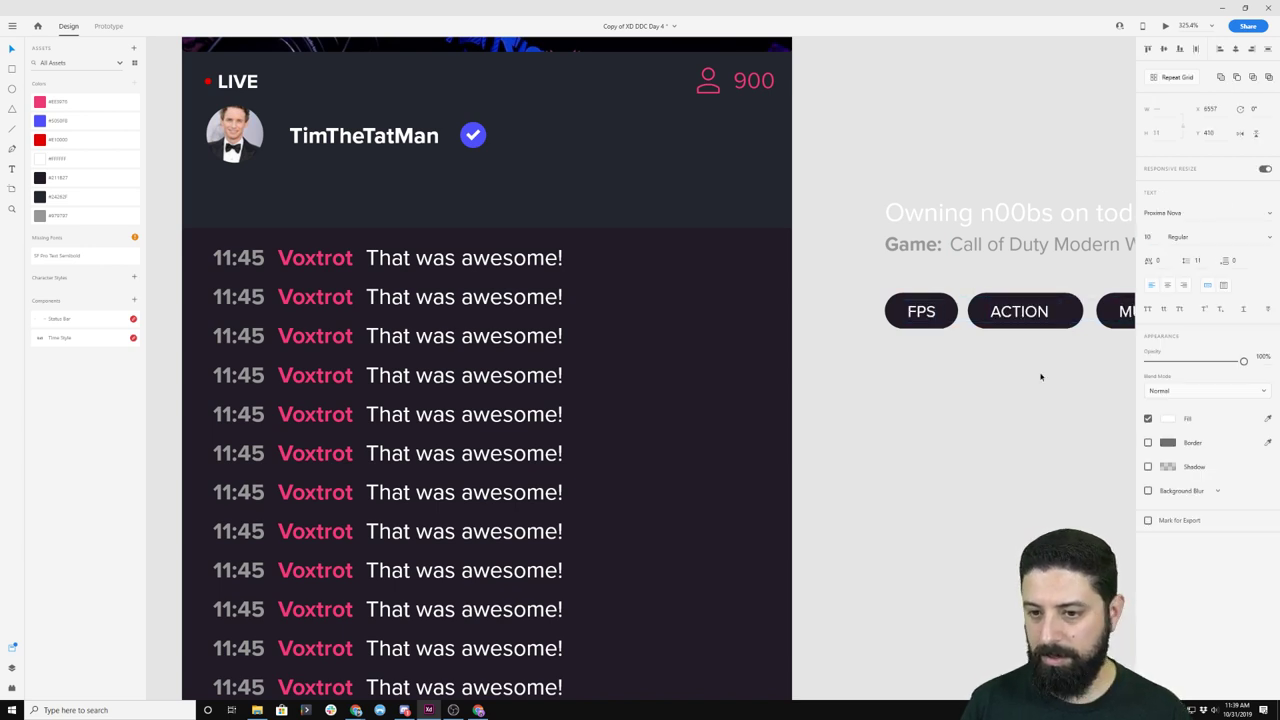
scroll(1040, 376, "right", 5)
left_click(906, 443)
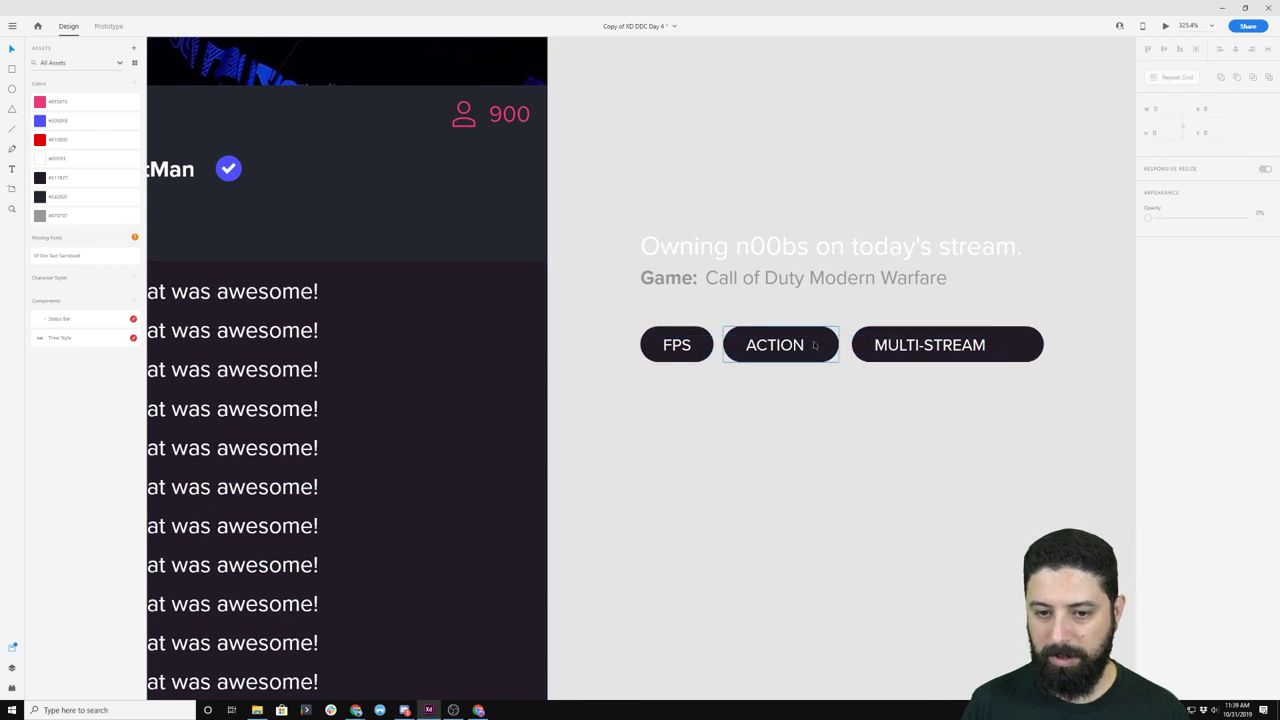
- Reduce the height of the FPS, ACTION and MULTI-STREAM tag pills to 16
left_click(713, 346)
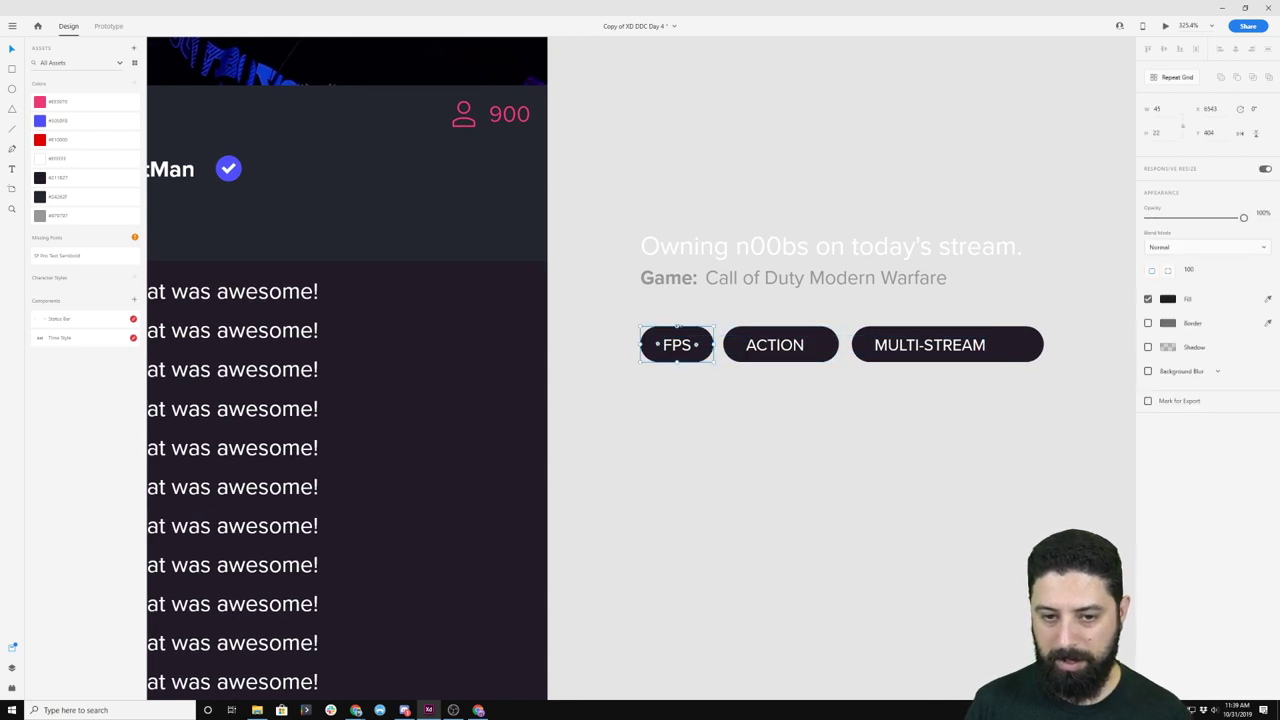
left_click(745, 333, "shift")
left_click(939, 334, "shift")
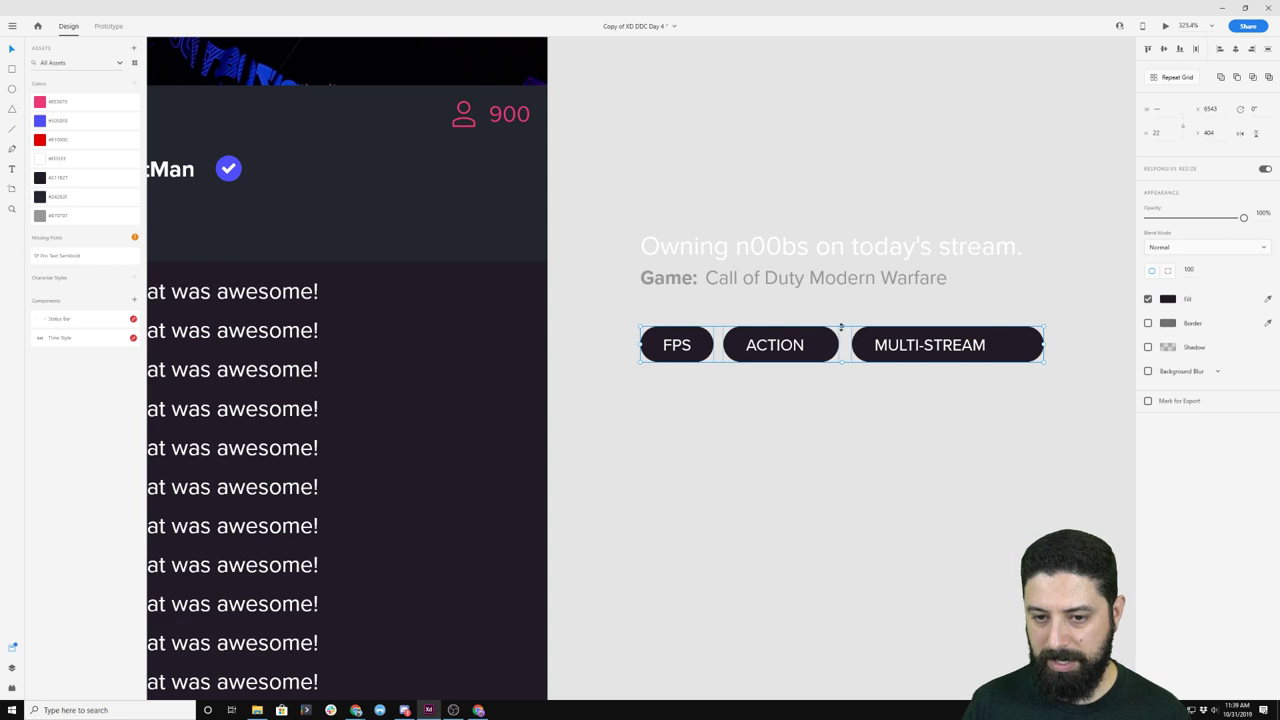
left_click_drag(841, 327, 843, 330)
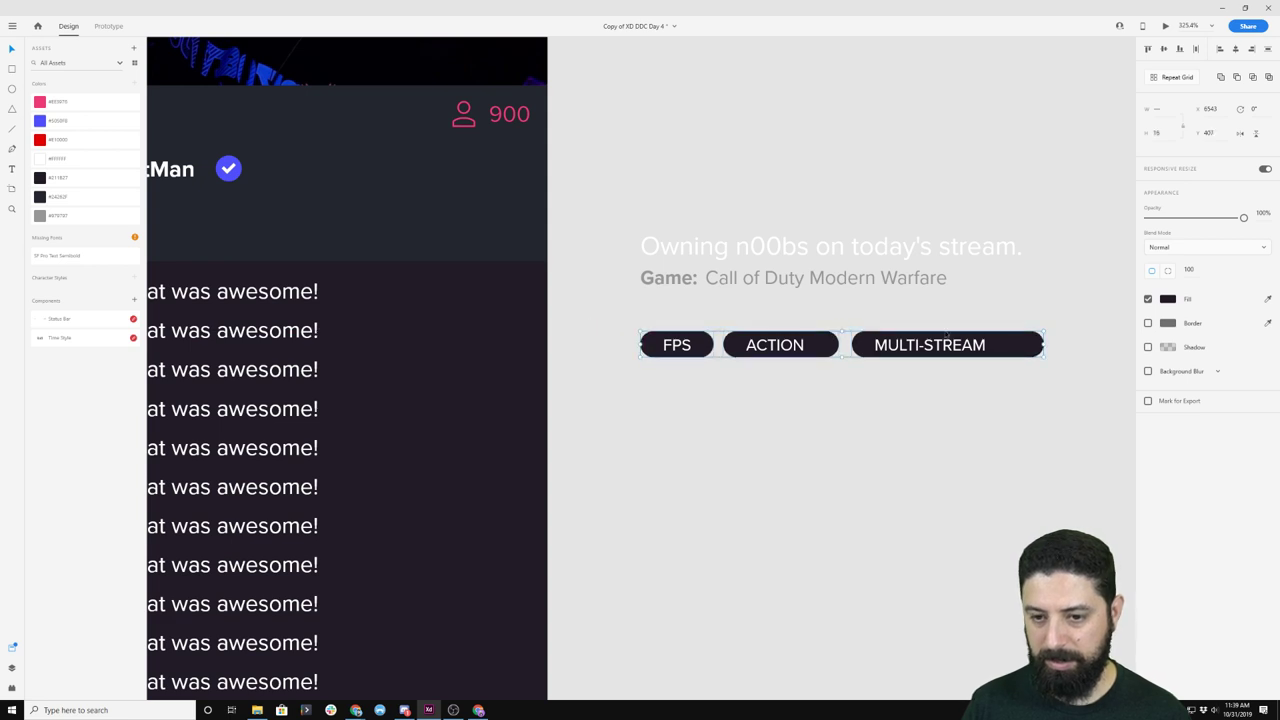
key("Escape")
- Narrow the FPS, ACTION and MULTI-STREAM pills evenly around their text, making the MULTI-STREAM pill 80 wide
left_click(710, 350)
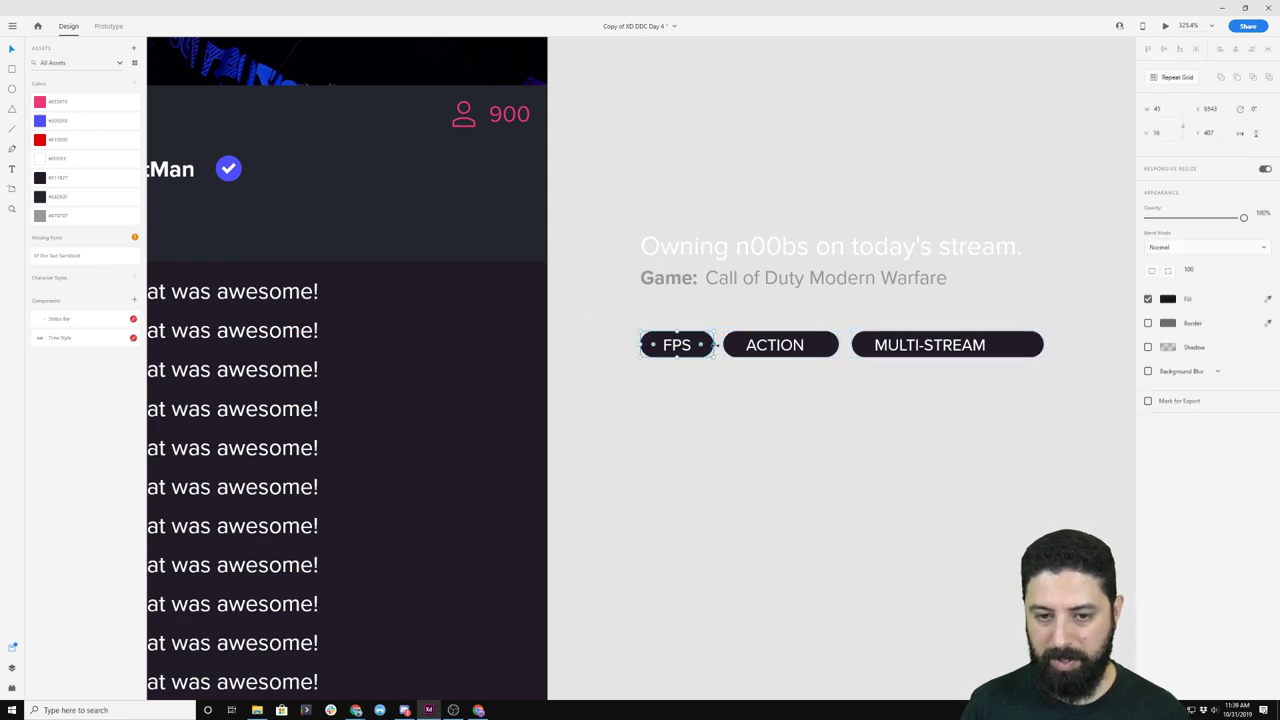
left_click_drag(714, 345, 703, 345)
key("Escape")
left_click(823, 345)
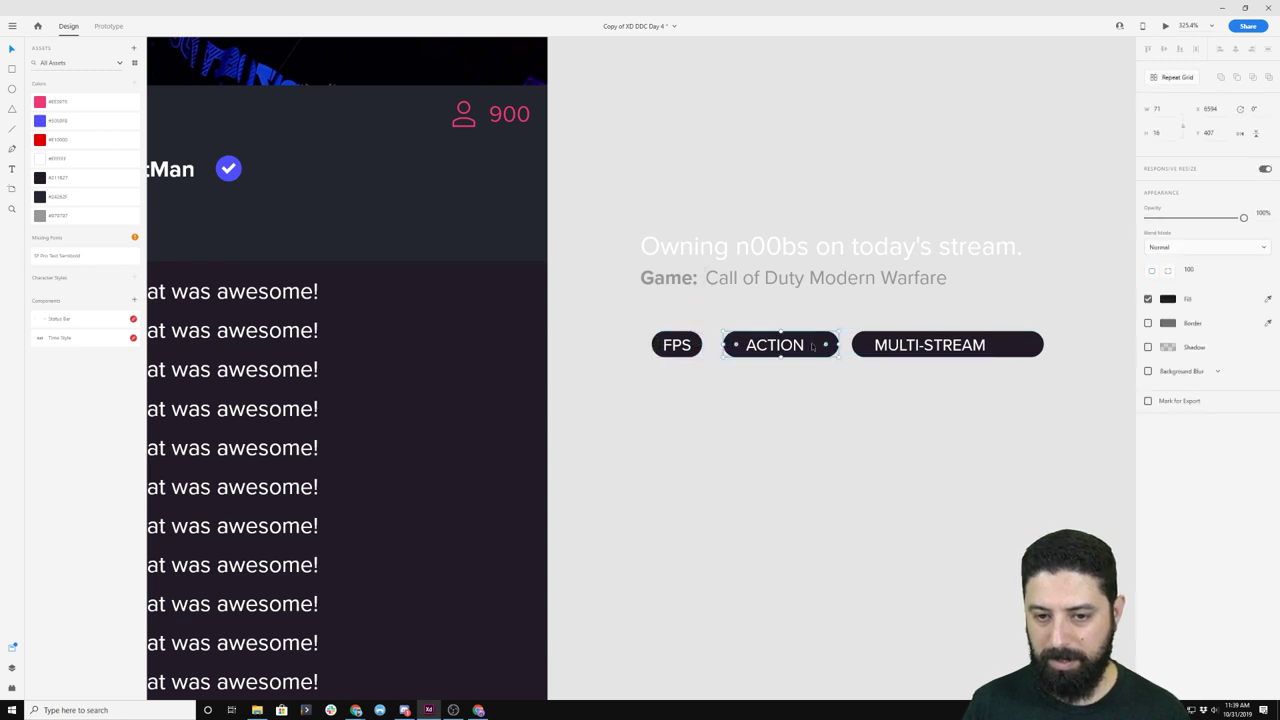
mouse_move(823, 345)
left_mouse_down()
mouse_move(801, 345)
mouse_move(823, 343)
left_mouse_up()
key("Escape")
left_click(1008, 345)
left_click_drag(1008, 345, 996, 345)
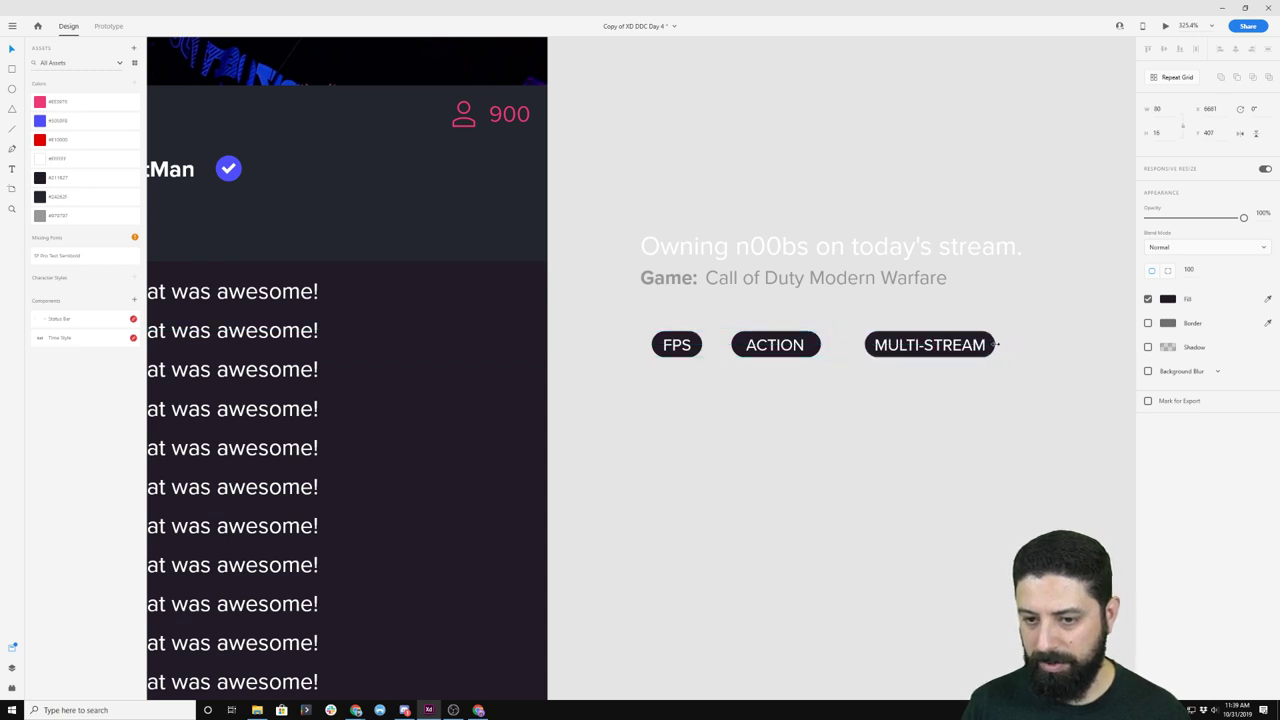
- Nudge the FPS, ACTION and MULTI-STREAM labels up slightly inside their pills
left_click(1051, 357)
double_click(941, 358)
left_click(740, 346, "shift")
left_click(680, 347, "shift")
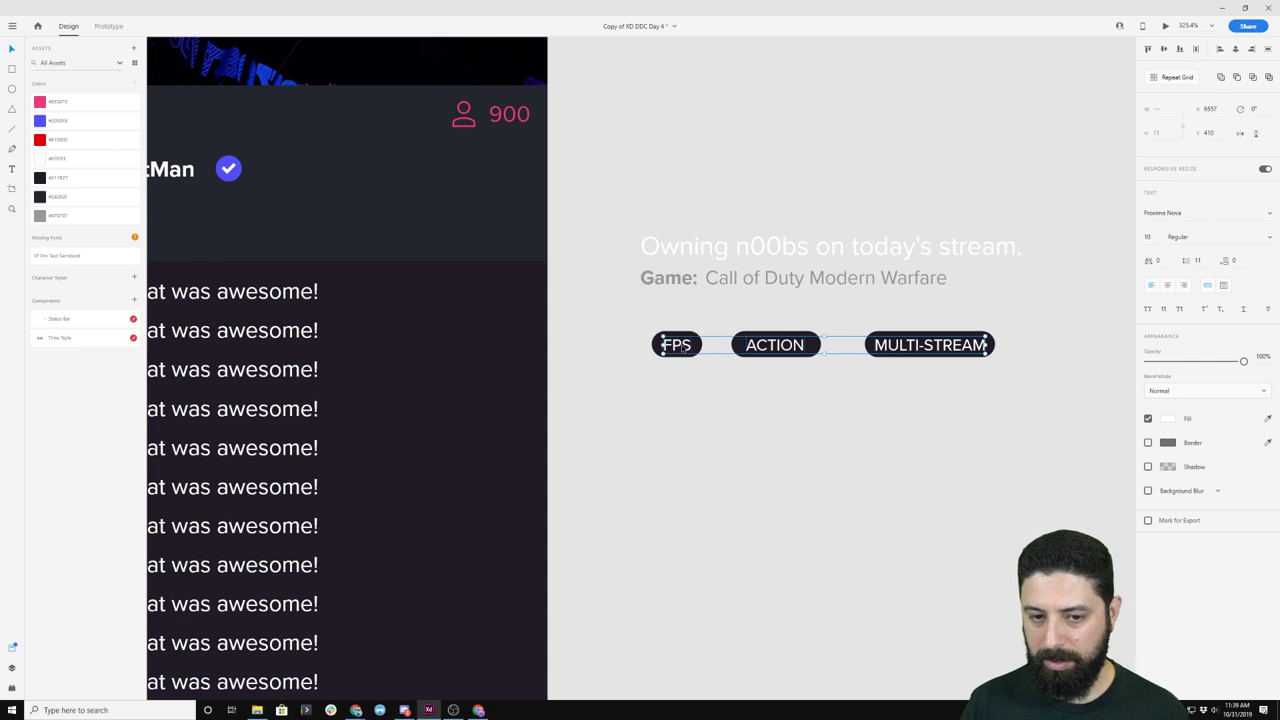
key("Escape")
- Close up the tags with small equal gaps and place the row directly beneath the game line, aligned with its start
left_click_drag(1043, 383, 743, 349)
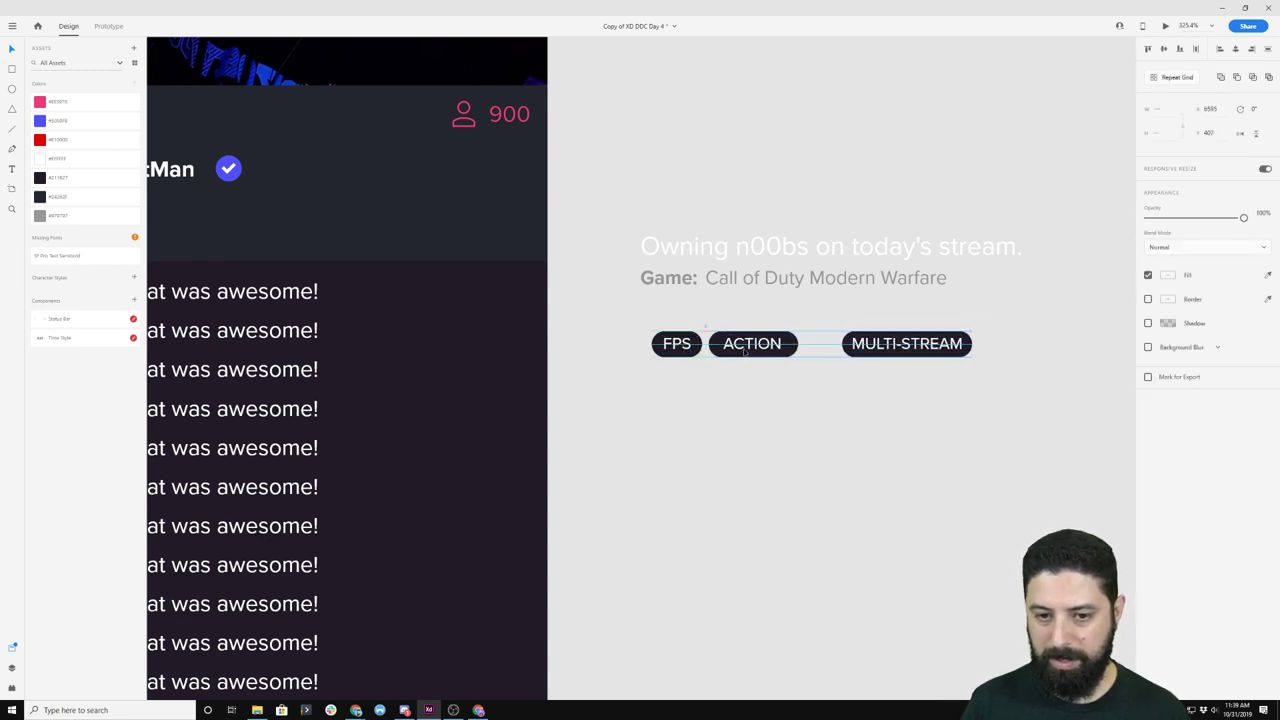
left_click_drag(1012, 376, 857, 353)
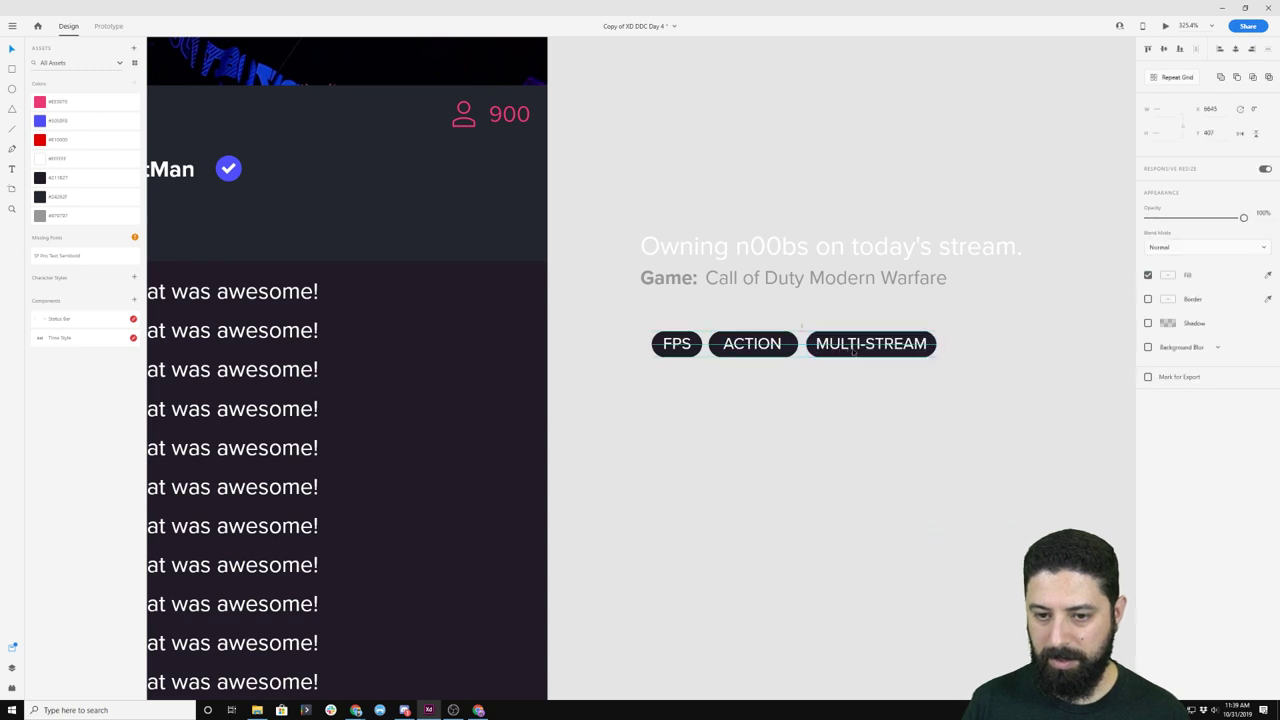
left_click(851, 434)
left_click_drag(936, 420, 668, 316)
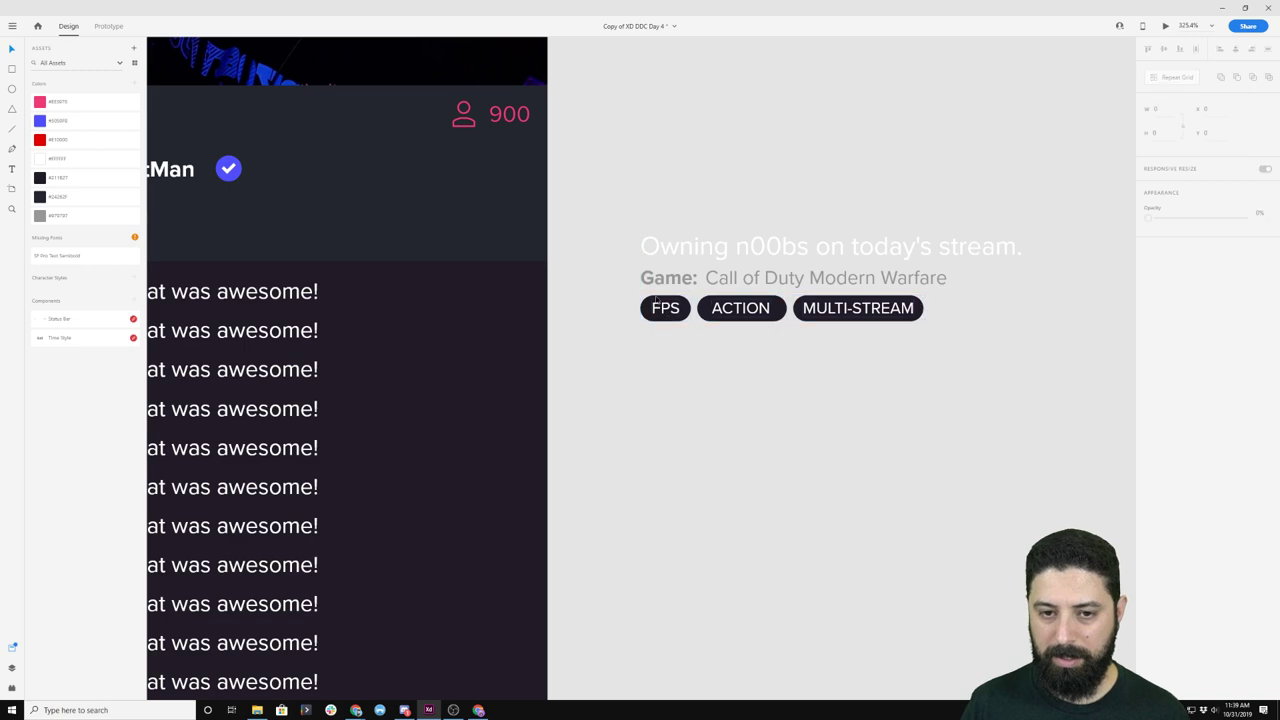
- Delete the first two chat messages on the mobile artboard
left_click_drag(630, 193, 1073, 356)
scroll(790, 228, "down", 6)
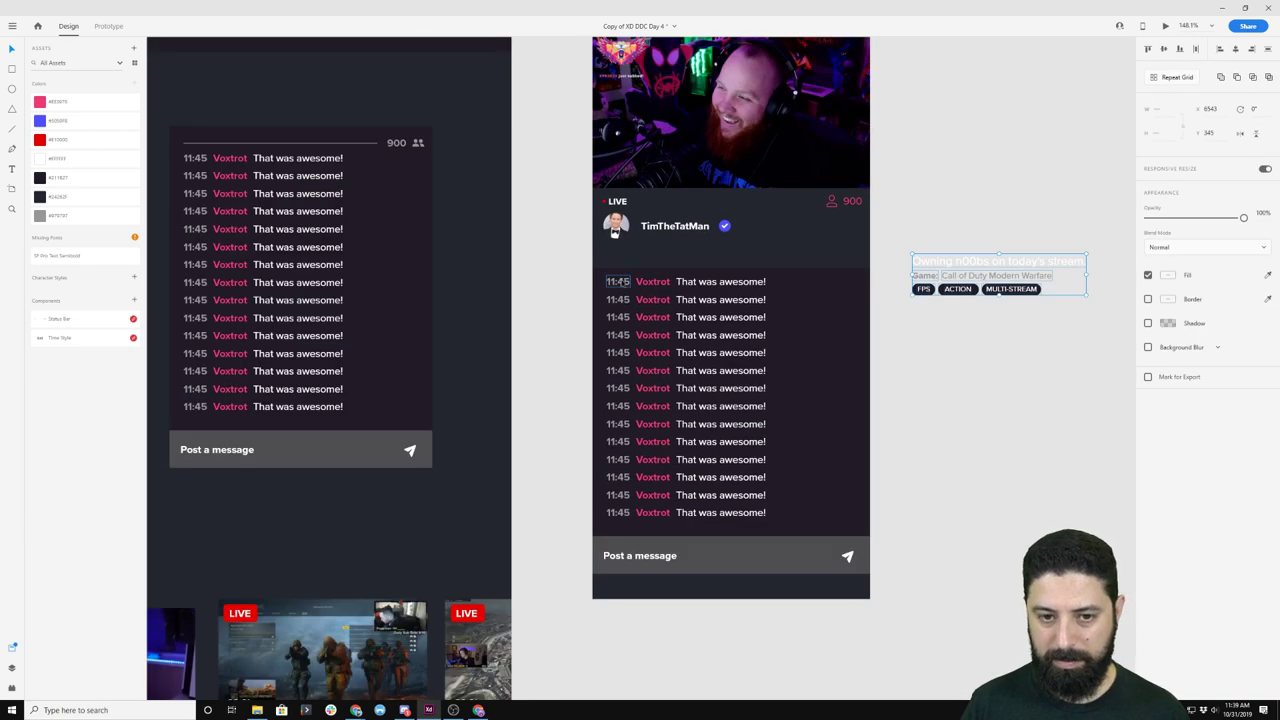
left_click(618, 282, "shift")
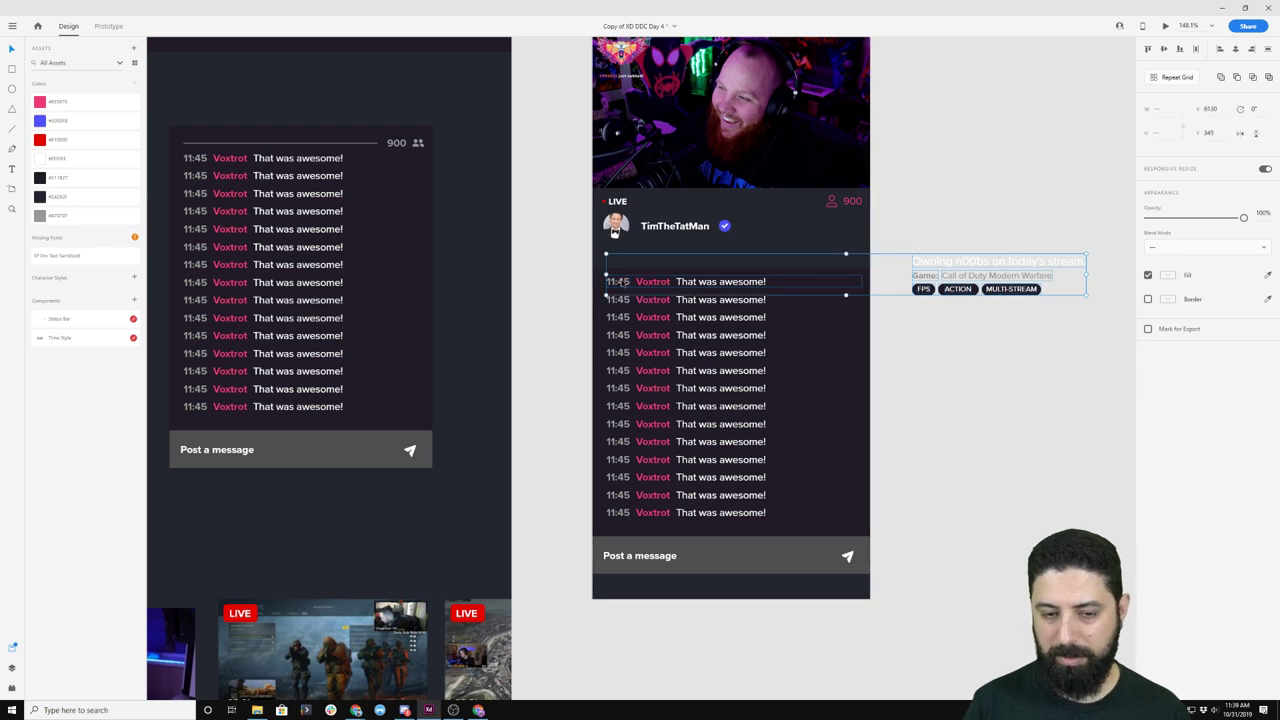
left_click(622, 286)
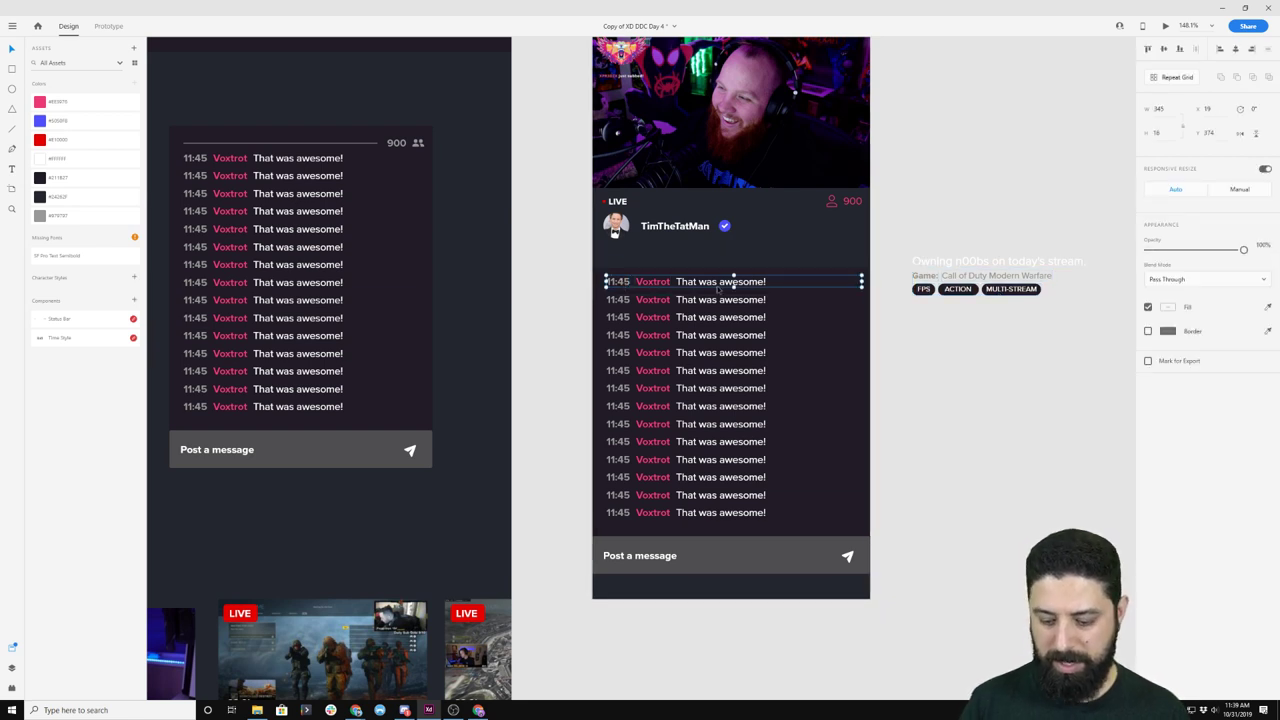
key("Delete")
left_click(615, 301)
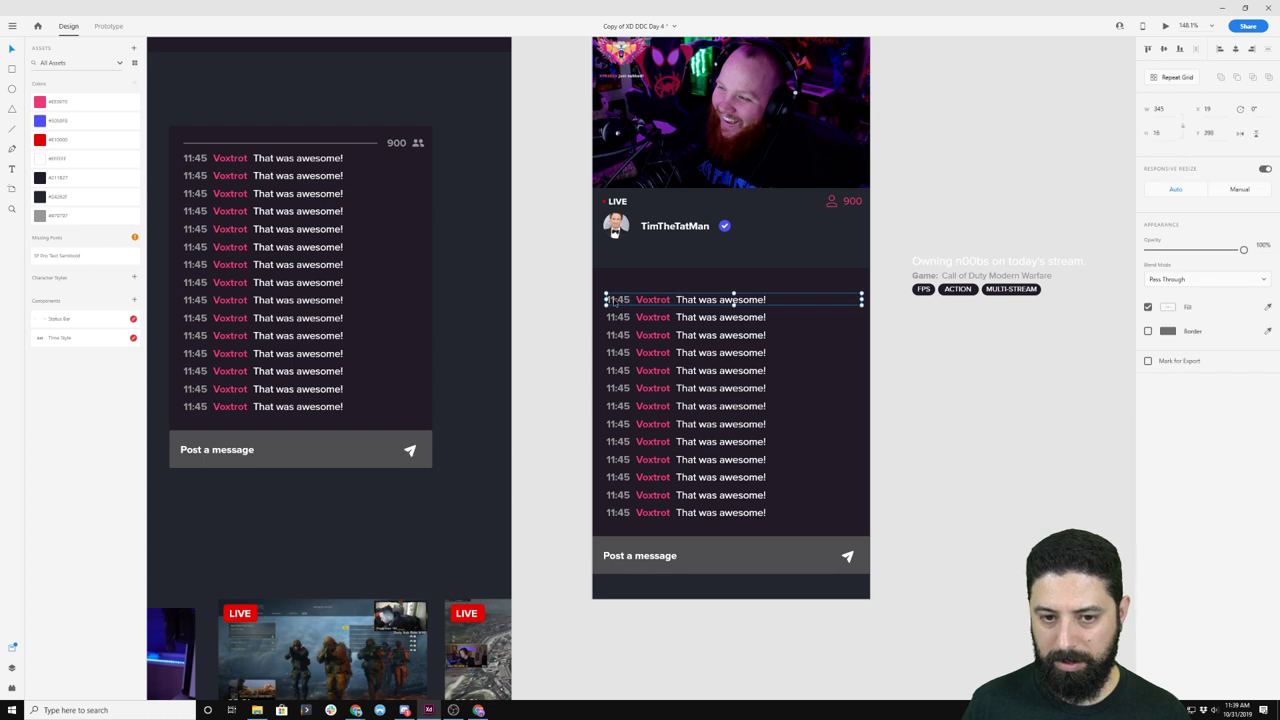
key("Delete")
- Lower the top edge of the mobile chat background and place the stream title, game line and tags beneath the streamer's name
left_click(735, 280)
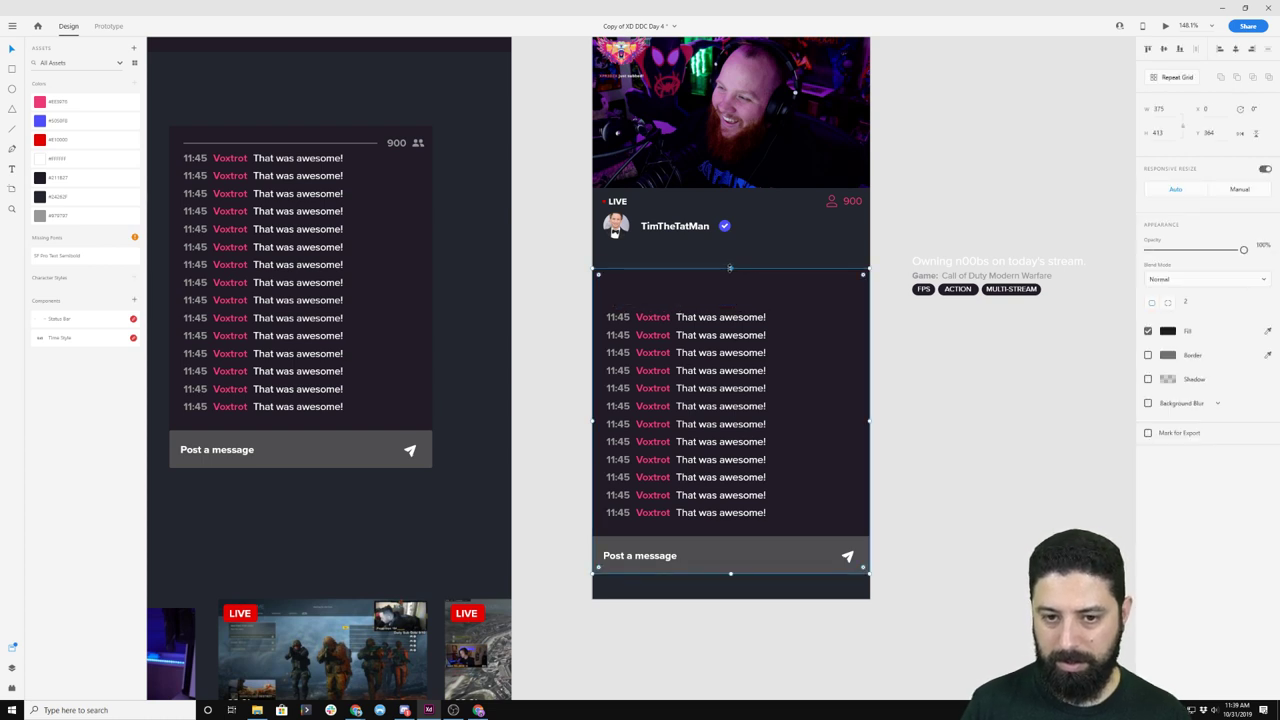
left_click_drag(730, 268, 732, 297)
left_click_drag(893, 240, 1088, 337)
left_click_drag(1022, 290, 715, 280)
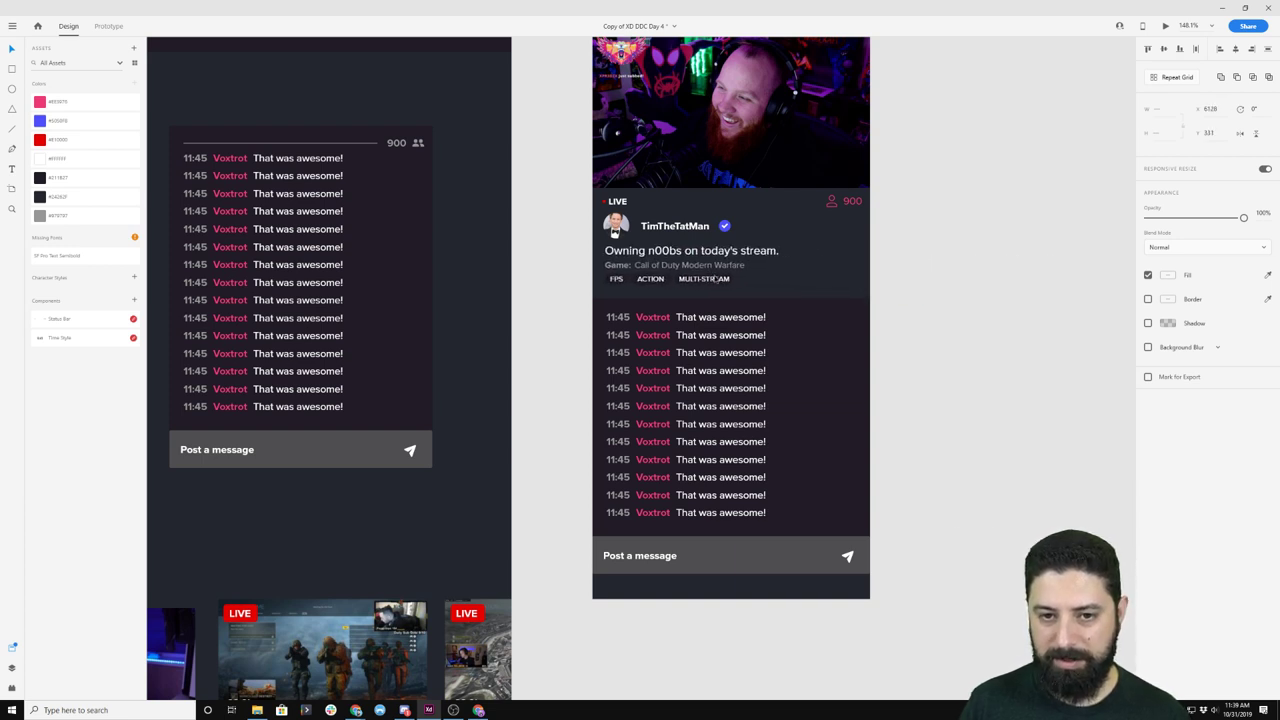
- Move the LIVE label onto the video's lower left corner and shift the streamer row and stream details up beneath the video
left_click(612, 202)
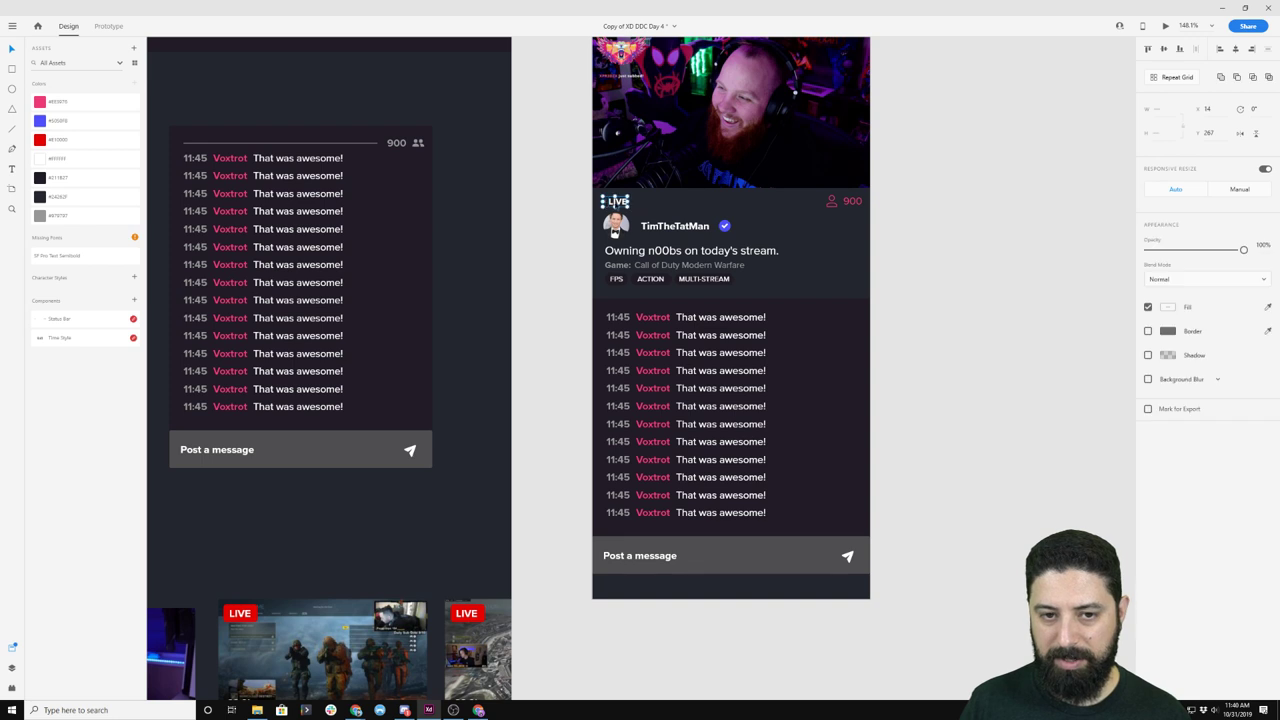
left_click_drag(614, 203, 765, 235)
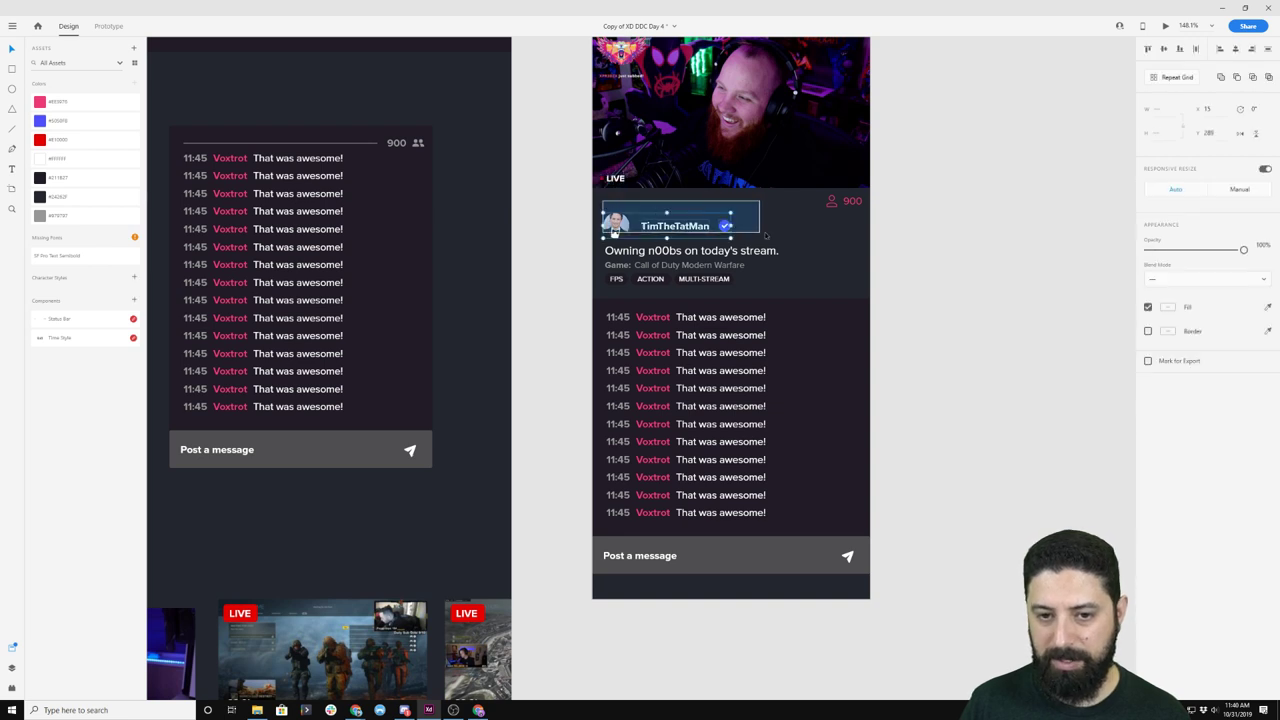
left_click(576, 222)
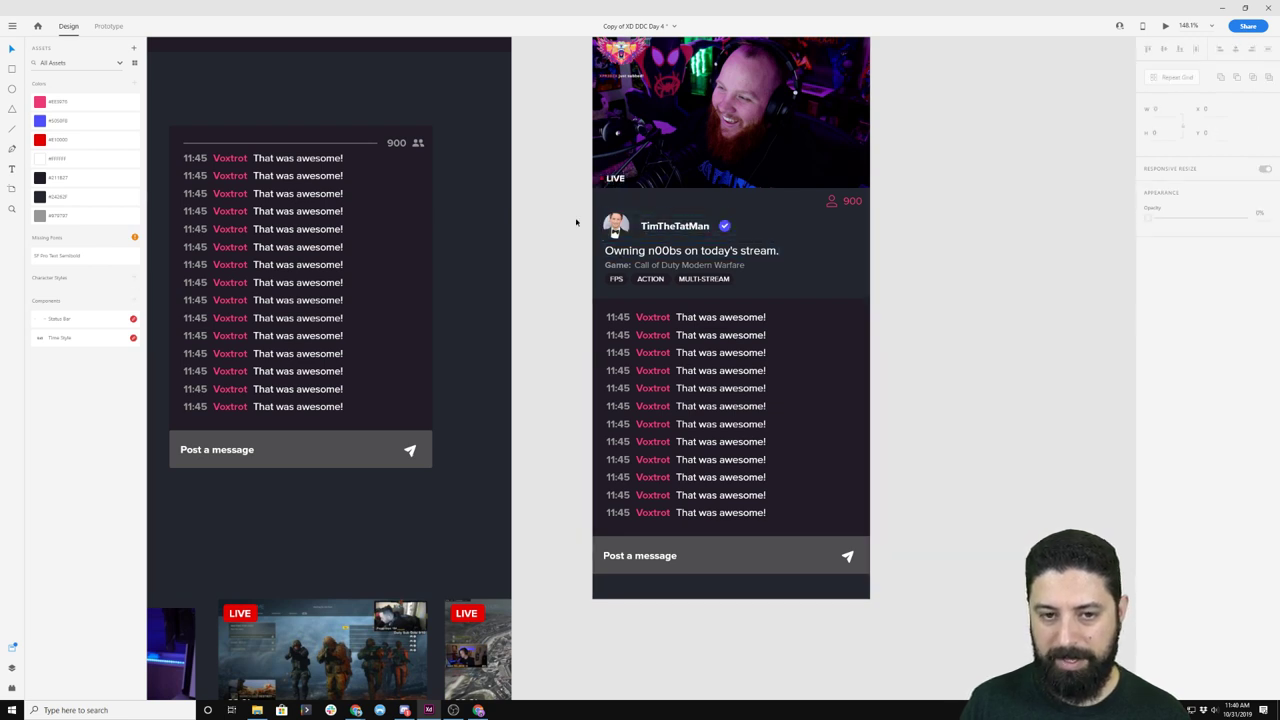
left_click_drag(576, 222, 682, 233)
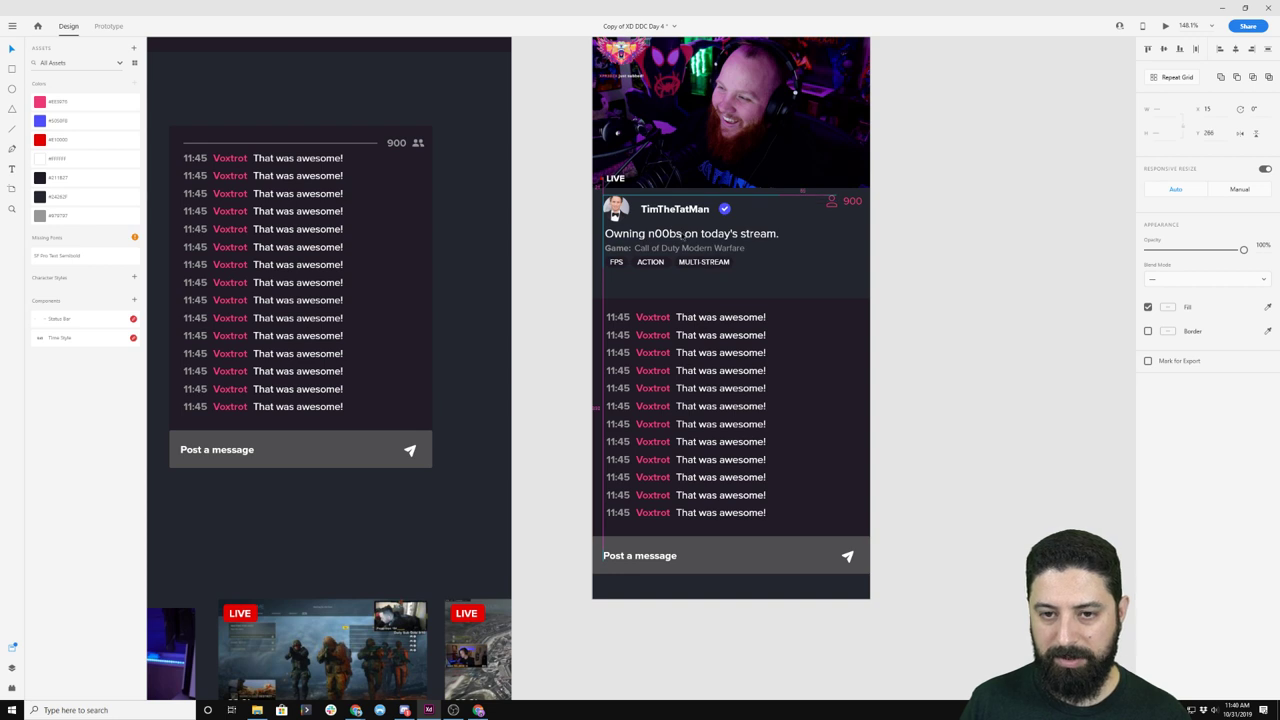
key("Escape")
- Move the pink viewer icon and count down level with the streamer's name
left_click(830, 201)
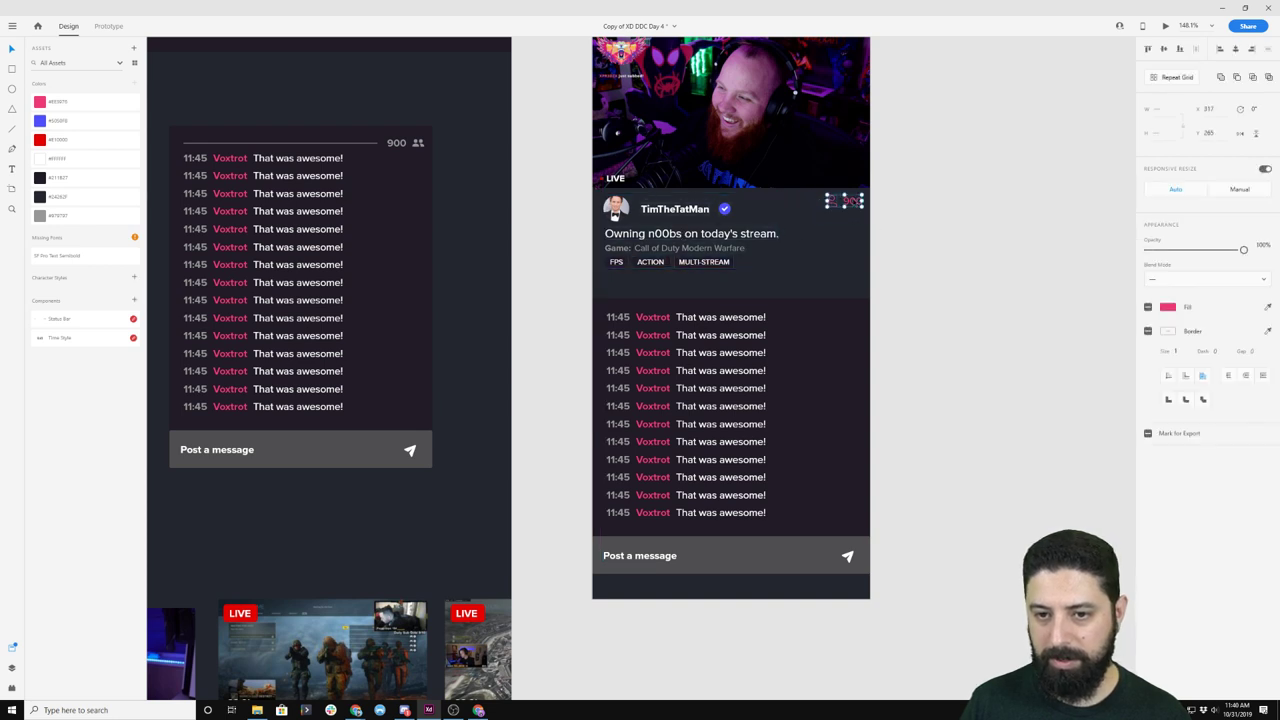
left_click_drag(848, 201, 852, 209)
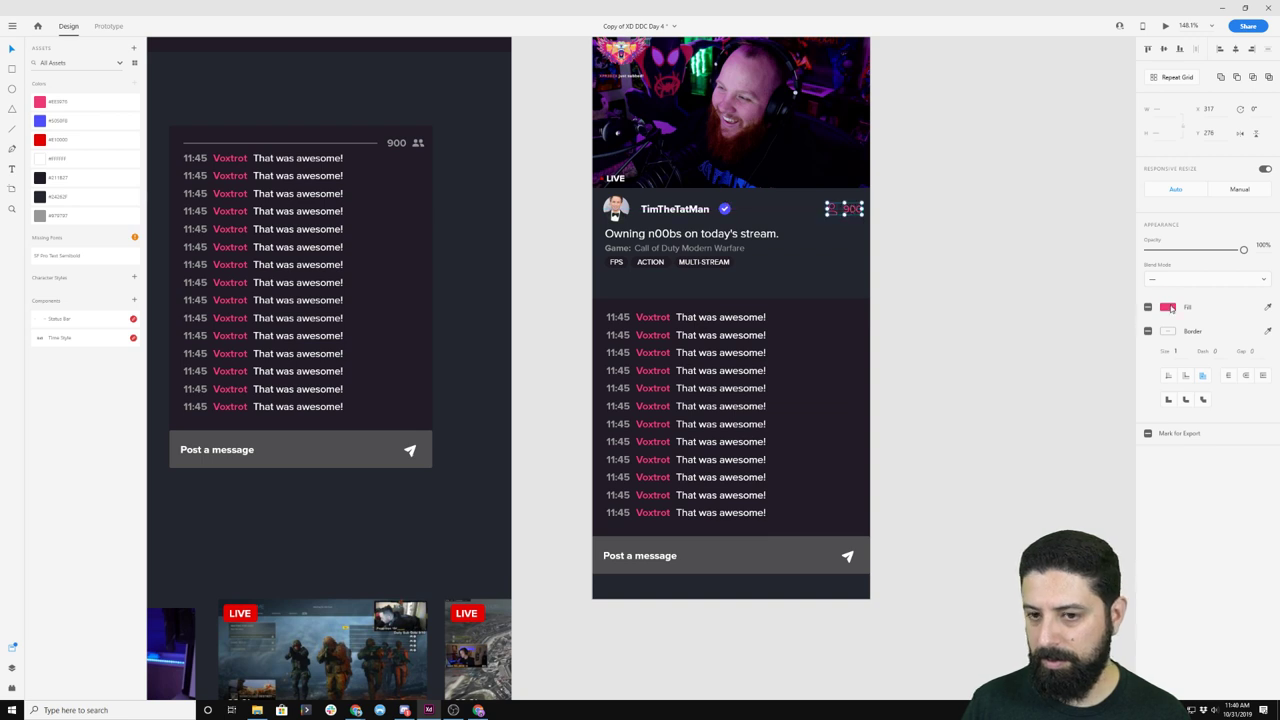
left_click(851, 210)
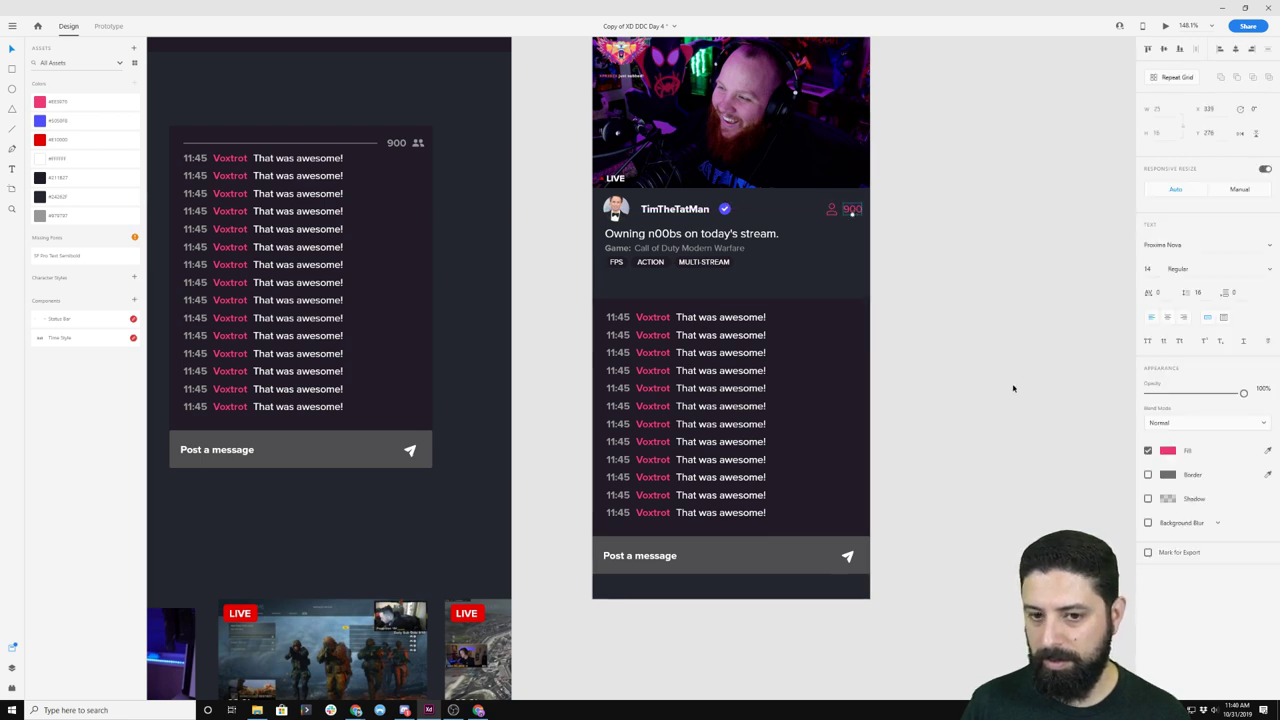
- Move the whole mobile chat block, including its message field, up closer to the tags
left_click_drag(583, 294, 906, 564)
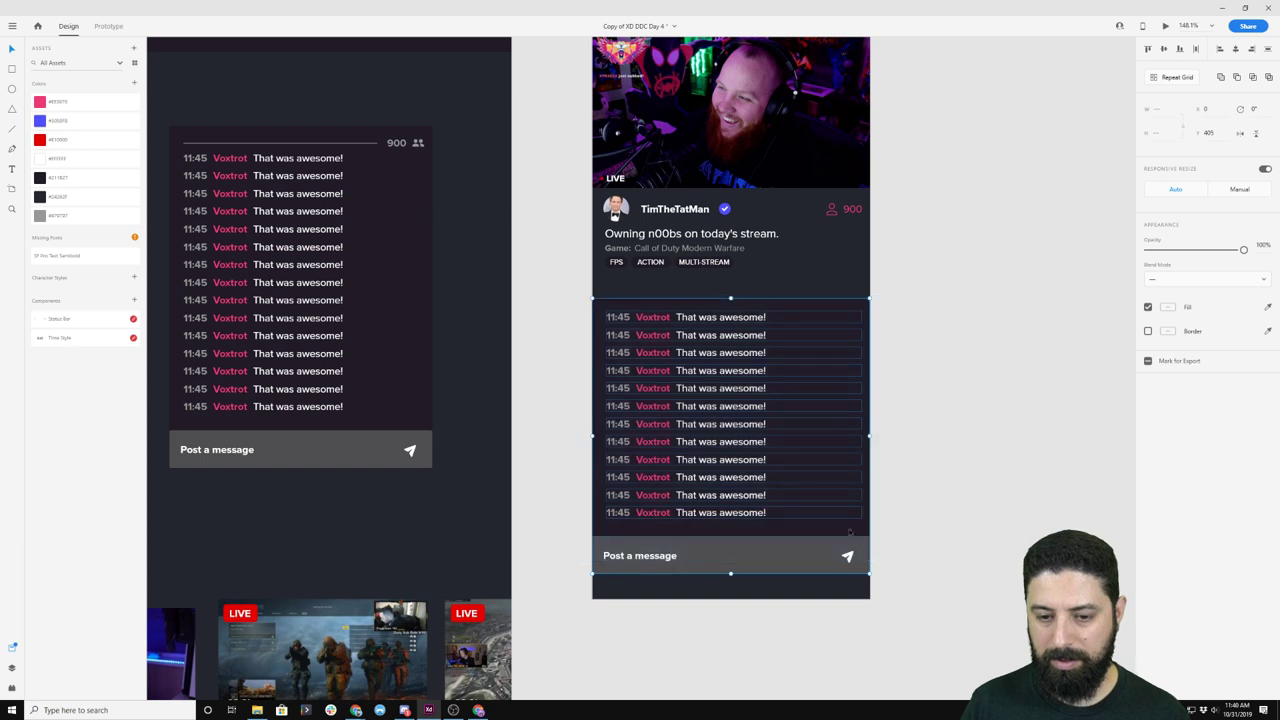
left_click_drag(850, 531, 817, 522)
left_click(924, 452)
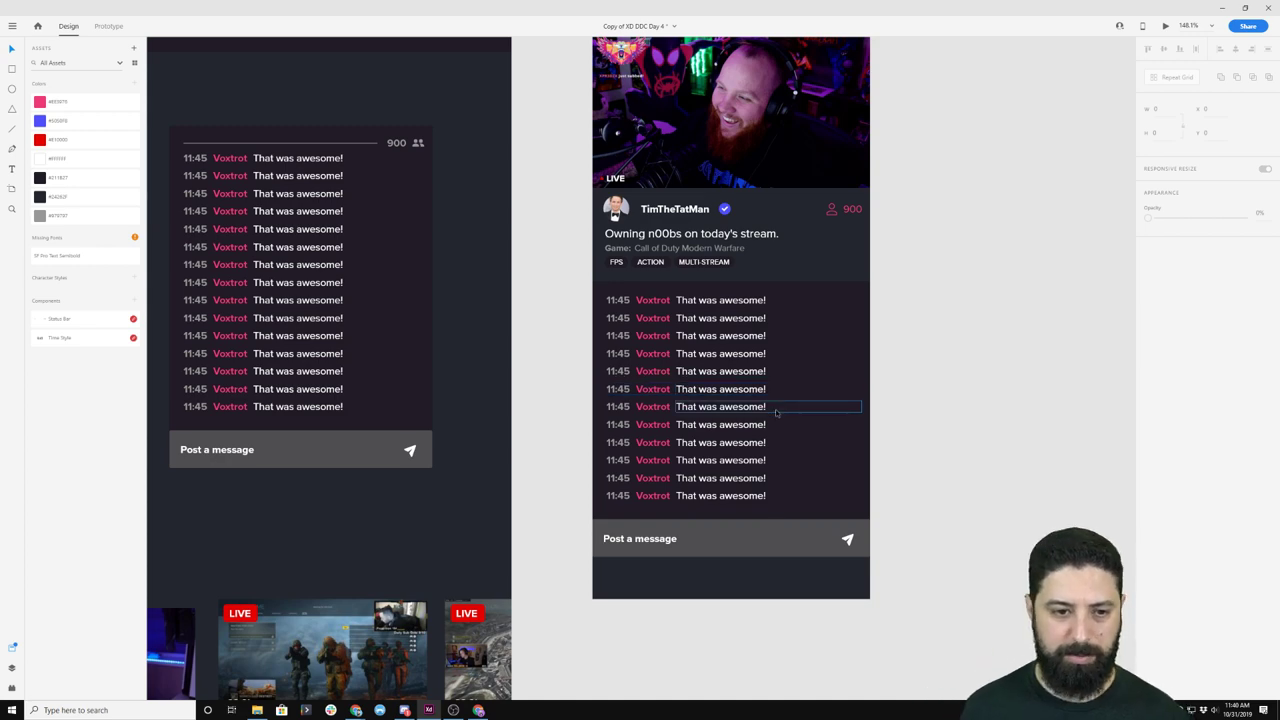
- Copy the share and three-dot icons from the desktop player and place them in the mobile video's upper right corner
scroll(790, 395, "down", 5)
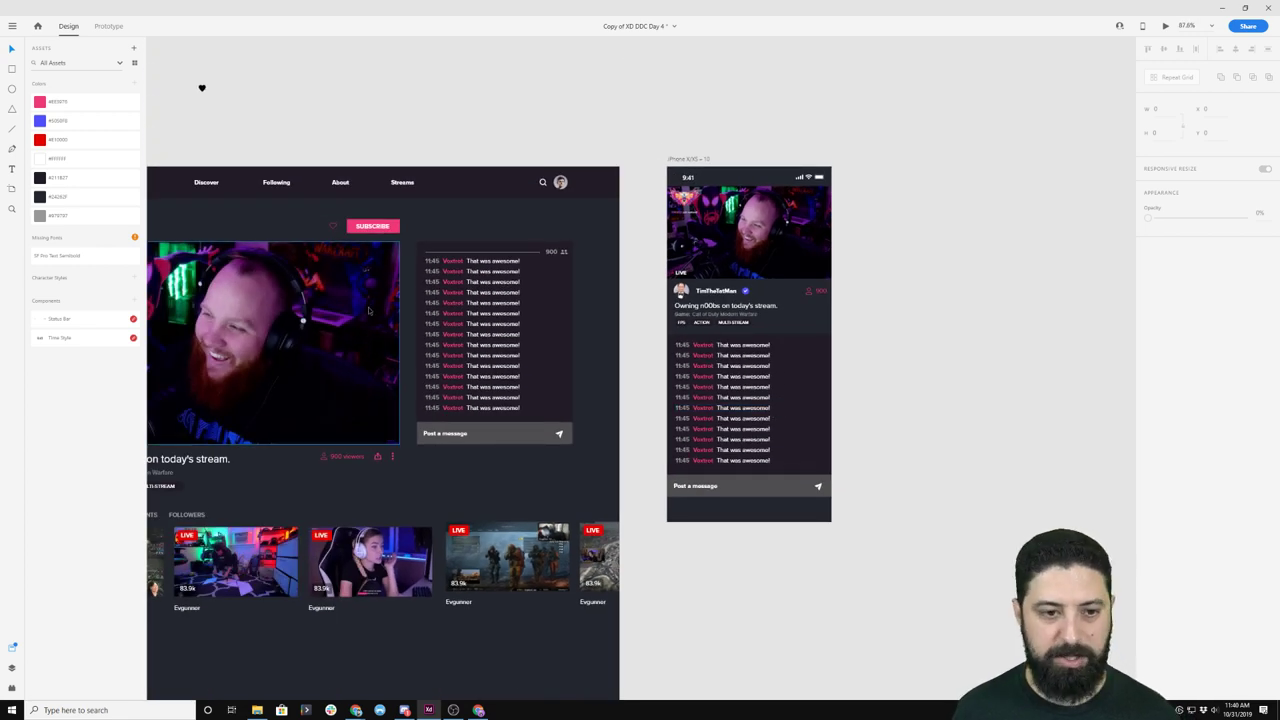
scroll(368, 490, "left", 3)
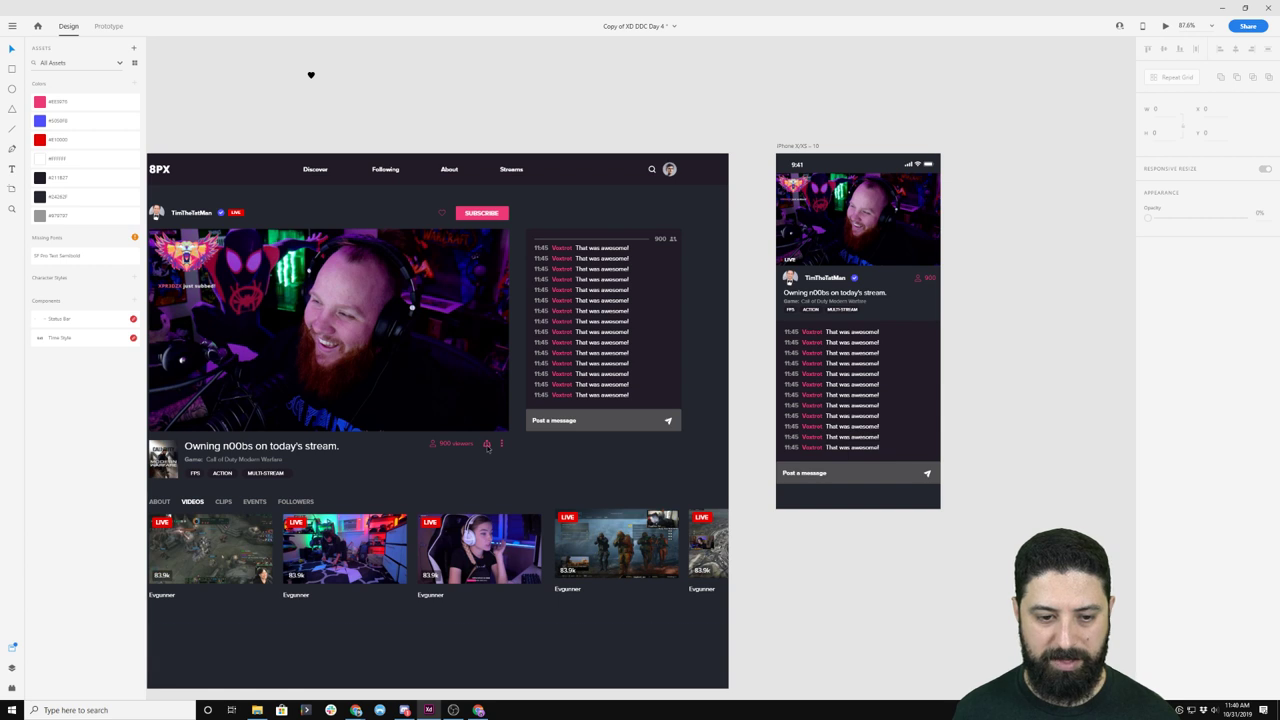
left_click(488, 447)
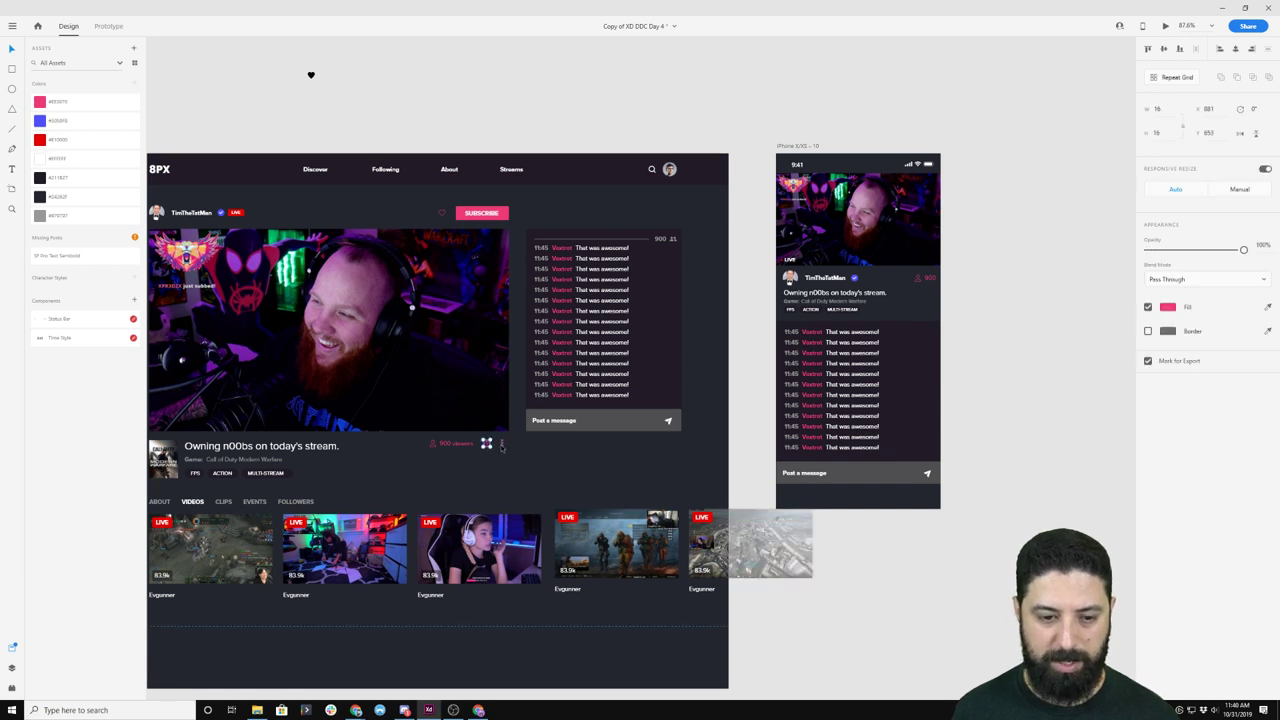
left_click(502, 448, "shift")
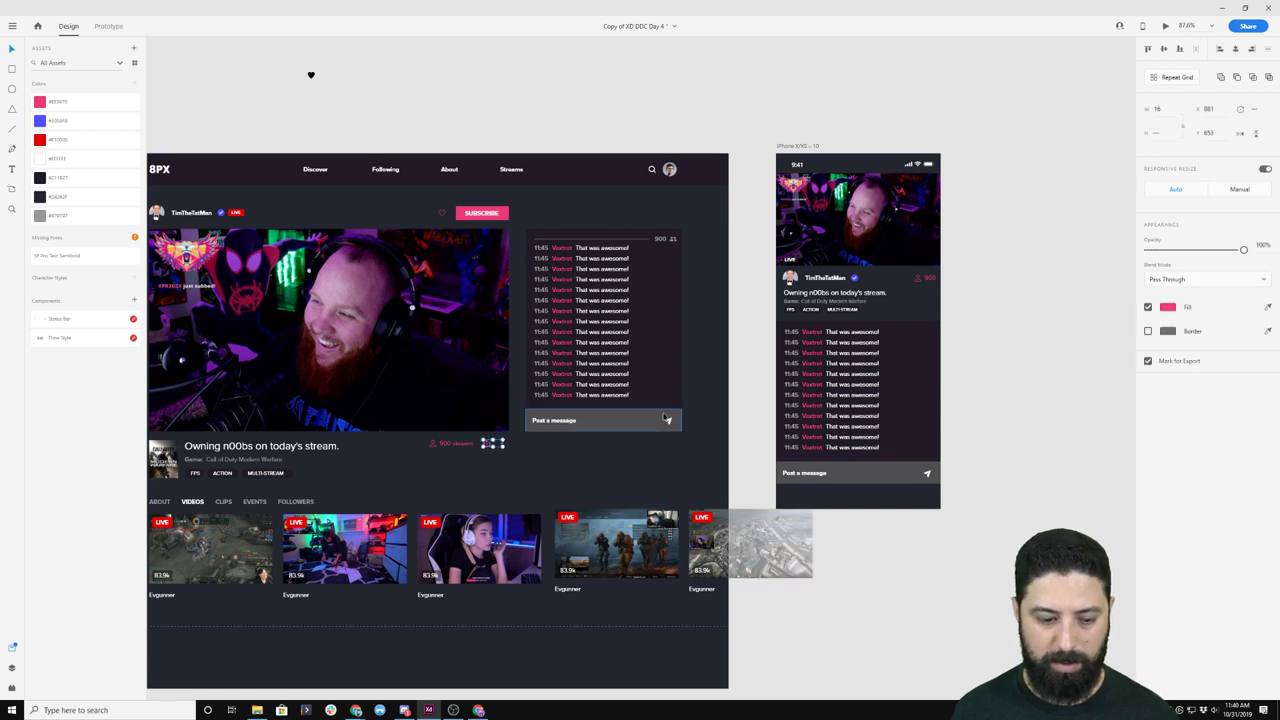
key("ctrl+c")
left_click(787, 146)
key("ctrl+v")
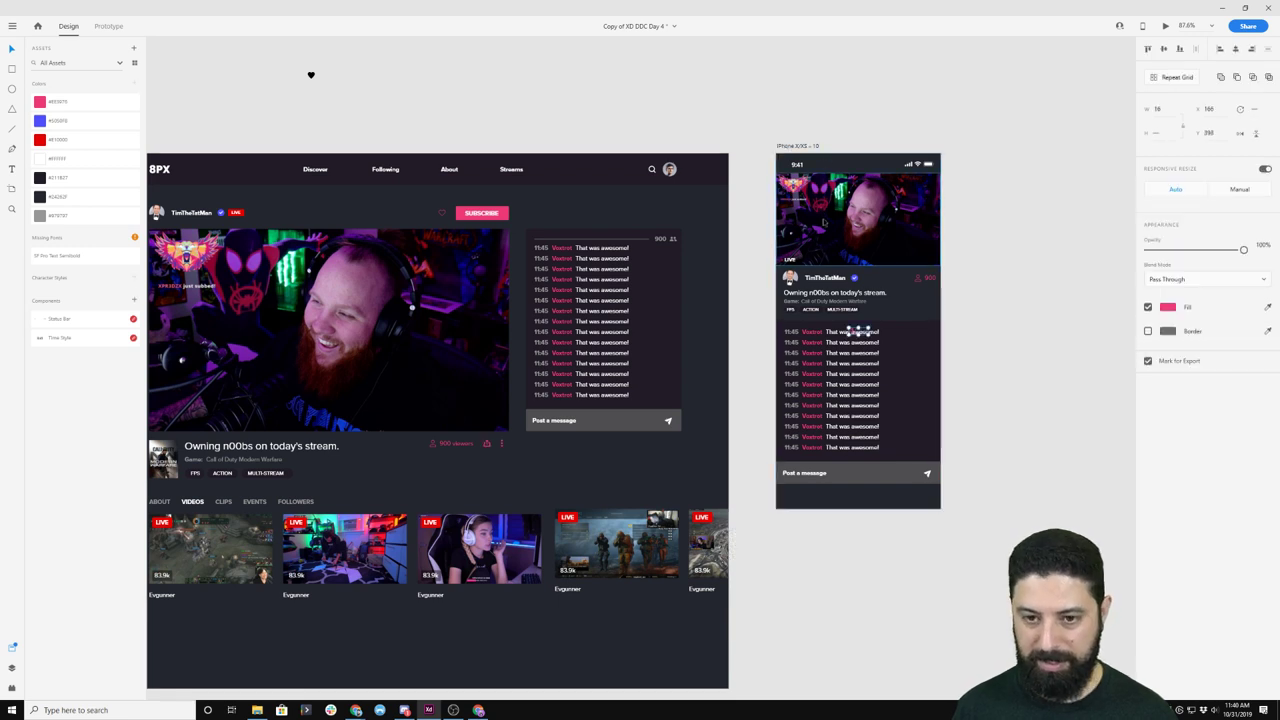
left_click_drag(855, 332, 916, 186)
- Change the fill of the share and three-dot icons on the mobile video to white and nudge them 10 px left
left_click(1167, 307)
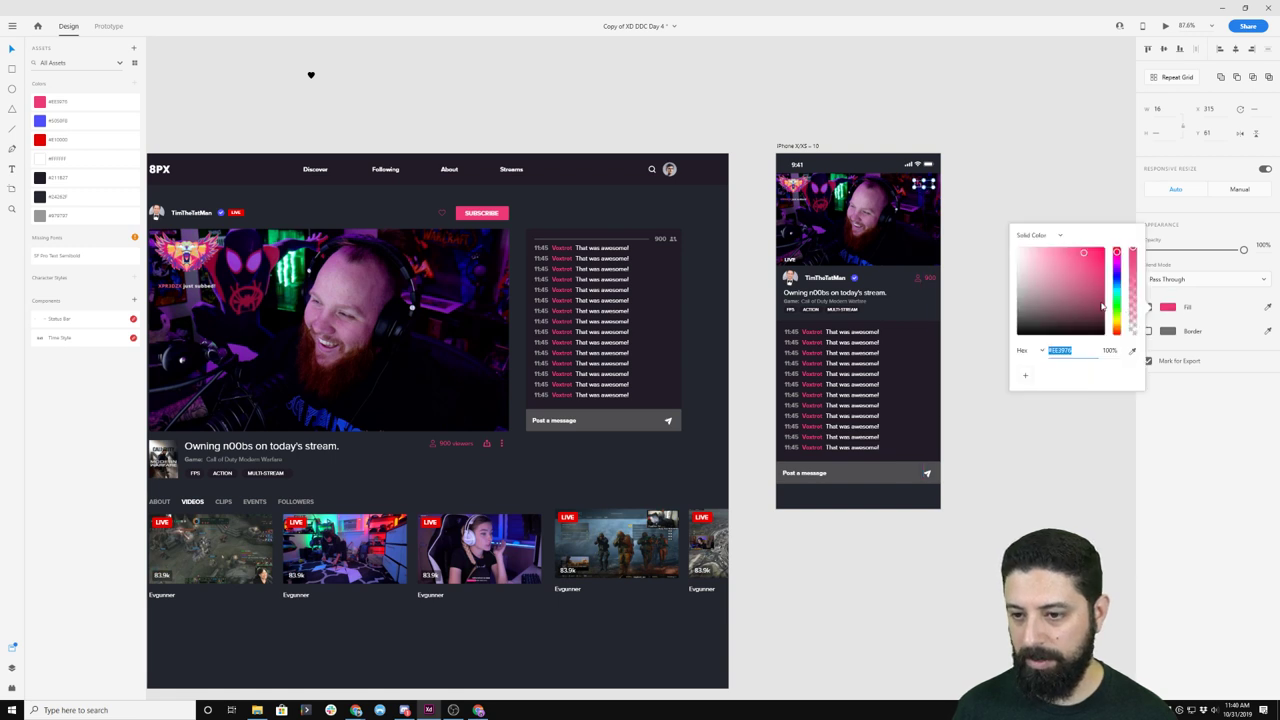
left_click(1016, 184)
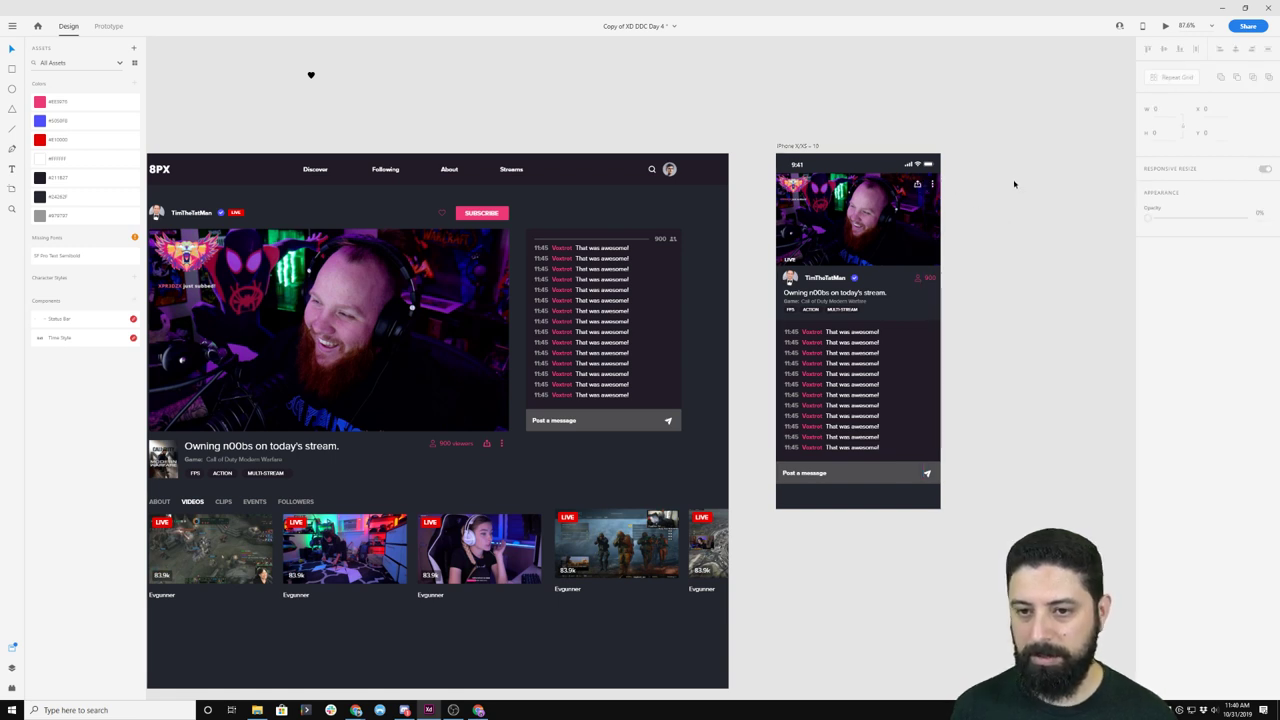
left_click(927, 208)
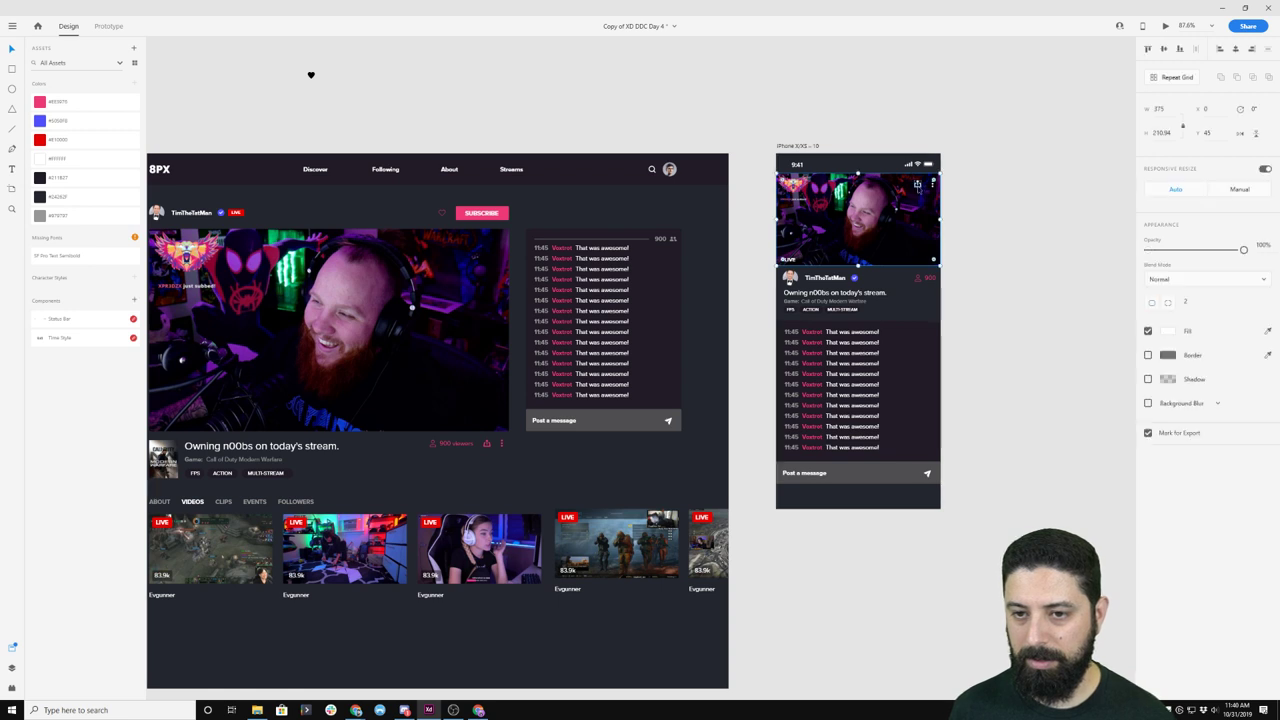
left_click(989, 197)
double_click(917, 185)
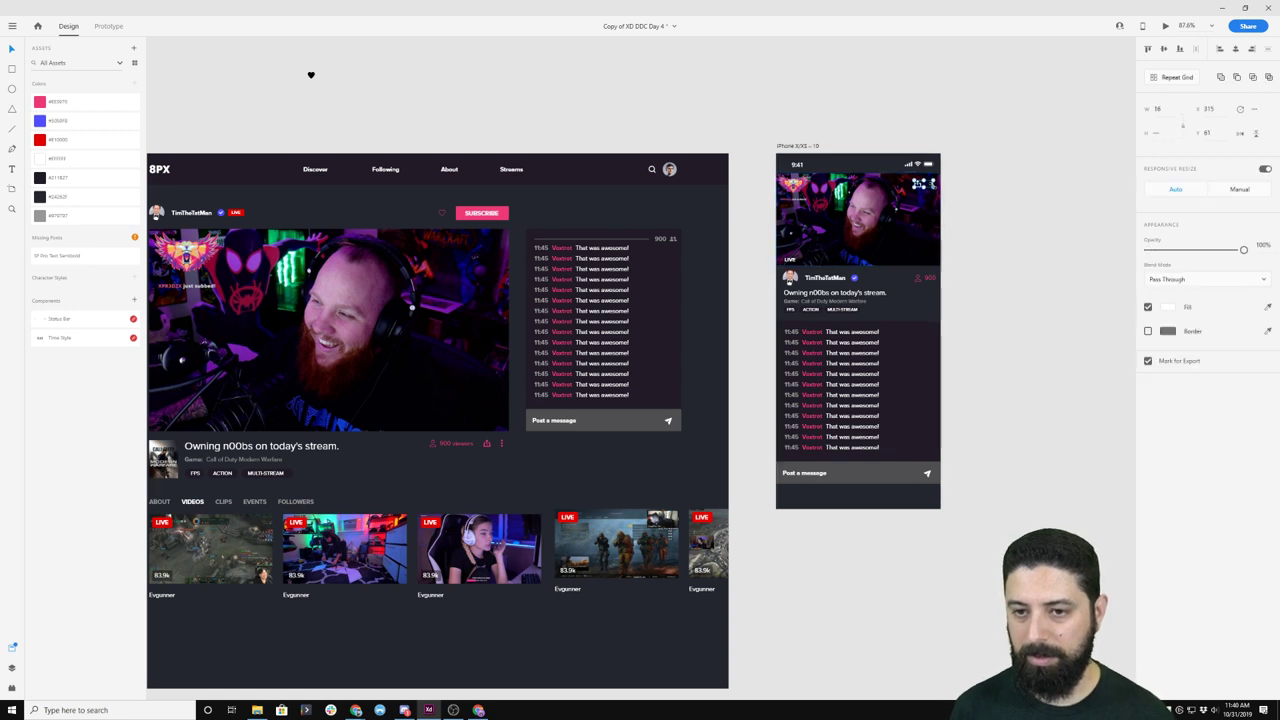
key("shift+Left")
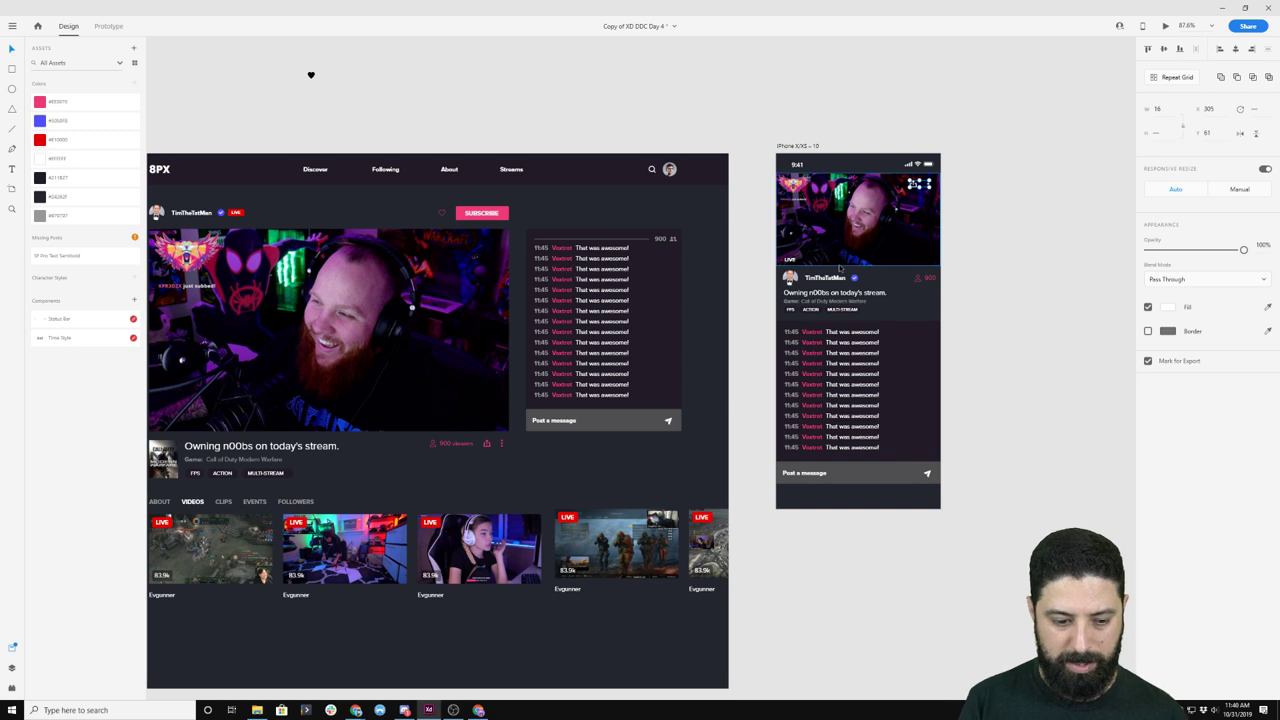
- Switch to the Nucleo icon library and search the glyph icons of the Nucleo set for "rotate"
key("super")
type("snip")
key("Return")
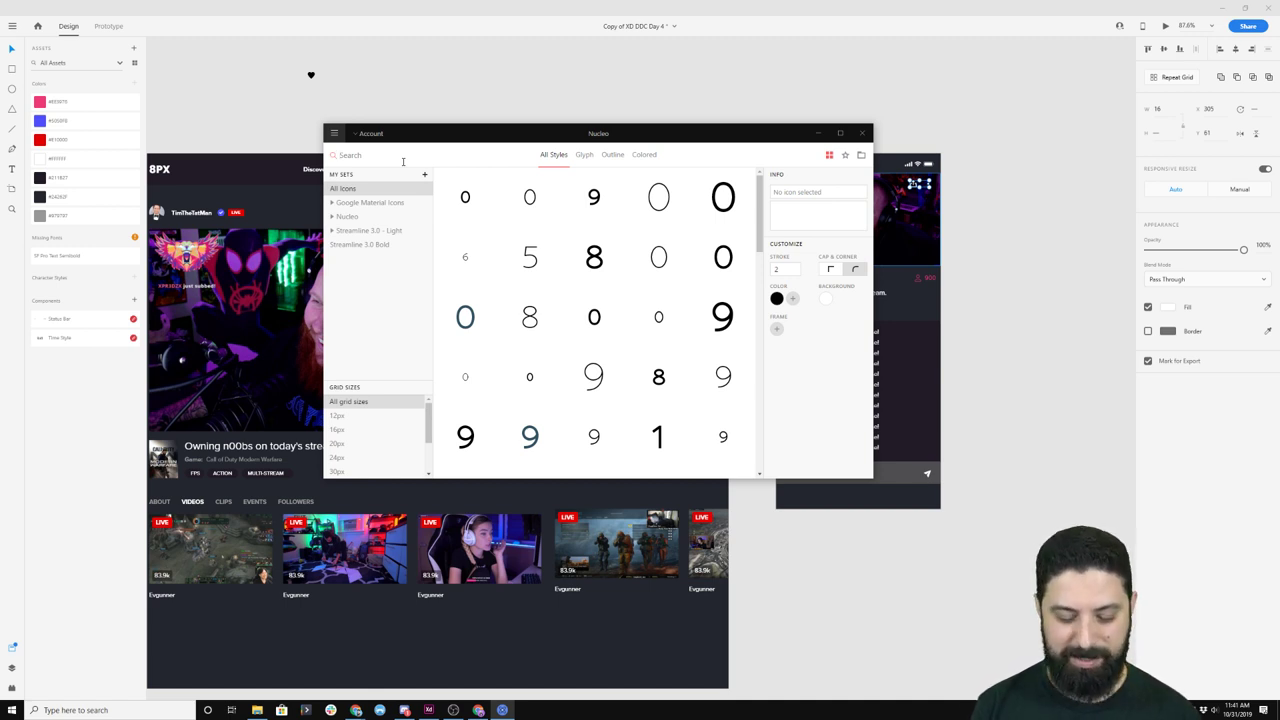
type("rotate")
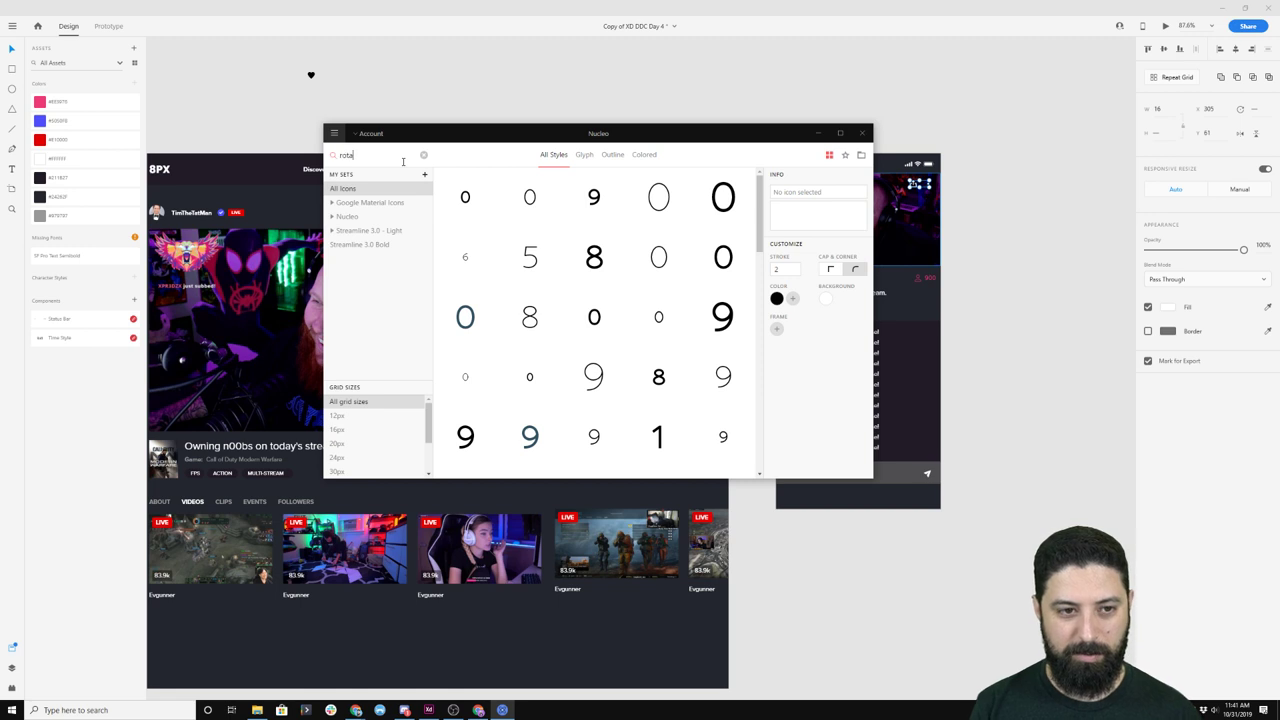
left_click(349, 220)
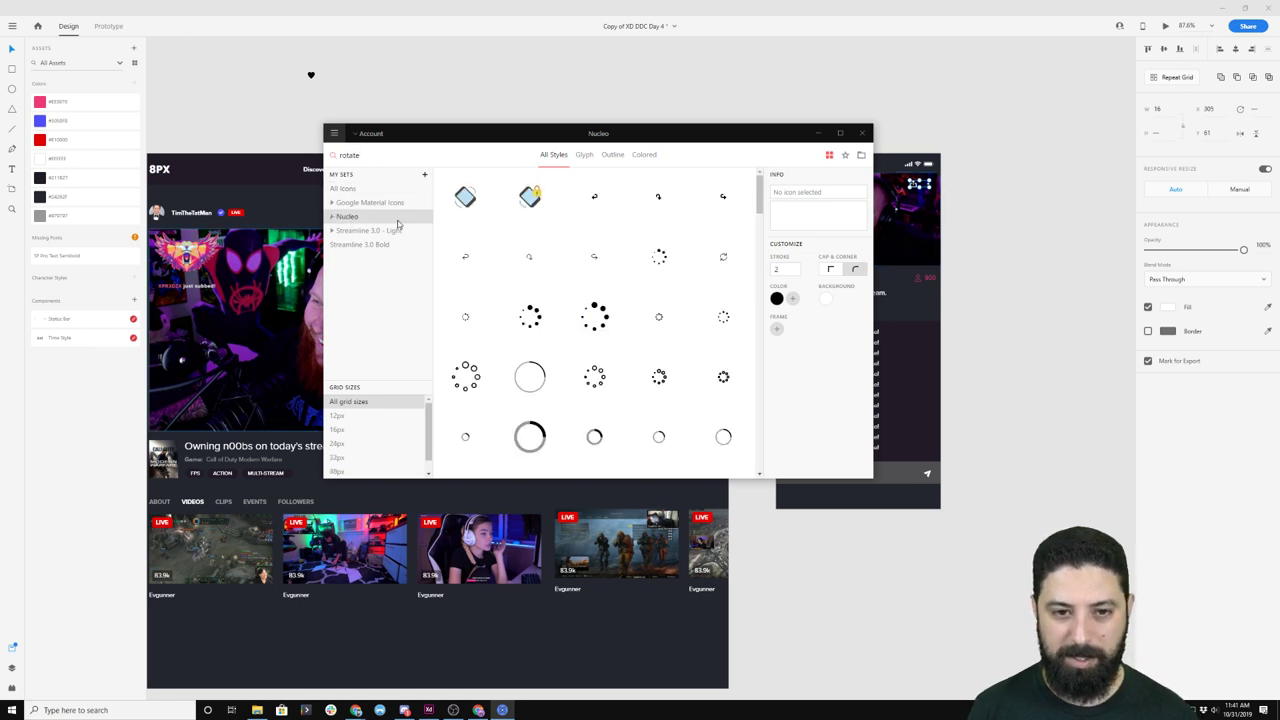
left_click(584, 155)
scroll(561, 349, "down", 3)
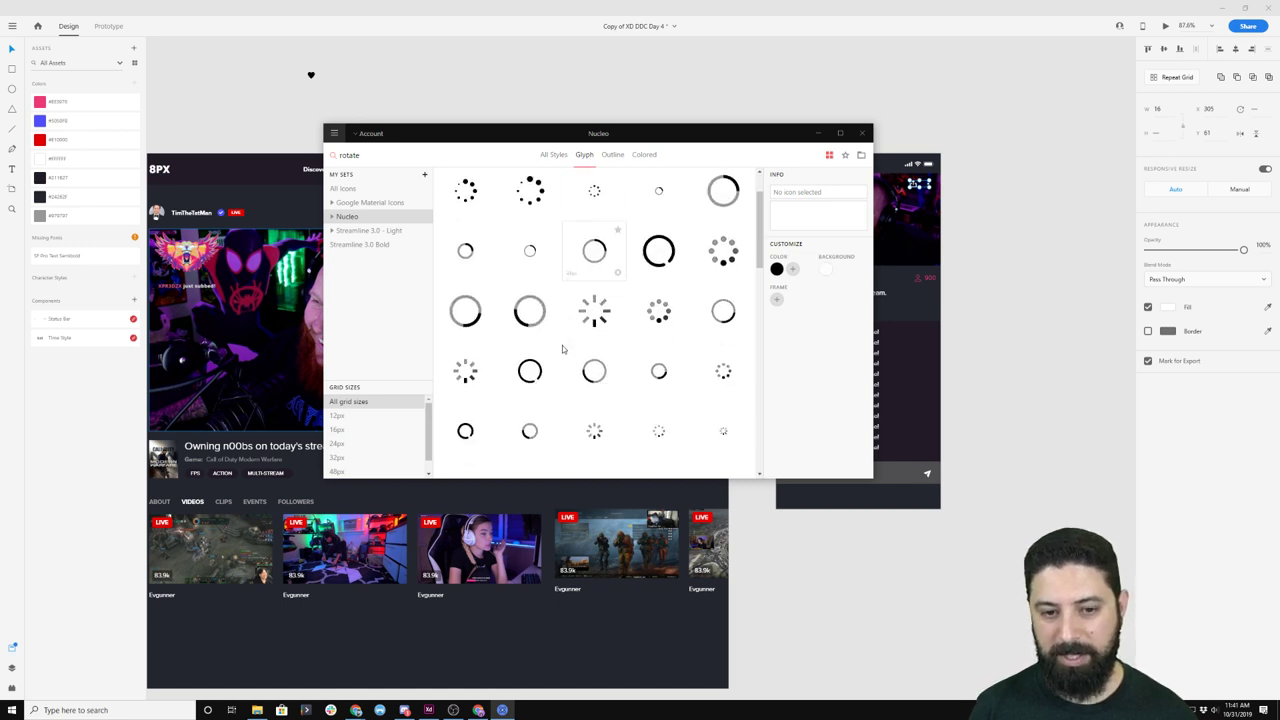
scroll(561, 349, "down", 5)
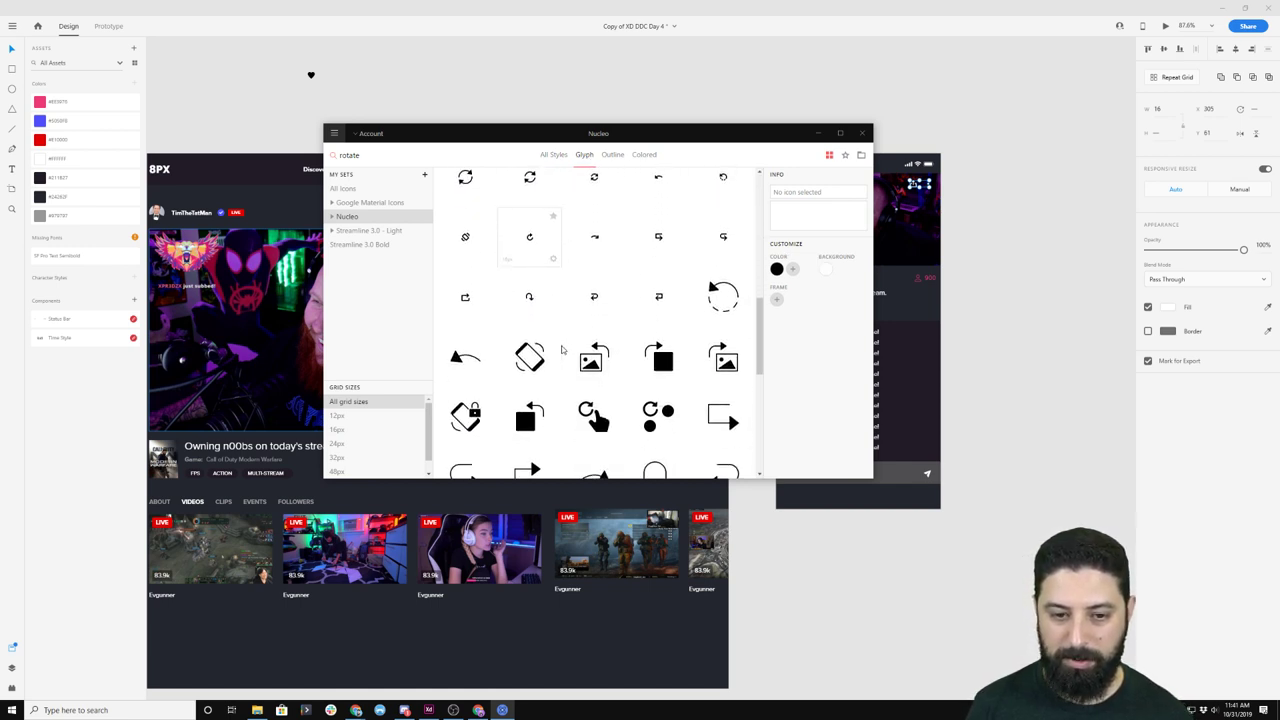
scroll(561, 349, "down", 5)
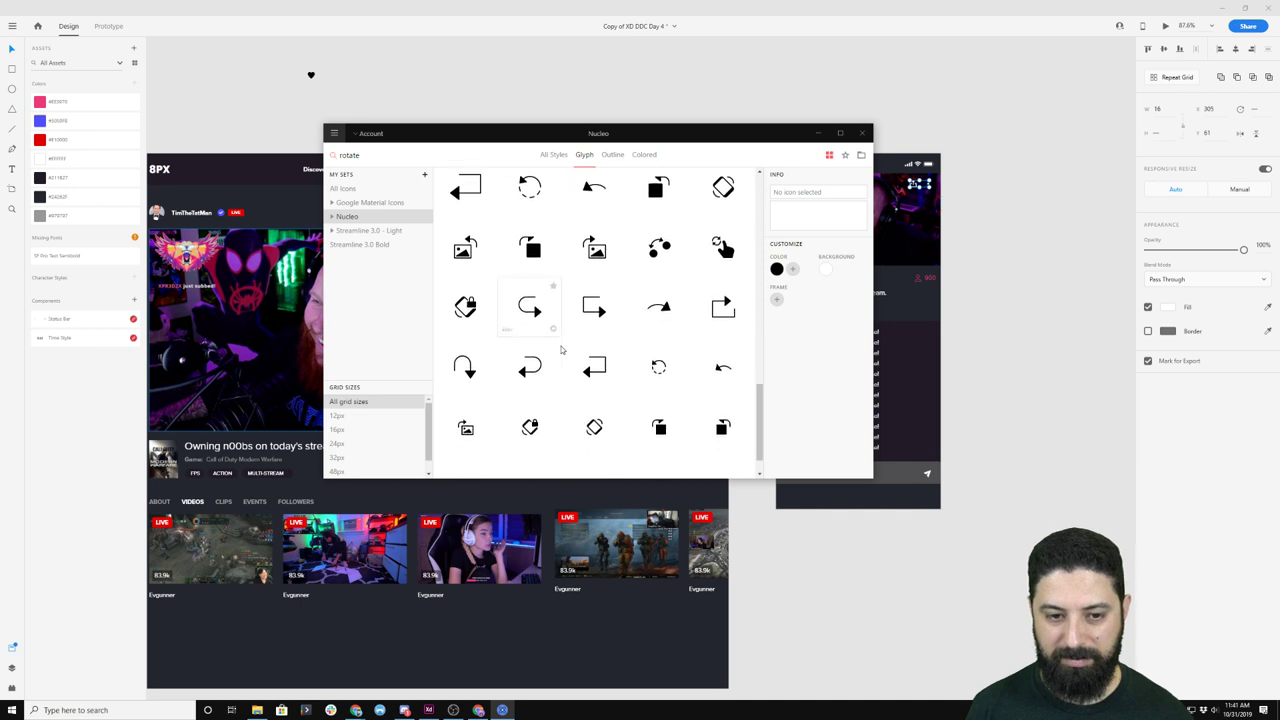
scroll(561, 349, "down", 1)
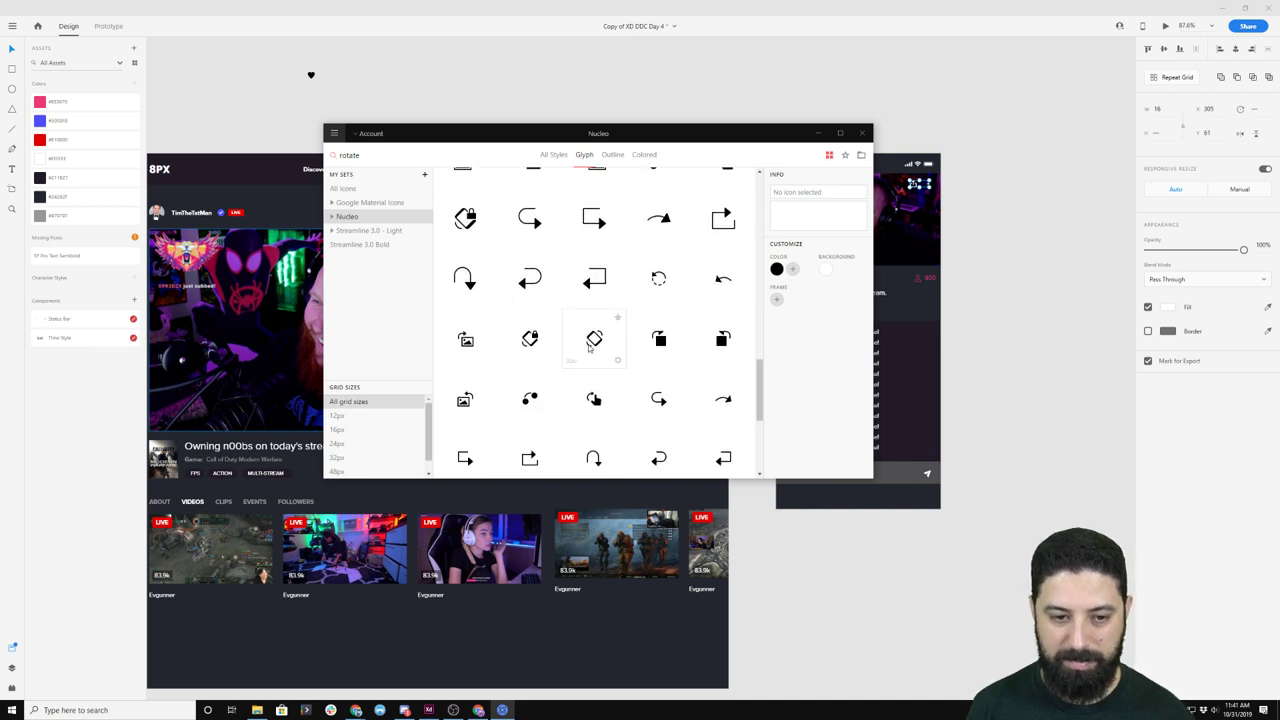
scroll(597, 337, "down", 2)
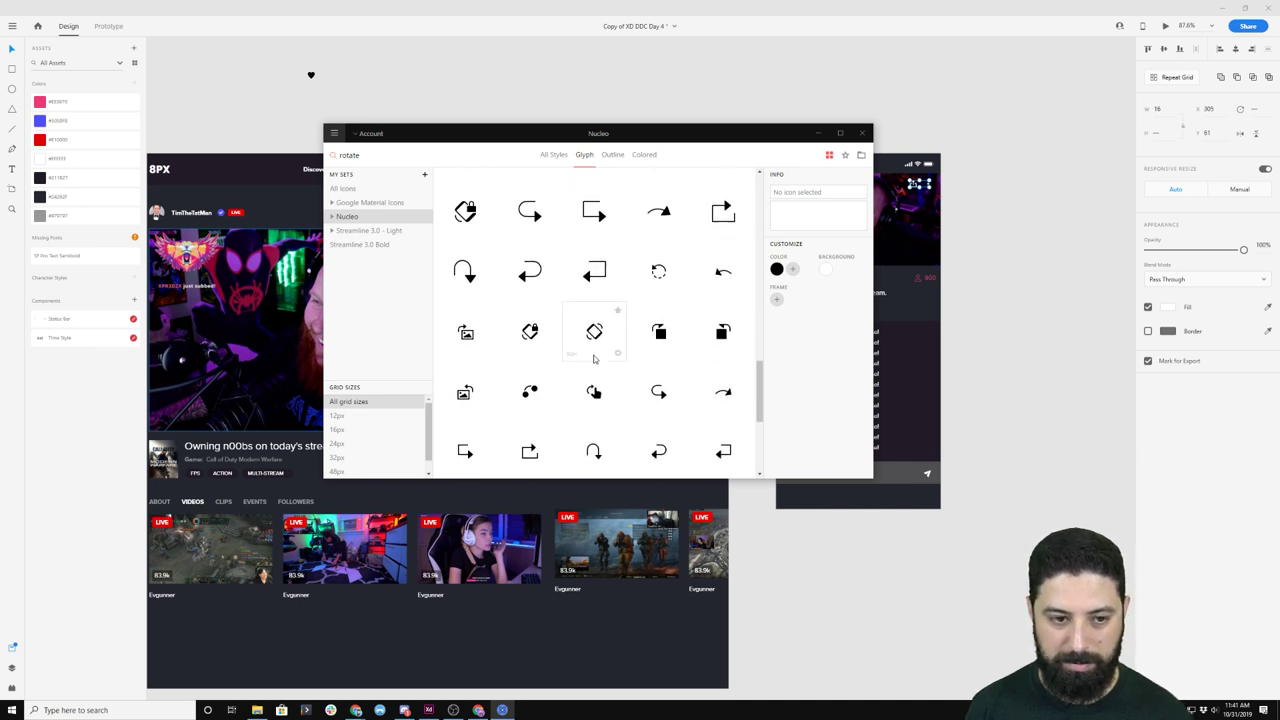
- Limit the icons to the 16px grid size and place the rotate-device icon on the canvas beside the mobile artboard in Adobe XD
left_click(352, 431)
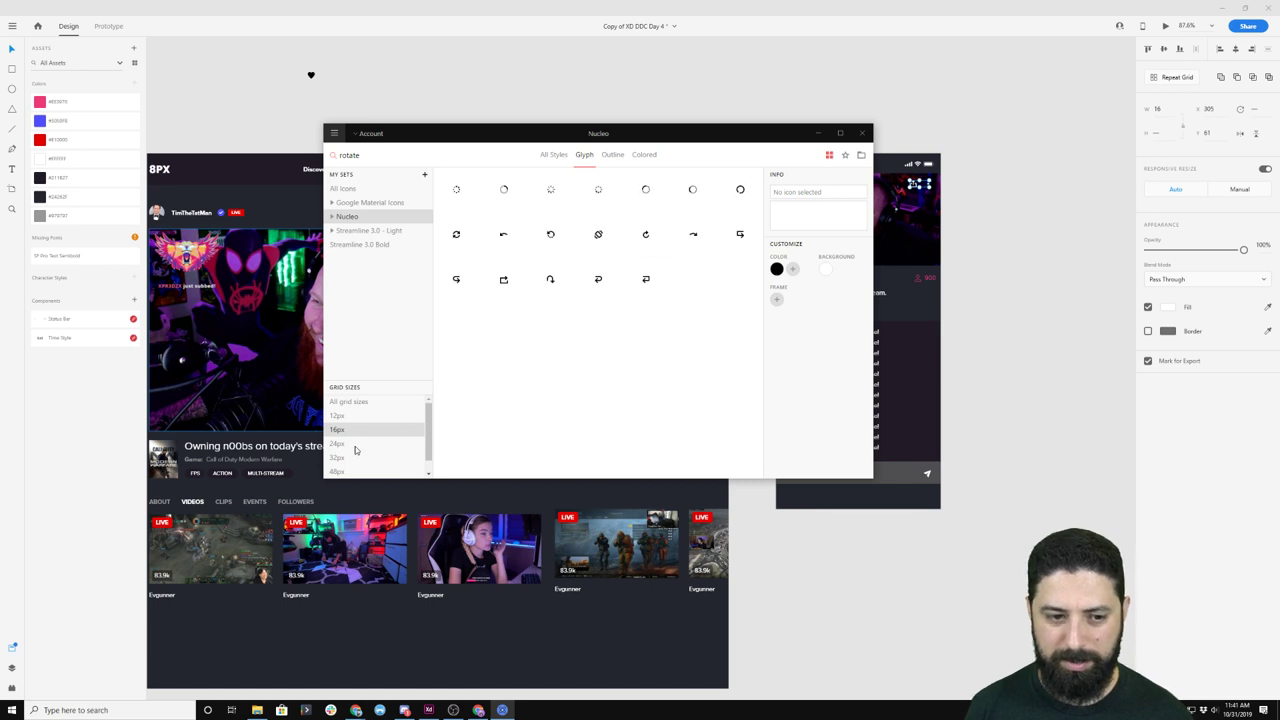
left_click(348, 448)
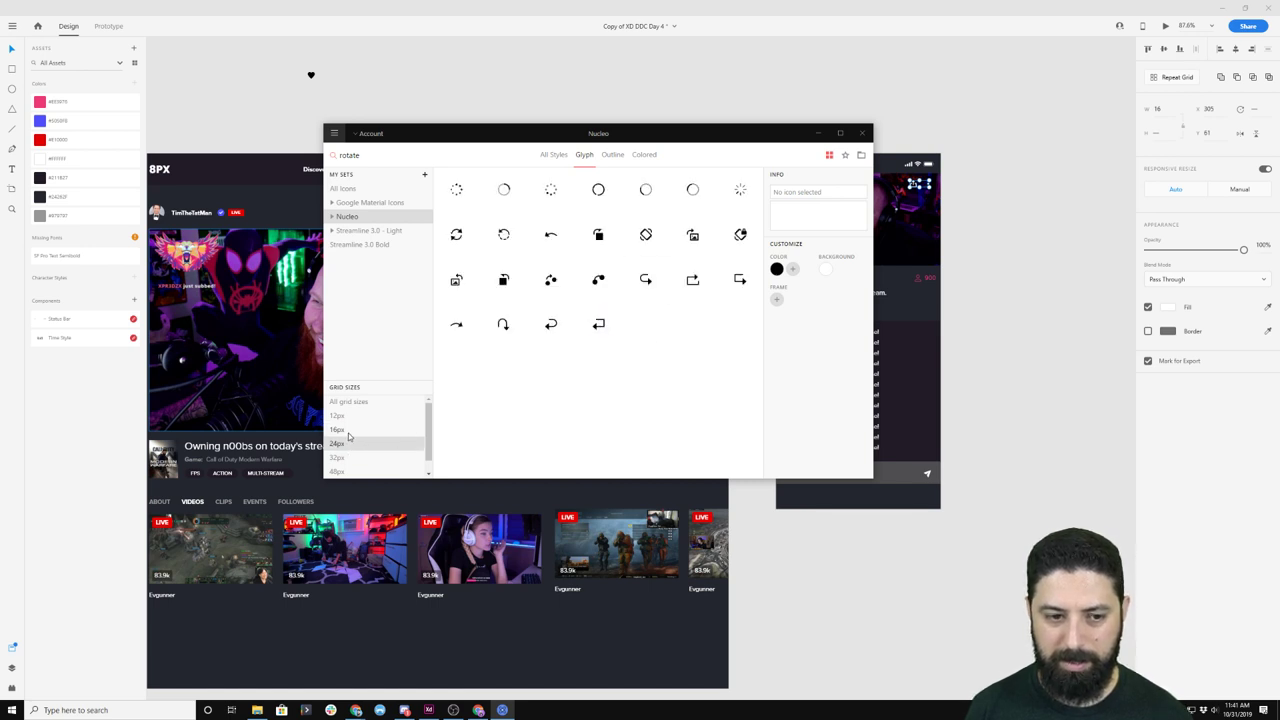
left_click(348, 430)
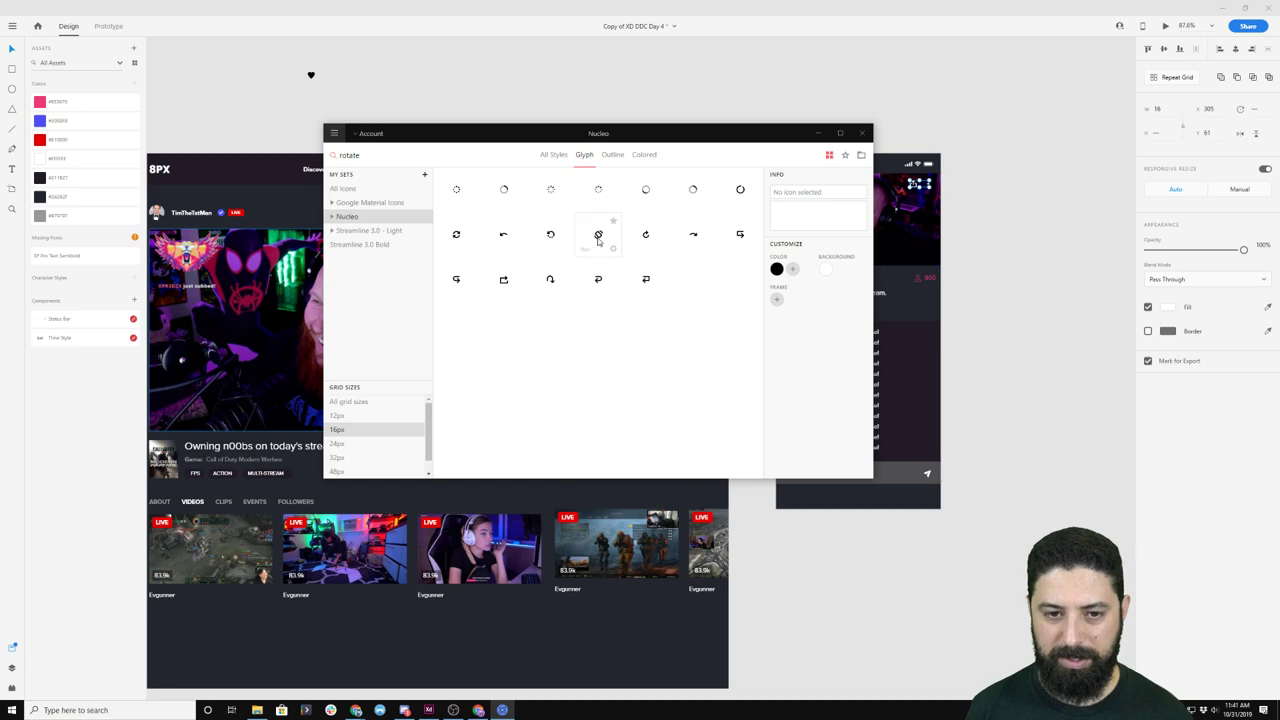
left_click_drag(601, 242, 1006, 245)
left_click(1020, 203)
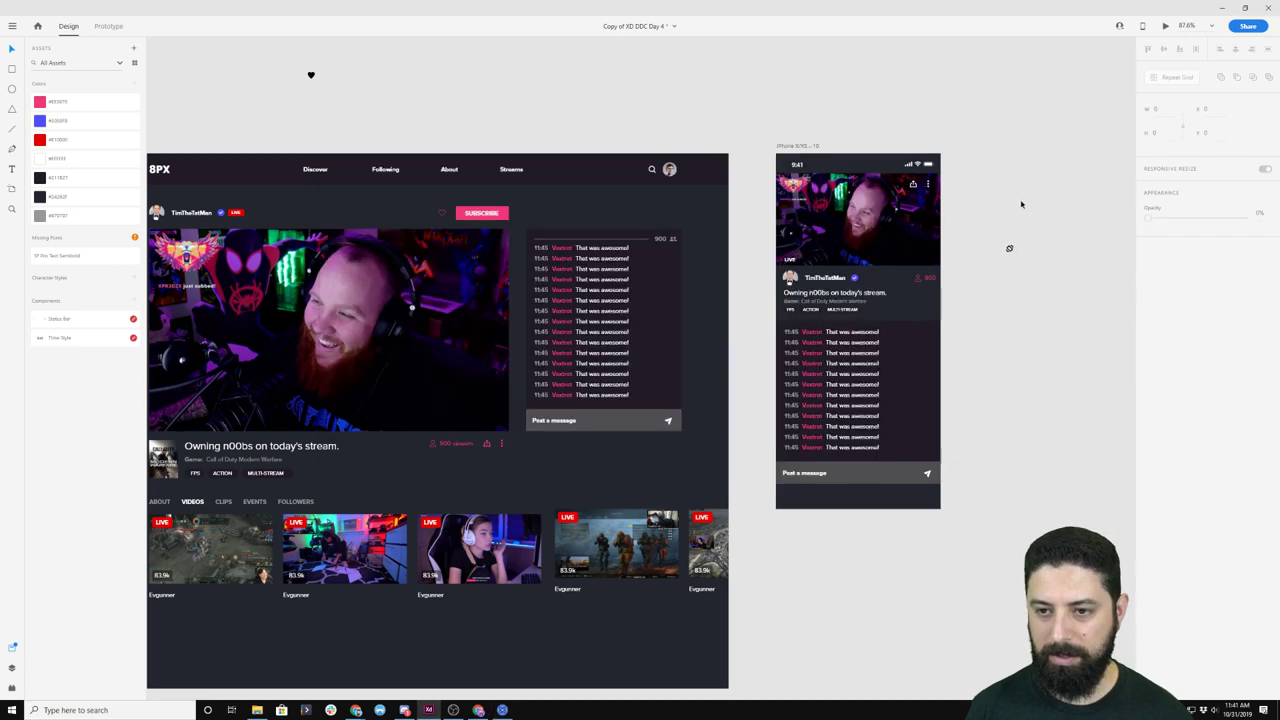
- Move the rotate-device icon into the mobile video's lower right corner and set its fill to white
scroll(1023, 259, "up", 3)
scroll(1023, 259, "up", 3)
left_click_drag(963, 177, 846, 255)
left_click(1168, 308)
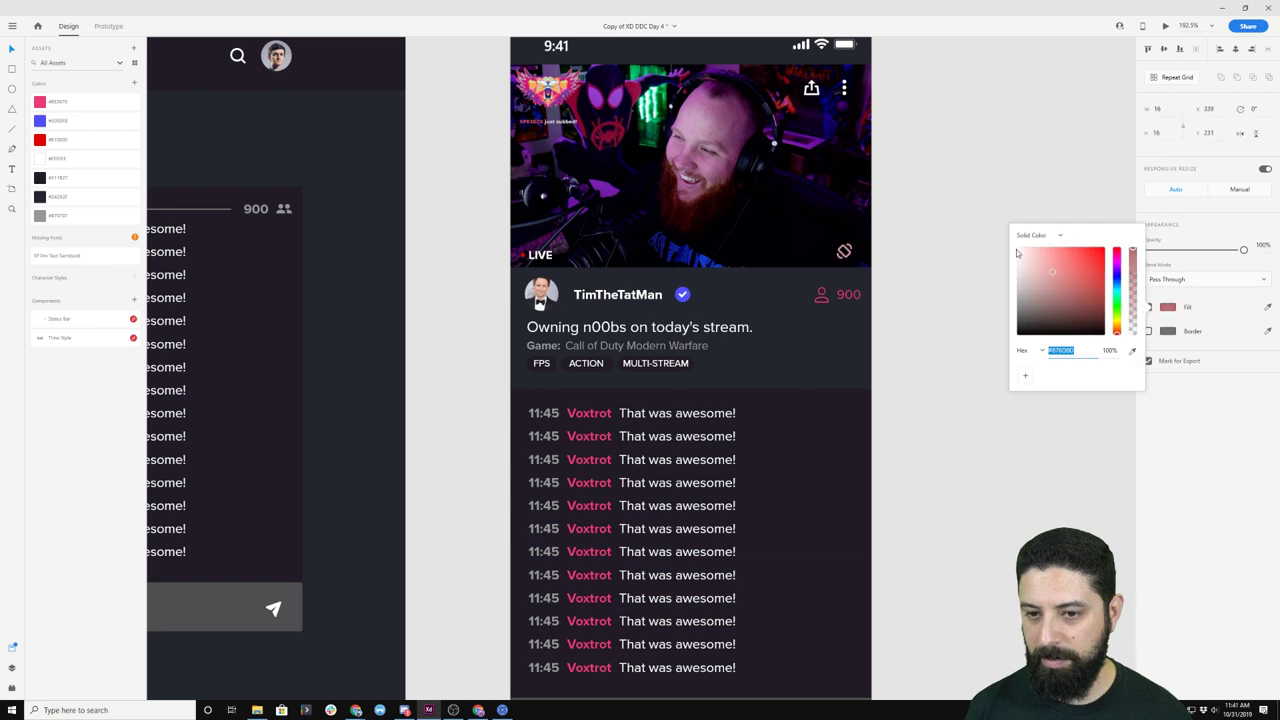
left_click(978, 185)
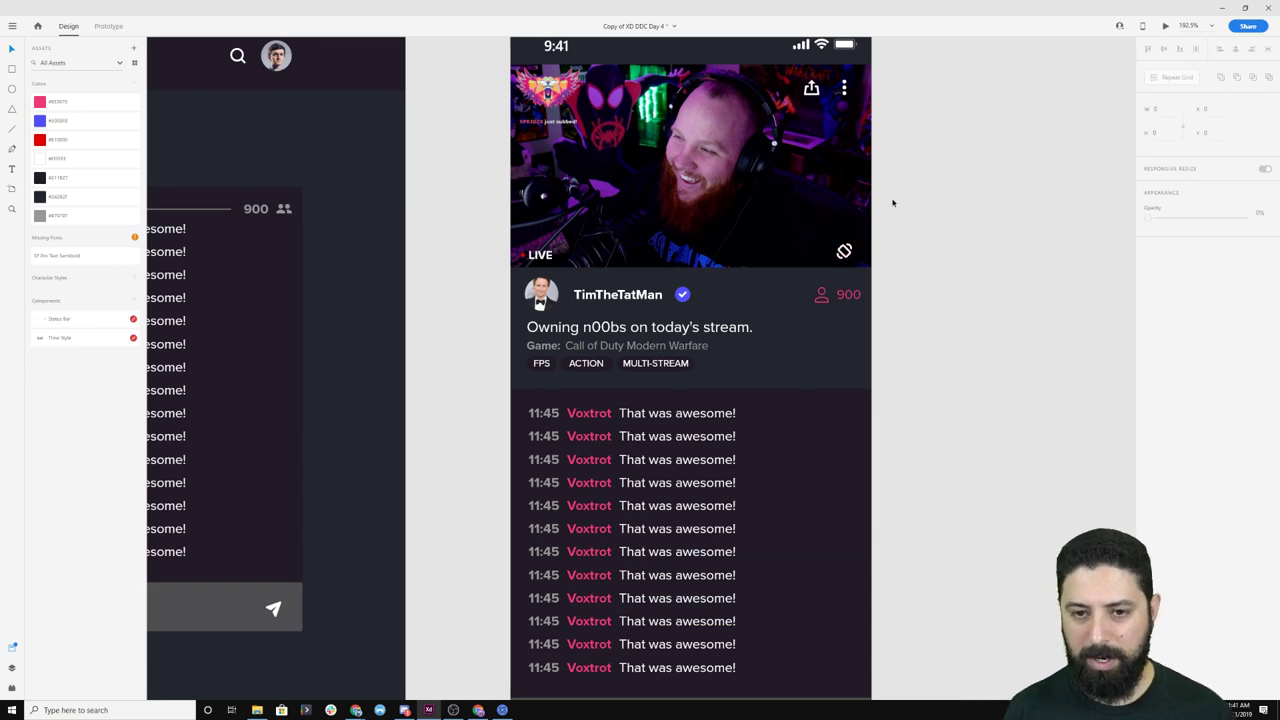
- Delete the pink viewer icon and count beside the mobile streamer's name, and remove the first message row of the mobile chat
scroll(882, 357, "down", 2)
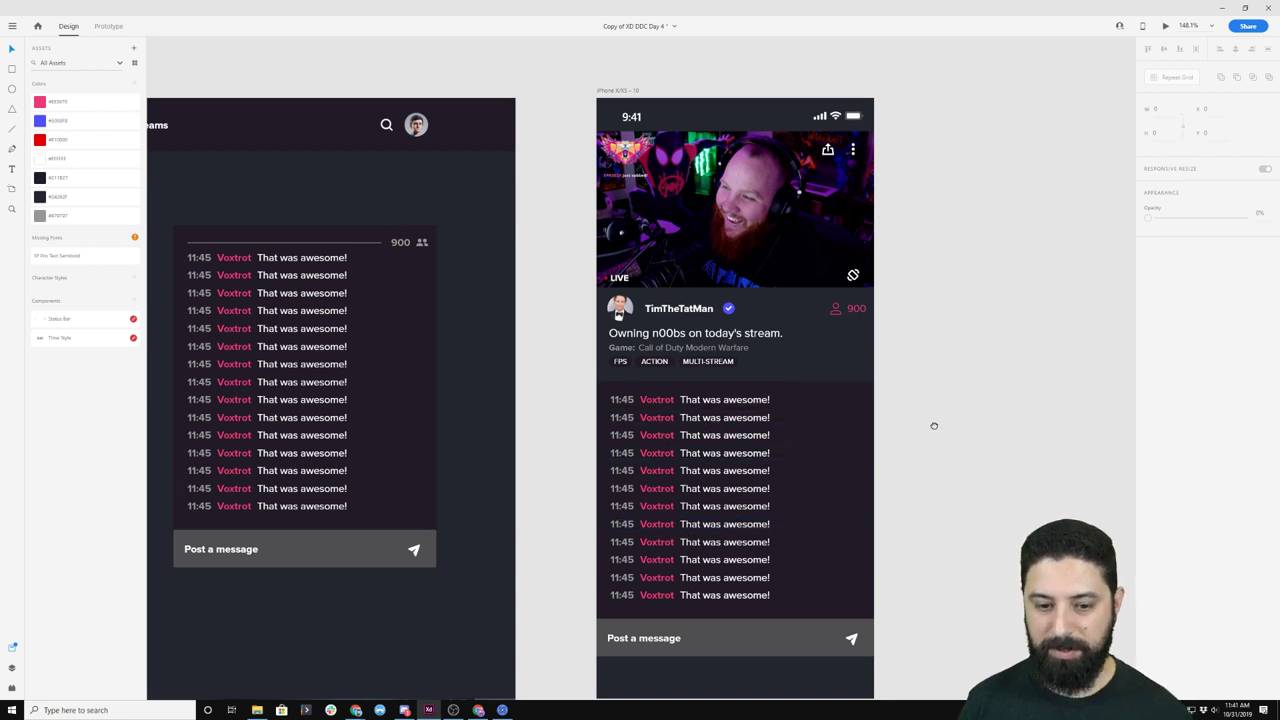
left_click_drag(931, 423, 843, 410)
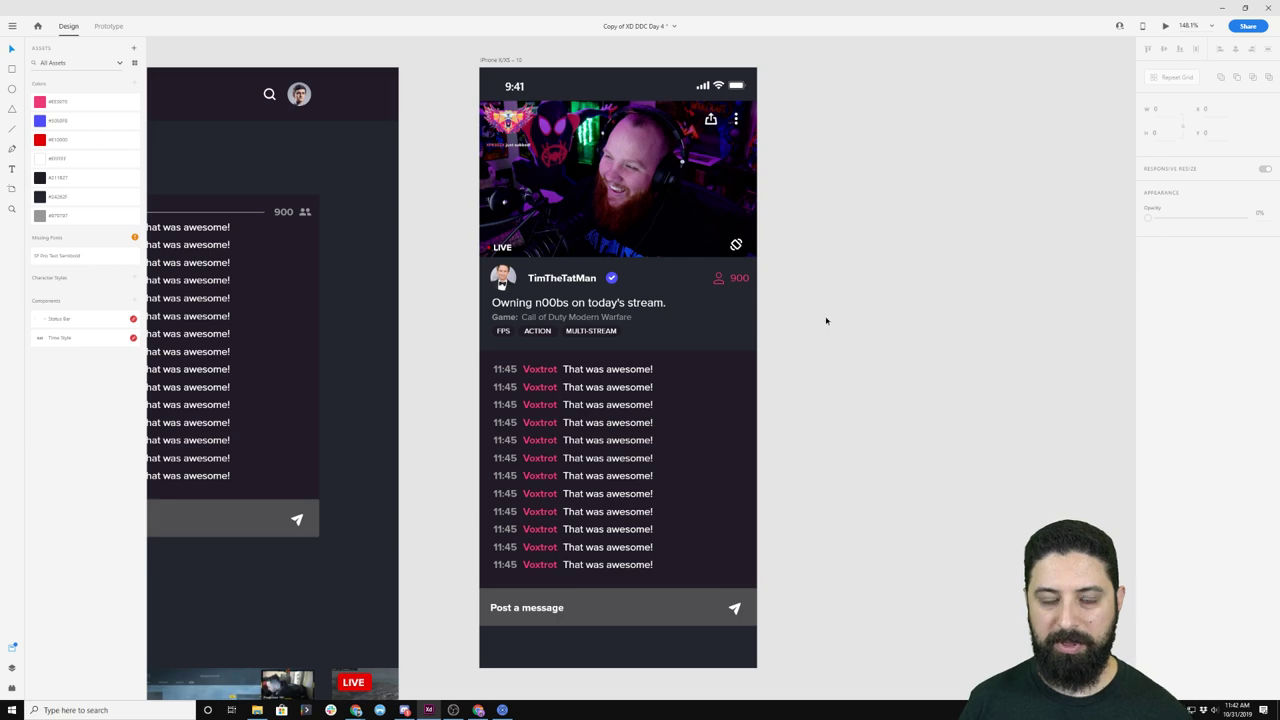
scroll(423, 366, "down", 5)
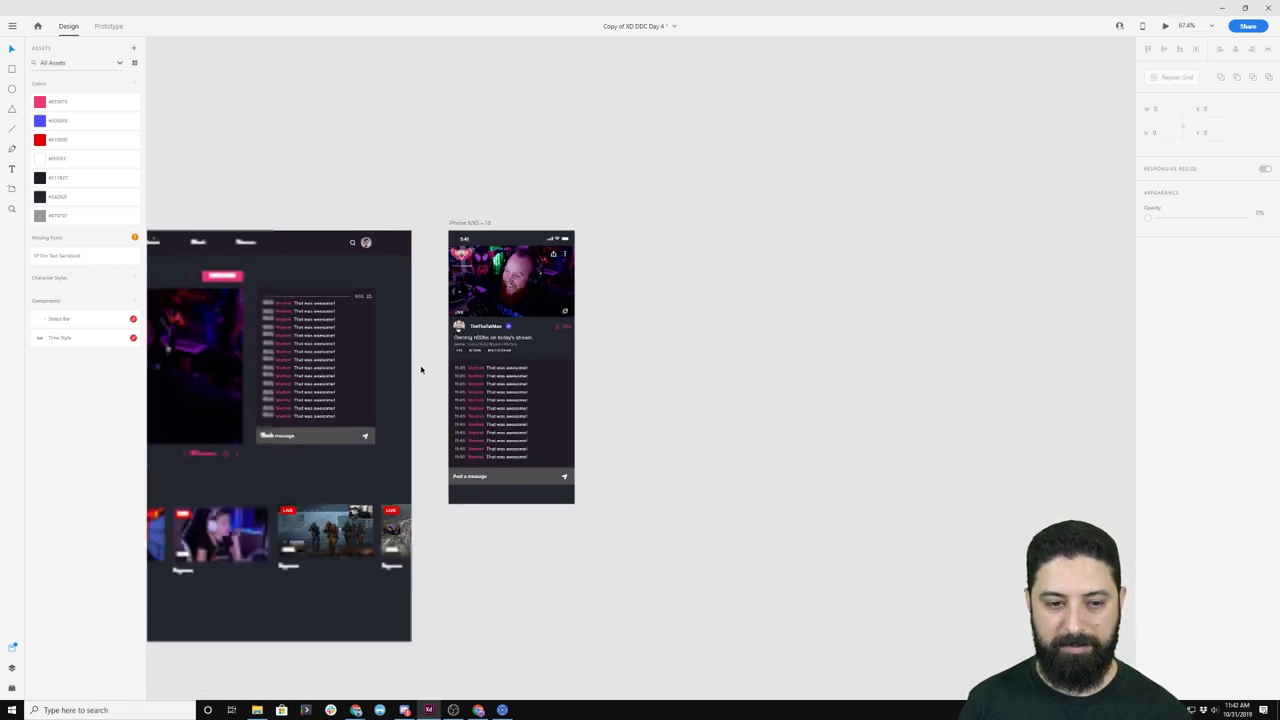
scroll(191, 149, "left", 5)
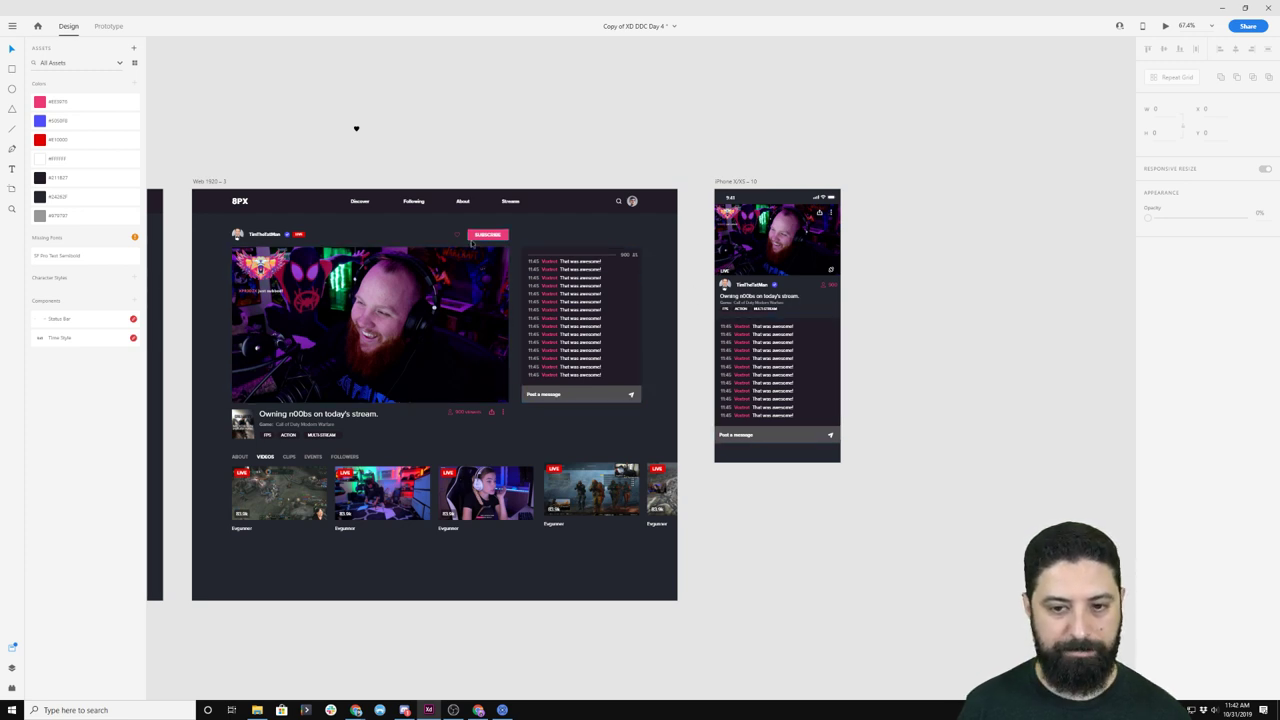
scroll(830, 288, "up", 5)
left_click(827, 286)
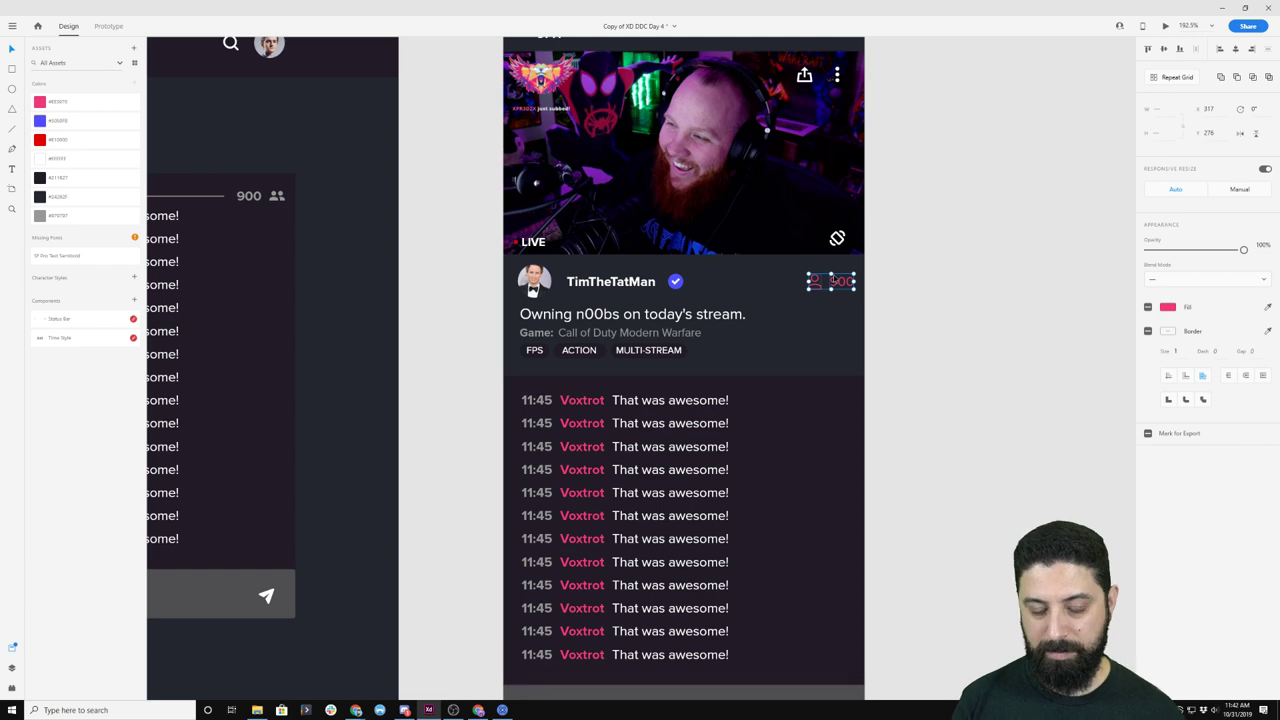
scroll(620, 420, "down", 2)
left_click(622, 366)
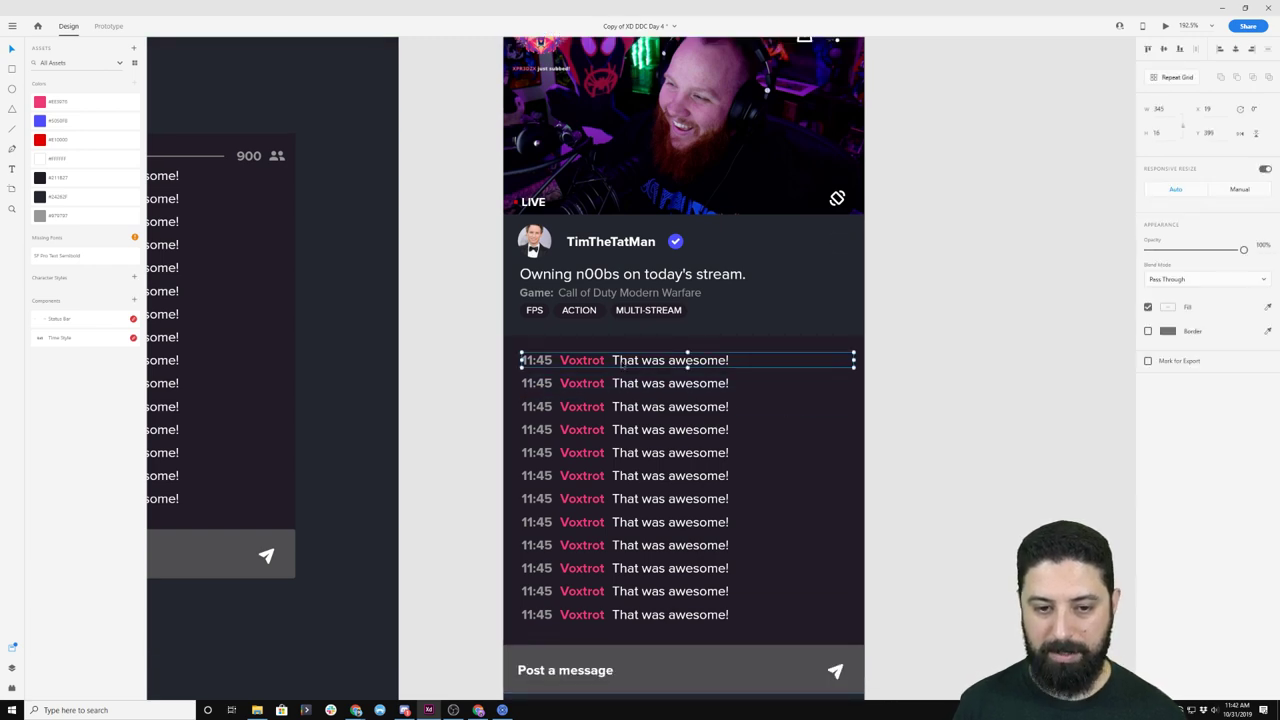
- Copy the divider line and grey viewer count from the desktop chat and place them above the first message of the mobile chat
scroll(310, 242, "down", 5)
left_click_drag(310, 242, 540, 238)
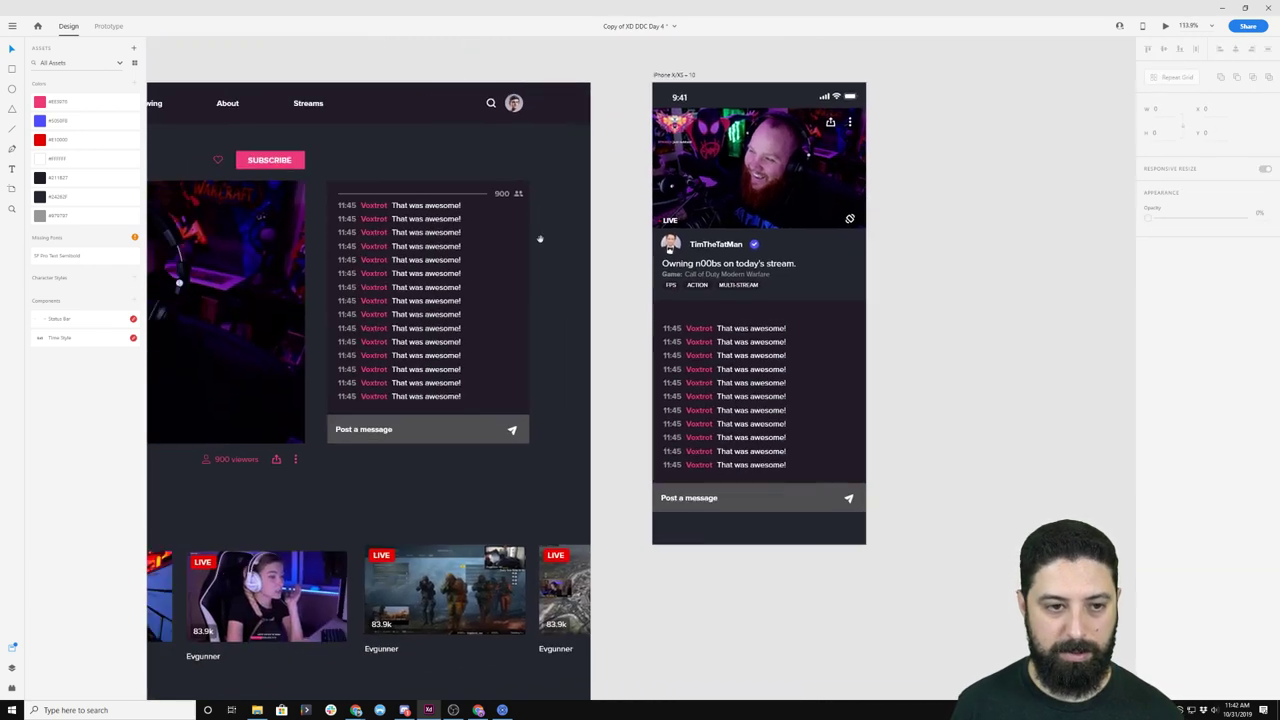
left_click(510, 220)
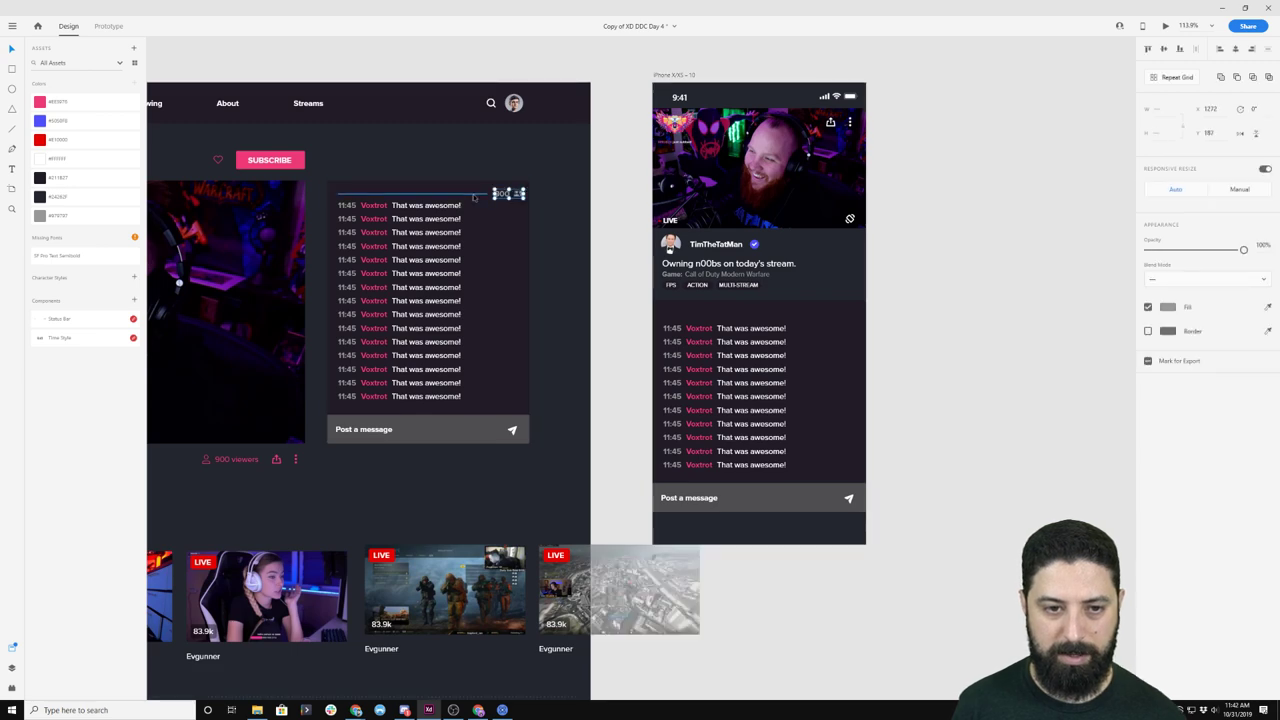
left_click(758, 332)
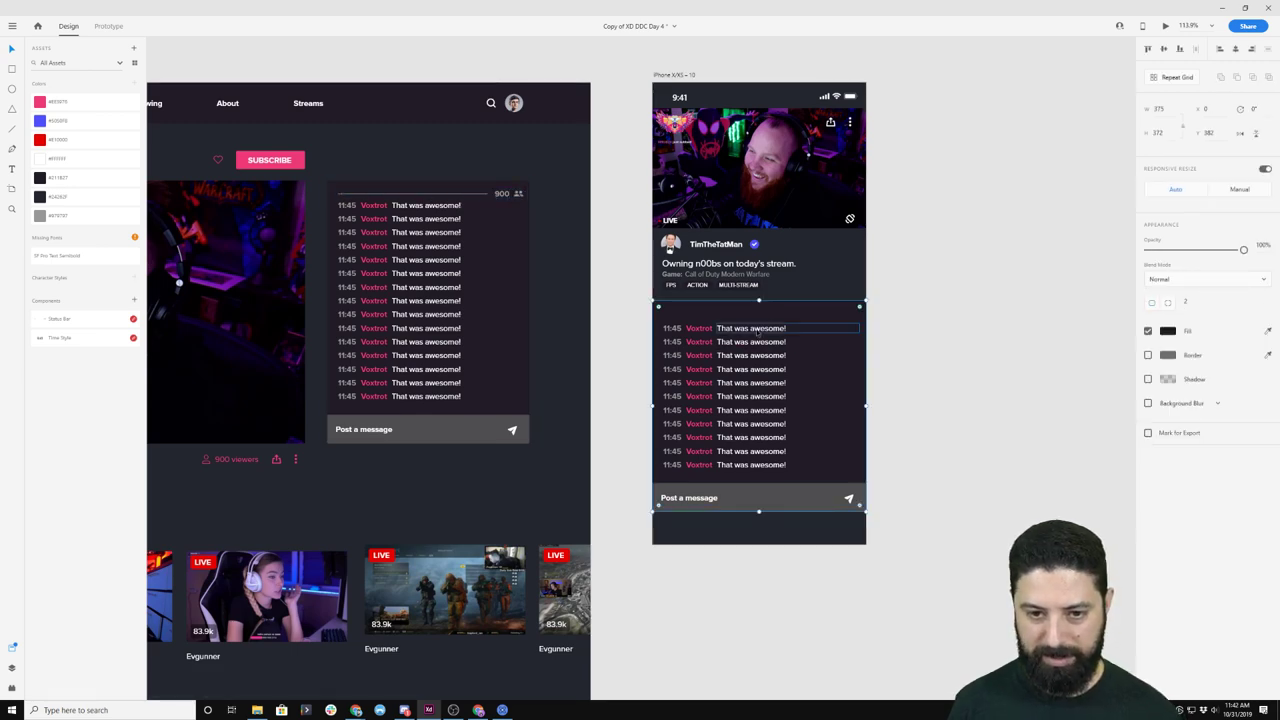
scroll(740, 331, "up", 5)
key("ctrl+v")
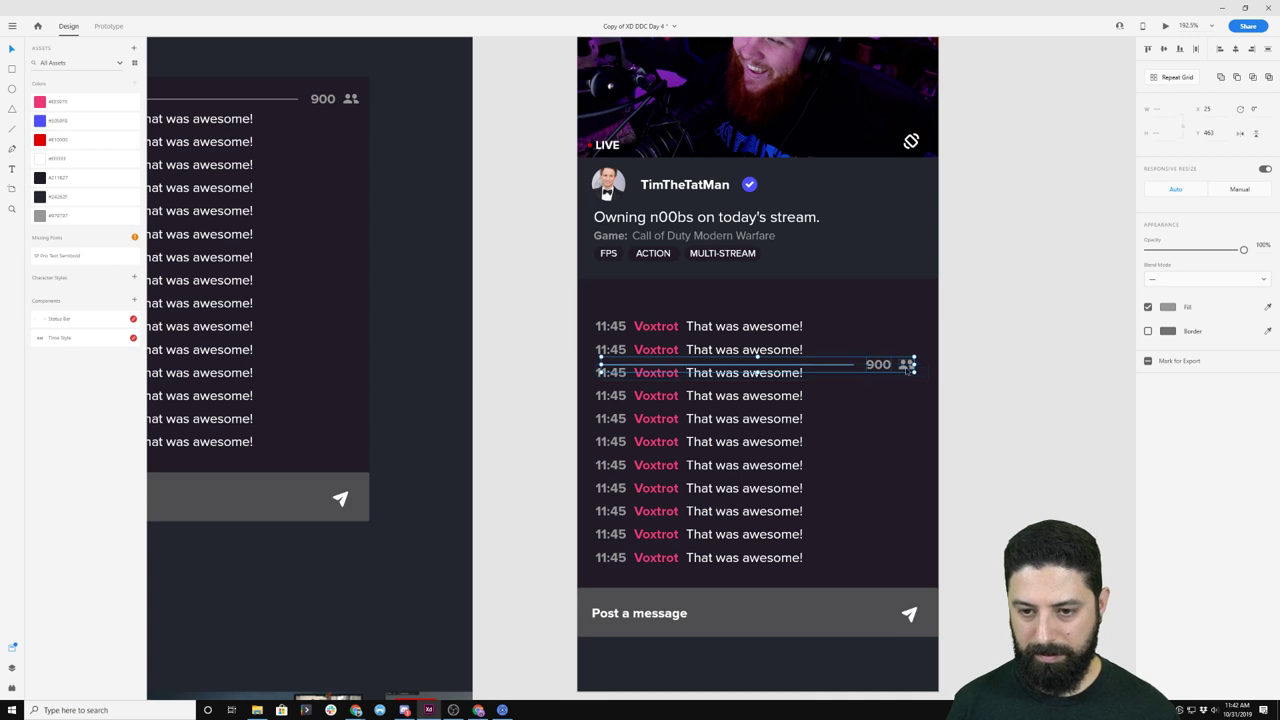
left_click_drag(907, 368, 909, 310)
key("Escape")
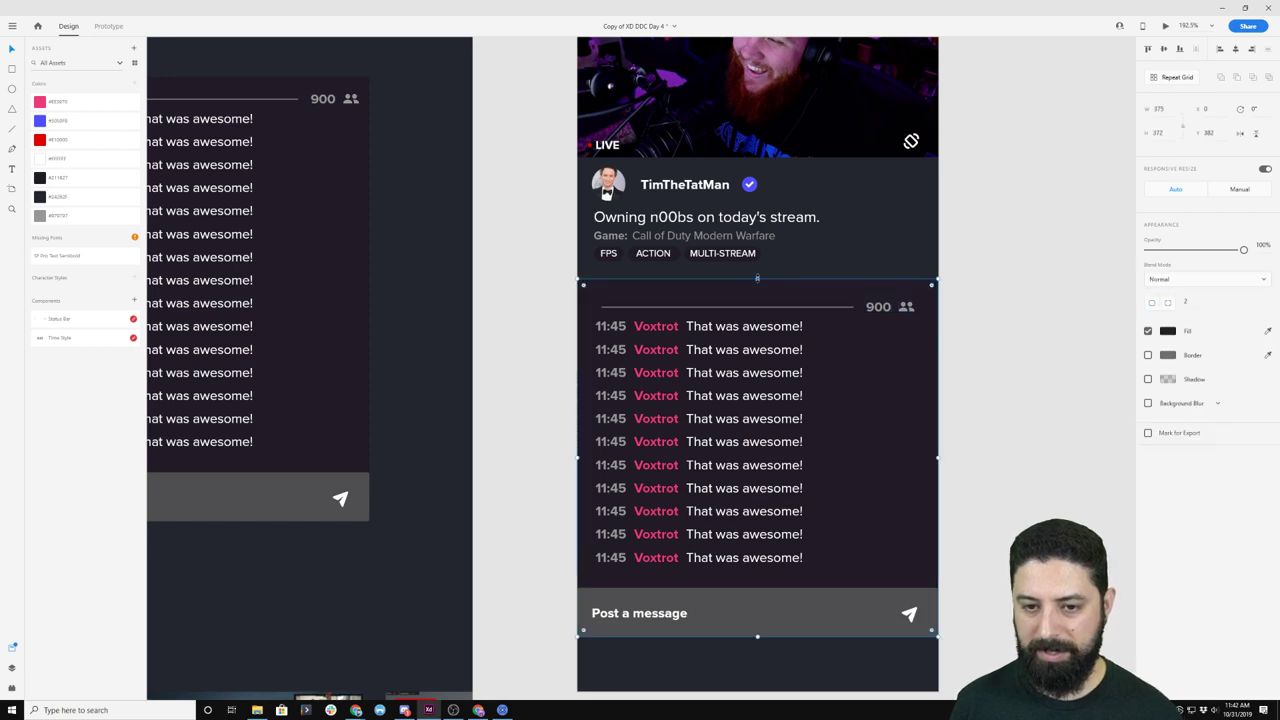
left_click(986, 277)
- Copy the desktop player's SUBSCRIBE button onto the mobile artboard and place it at the right end of the streamer's name row
scroll(979, 266, "up", 2)
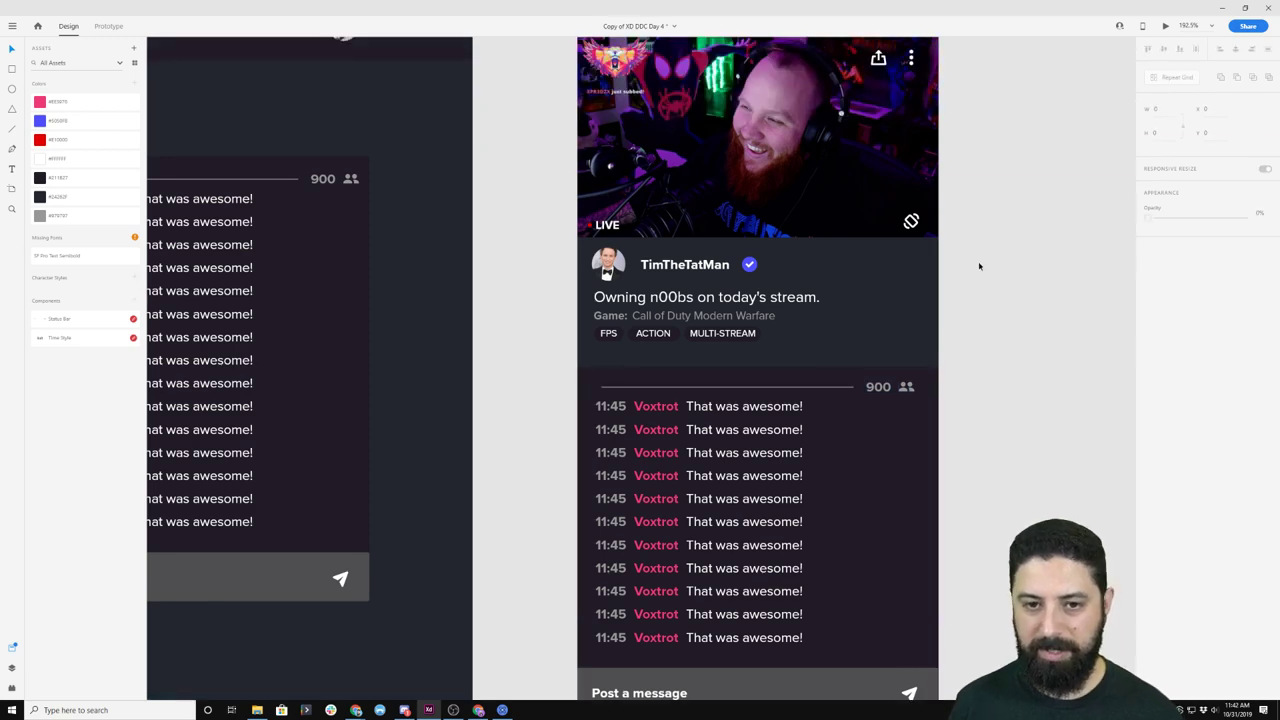
key("ctrl+0")
left_click(267, 151)
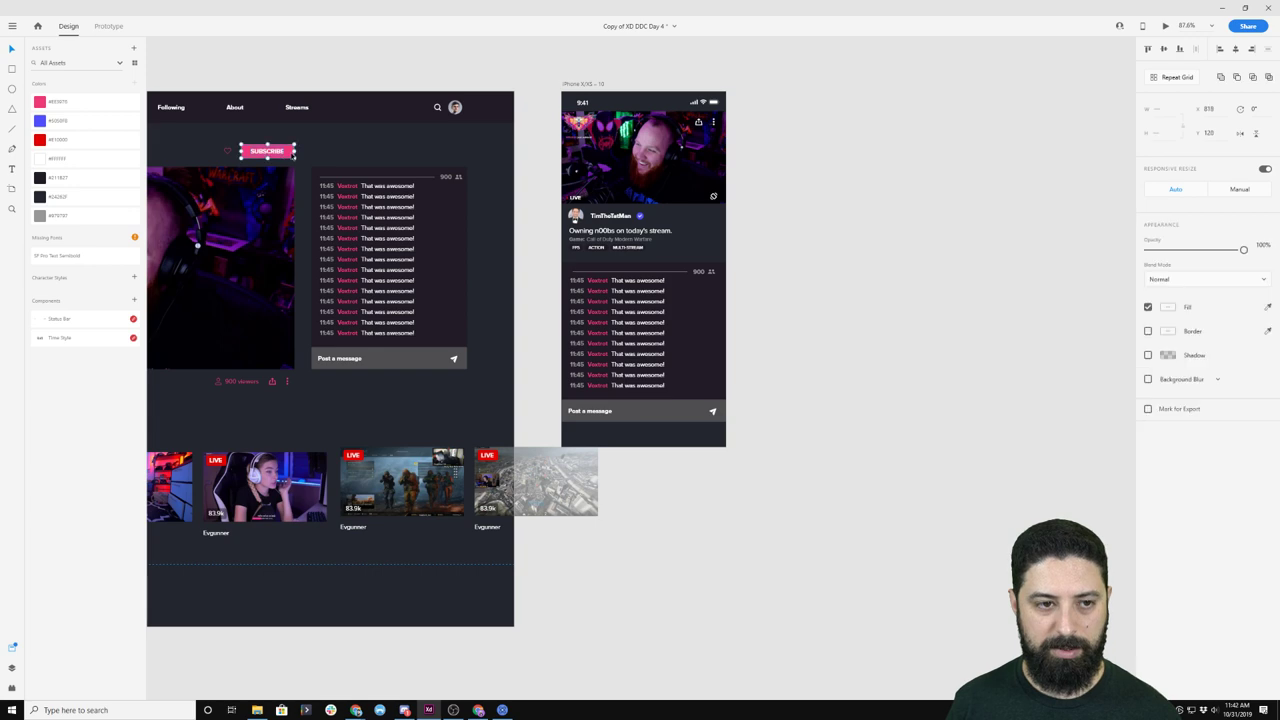
key("ctrl+c")
left_click(583, 85)
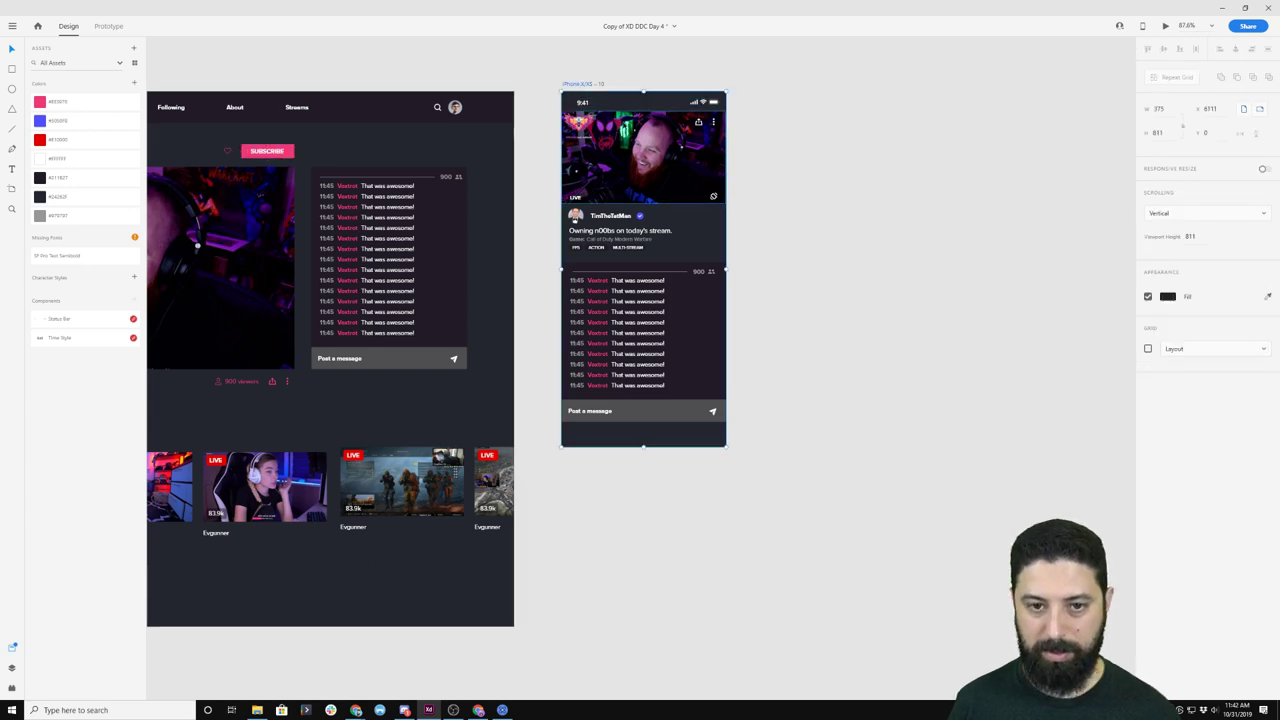
key("ctrl+v")
scroll(676, 258, "up", 4)
left_click_drag(613, 283, 726, 168)
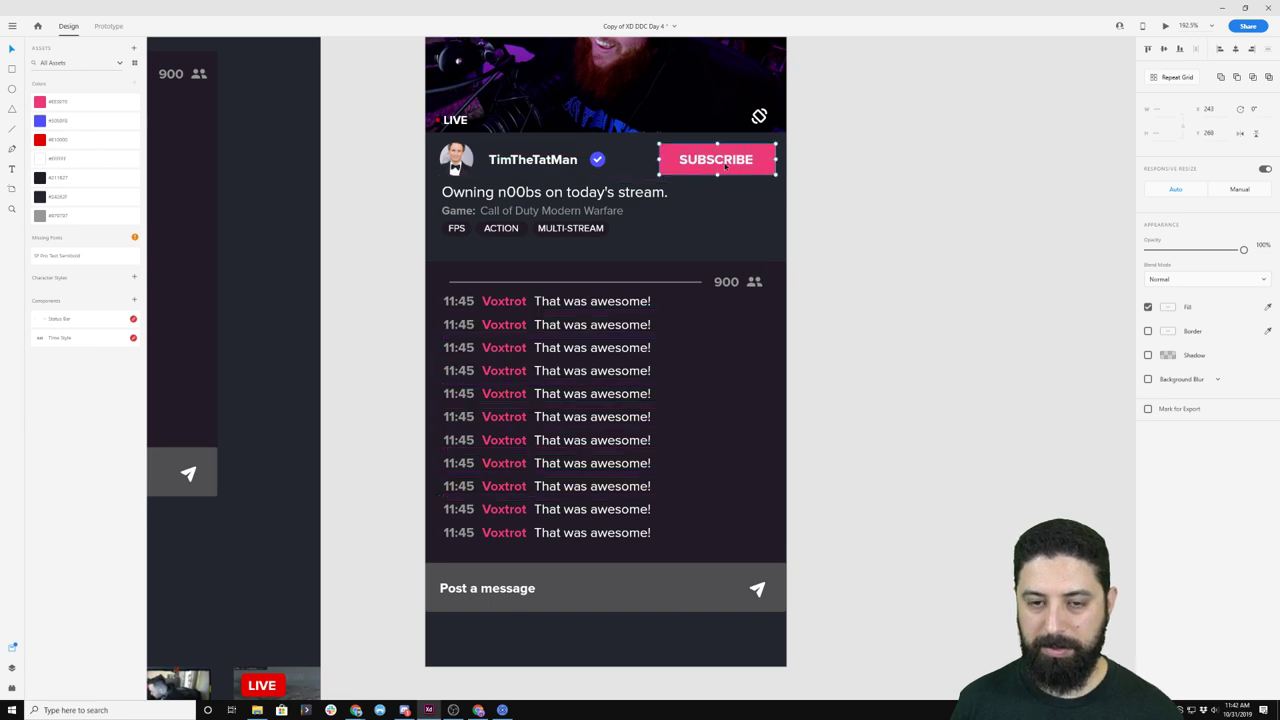
left_click(893, 213)
- Duplicate the finished mobile player artboard and place the copy directly to its right
scroll(793, 166, "down", 3)
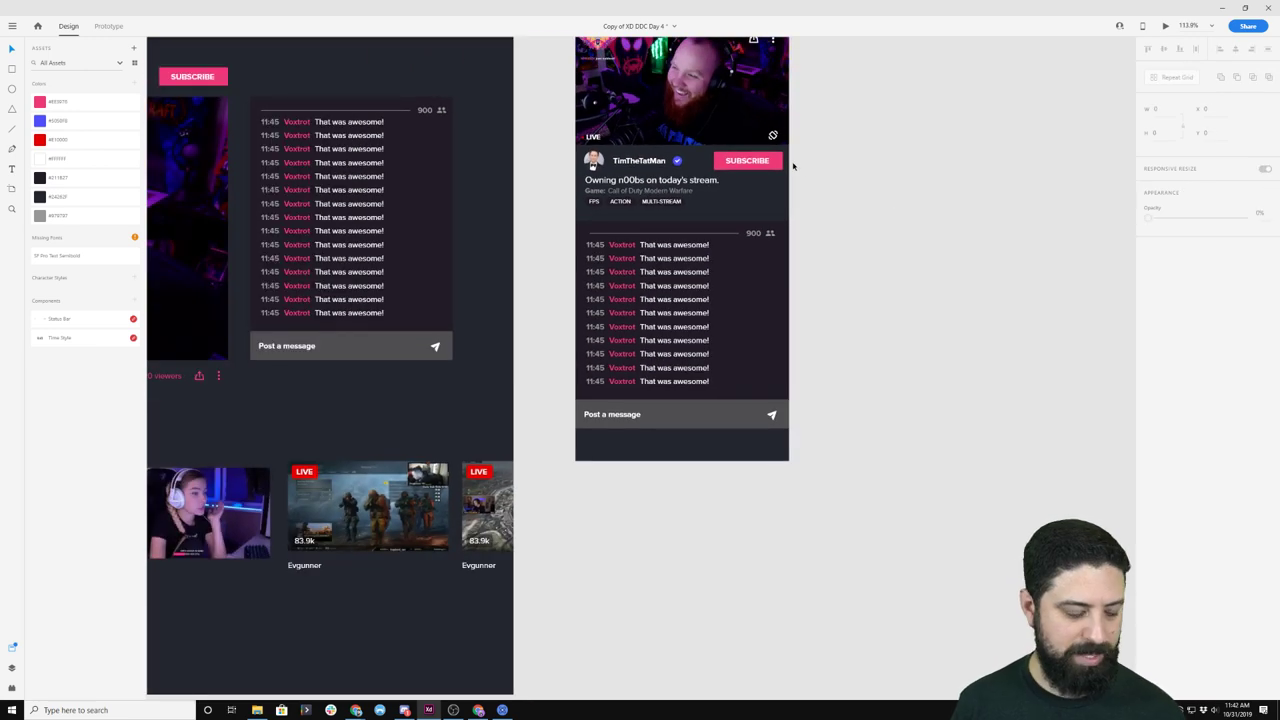
scroll(805, 167, "up", 2)
left_click_drag(814, 106, 951, 143)
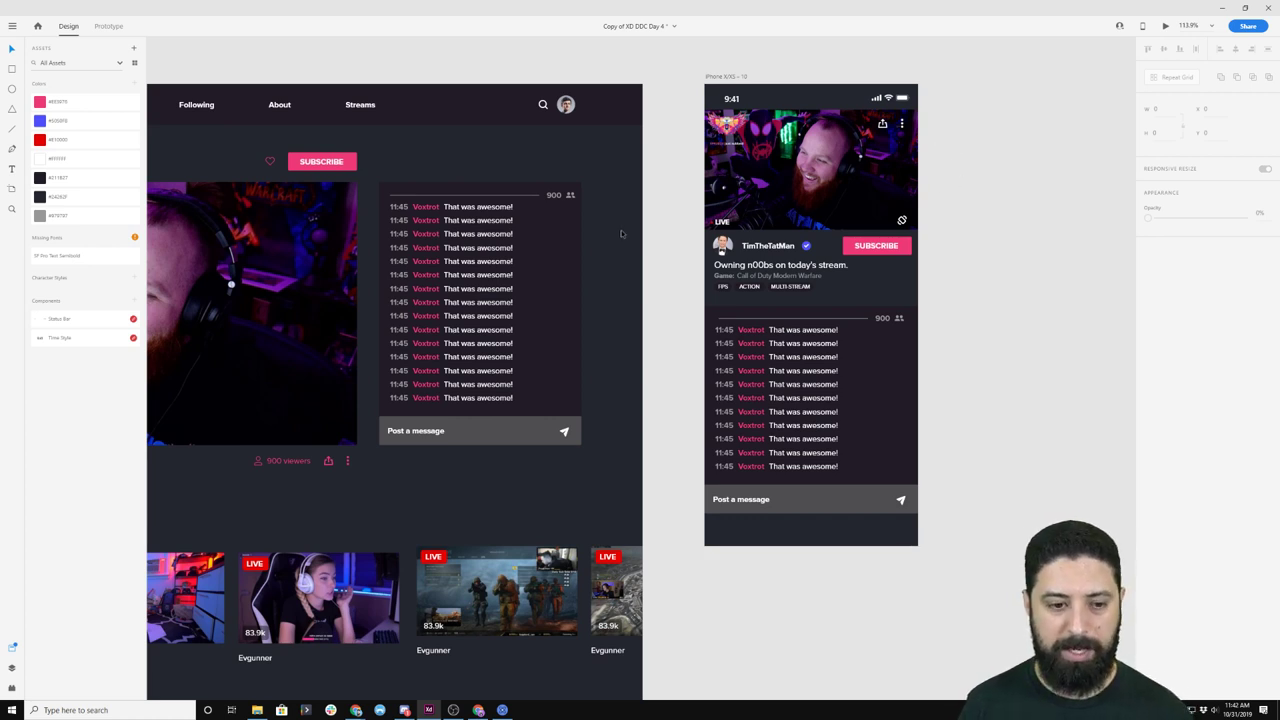
scroll(621, 233, "down", 2)
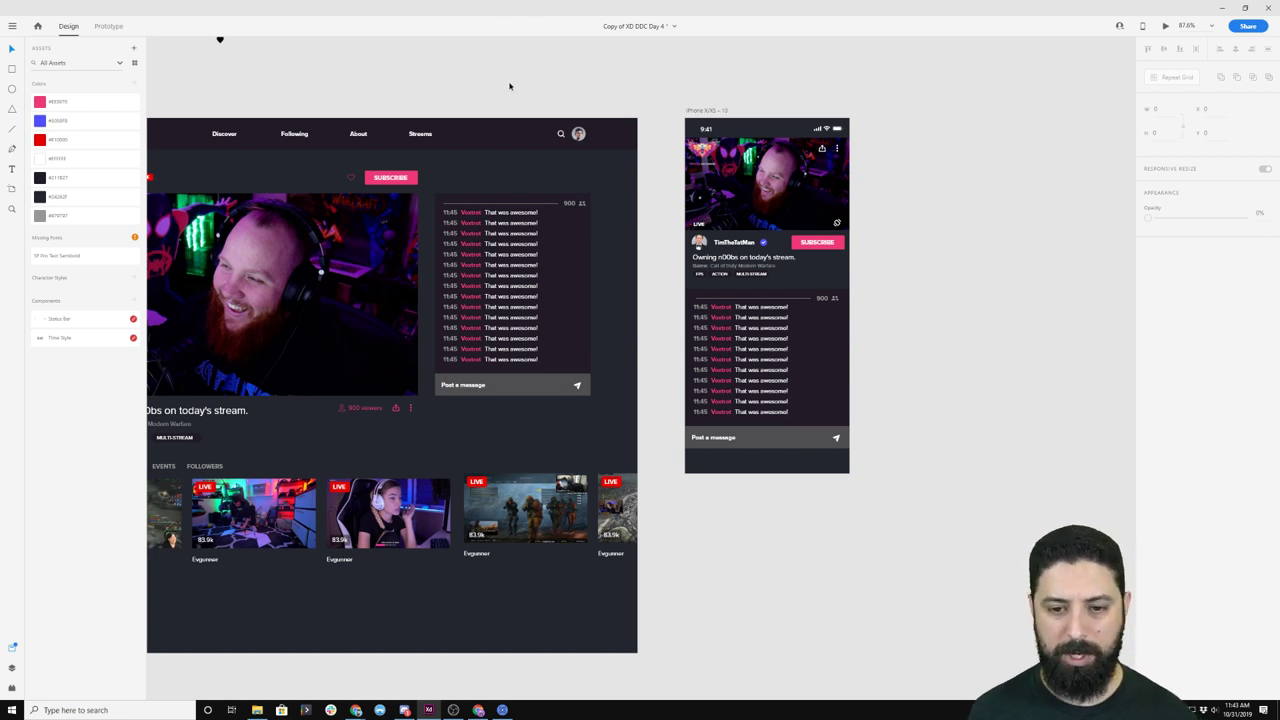
left_click_drag(490, 97, 640, 110)
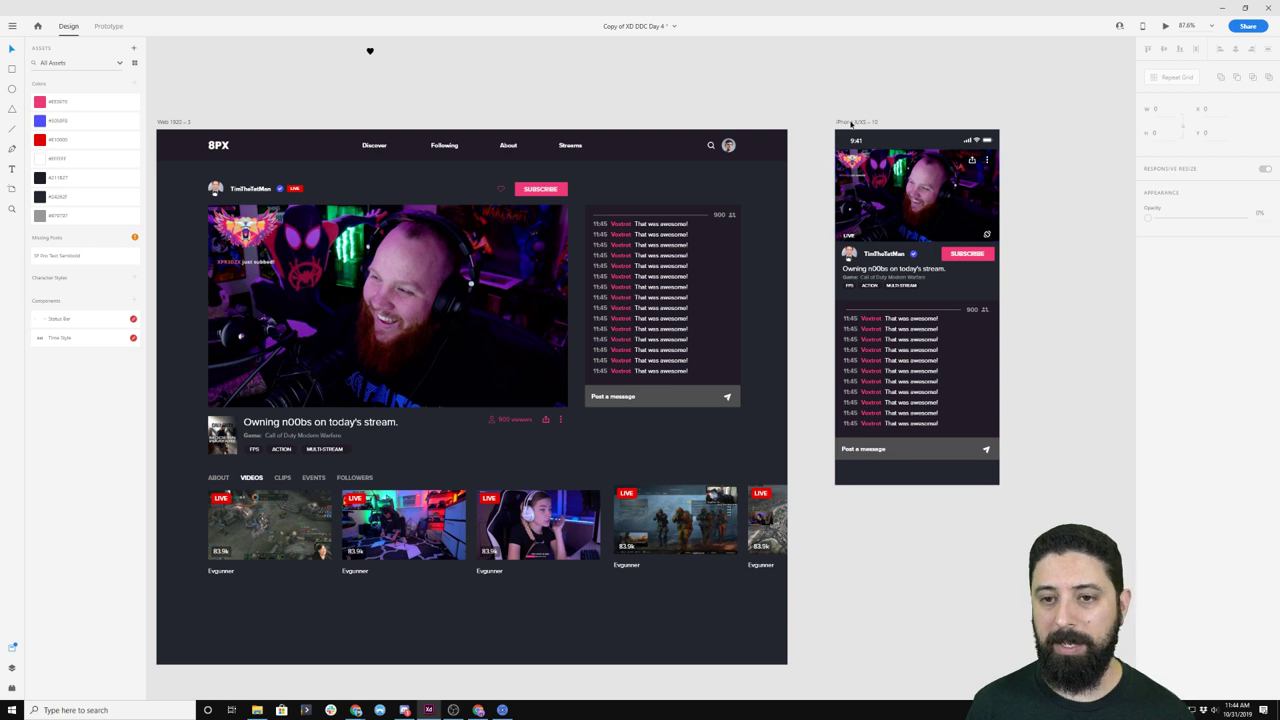
left_click_drag(851, 123, 1037, 114)
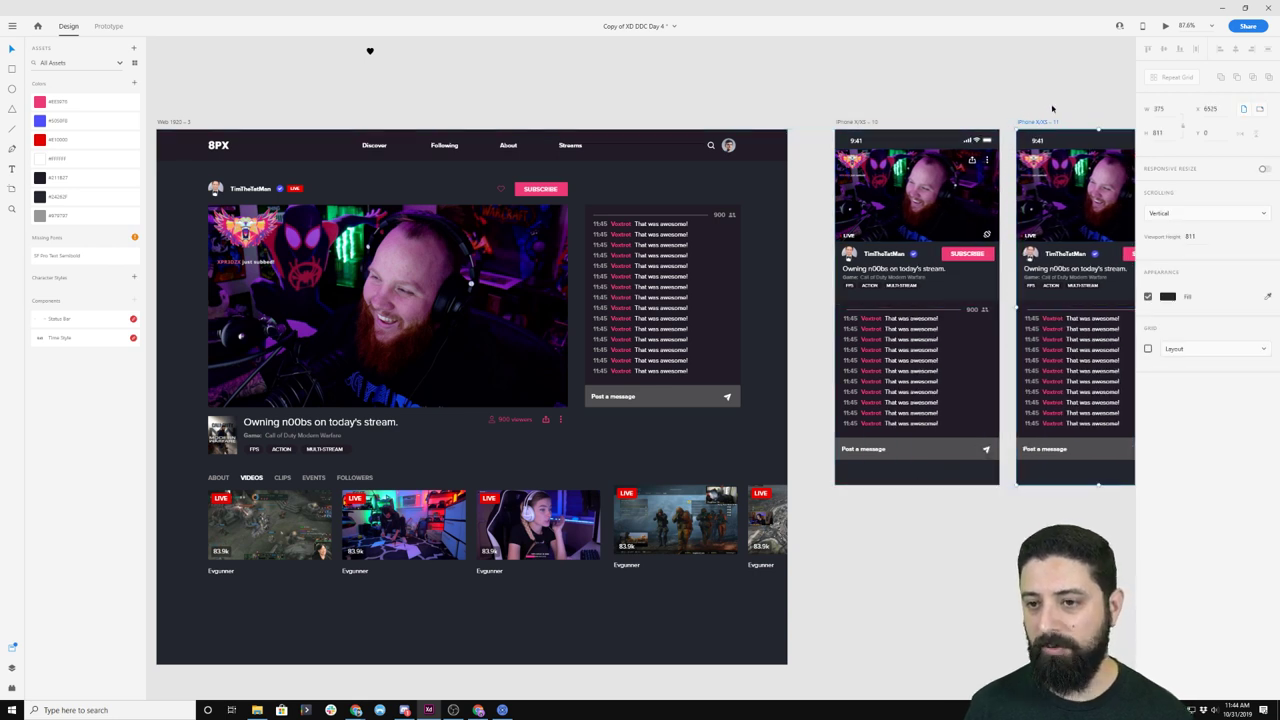
scroll(1051, 109, "right", 5)
left_click(994, 234)
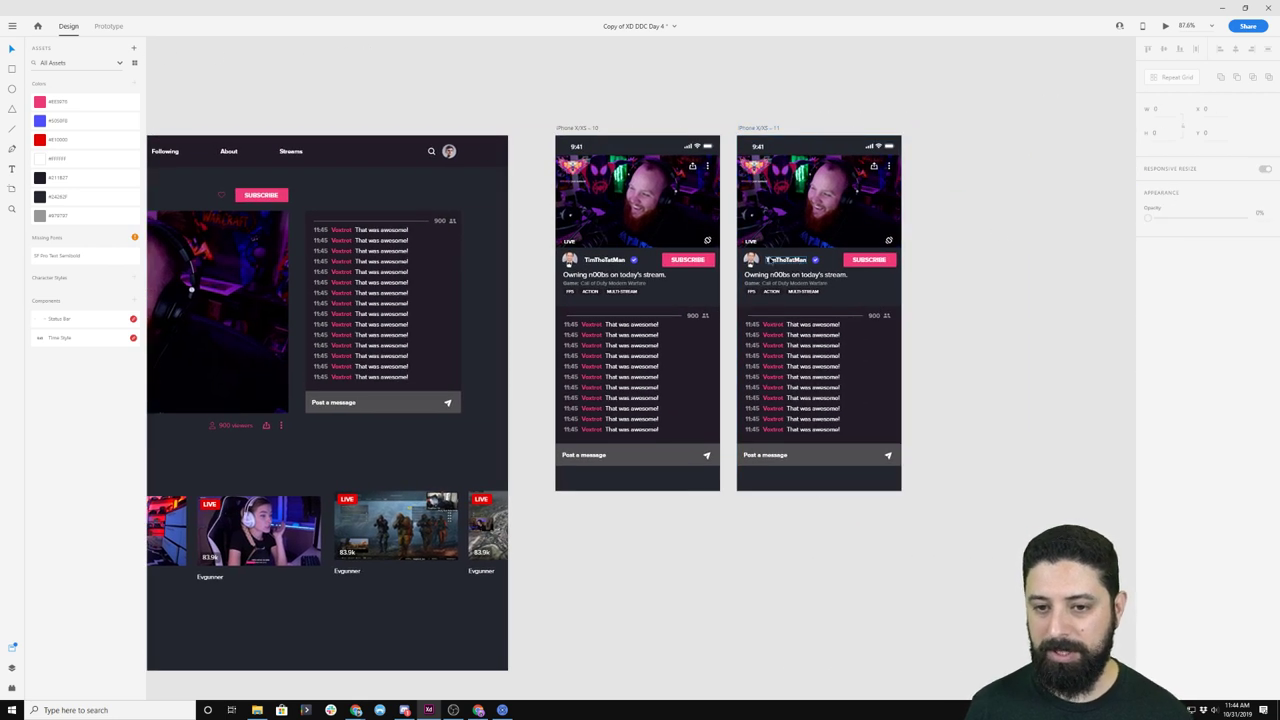
left_click_drag(772, 232, 1004, 241)
left_click(771, 231)
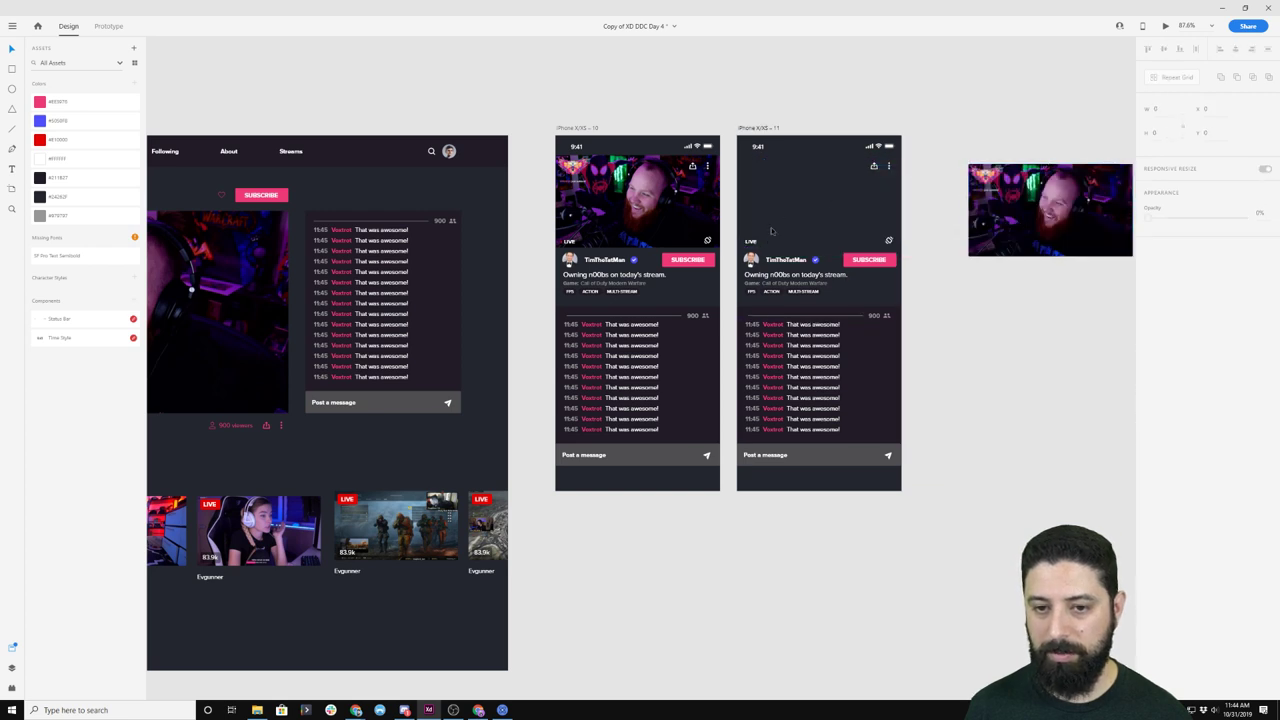
key("ctrl+z")
- Move the duplicated artboard's video image and its overlay icons onto the empty canvas beside the artboard
left_click(949, 166)
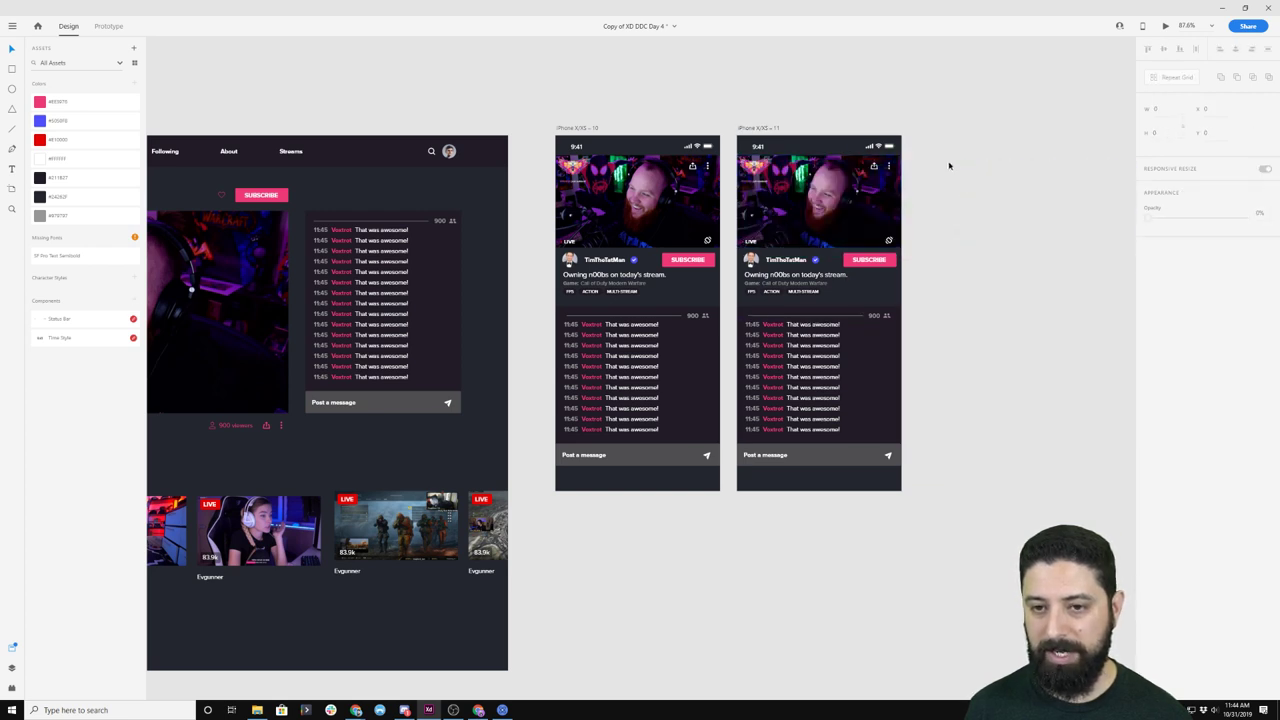
left_click_drag(928, 158, 1008, 238)
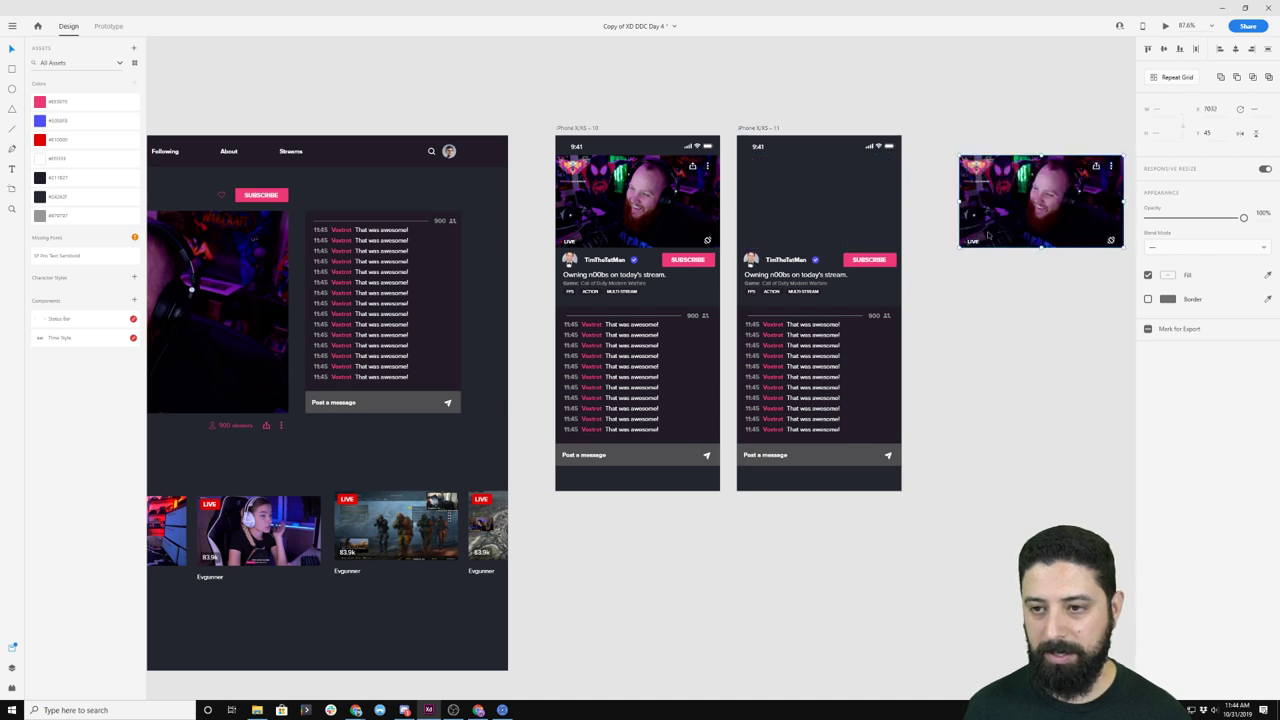
left_click(760, 240)
key("Escape")
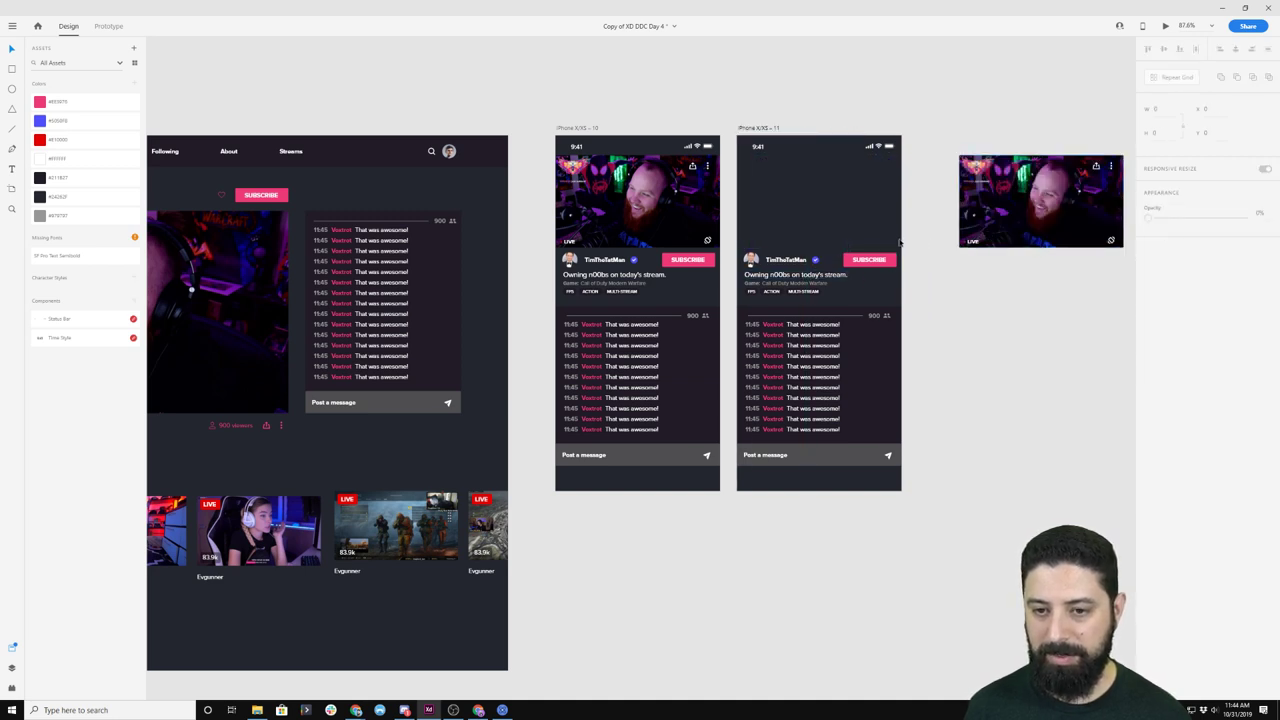
- Move the streamer and stream details up under the status bar on the duplicated artboard, and delete its chat section
left_click_drag(898, 242, 799, 189)
key("Escape")
left_click_drag(751, 266, 920, 480)
key("Delete")
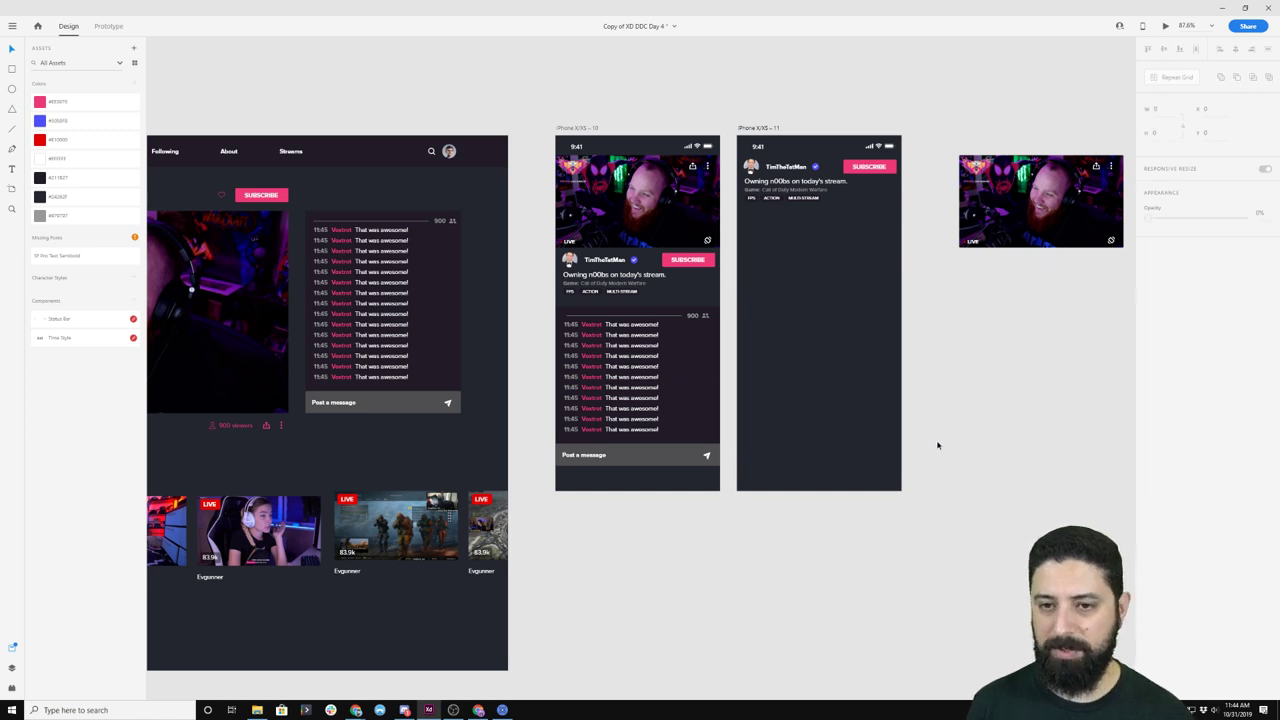
- Group the set-aside video with its overlay icons and place it full width below the stream details on the duplicated artboard
left_click_drag(958, 136, 1117, 307)
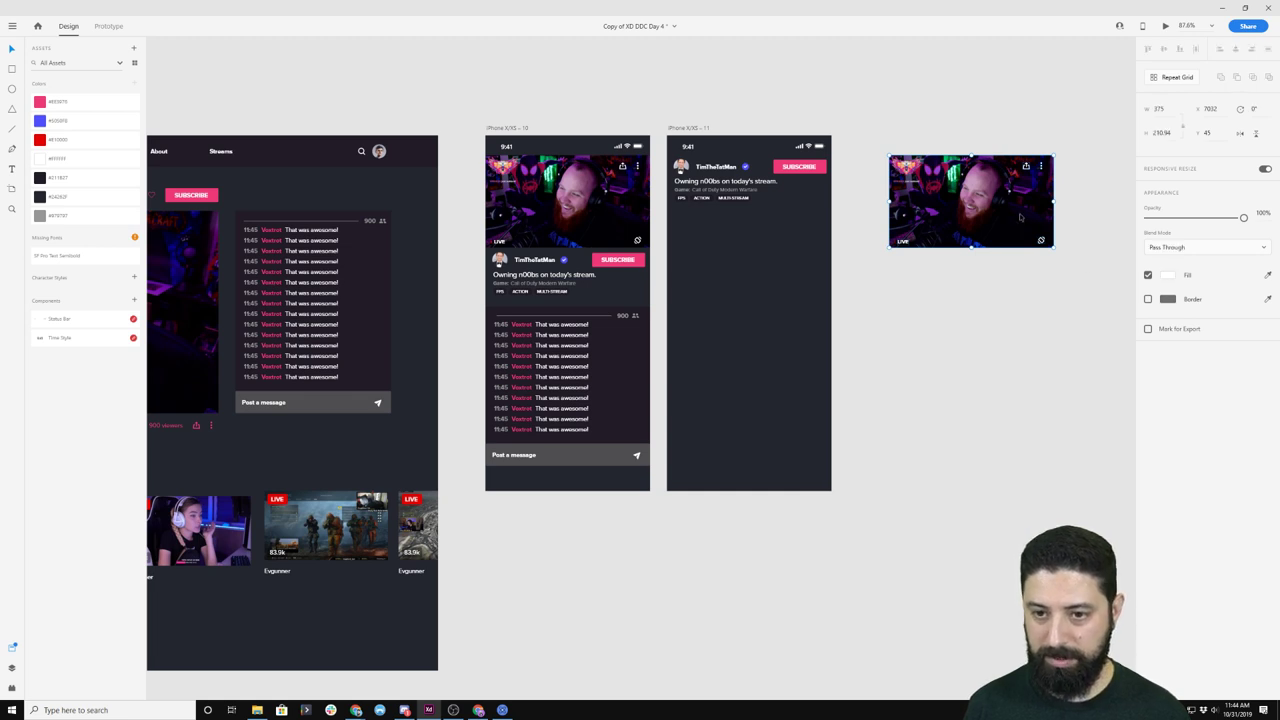
left_click_drag(863, 109, 1106, 314)
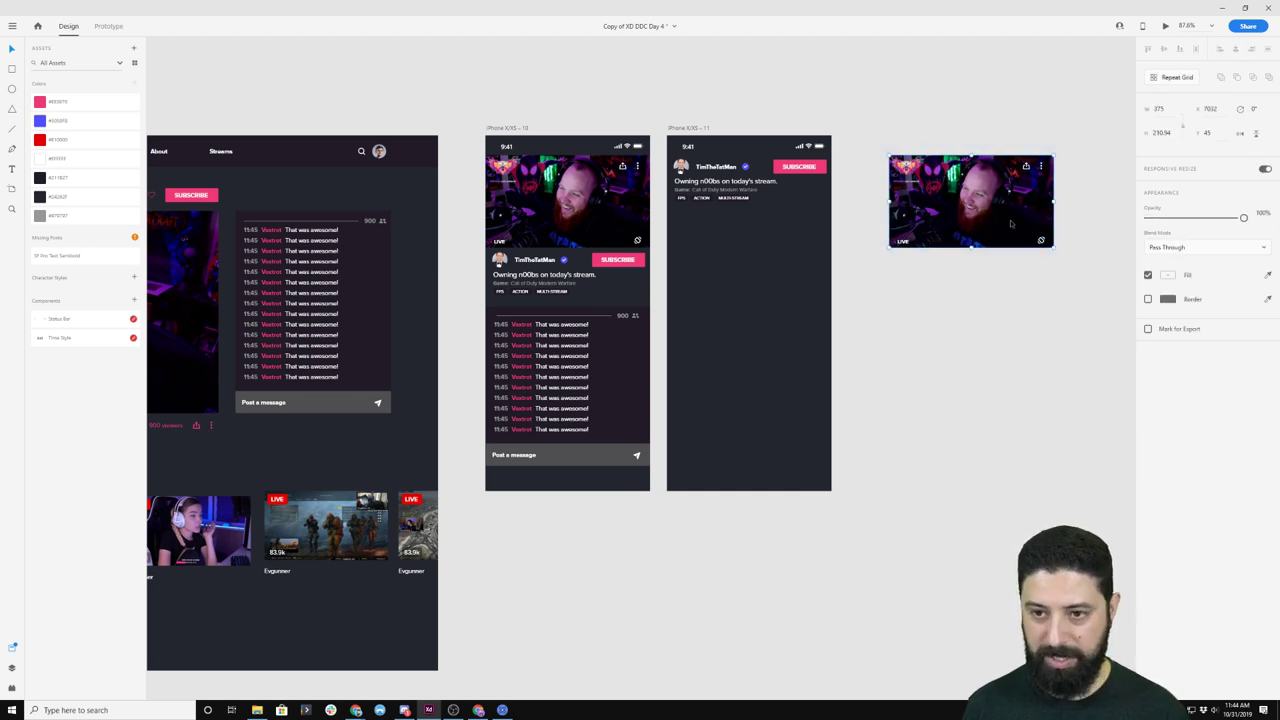
left_click_drag(1010, 222, 790, 278)
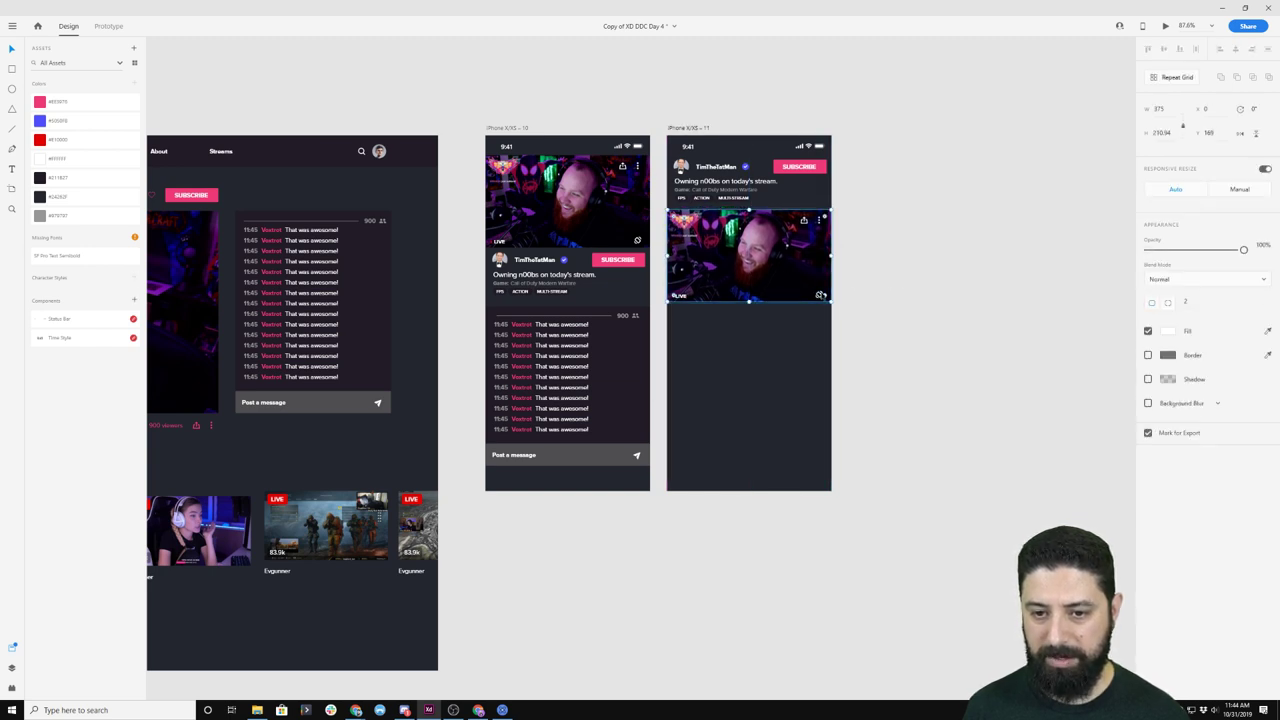
- Delete the share, more-options and rotate icons from the video on the duplicated artboard
double_click(820, 295)
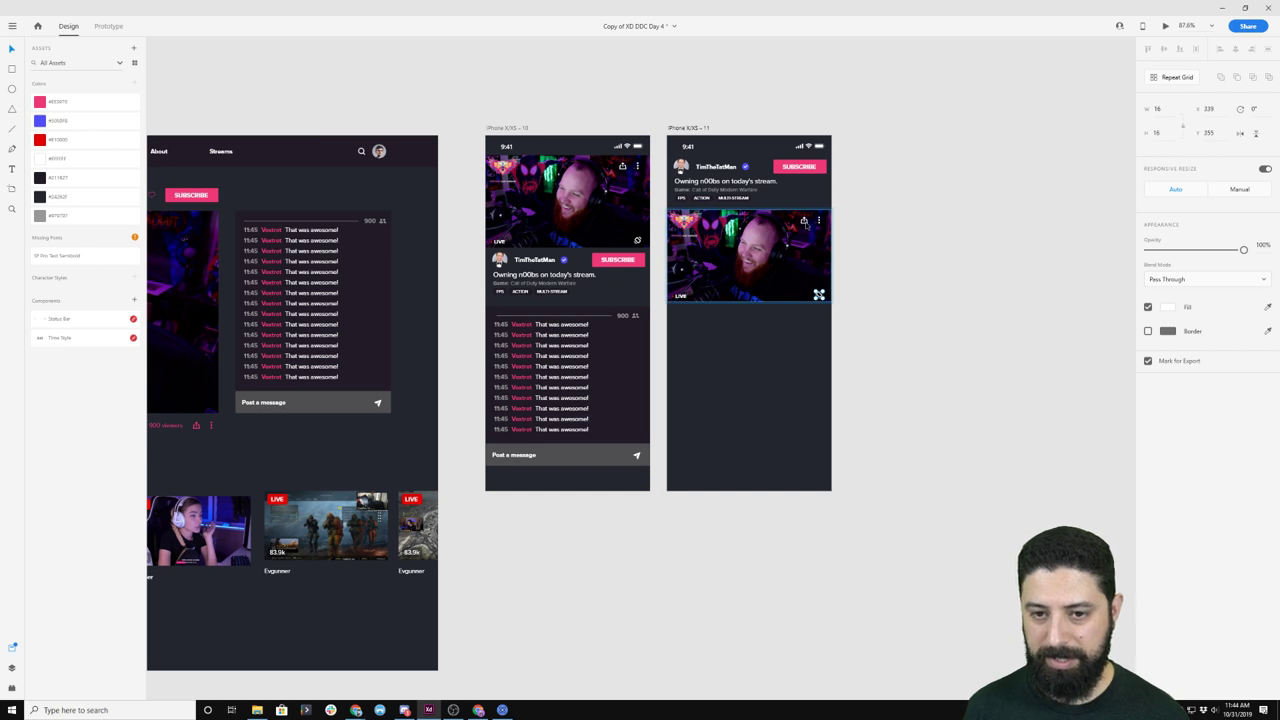
left_click(806, 224, "shift")
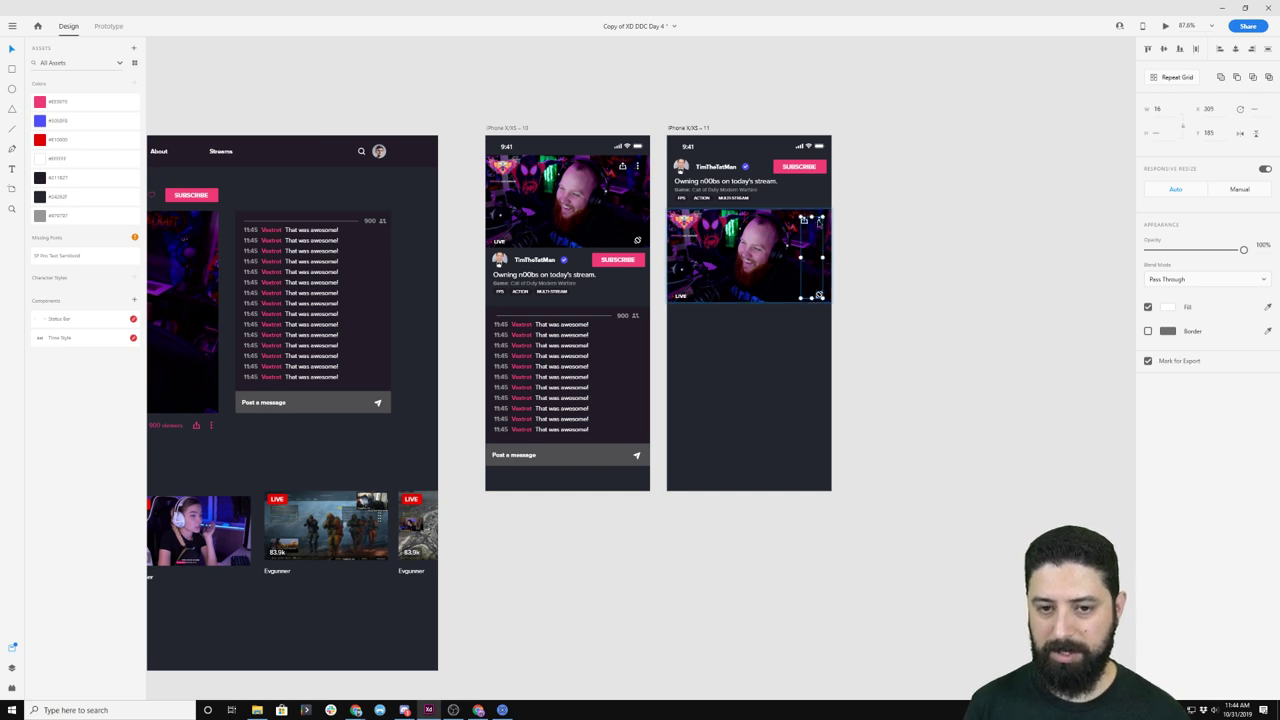
key("Delete")
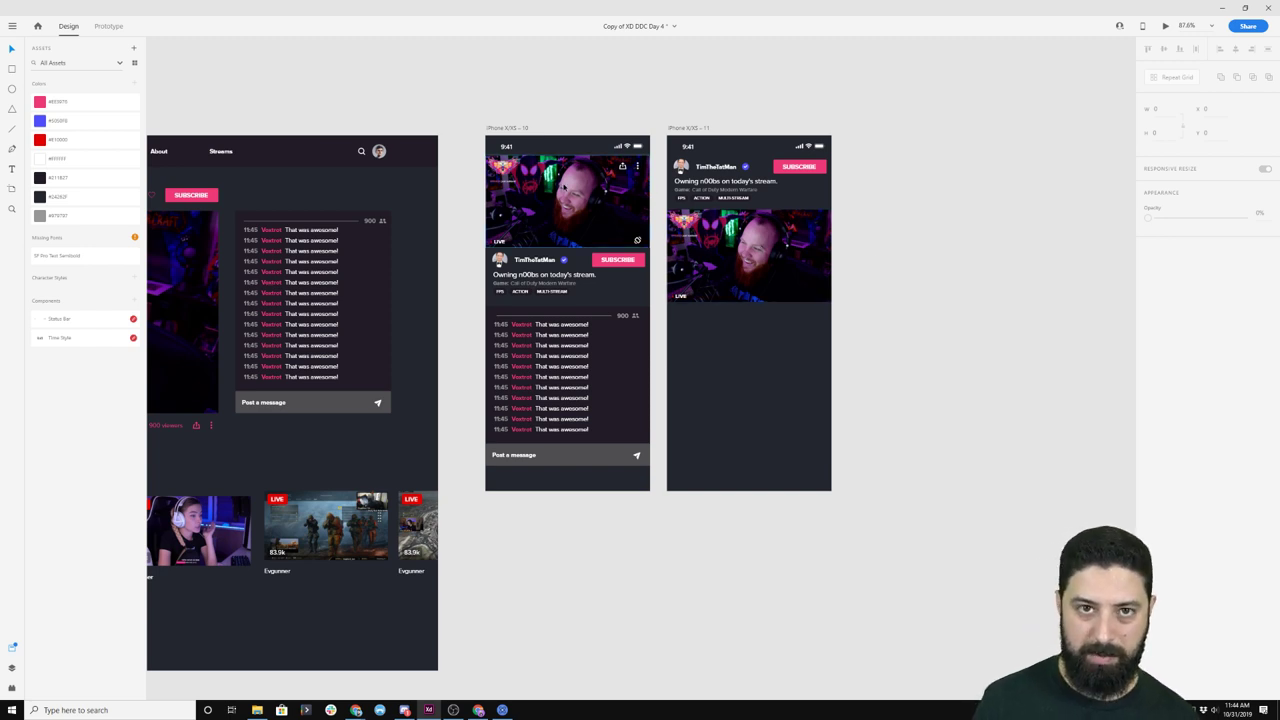
- Move the mobile artboard containing the chat to the other side of the duplicated artboard
left_click(496, 132)
left_click_drag(494, 132, 869, 127)
- Copy the desktop's ABOUT to FOLLOWERS tab row and first two video thumbnails, and place them below the video on the chatless mobile artboard
scroll(603, 286, "left", 10)
scroll(603, 286, "down", 3)
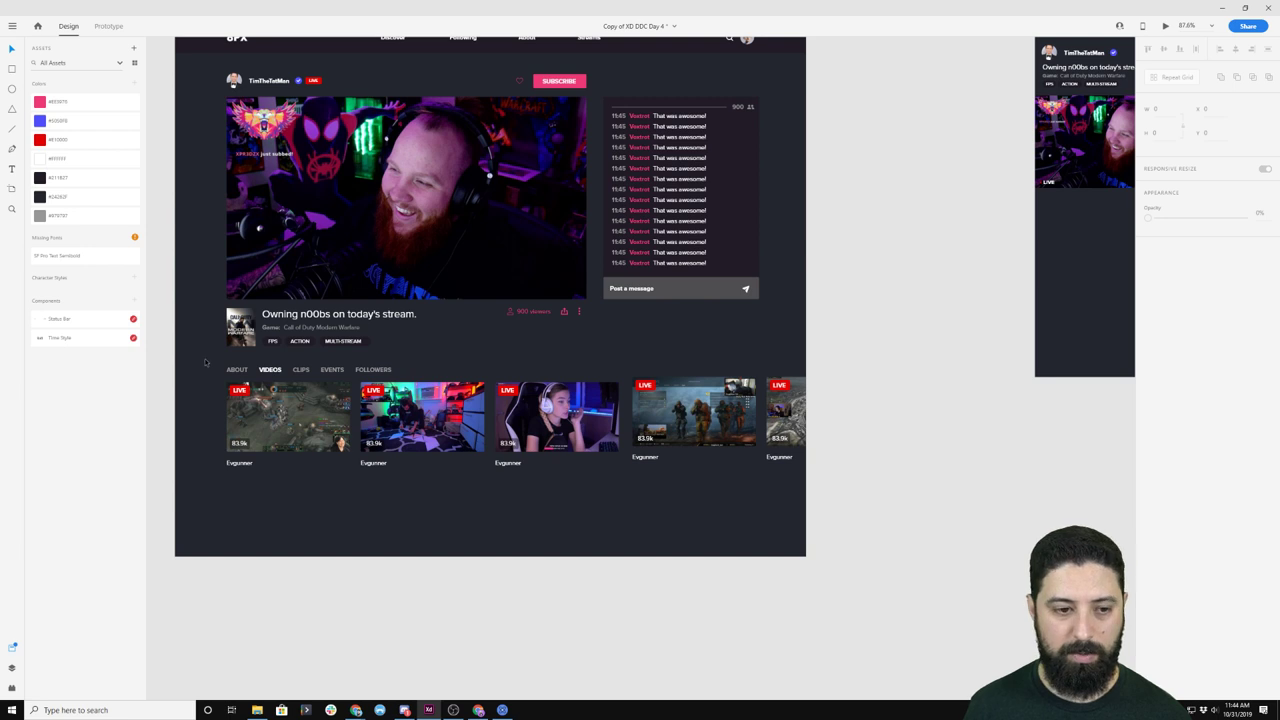
left_click_drag(205, 358, 480, 503)
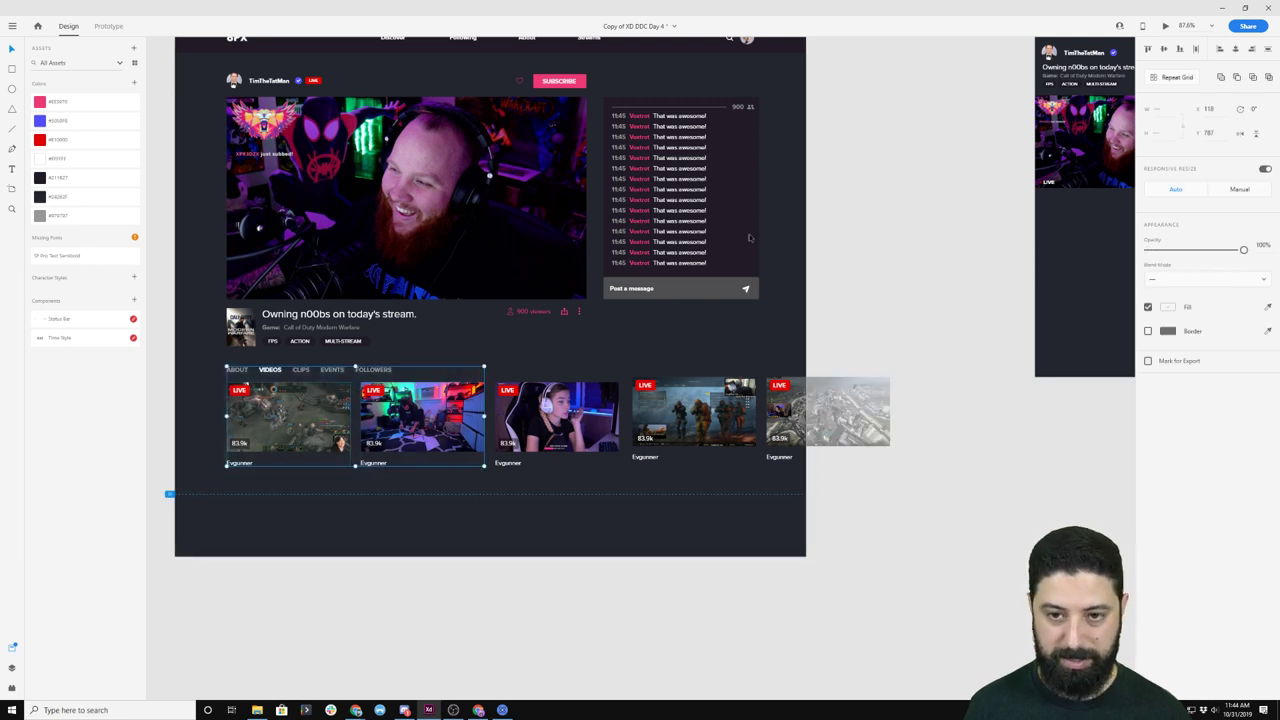
scroll(710, 170, "right", 4)
scroll(710, 170, "up", 2)
scroll(710, 170, "right", 4)
key("ctrl+c")
left_click(750, 111)
key("ctrl+v")
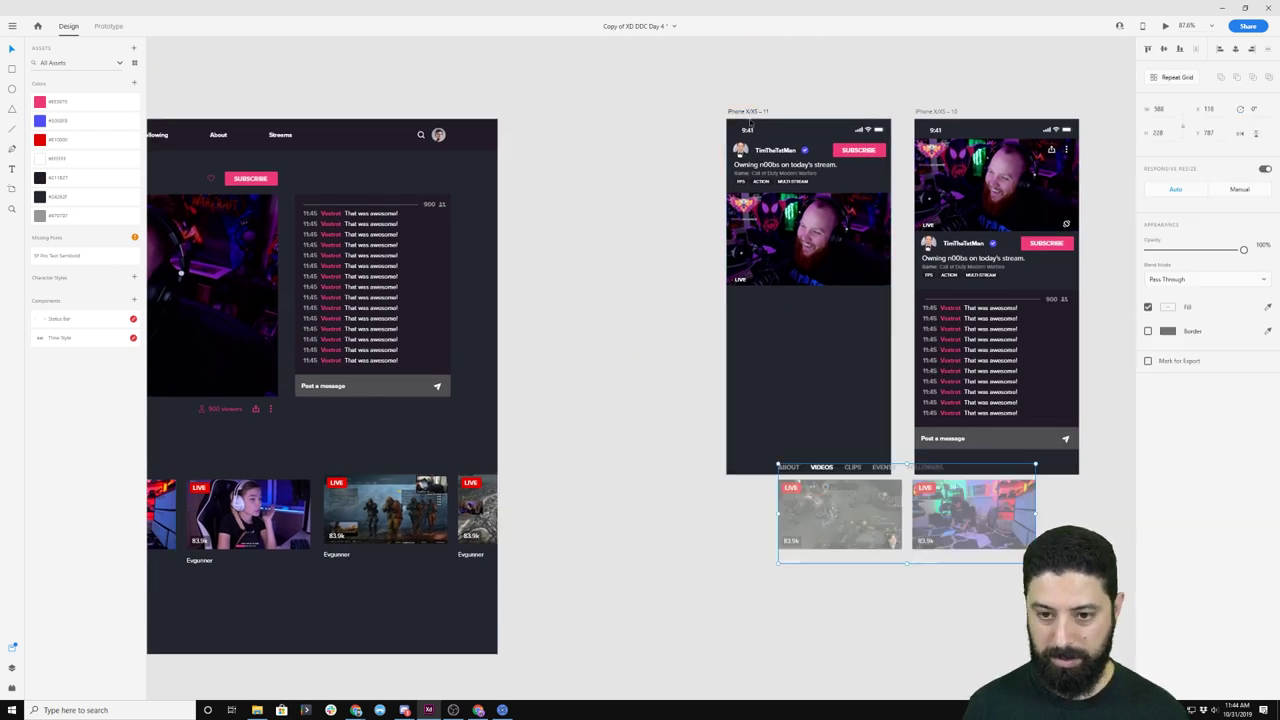
left_click_drag(808, 489, 777, 355)
left_click(666, 257)
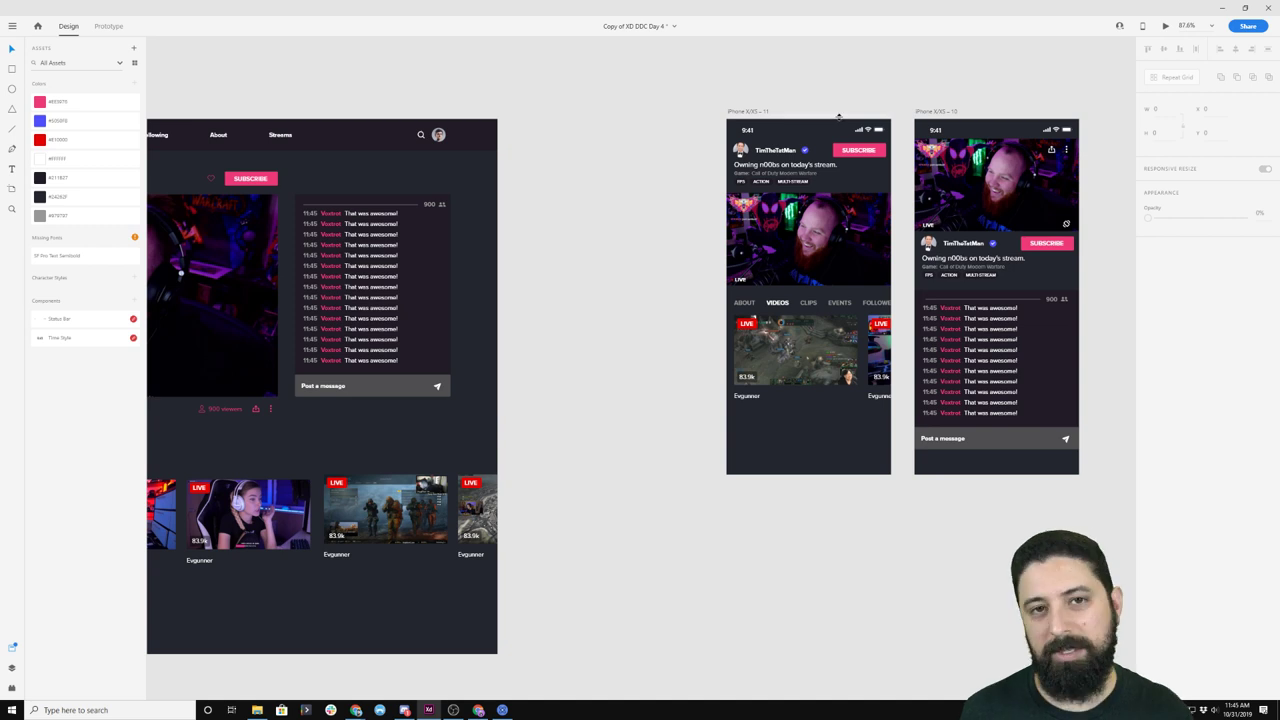
- Duplicate the mobile artboard with the chat and place the copy directly to its right
left_click_drag(957, 93, 691, 100)
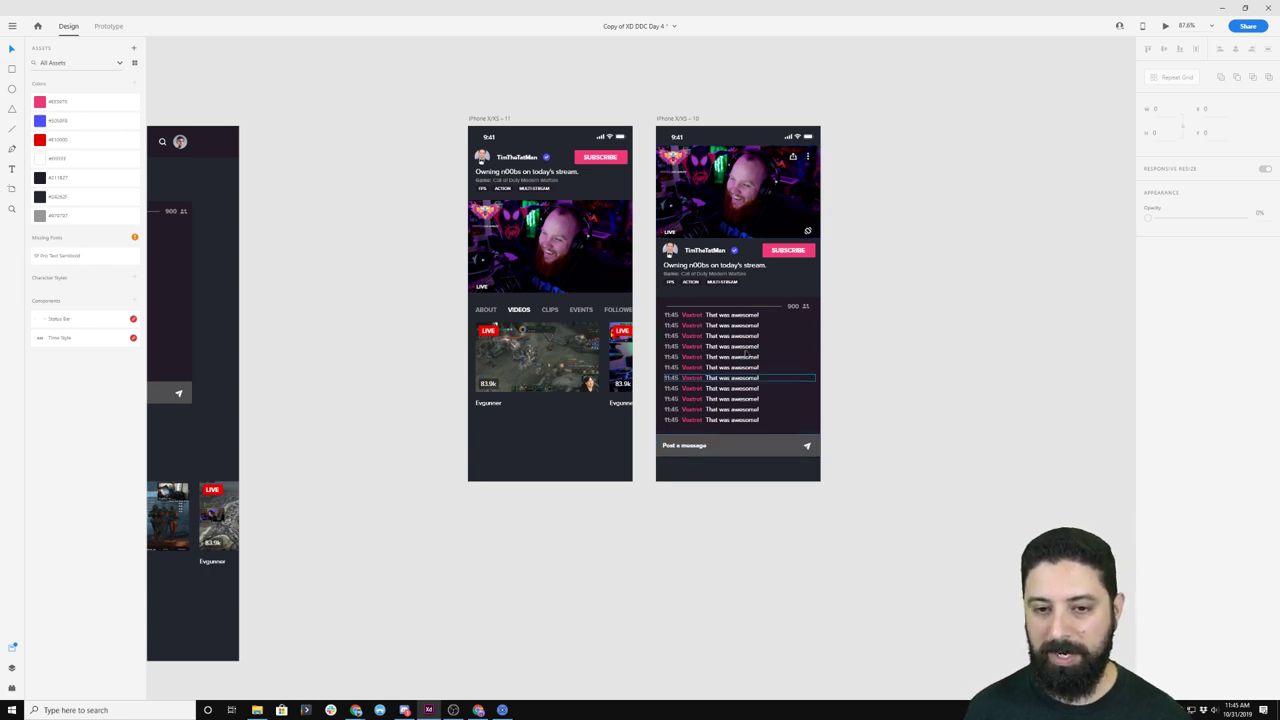
left_click(667, 118)
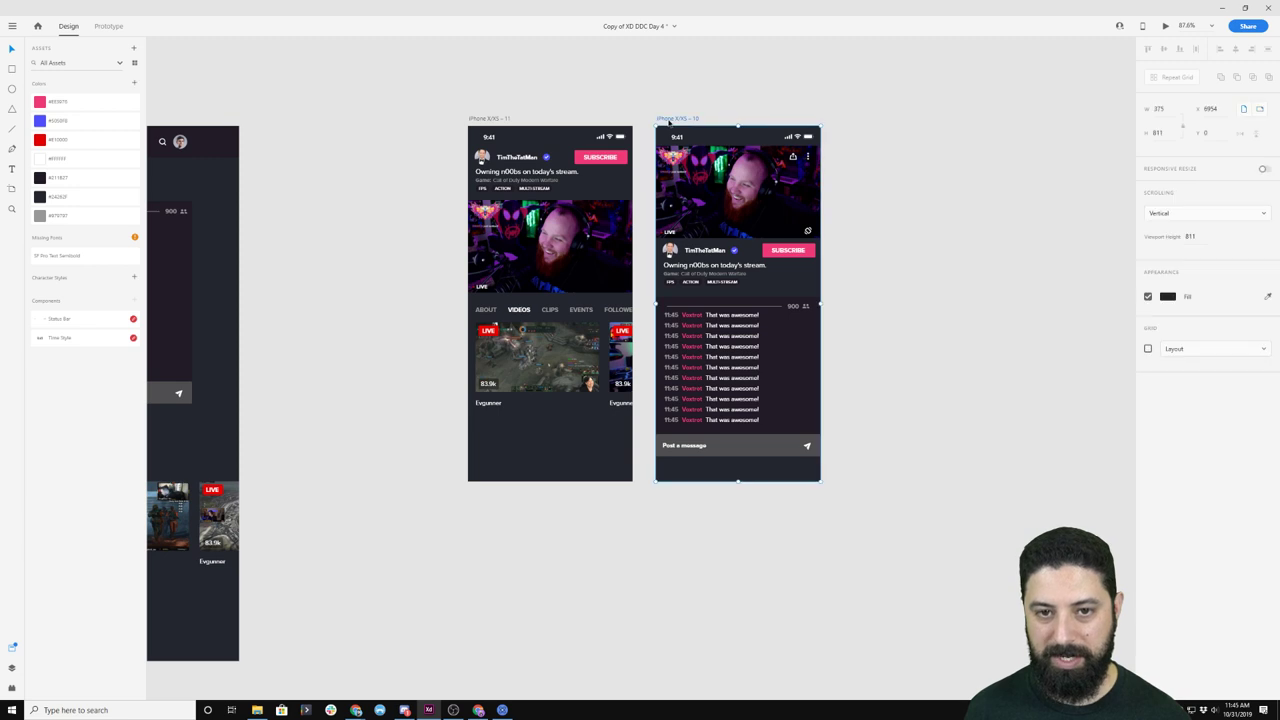
left_click_drag(669, 118, 853, 111)
left_click(1043, 303)
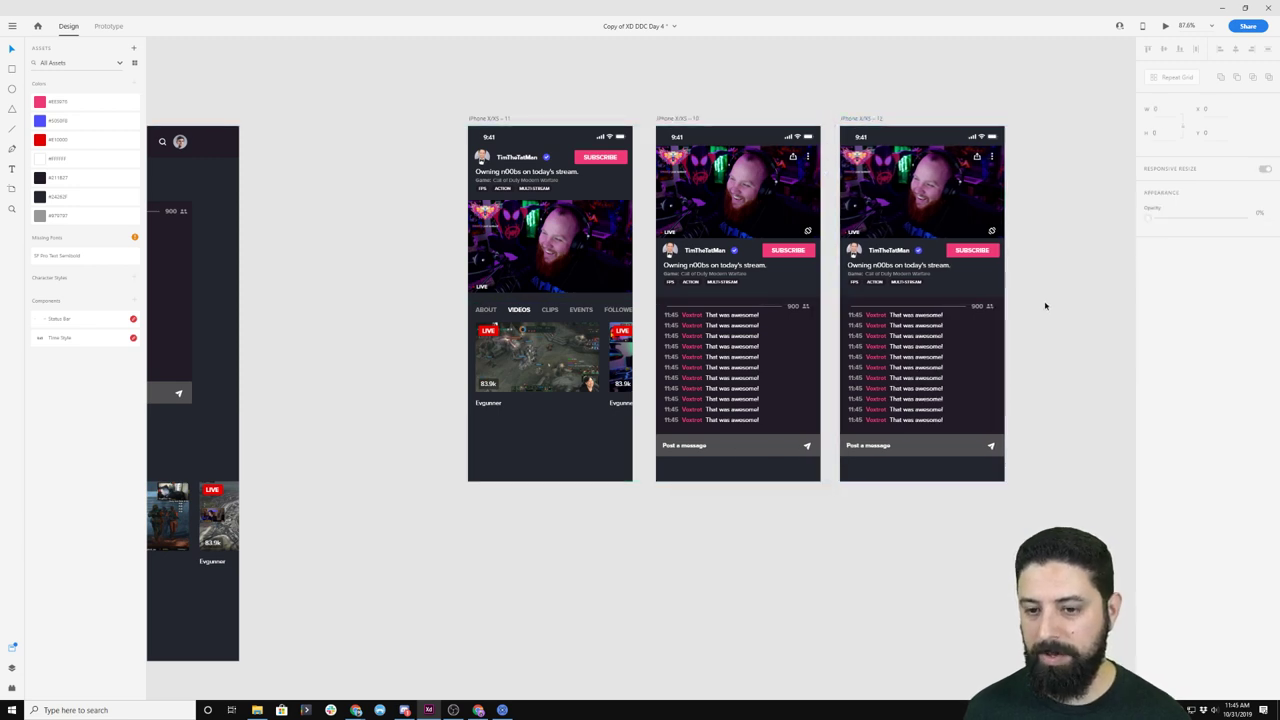
- Replace the message field's placeholder on the new artboard copy with "Can't believe that!"
left_click(874, 450)
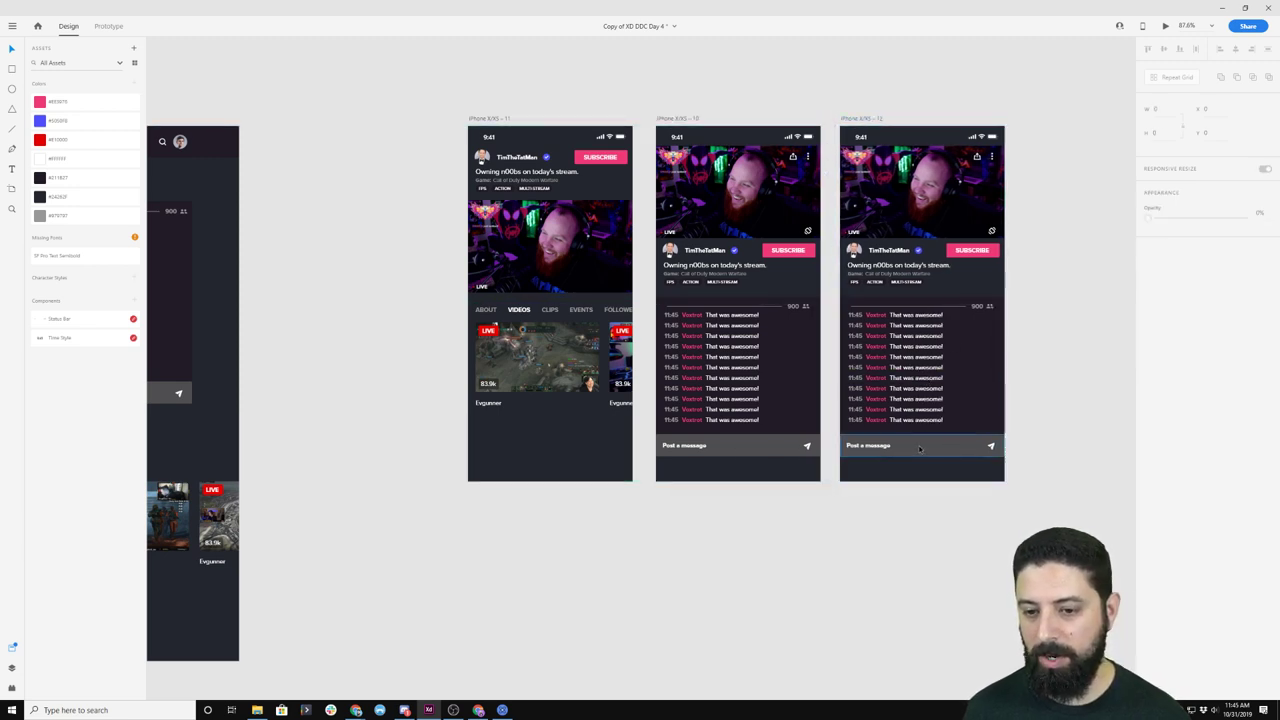
double_click(873, 451)
double_click(873, 451)
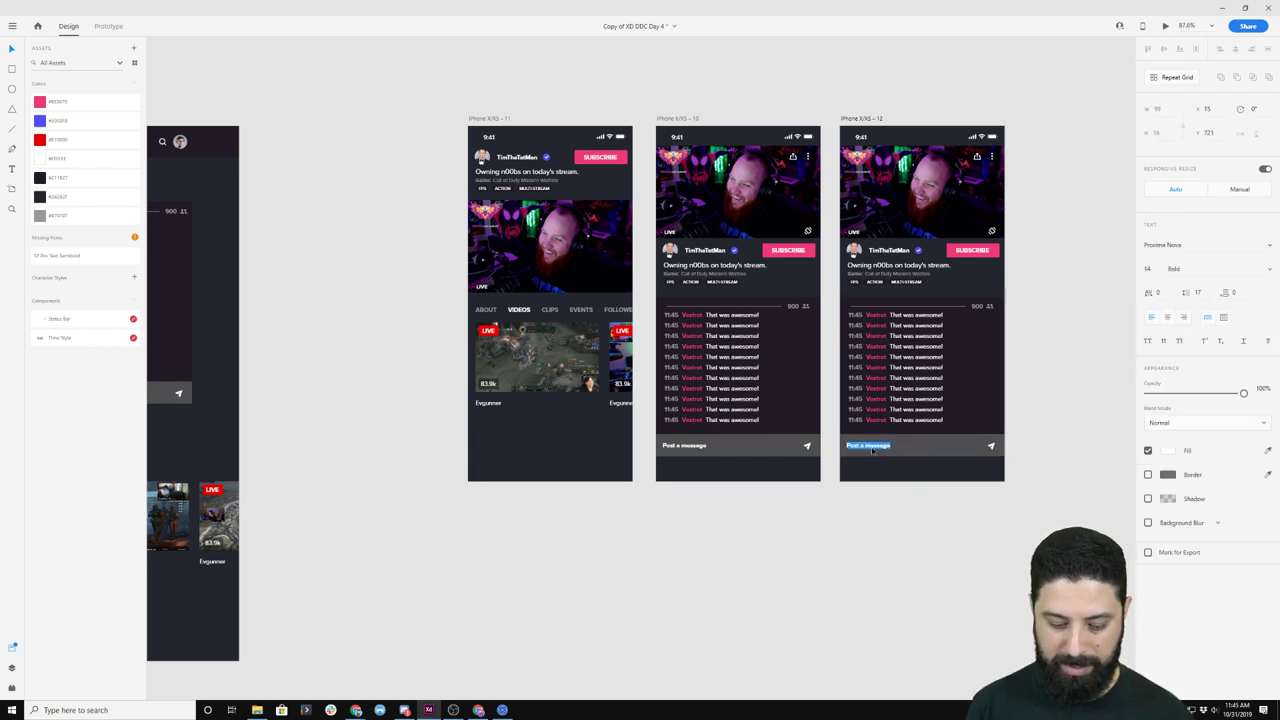
type("Can't believe that!")
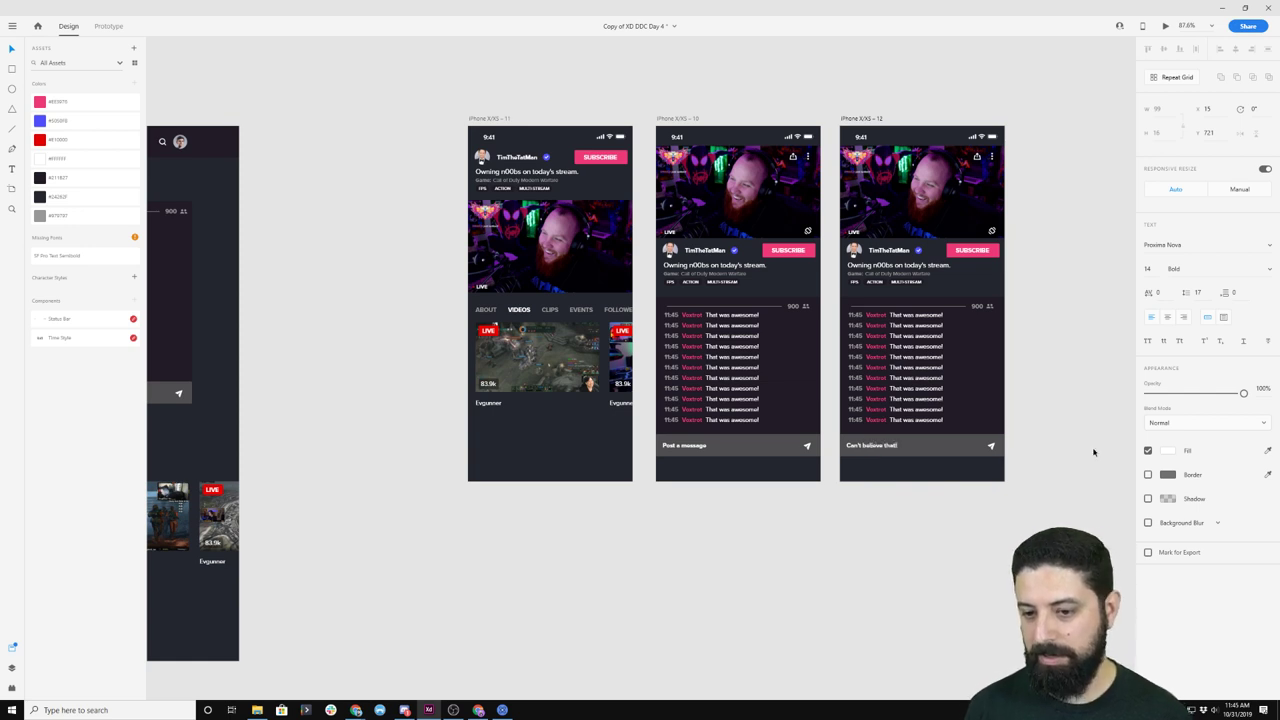
left_click(1167, 450)
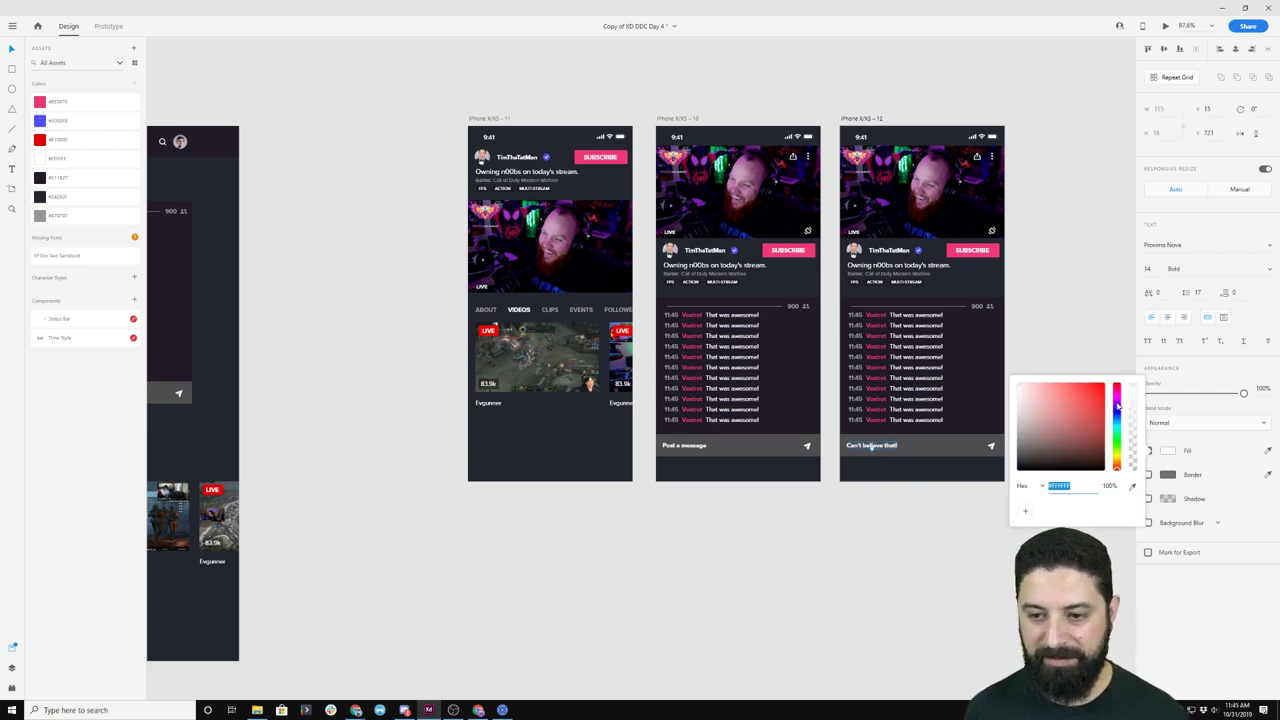
left_click(40, 103)
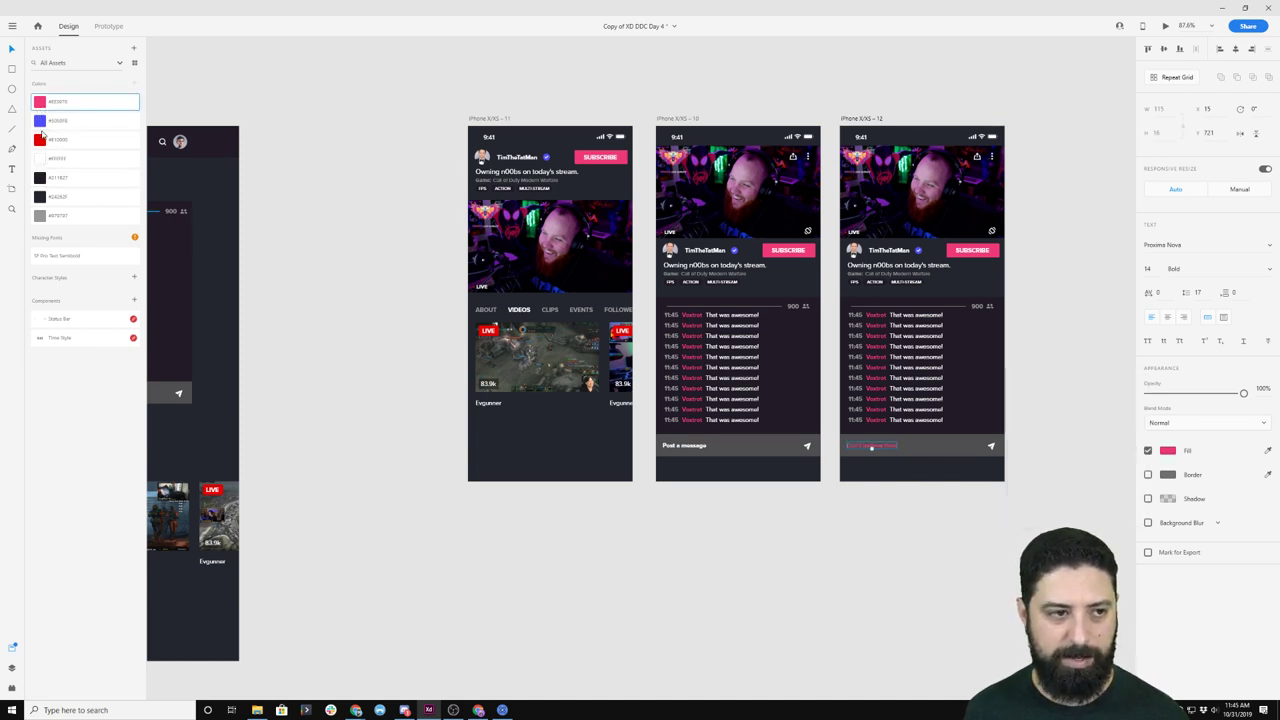
left_click(40, 121)
left_click(43, 100)
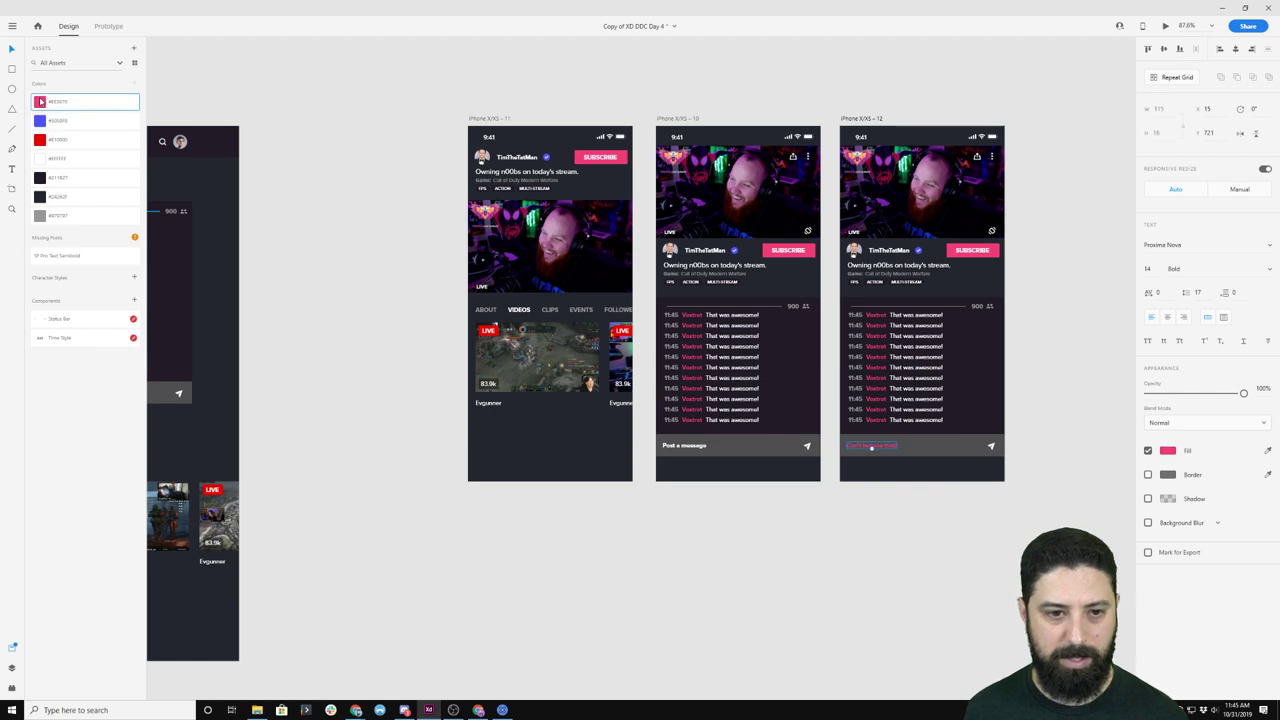
- Fill the message bar on the new artboard copy with the saved pink color and its text with white
key("Escape")
left_click(80, 102)
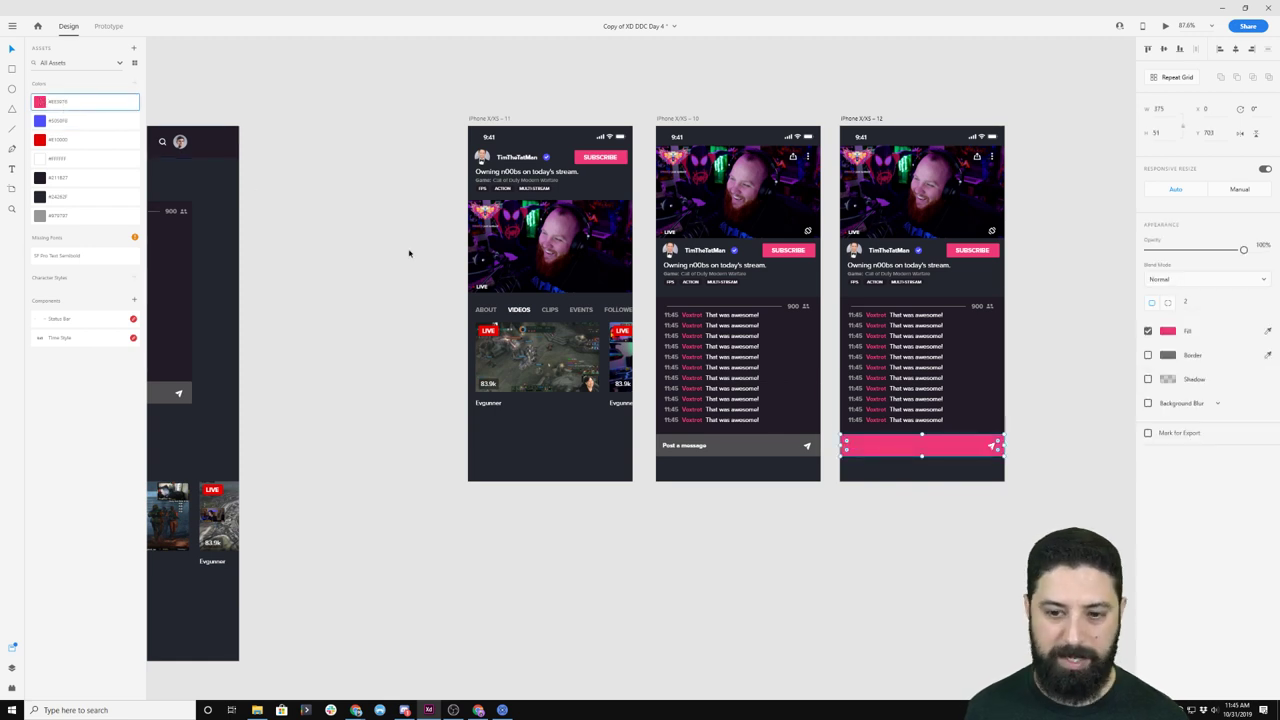
double_click(869, 448)
left_click(85, 158)
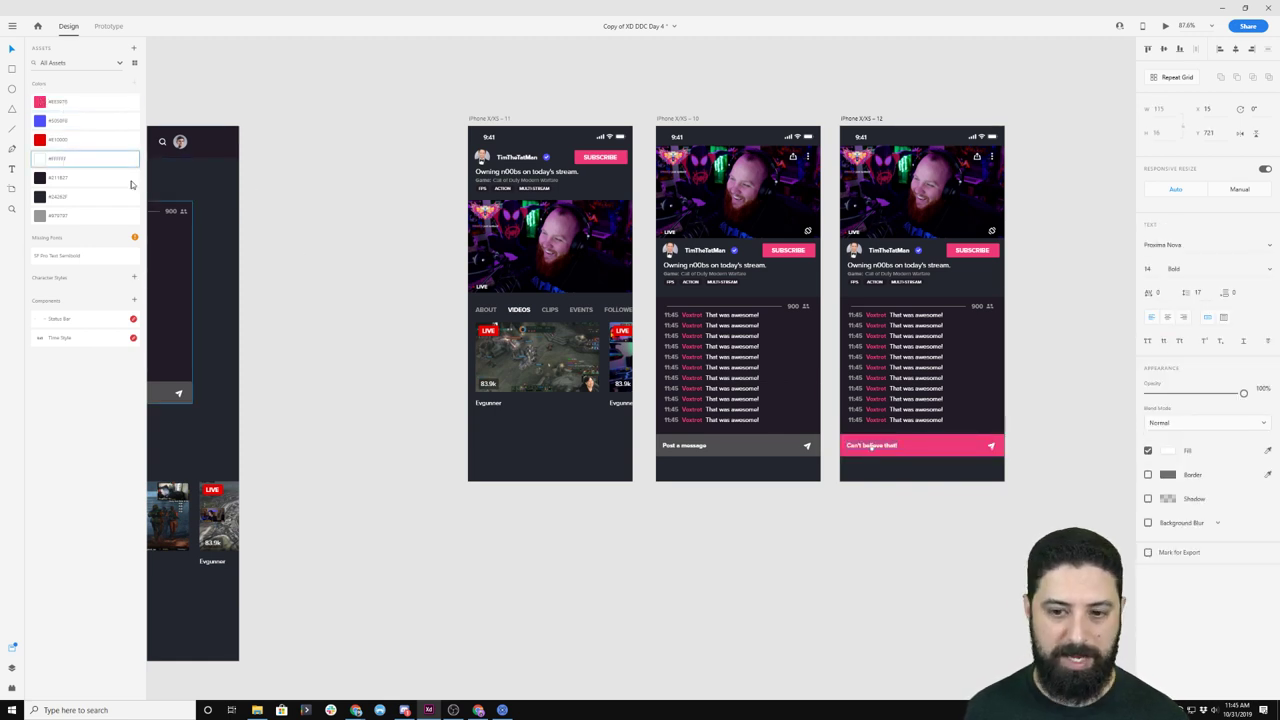
left_click(1040, 406)
- Group the streamer and stream details on the third mobile artboard and send the group to the back
scroll(1046, 394, "up", 5)
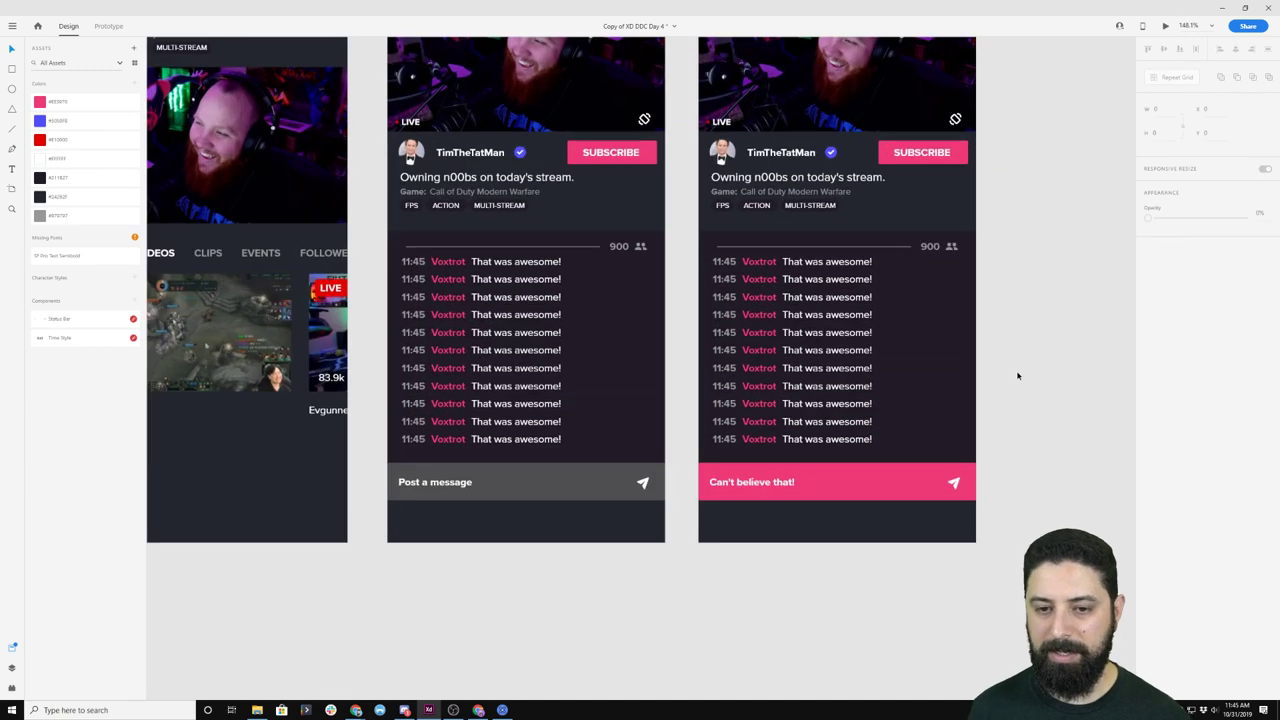
left_click(852, 238)
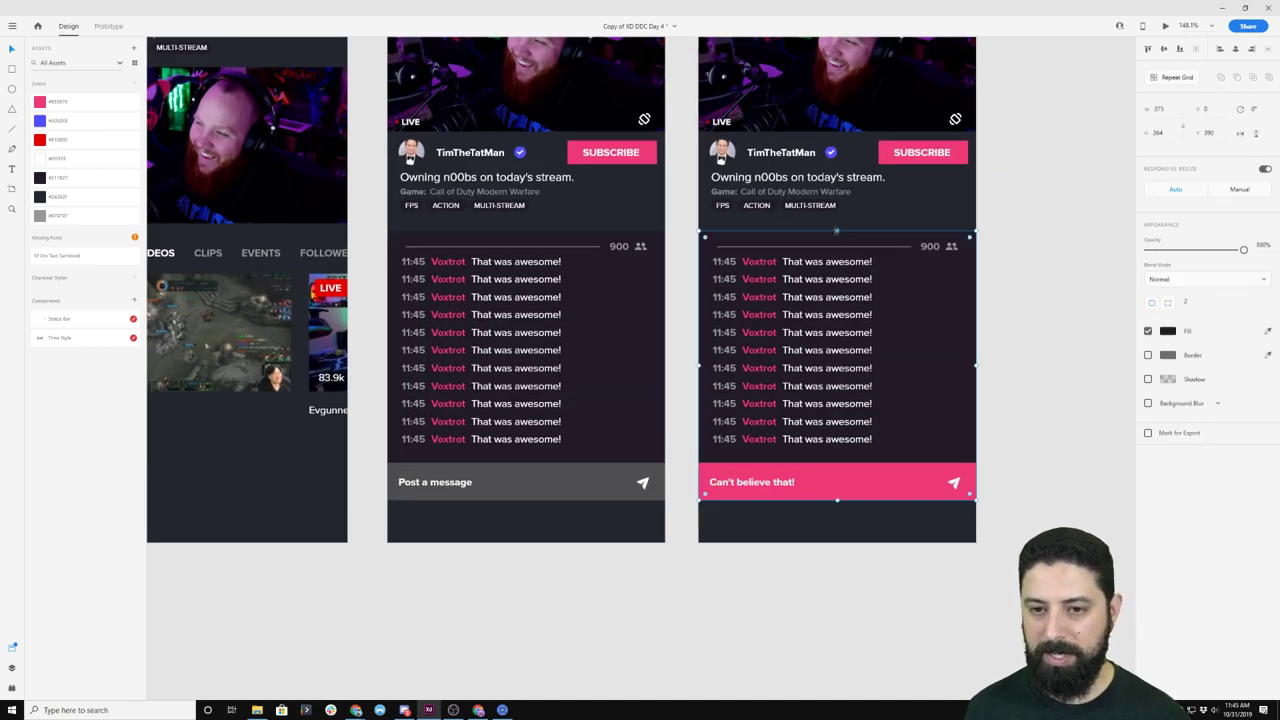
left_click_drag(962, 180, 716, 146)
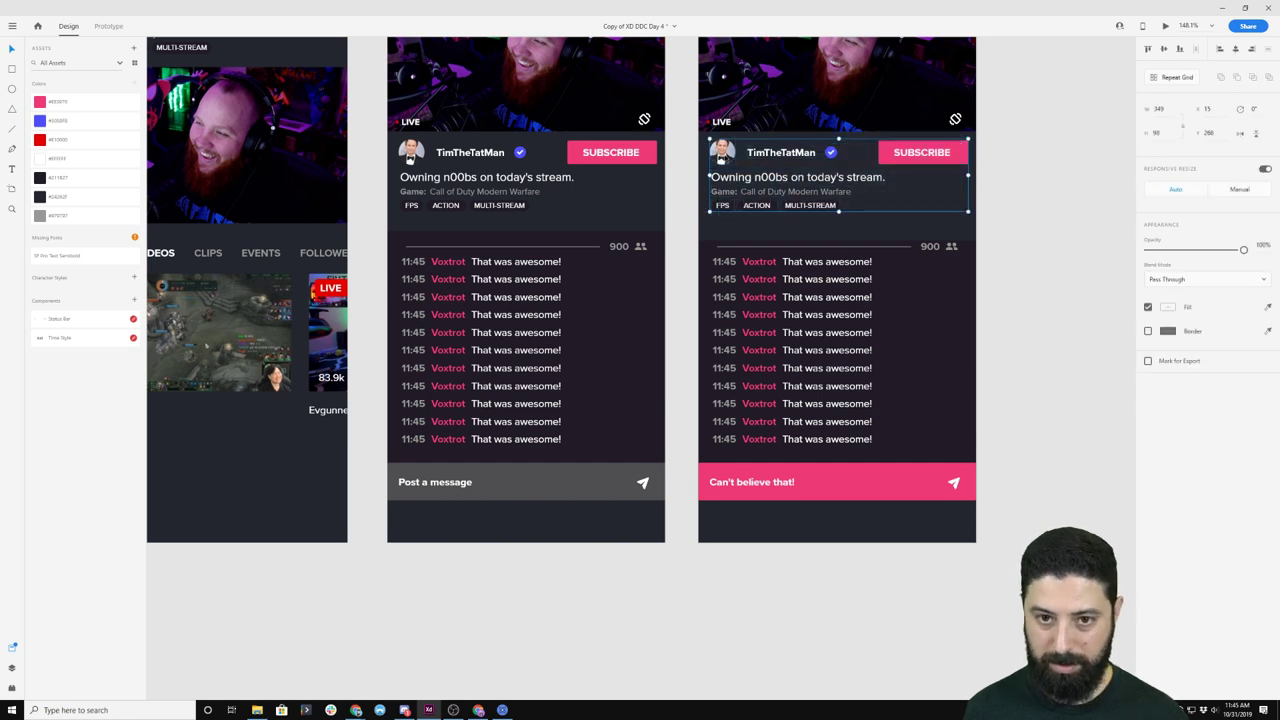
right_click(724, 156)
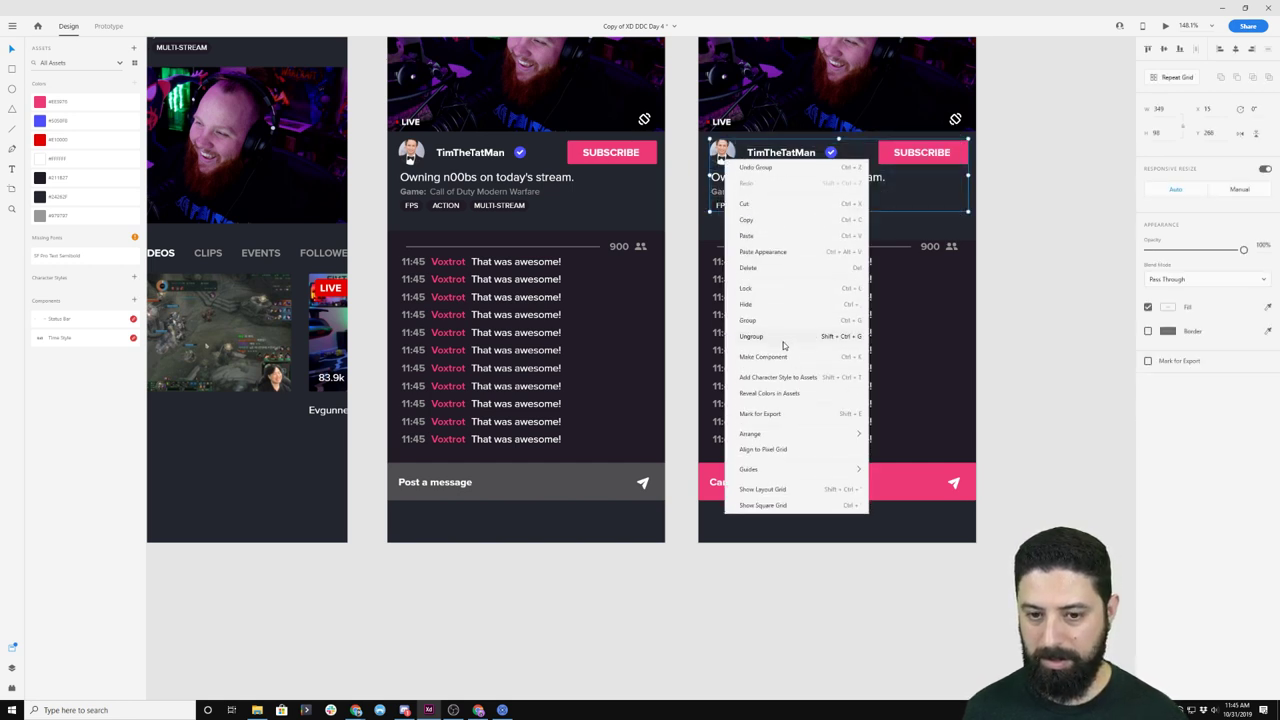
mouse_move(780, 438)
left_click(913, 486)
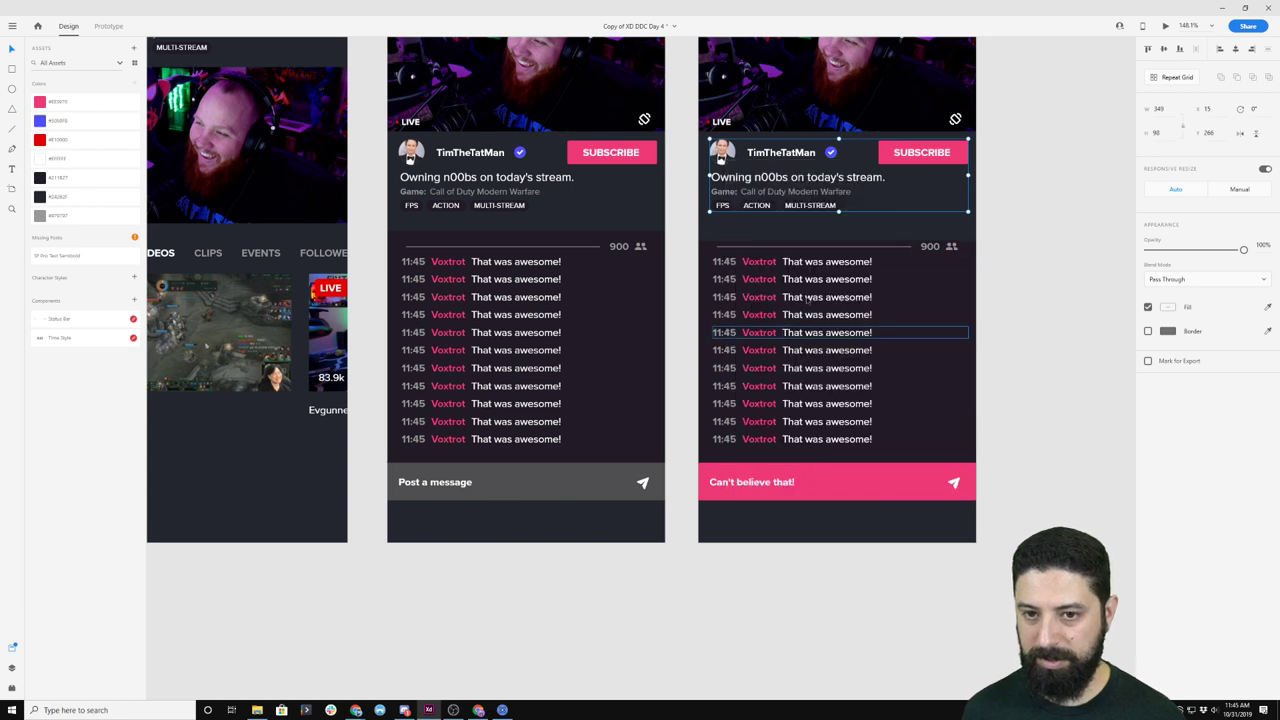
- Extend the third artboard's chat background upward over the stream details to the bottom edge of the video
left_click(778, 246)
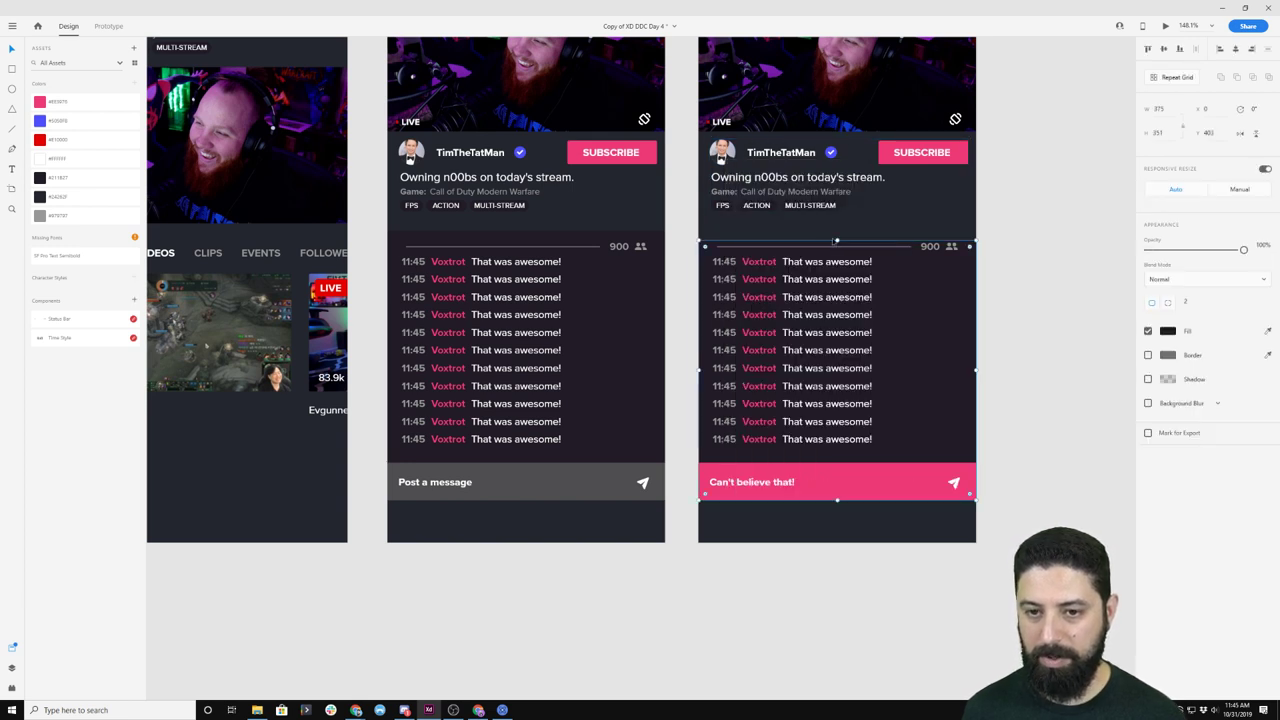
left_click_drag(836, 241, 832, 128)
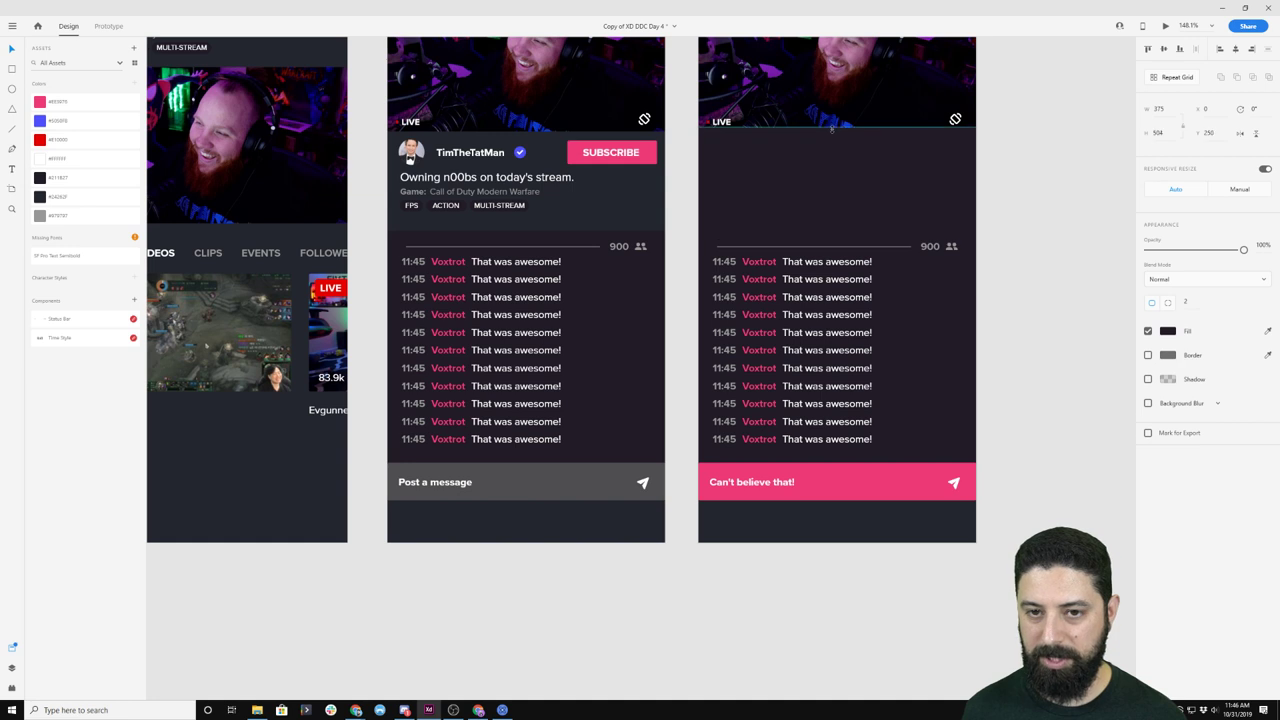
- Move the chat divider line, viewer count and viewers icon on the third artboard up to just below the video
left_click(908, 246)
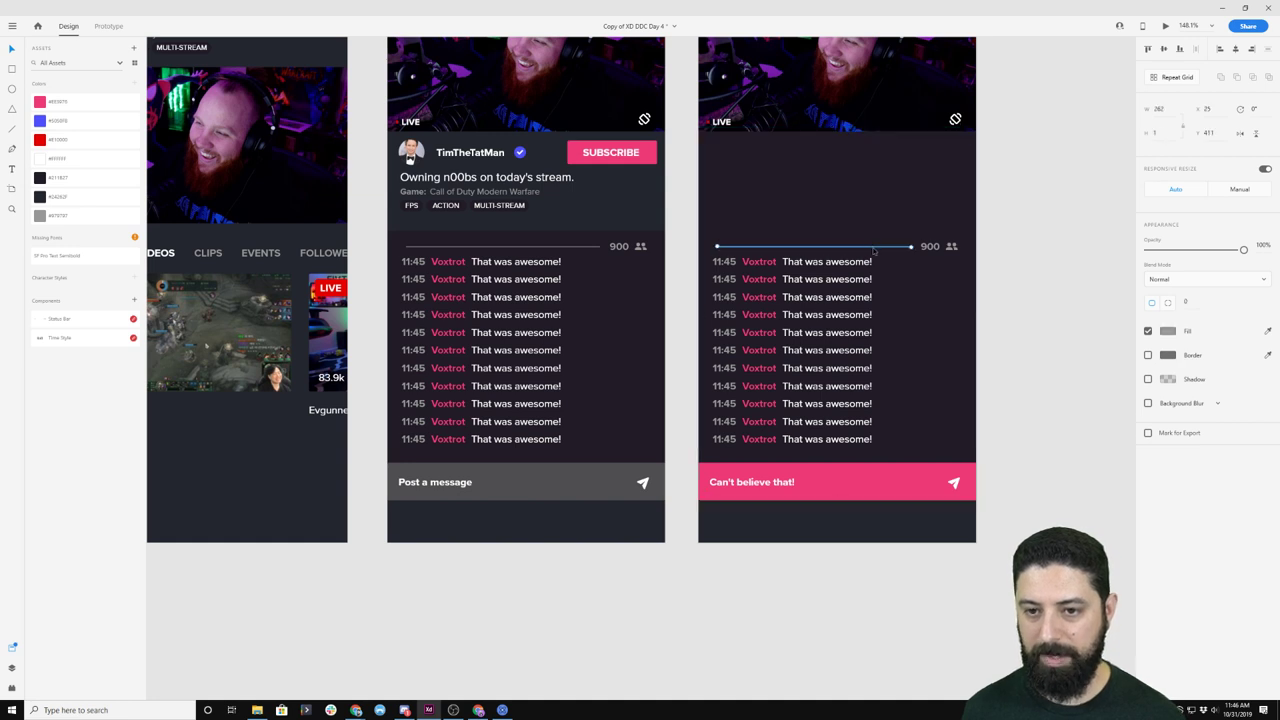
left_click(928, 246, "shift")
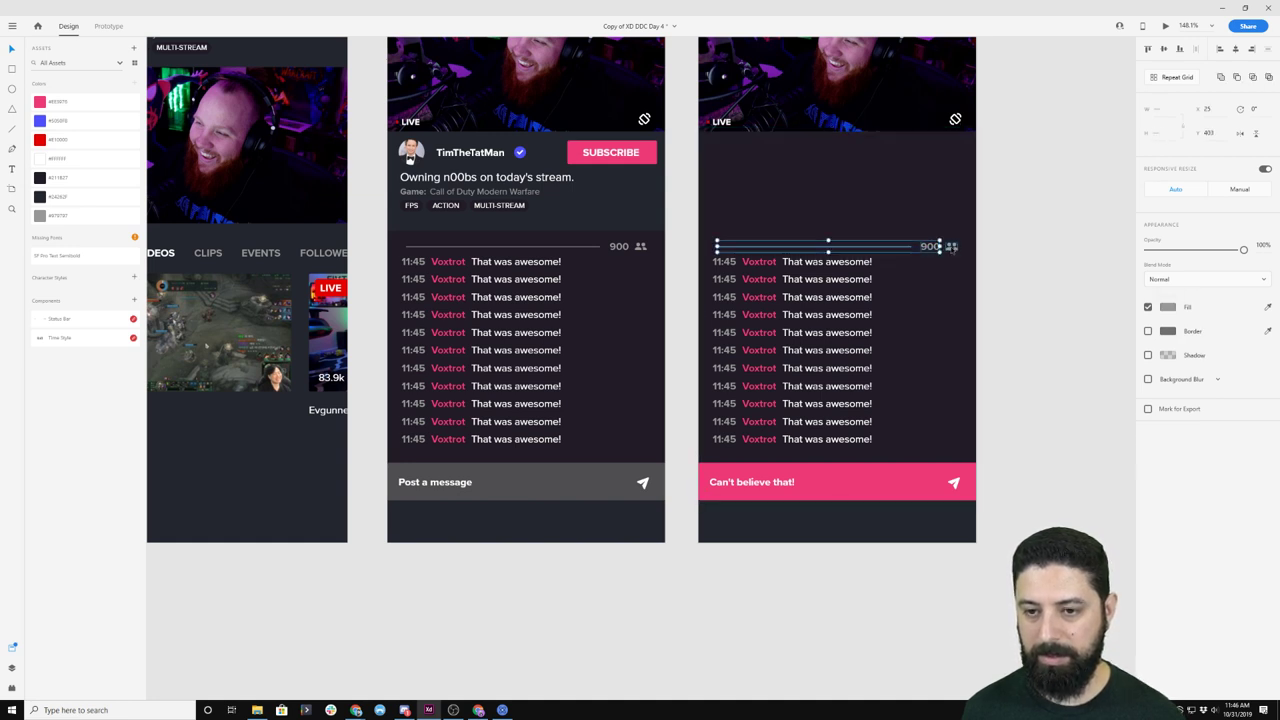
left_click(951, 246, "shift")
left_click_drag(951, 246, 951, 139)
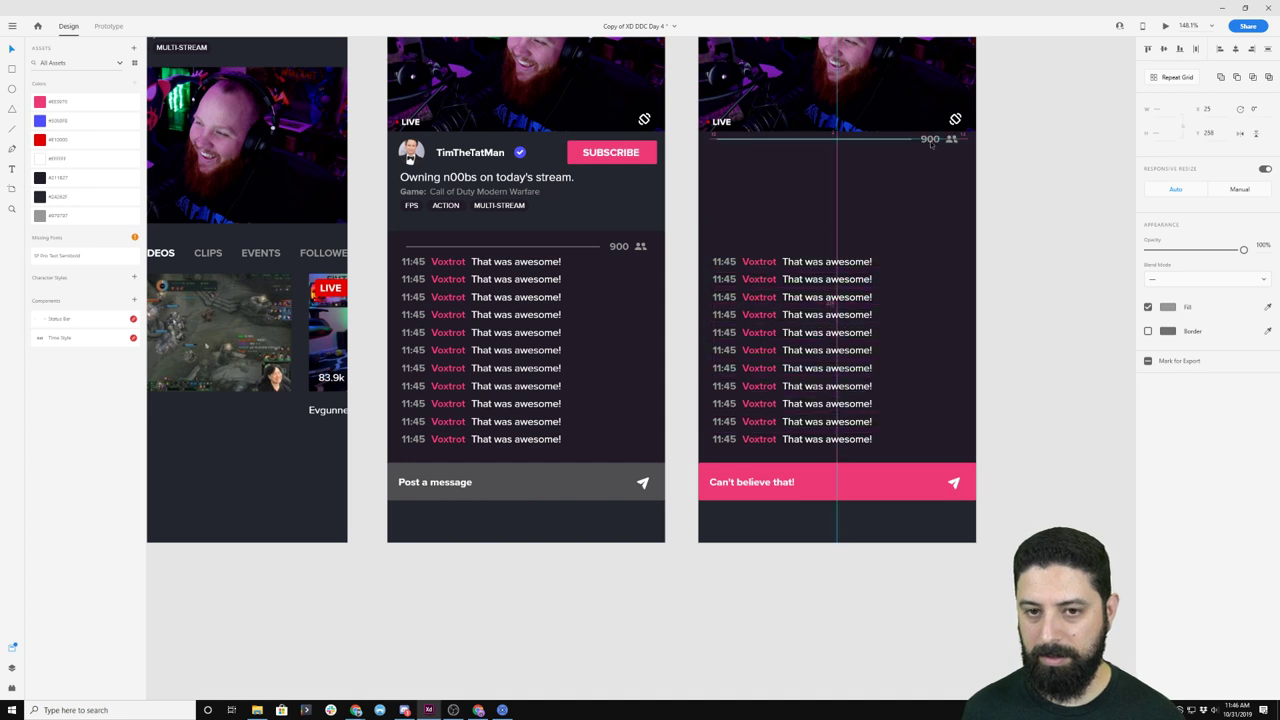
- Duplicate the first five chat messages on the third artboard into the empty space above them
left_click(840, 262)
left_click(840, 280, "shift")
left_click(840, 297, "shift")
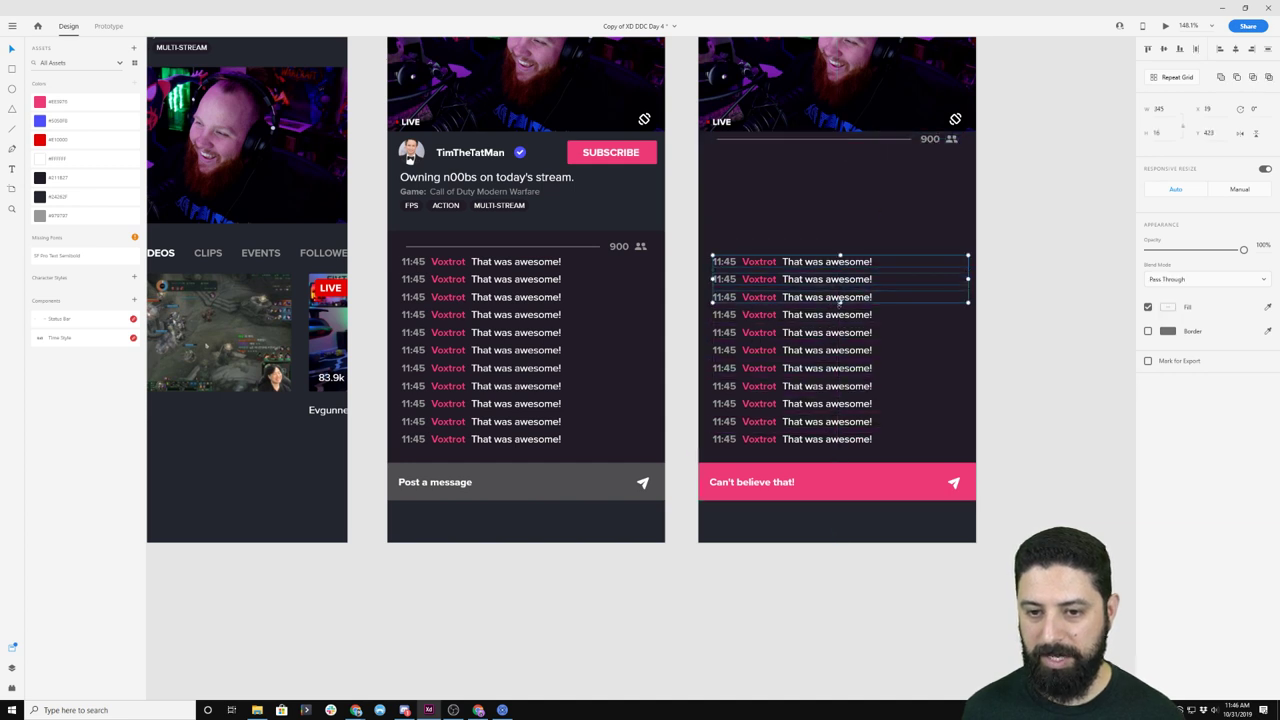
left_click(840, 315, "shift")
left_click(840, 332, "shift")
left_click_drag(840, 330, 828, 214)
left_click(1006, 223)
scroll(1003, 269, "down", 3)
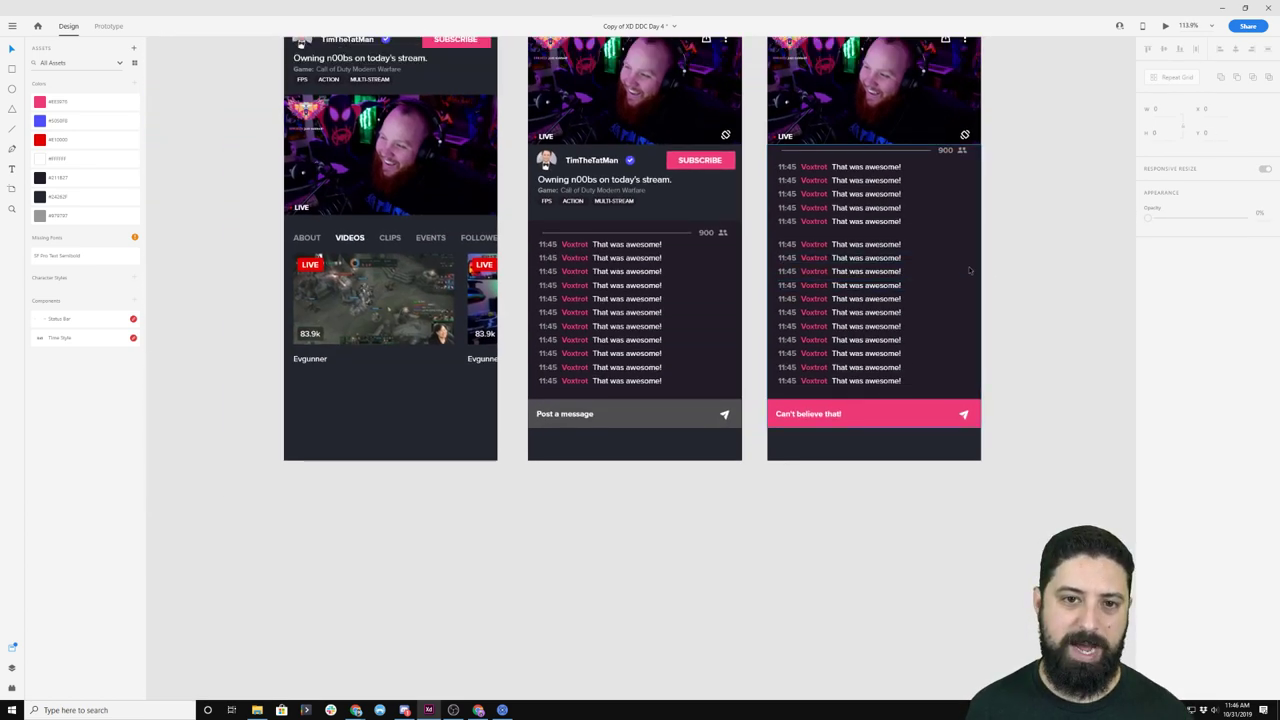
scroll(970, 271, "up", 1)
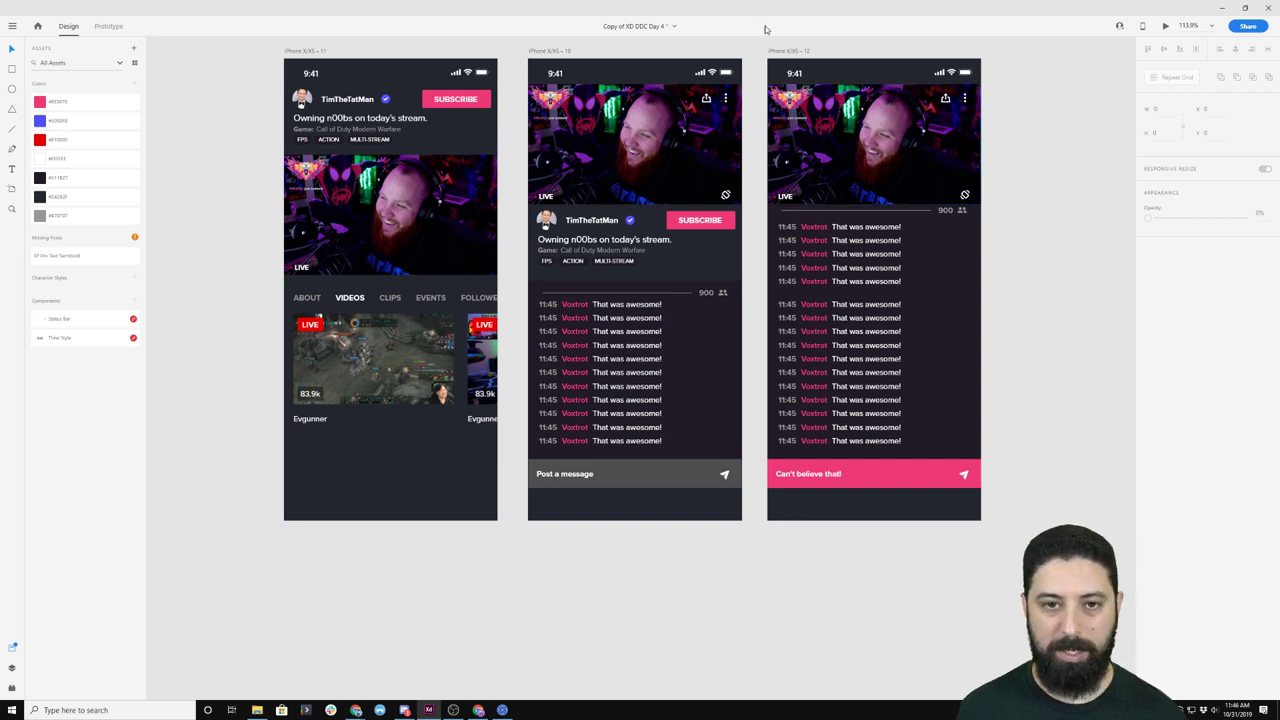
- Duplicate the "Post a message" chat artboard and place the copy beyond the pink message bar artboard
left_click(549, 51)
key("ctrl+d")
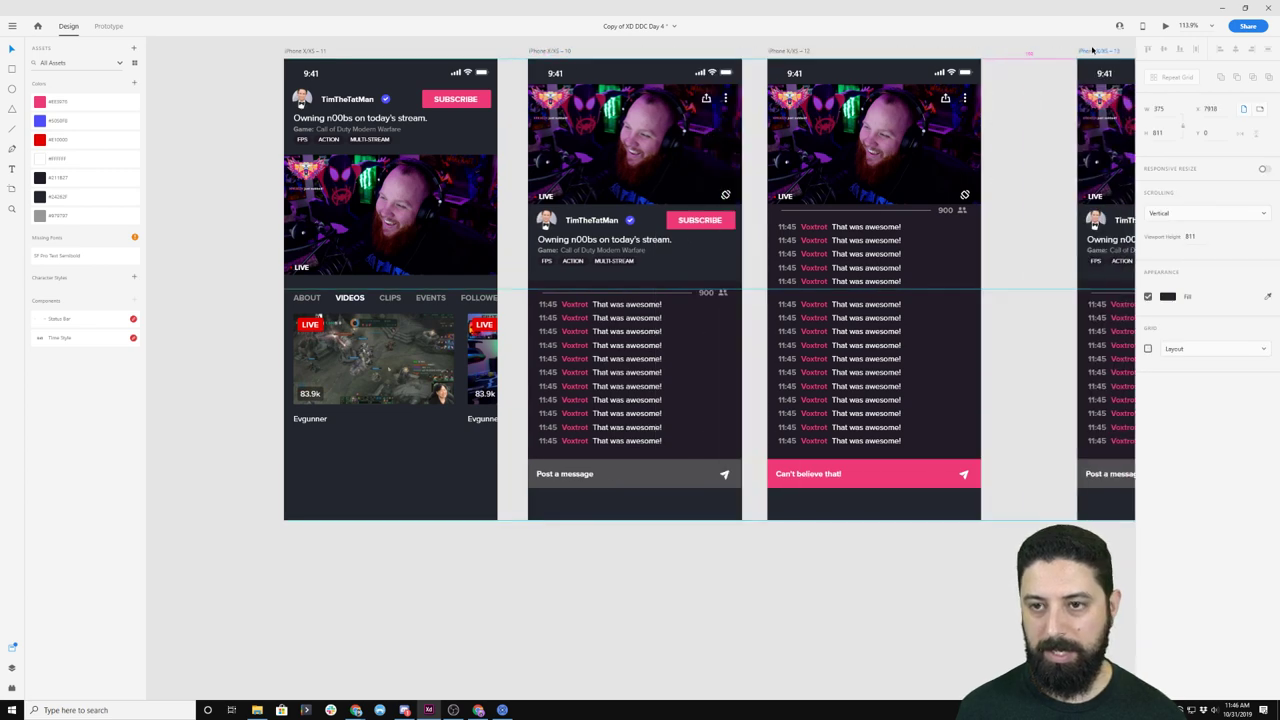
left_click_drag(1082, 45, 604, 133)
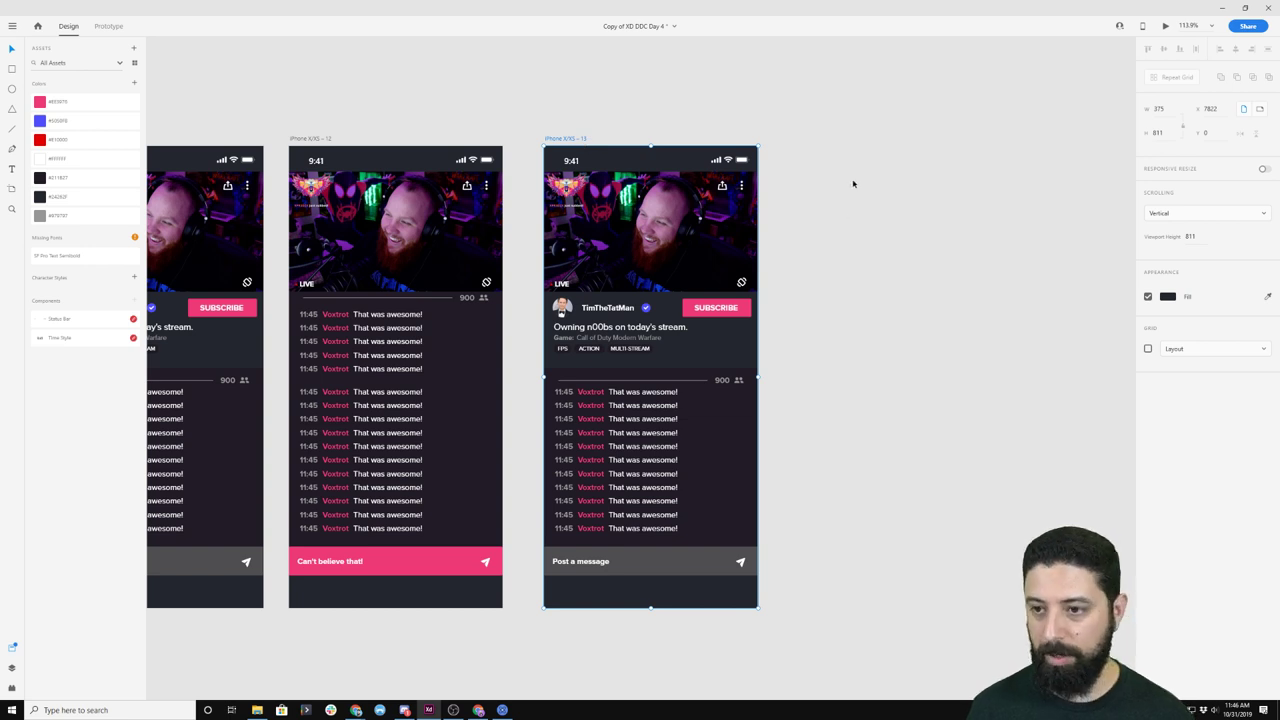
- Add a blank iPhone X/XS artboard beside the new copy and turn it to landscape orientation
key("a")
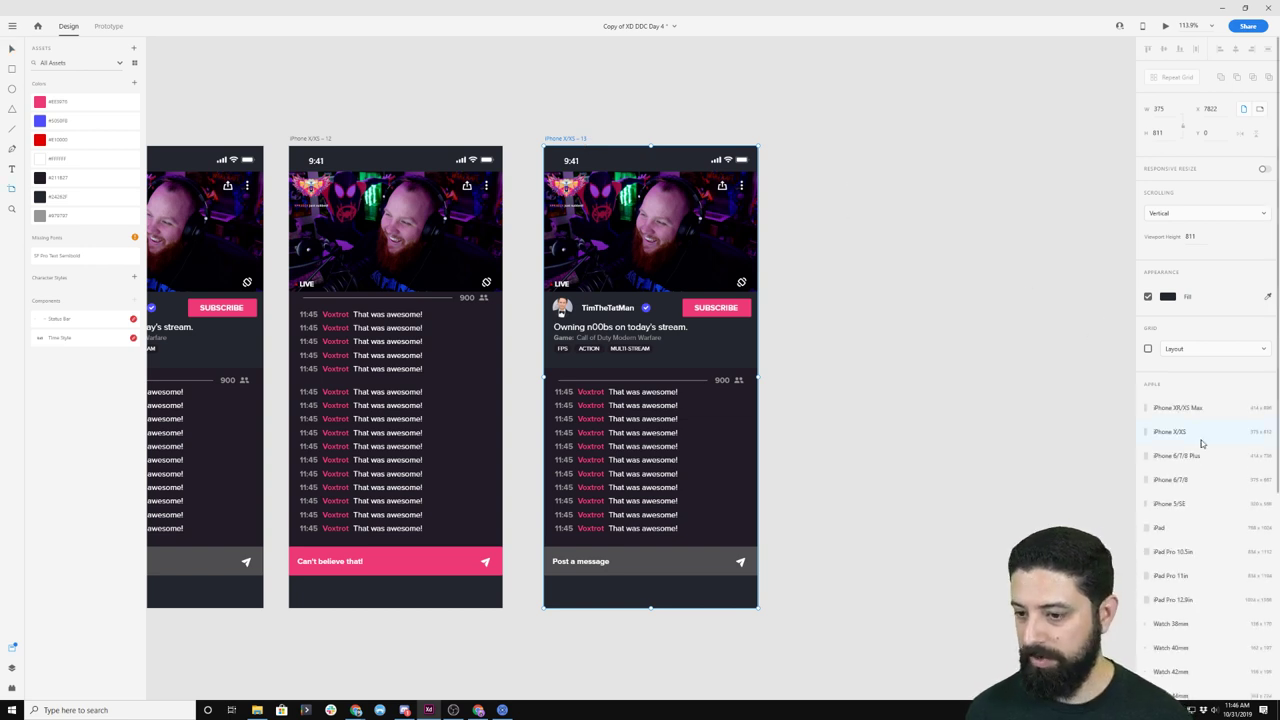
left_click(1170, 432)
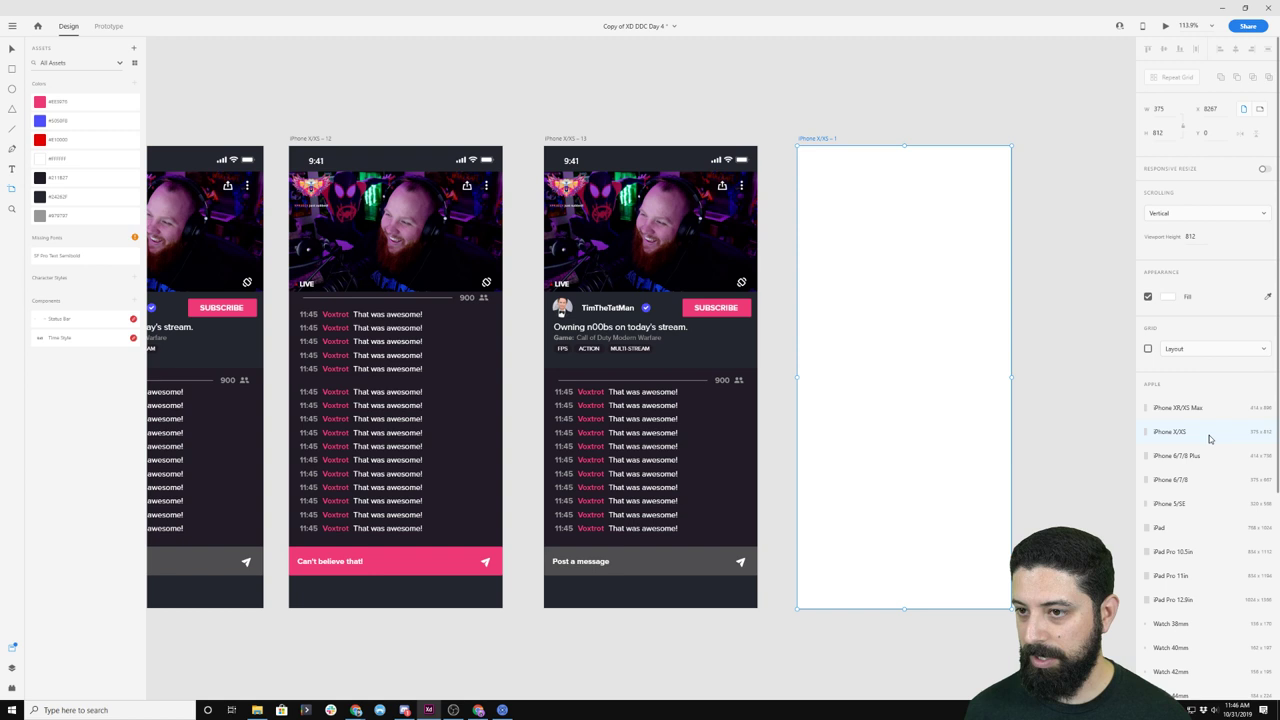
left_click(1259, 109)
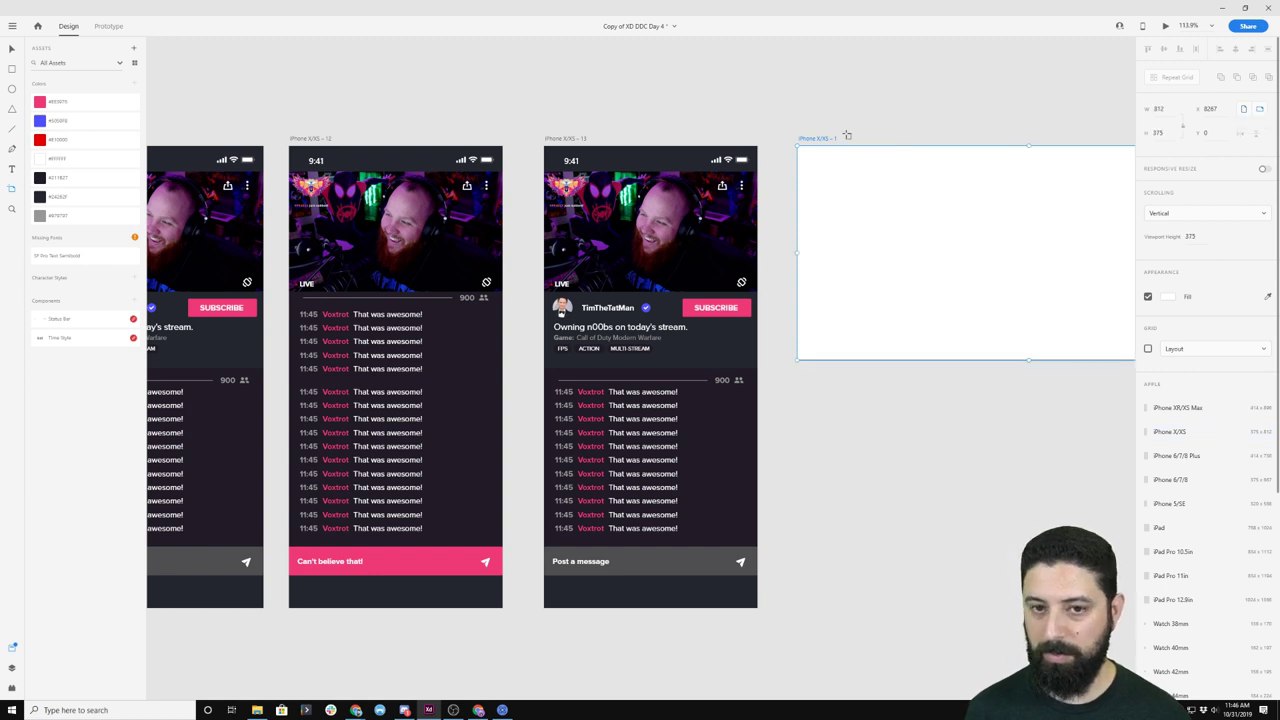
left_click_drag(889, 84, 671, 93)
- Copy the stream video image onto the landscape artboard, align it to the top-left corner and scale it to the artboard's full height
left_click(512, 222)
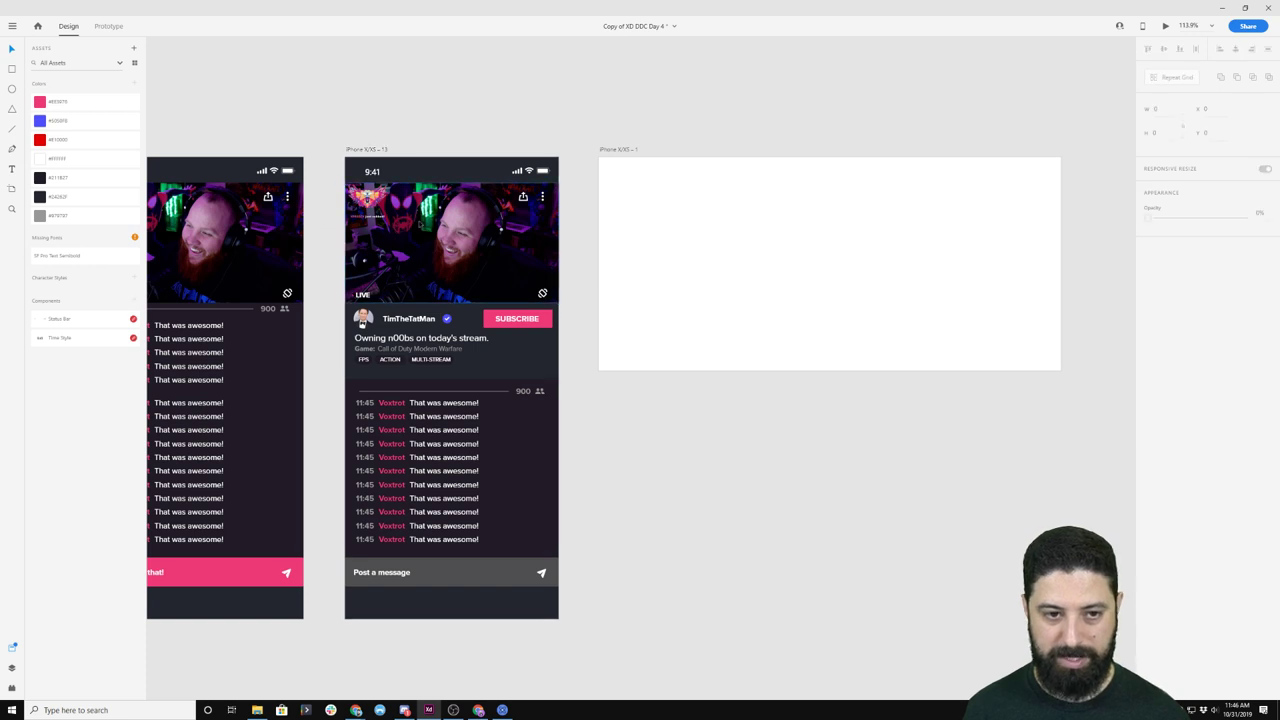
left_click(609, 149)
key("ctrl+v")
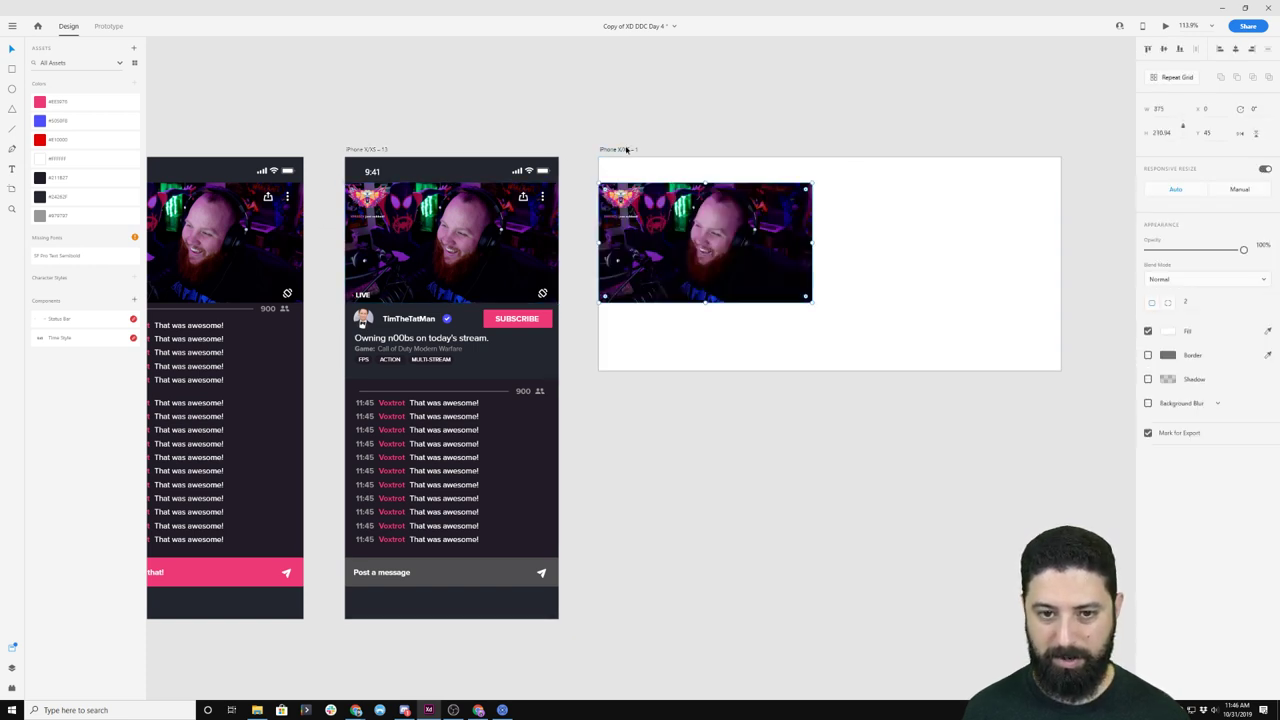
left_click_drag(761, 215, 761, 189)
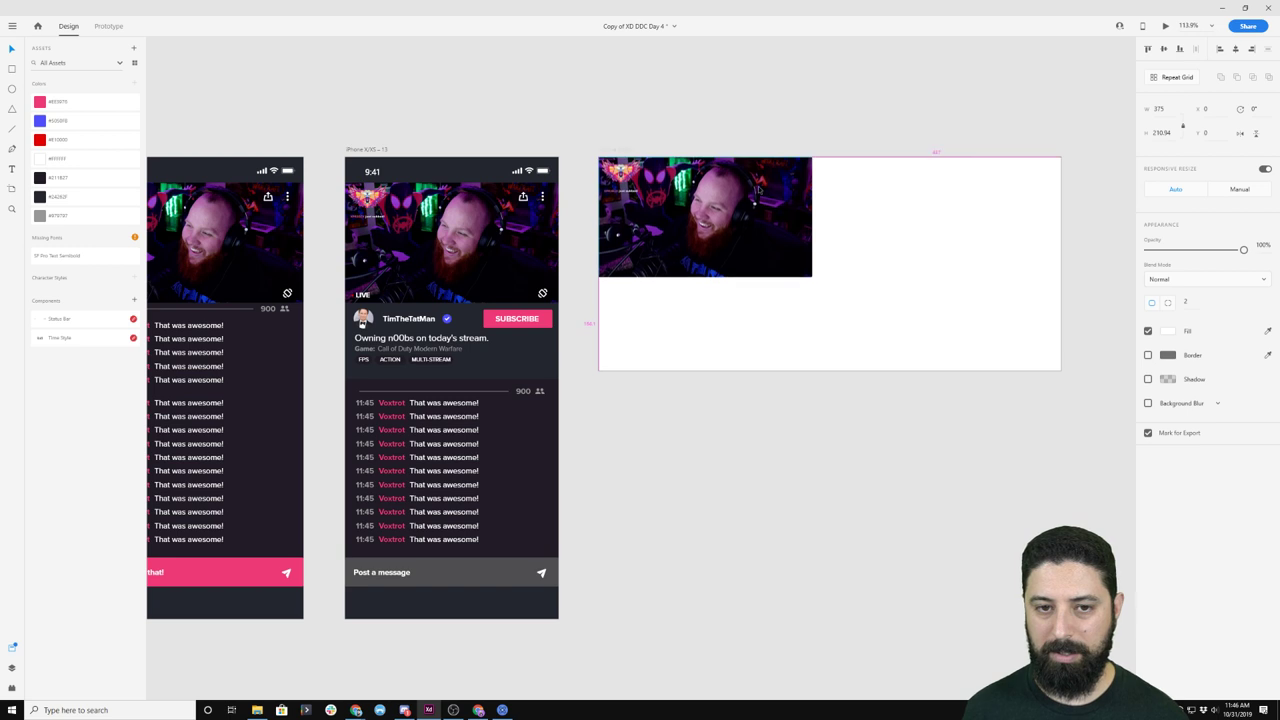
left_click_drag(812, 276, 978, 370)
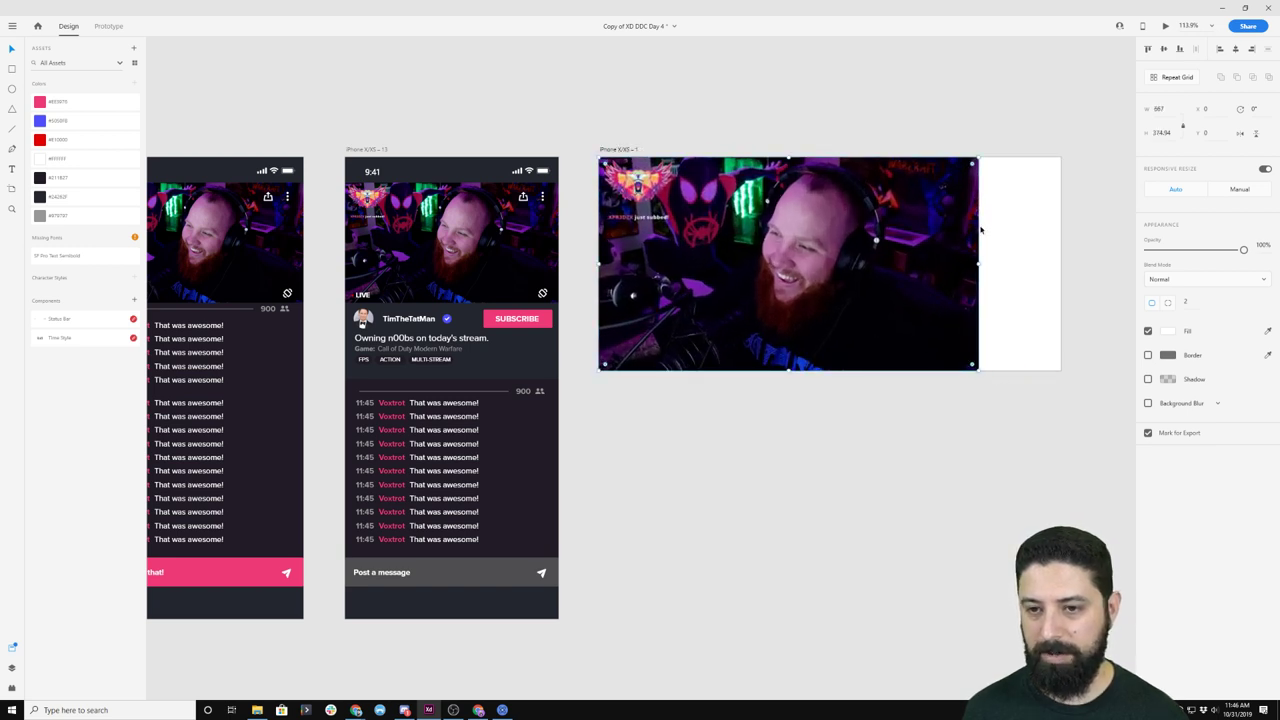
- Try to enlarge the video image until it fills the landscape artboard's full width
left_click_drag(979, 158, 1071, 110)
left_click_drag(963, 207, 960, 230)
left_click(811, 78)
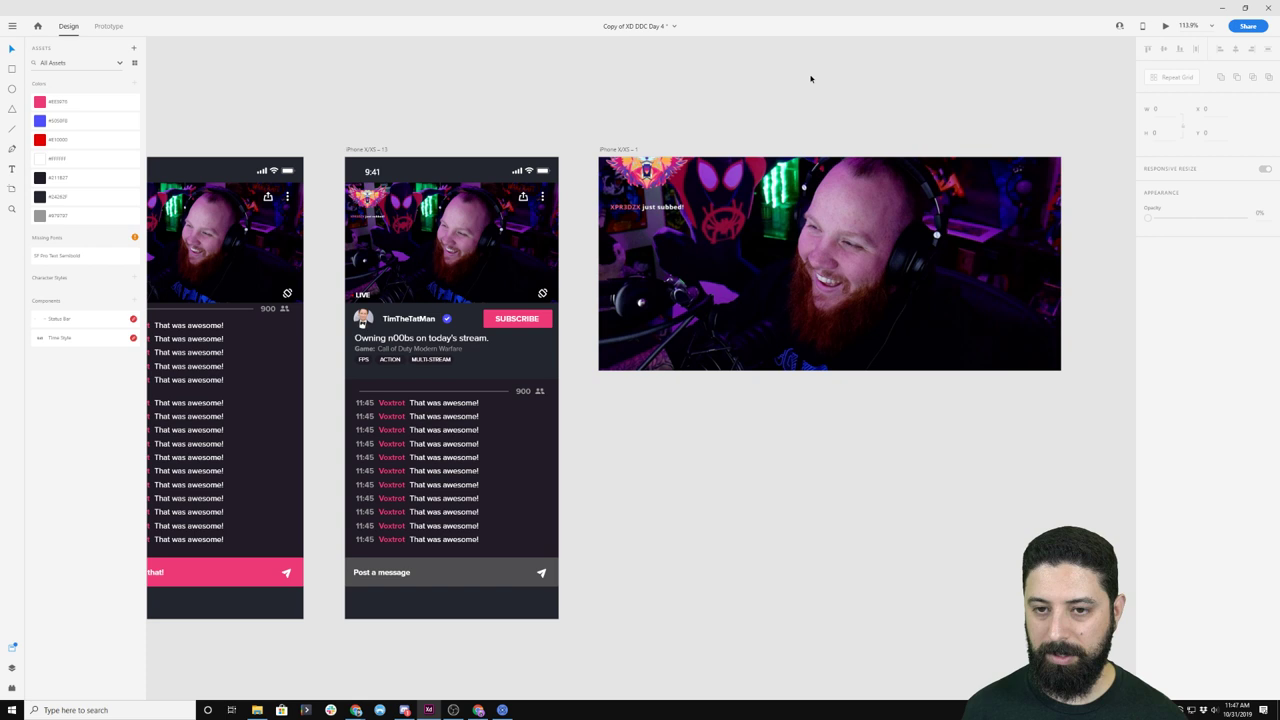
- Fit the video image back to the landscape artboard's height and center it horizontally
left_click(748, 162)
left_click_drag(1063, 132, 1019, 157)
left_click(875, 126)
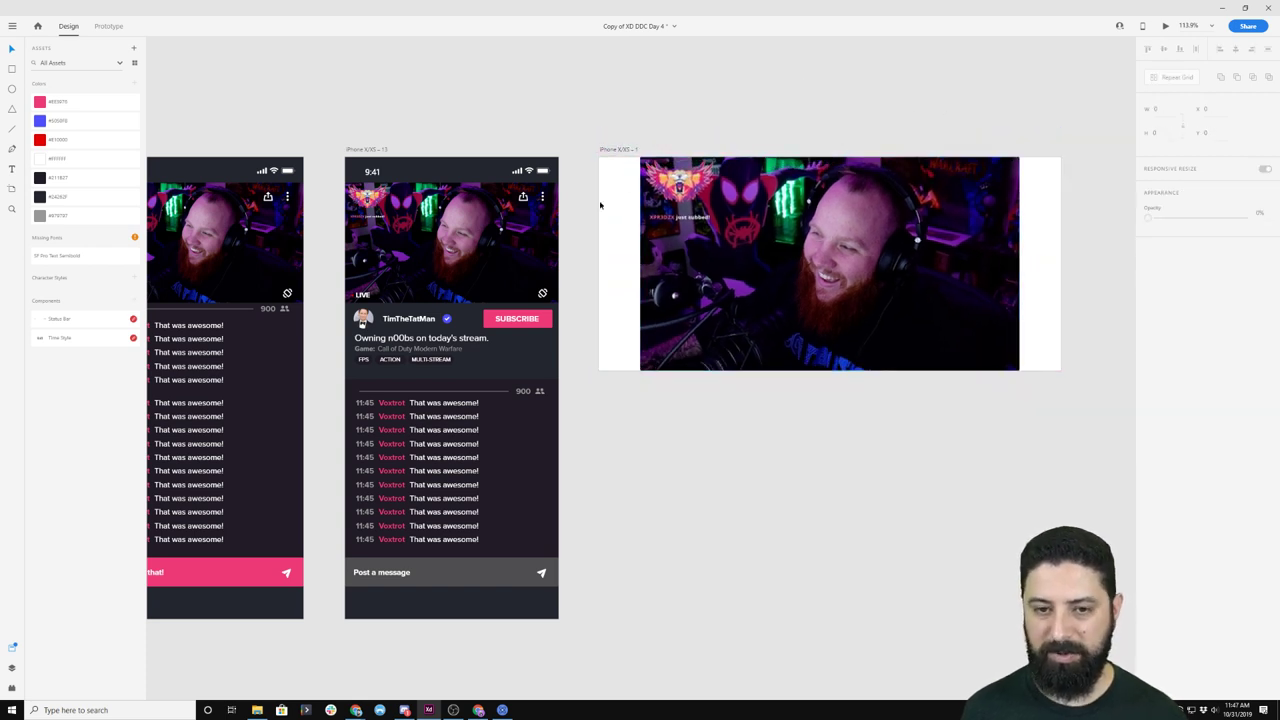
- Set the landscape artboard's background fill to black (#000000)
key("r")
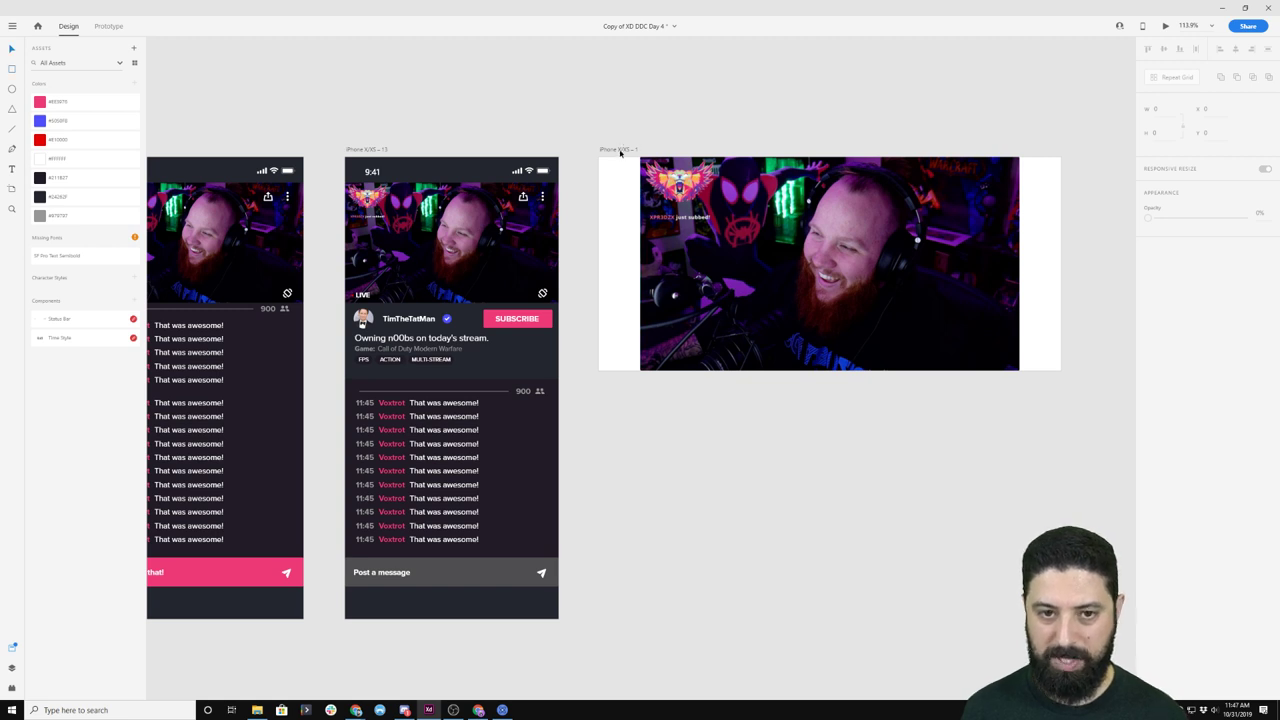
left_click(620, 151)
left_click(1168, 296)
left_click_drag(1040, 310, 990, 360)
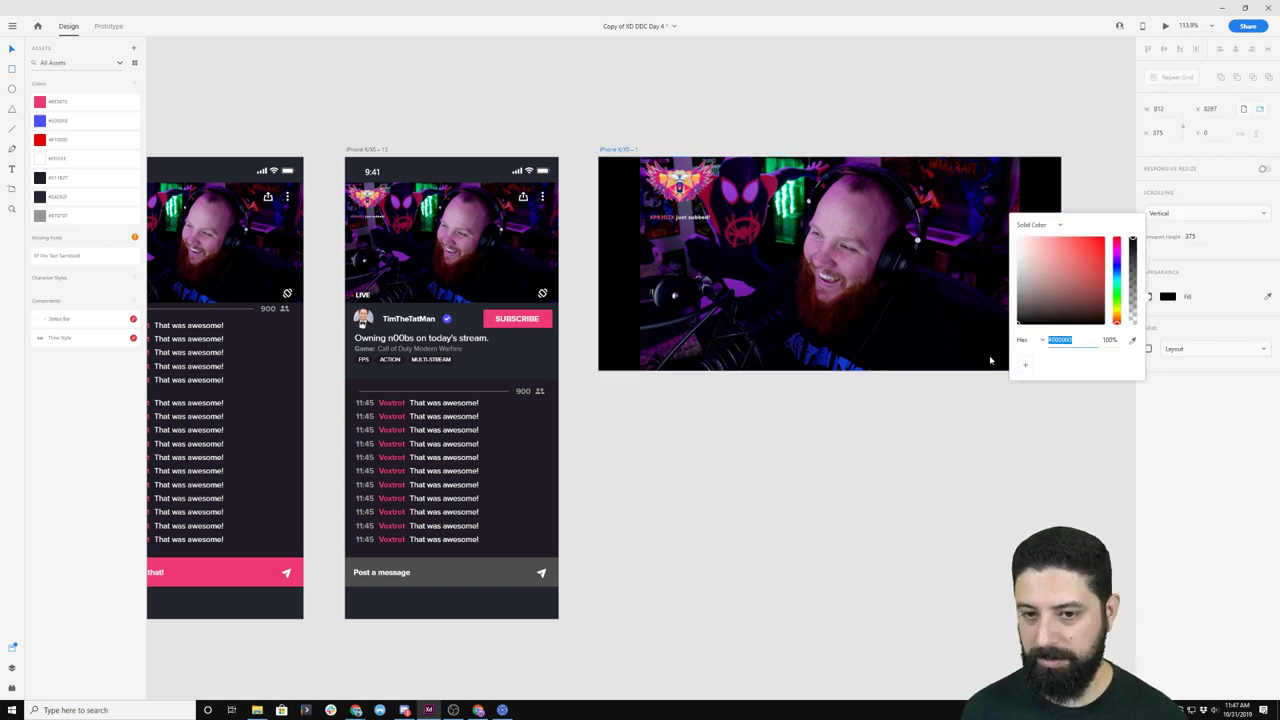
left_click(903, 466)
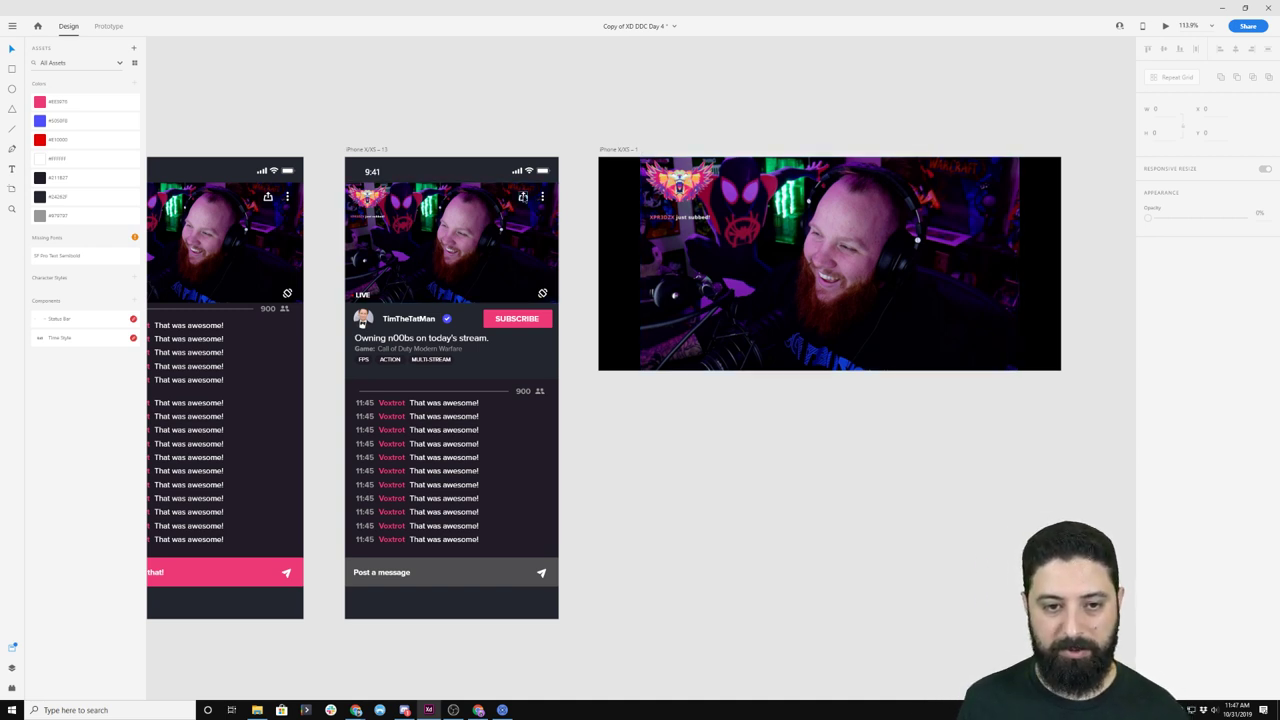
- Try to add copies of the share and more-options icons over the landscape video, and delete them
left_click(522, 197)
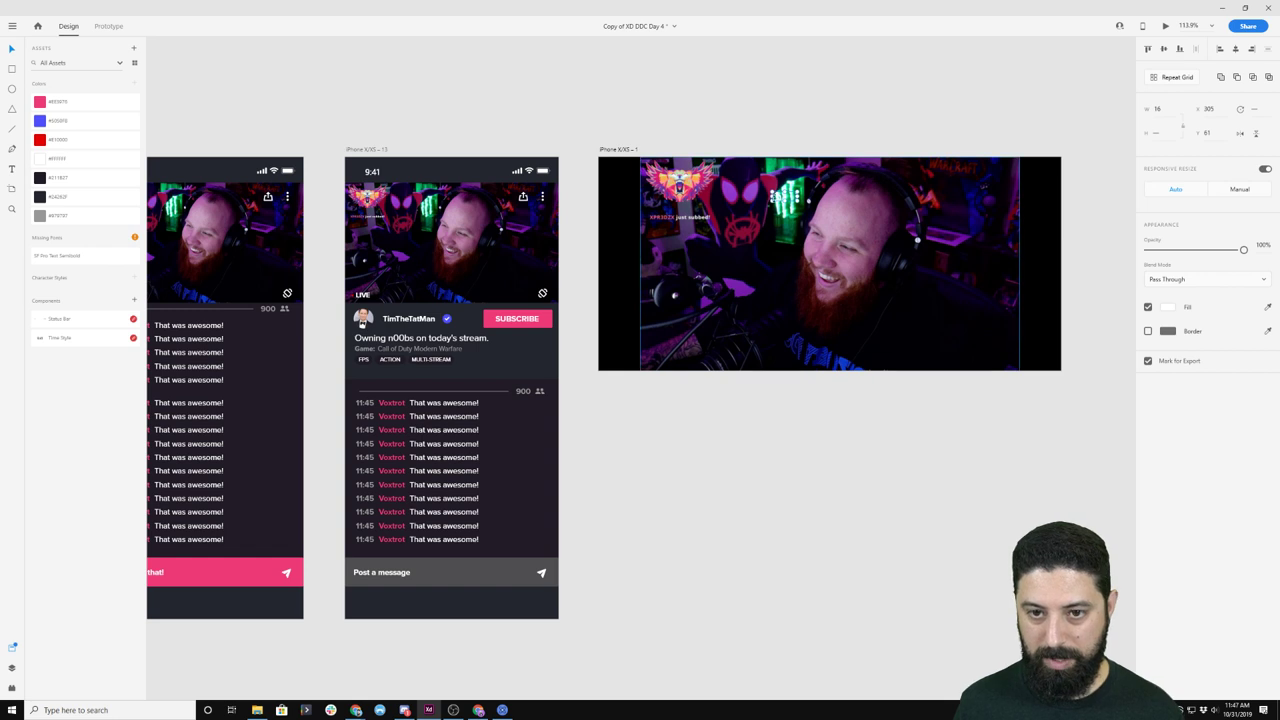
left_click_drag(738, 200, 779, 203)
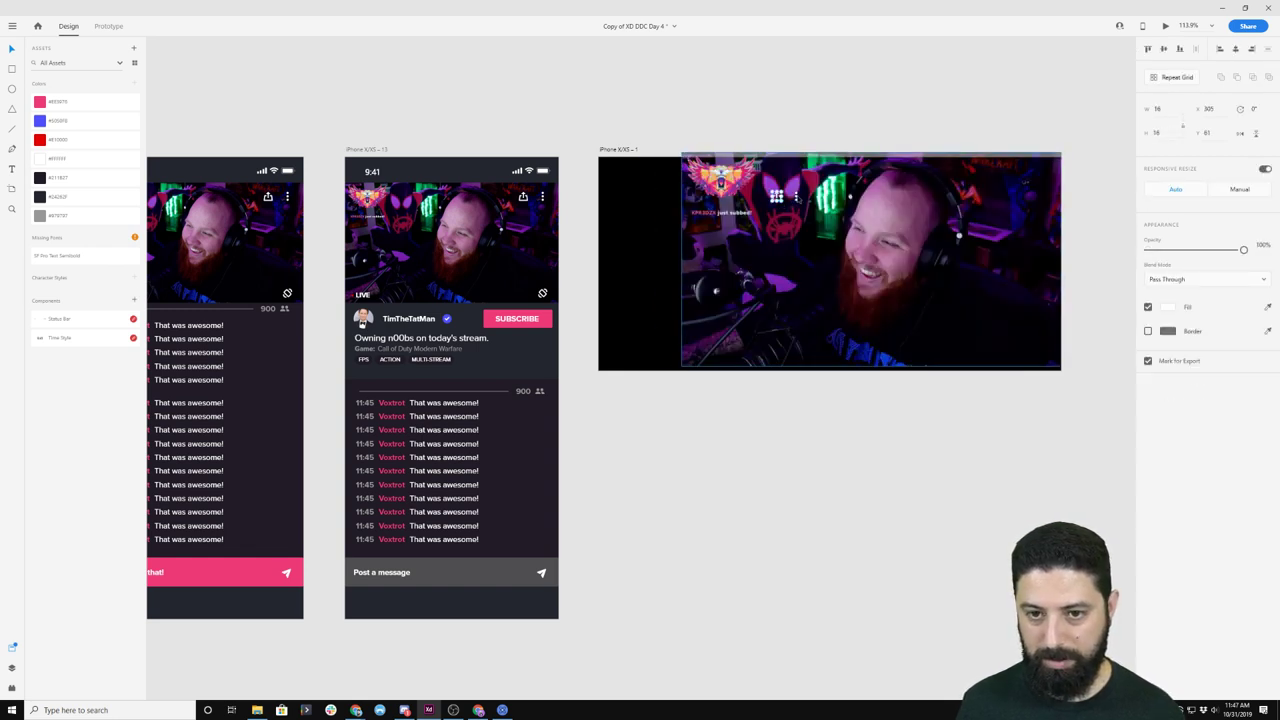
left_click(797, 197)
scroll(790, 197, "up", 5)
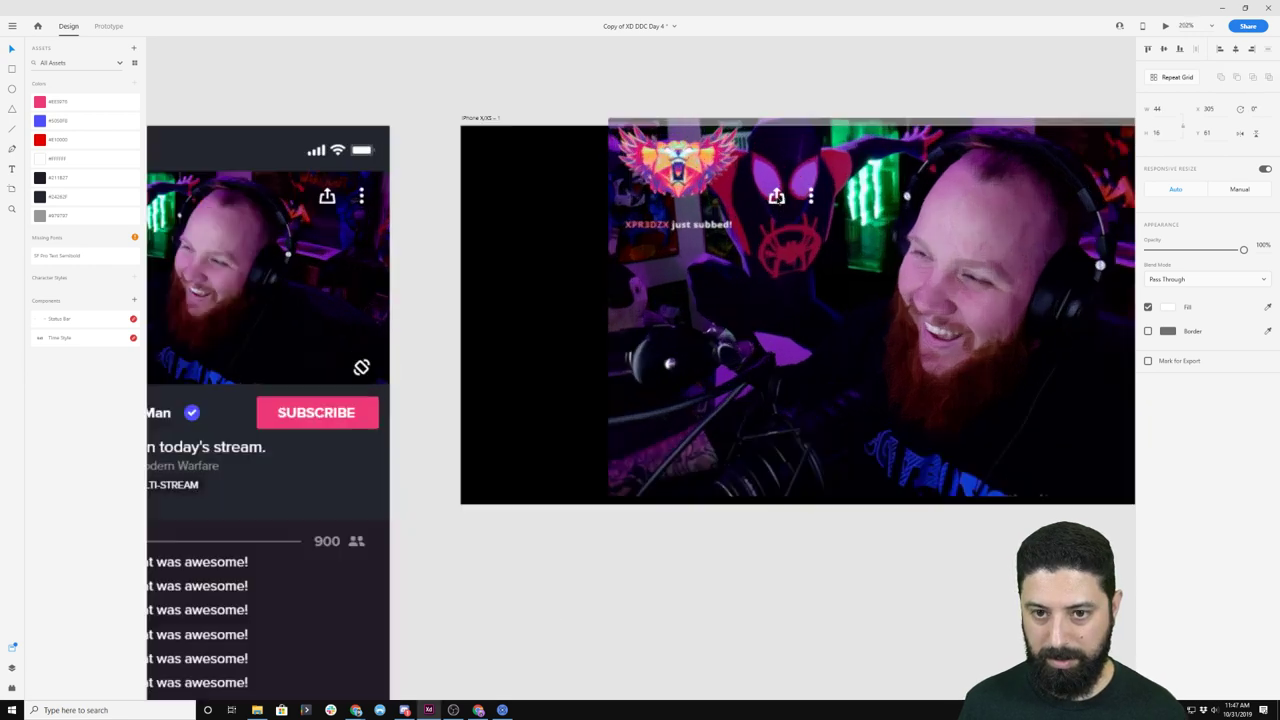
key("Delete")
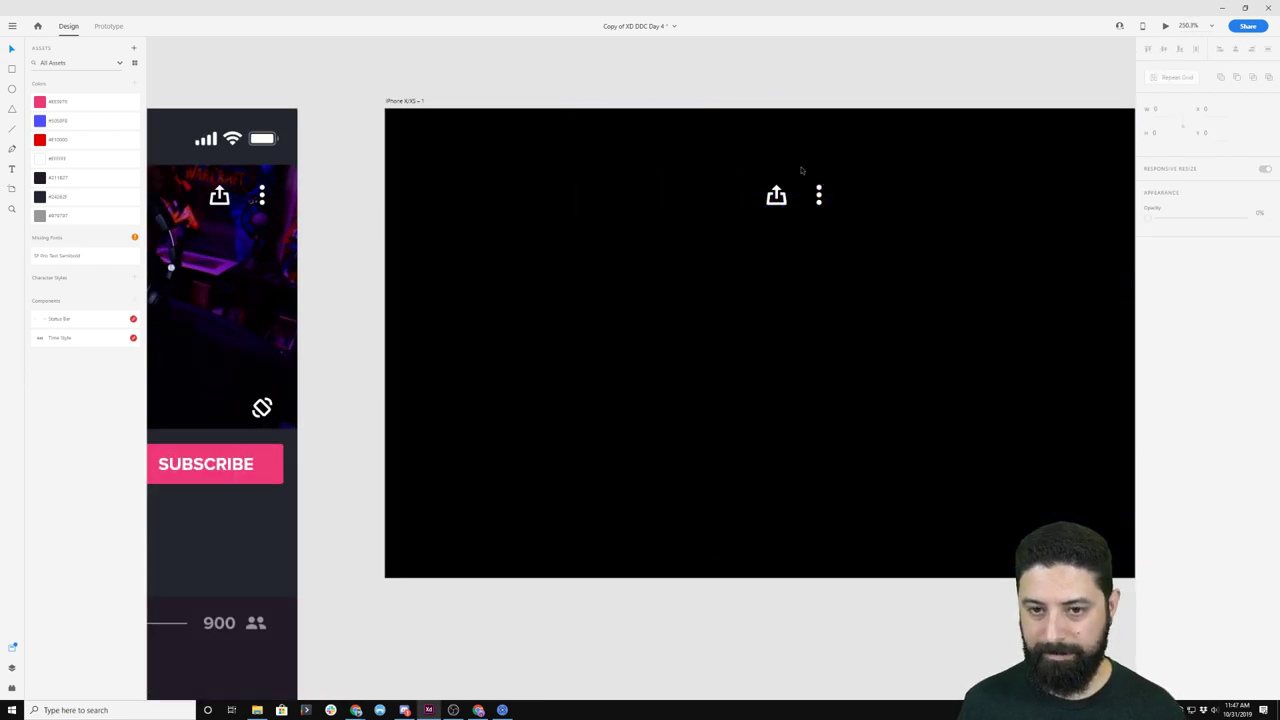
key("ctrl+z")
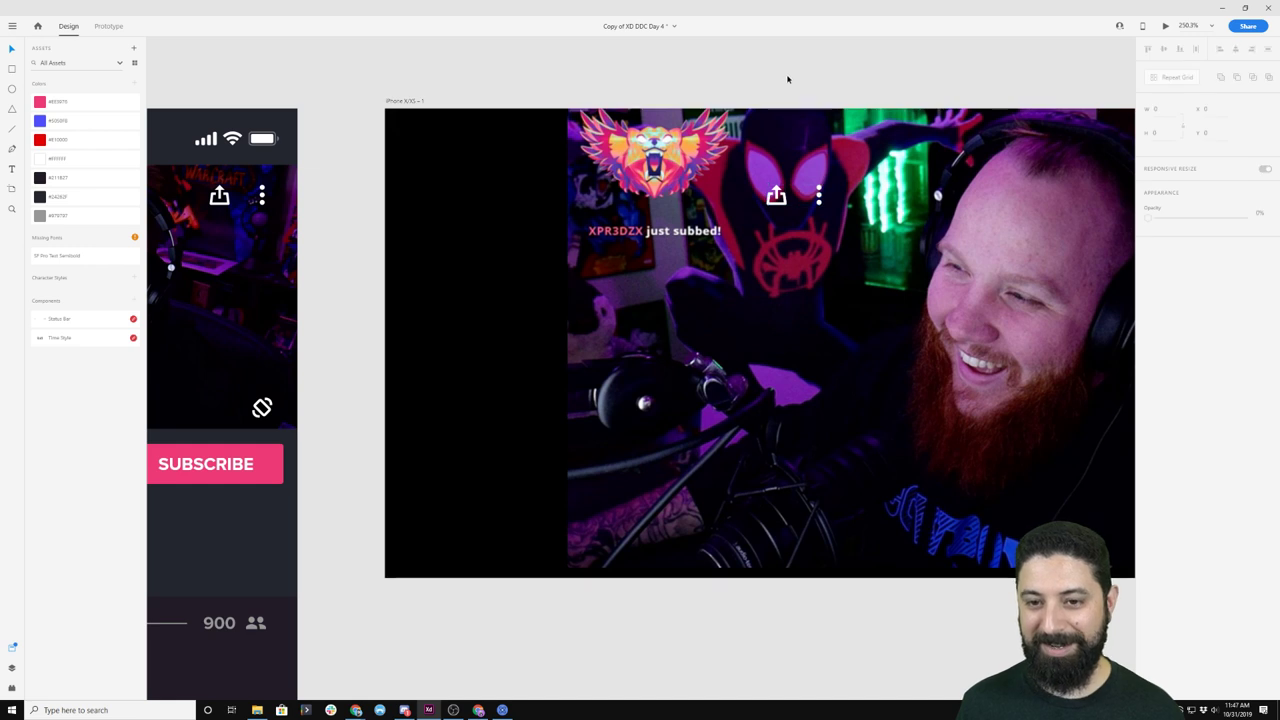
left_click(737, 191)
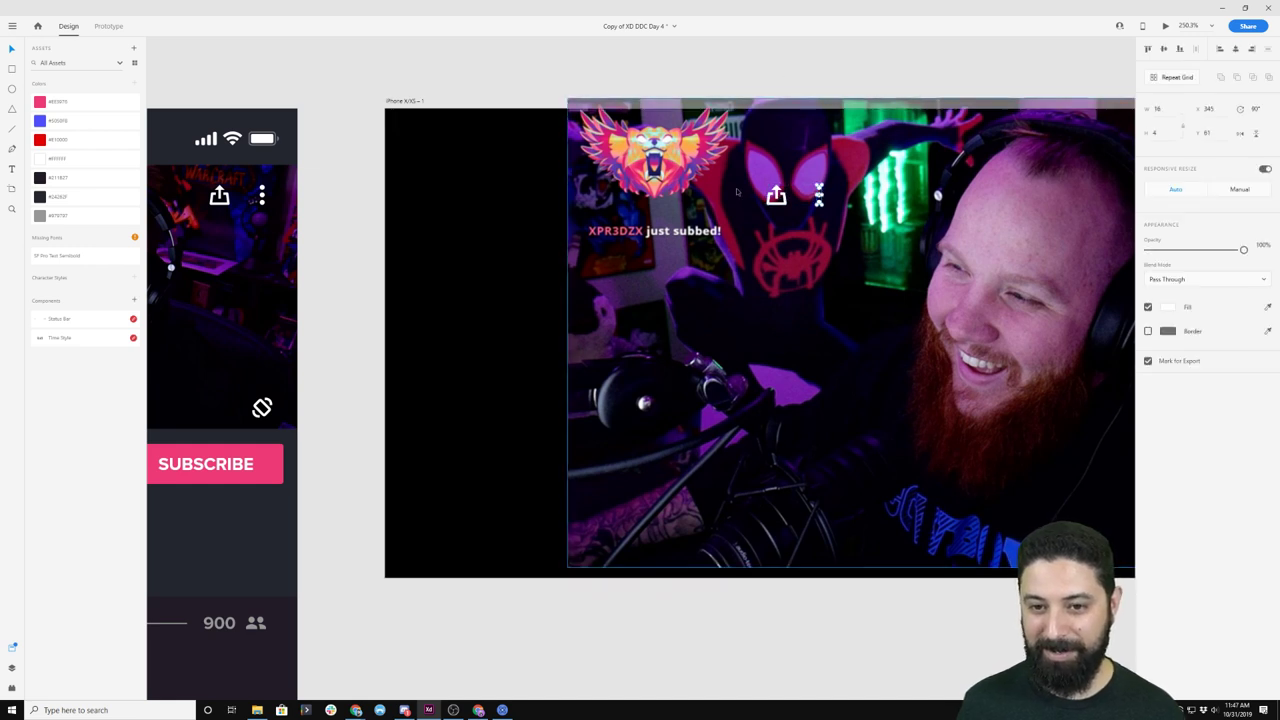
left_click(776, 193)
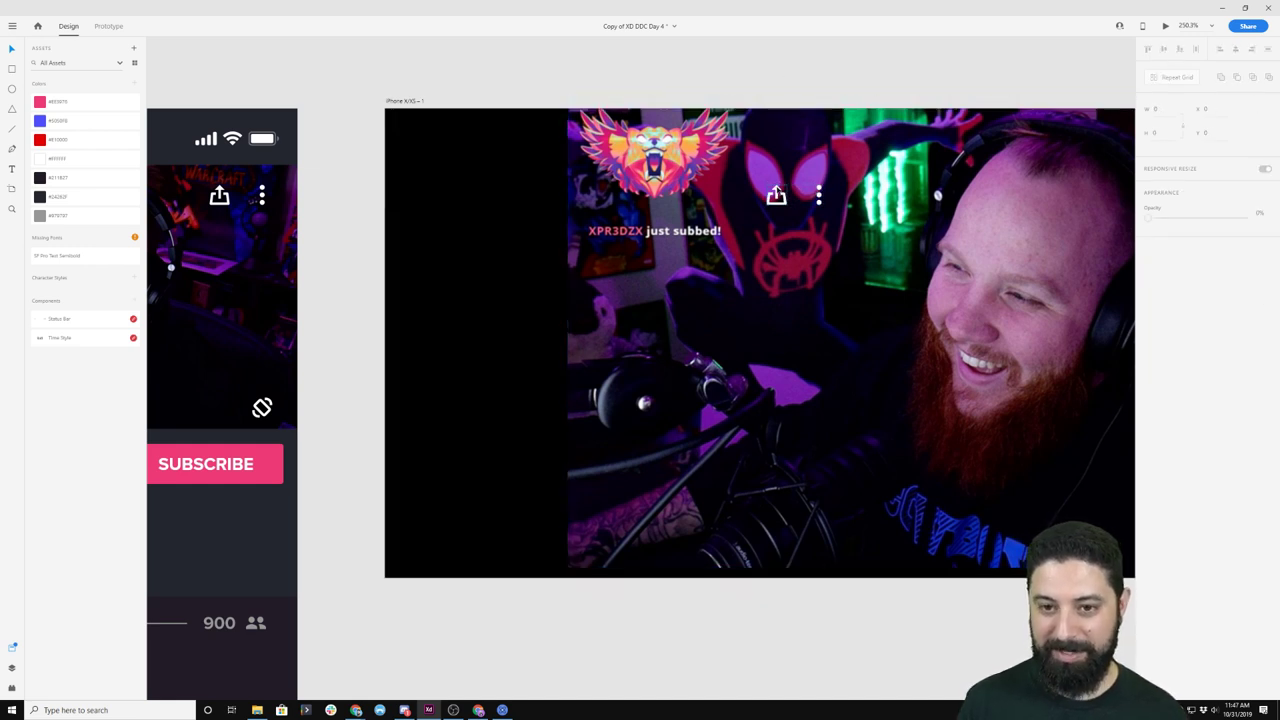
key("Delete")
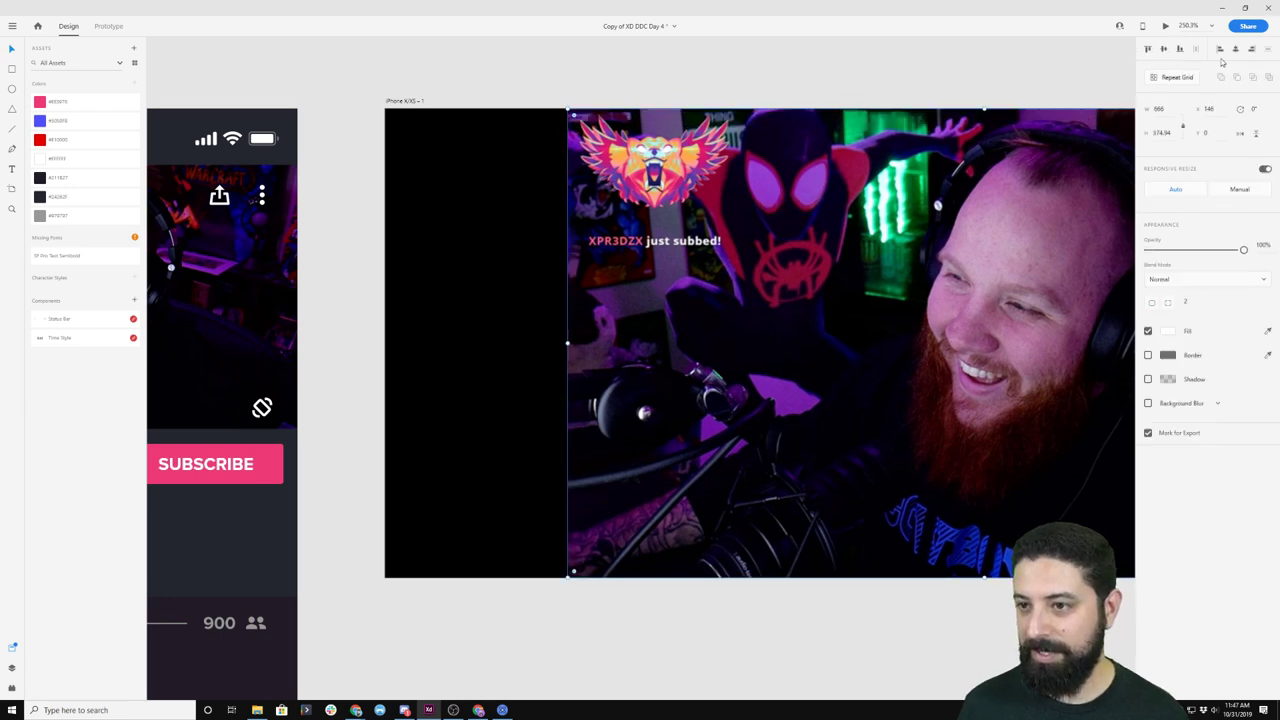
- Center the video image horizontally on the black landscape artboard
left_click(1235, 49)
key("Escape")
scroll(1114, 42, "down", 5)
left_click_drag(1005, 91, 758, 120)
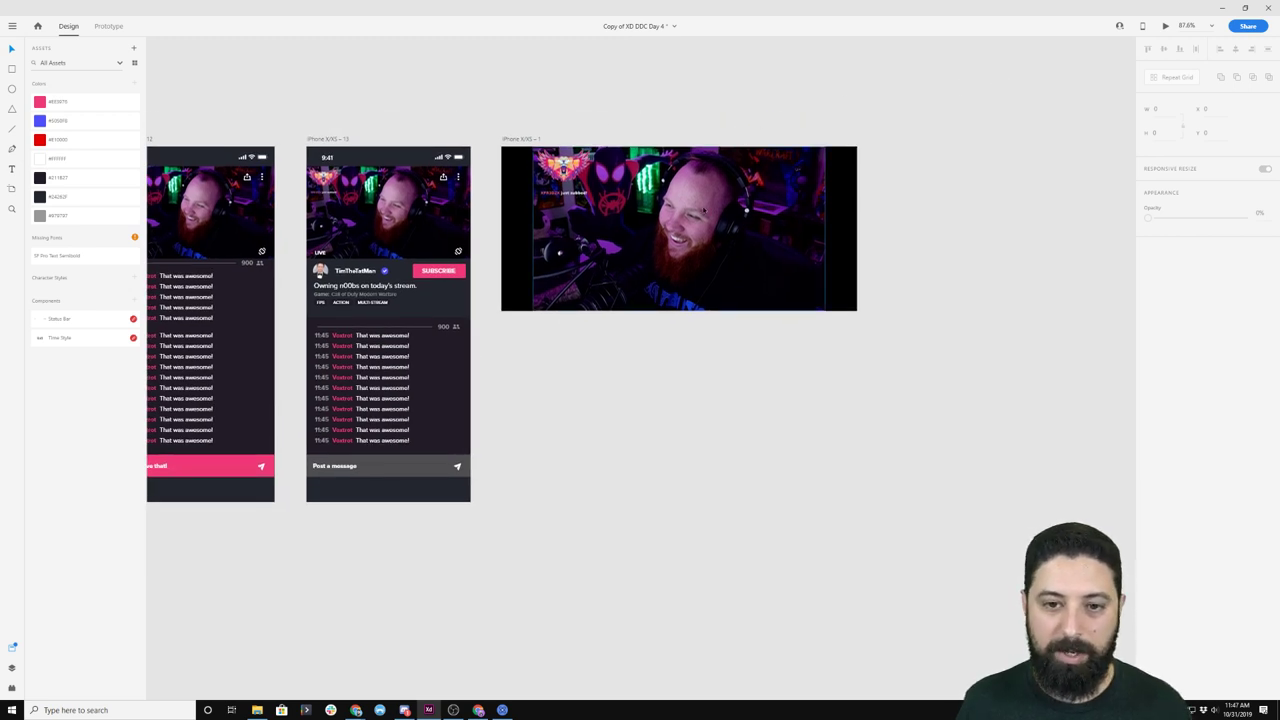
- Move the video image flush against the landscape artboard's left edge
left_click(713, 210)
left_click_drag(773, 223, 743, 222)
left_click(608, 100)
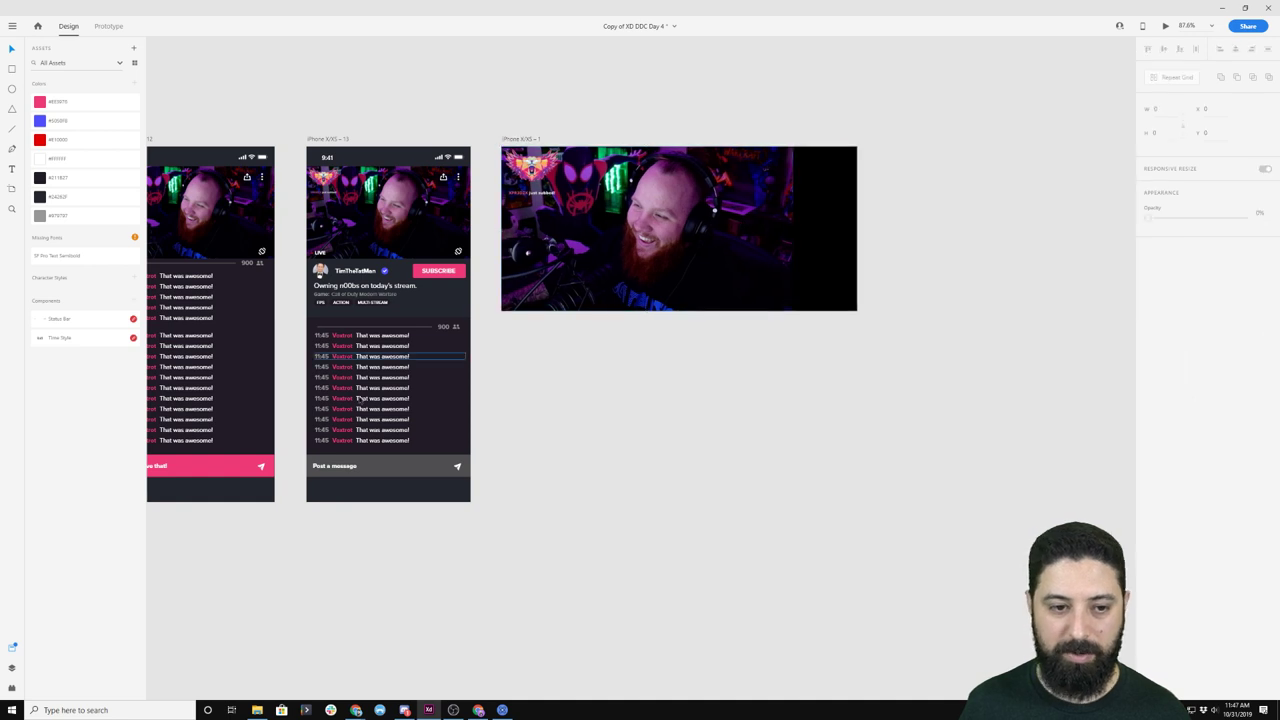
- Copy the whole chat section with its "Post a message" bar onto the landscape artboard, aligned to the bottom-right corner over the video
left_click_drag(595, 424, 856, 352)
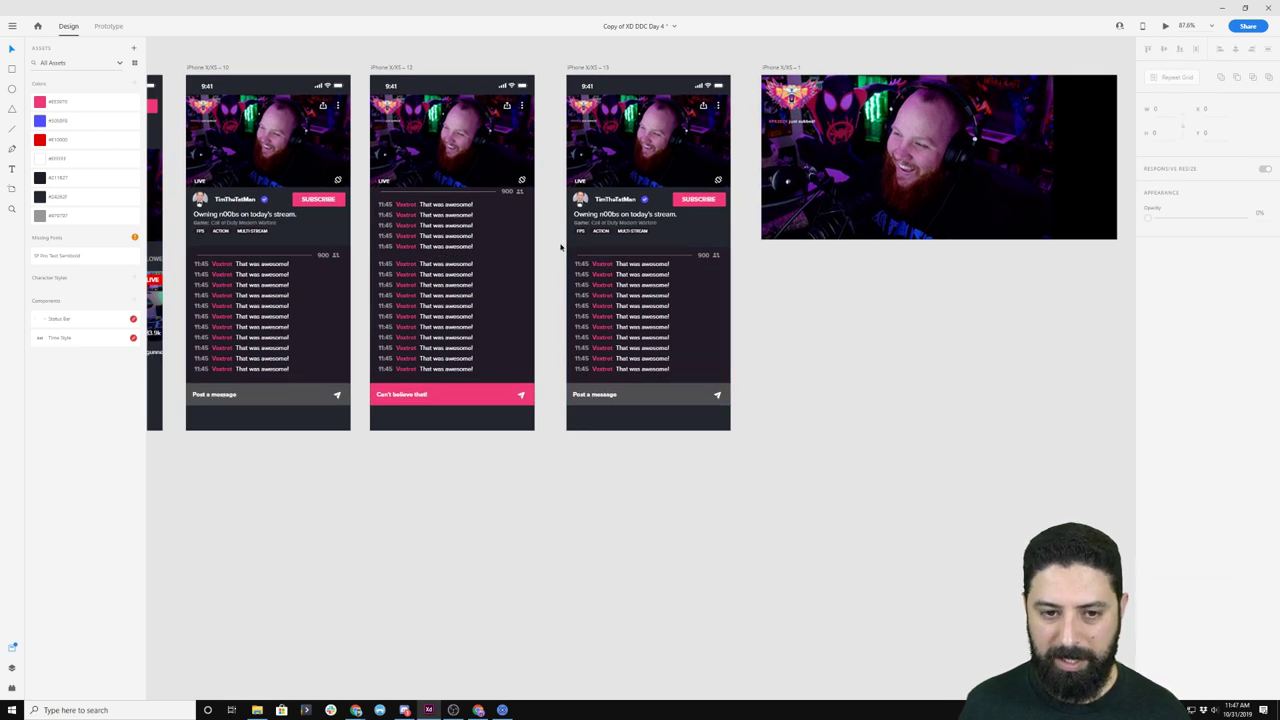
left_click_drag(561, 247, 743, 413)
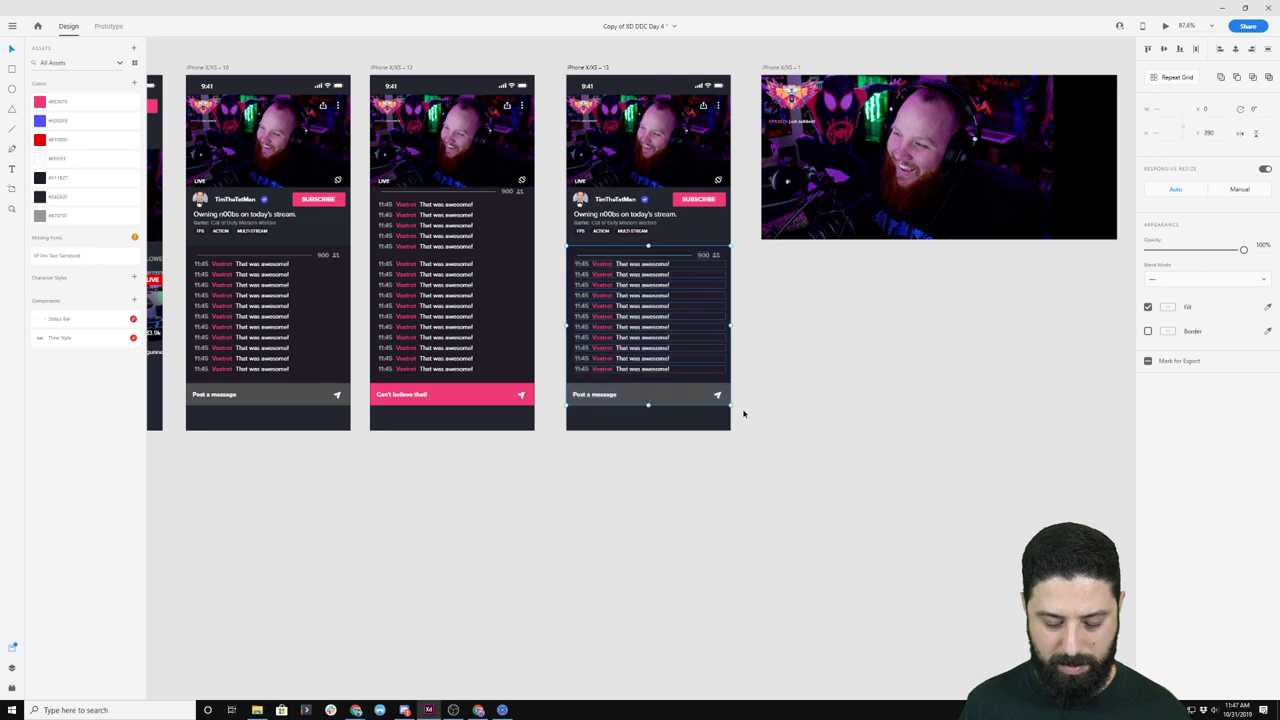
left_click_drag(1002, 339, 682, 398)
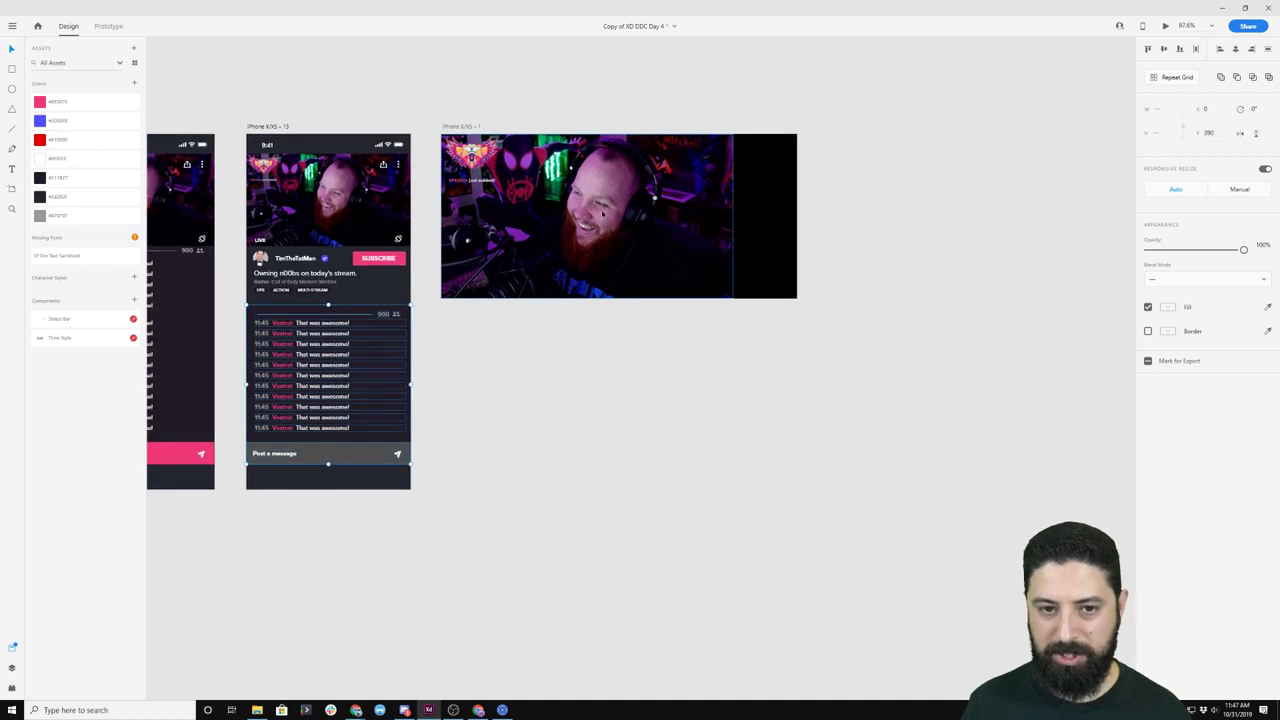
left_click(456, 128)
key("ctrl+v")
left_click_drag(563, 211, 657, 216)
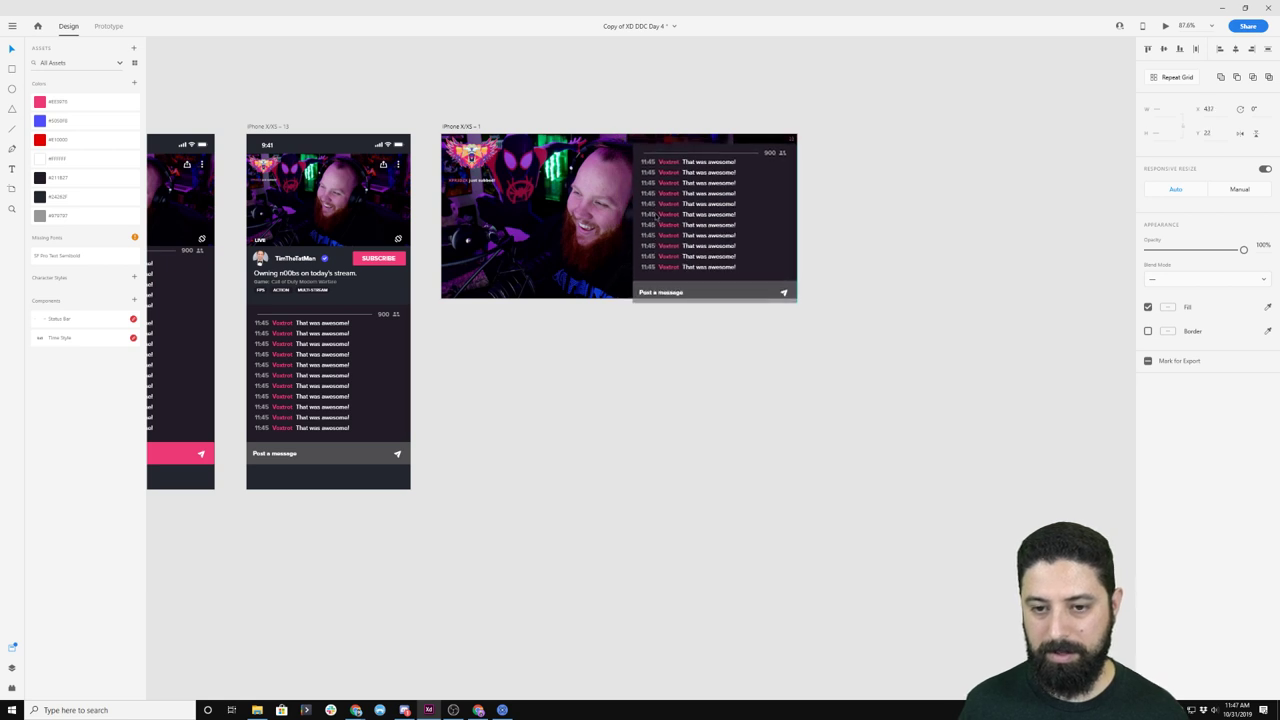
left_click(857, 194)
scroll(730, 206, "up", 5)
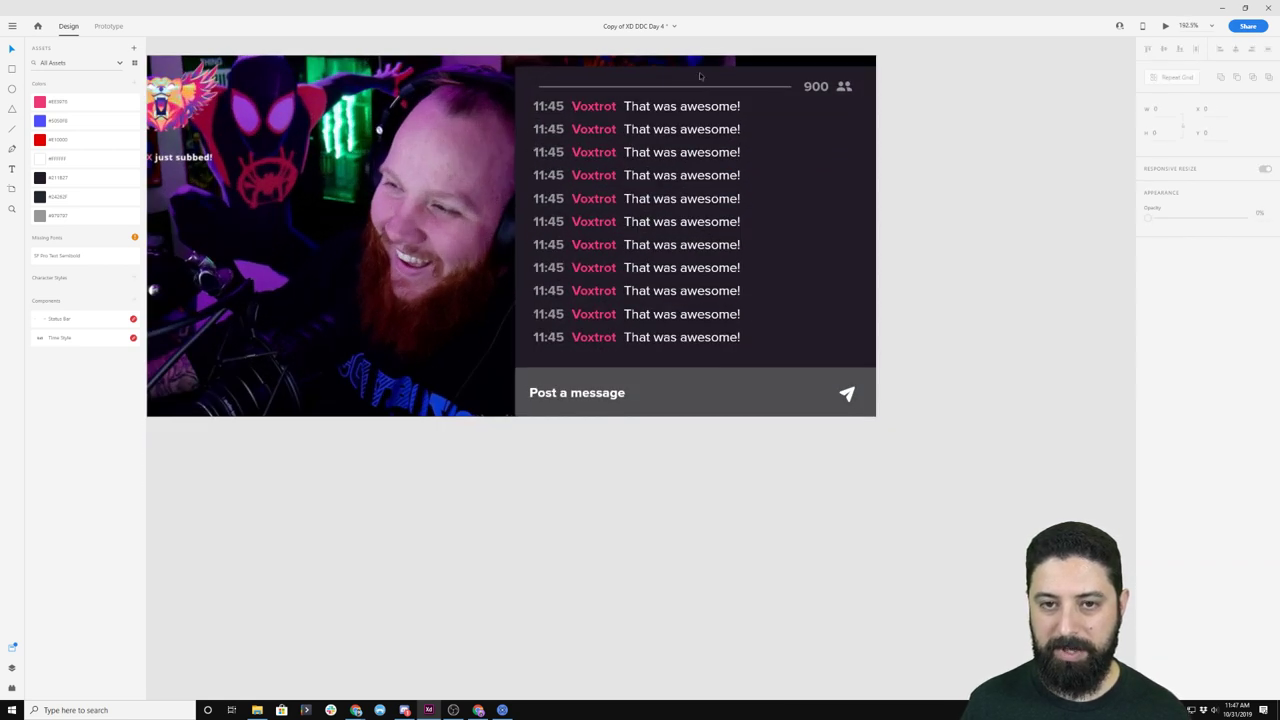
- Extend the chat background to the landscape artboard's top edge and move its divider line, viewer count and people icon up
scroll(700, 76, "up", 2)
left_click(695, 126)
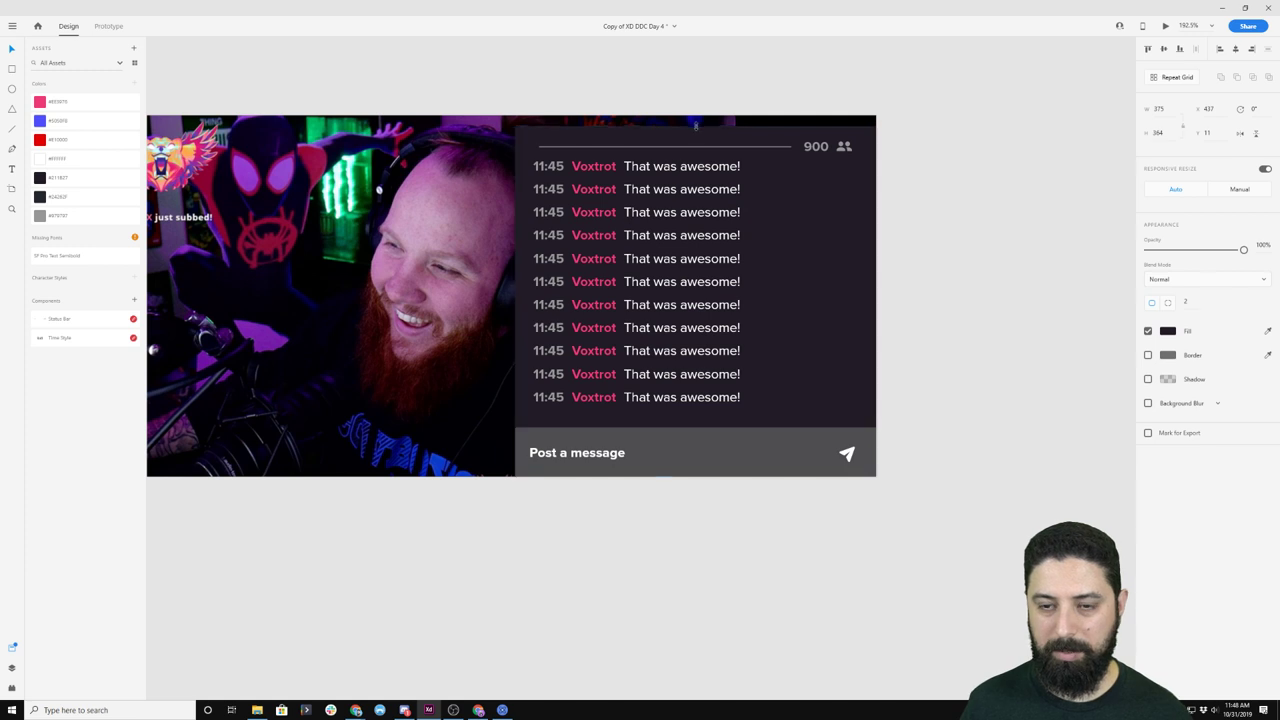
double_click(791, 147)
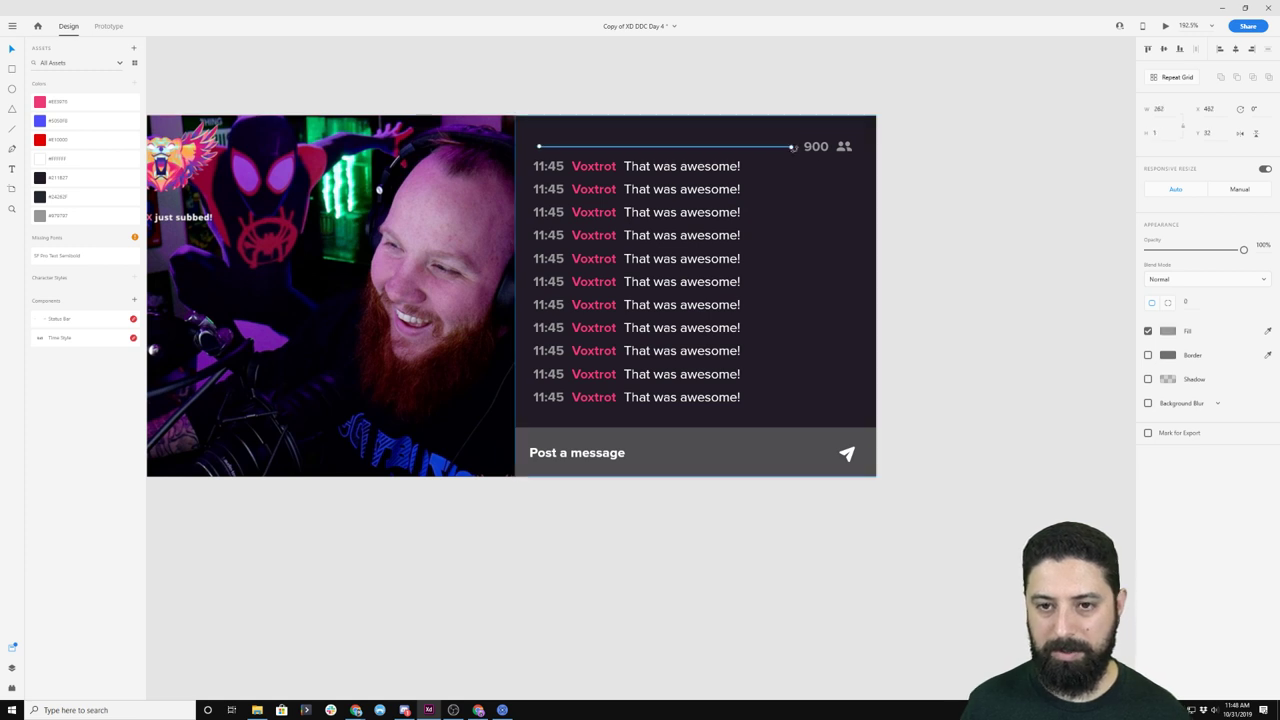
key("Escape")
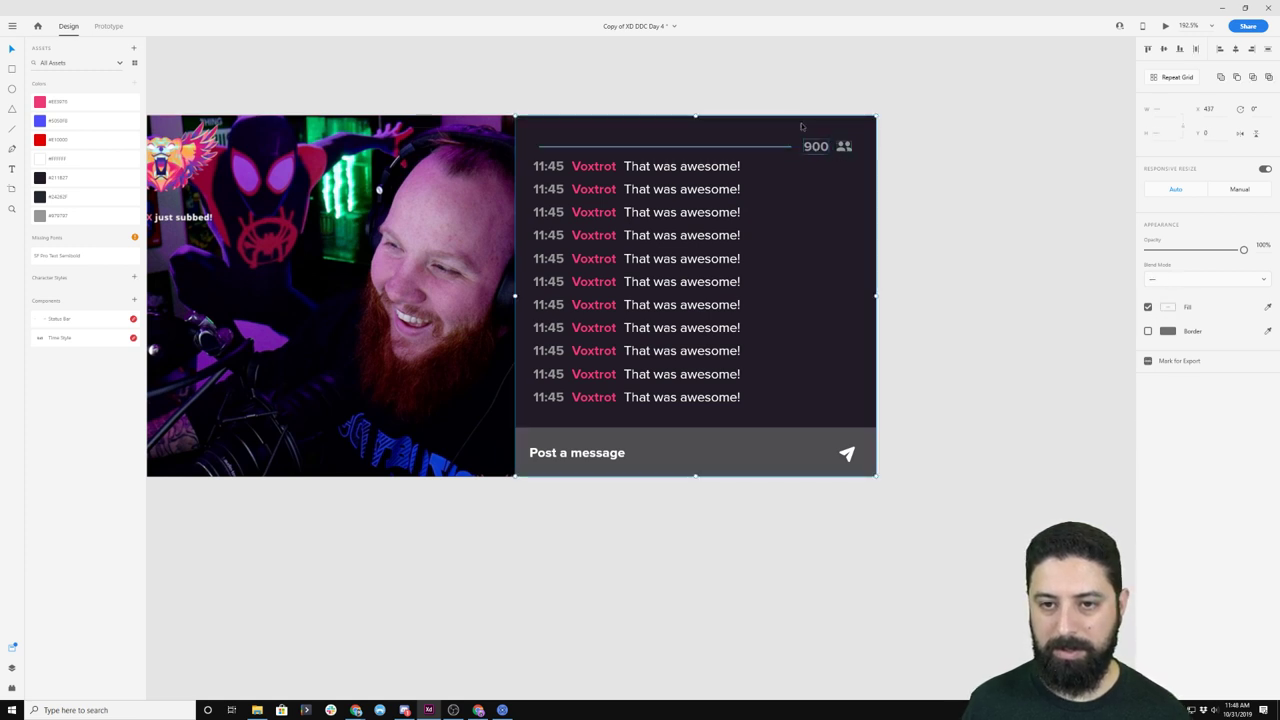
double_click(801, 126)
key("shift+Up")
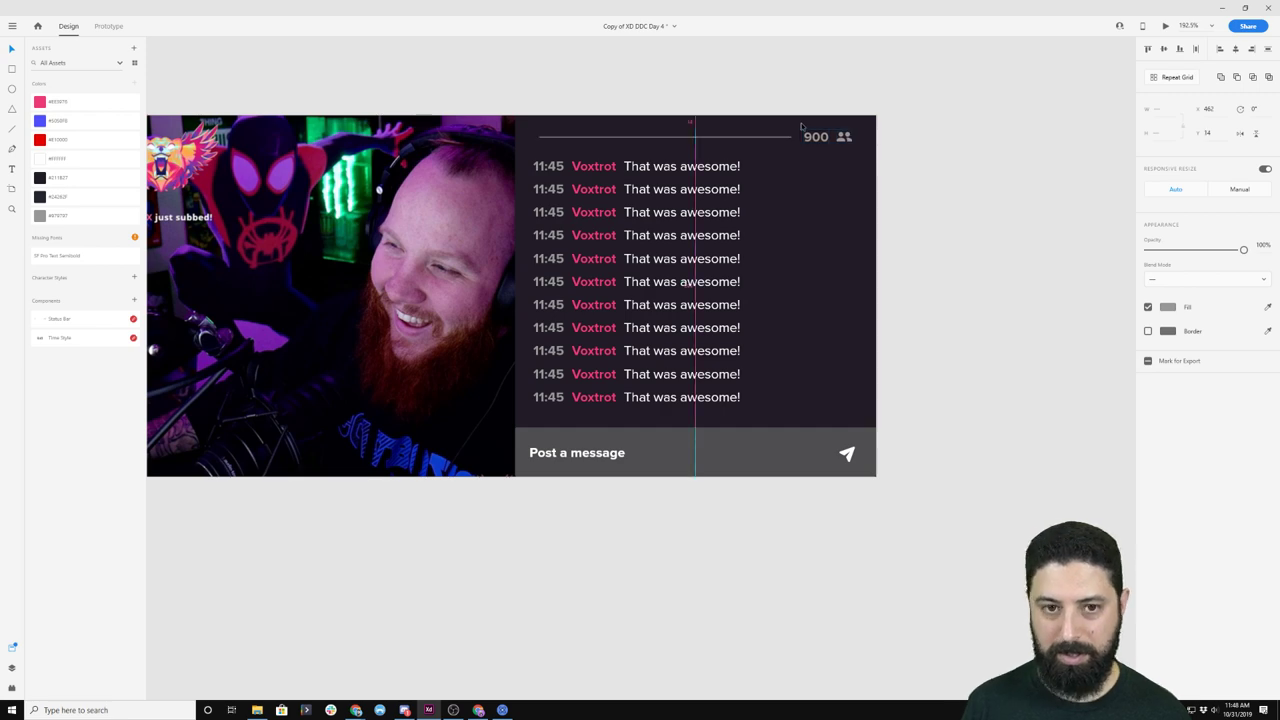
left_click(660, 102)
- Shift the landscape video image left to about X -126 so the streamer's face sits centred beside the chat
scroll(660, 102, "down", 5)
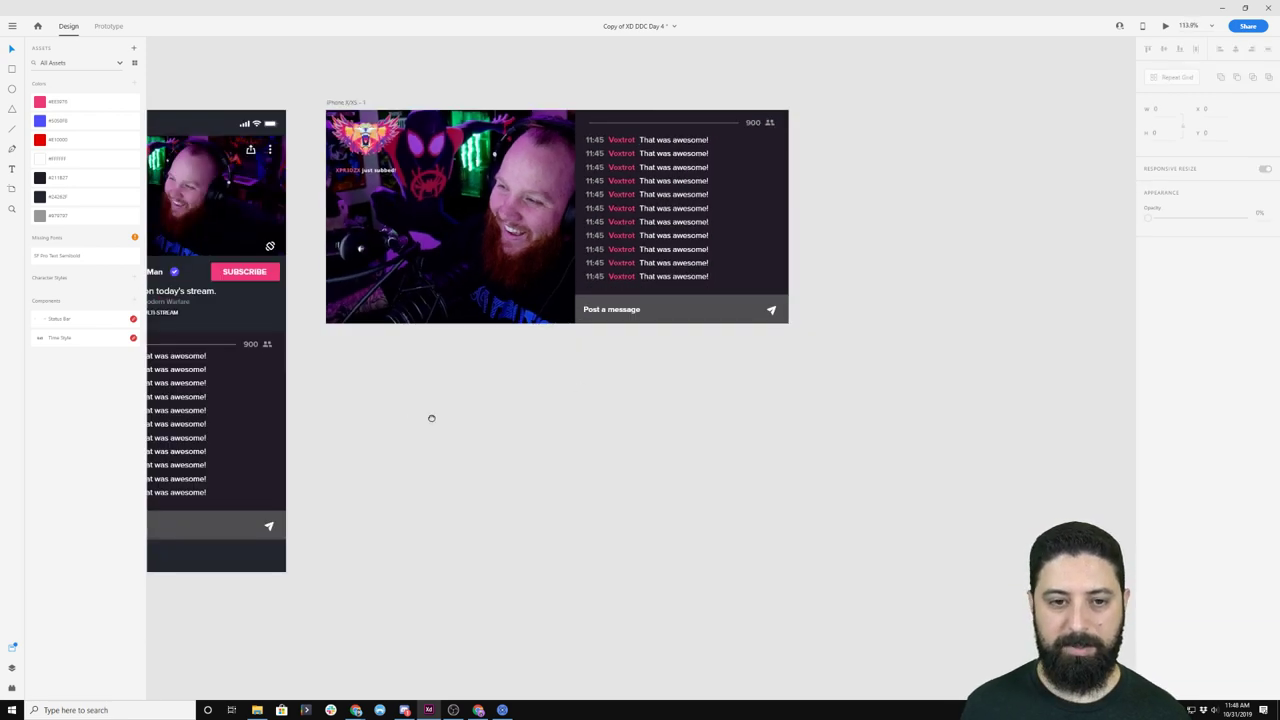
left_click_drag(431, 418, 687, 396)
left_click(752, 230)
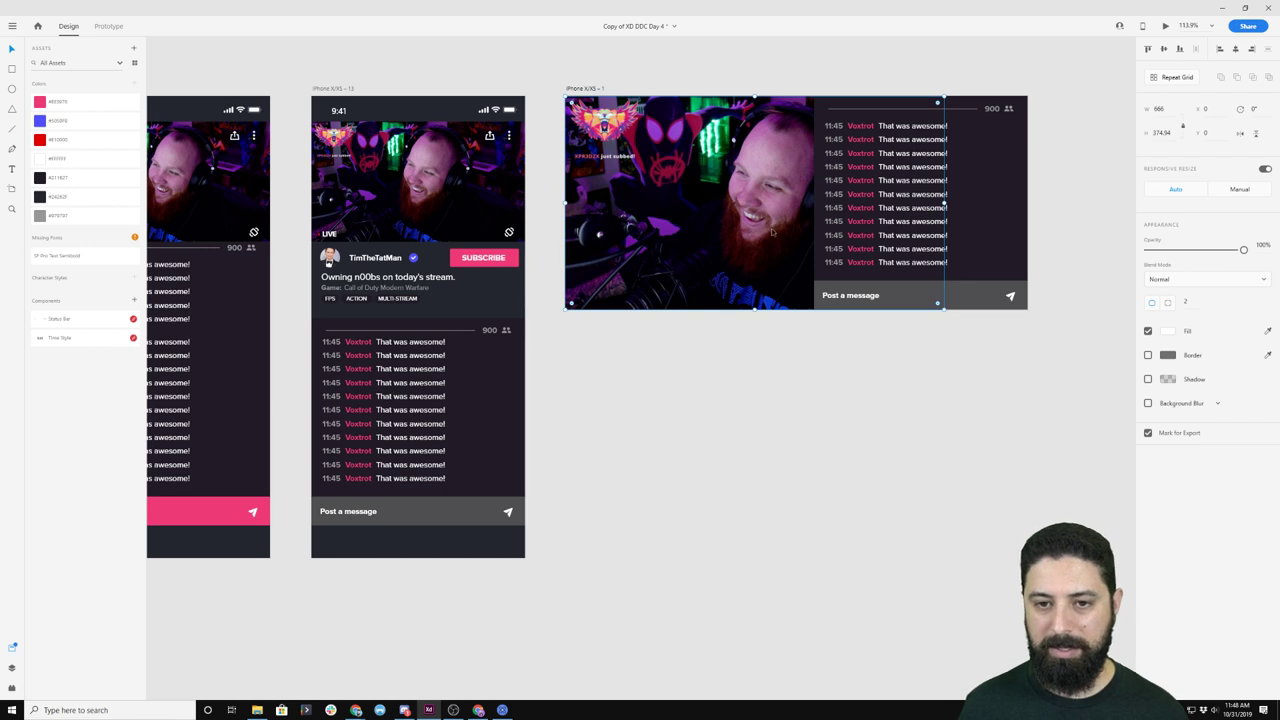
left_click_drag(772, 232, 703, 228)
left_click(766, 49)
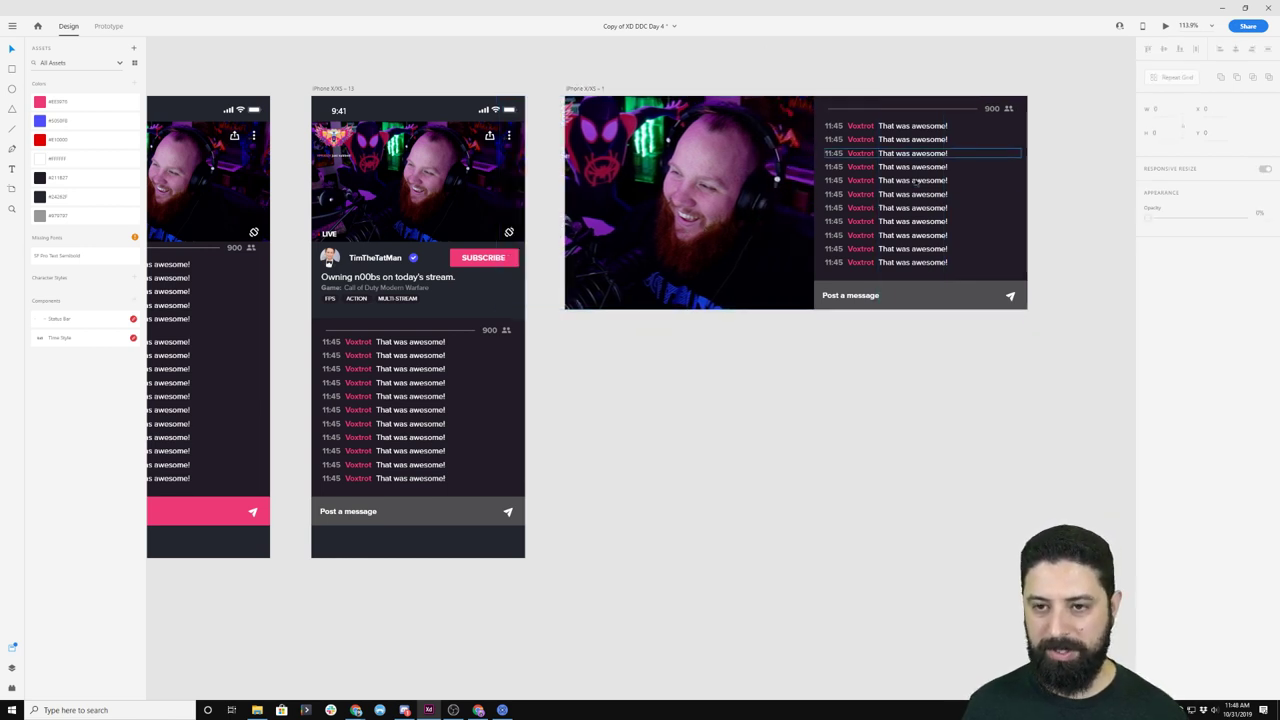
left_click(831, 222)
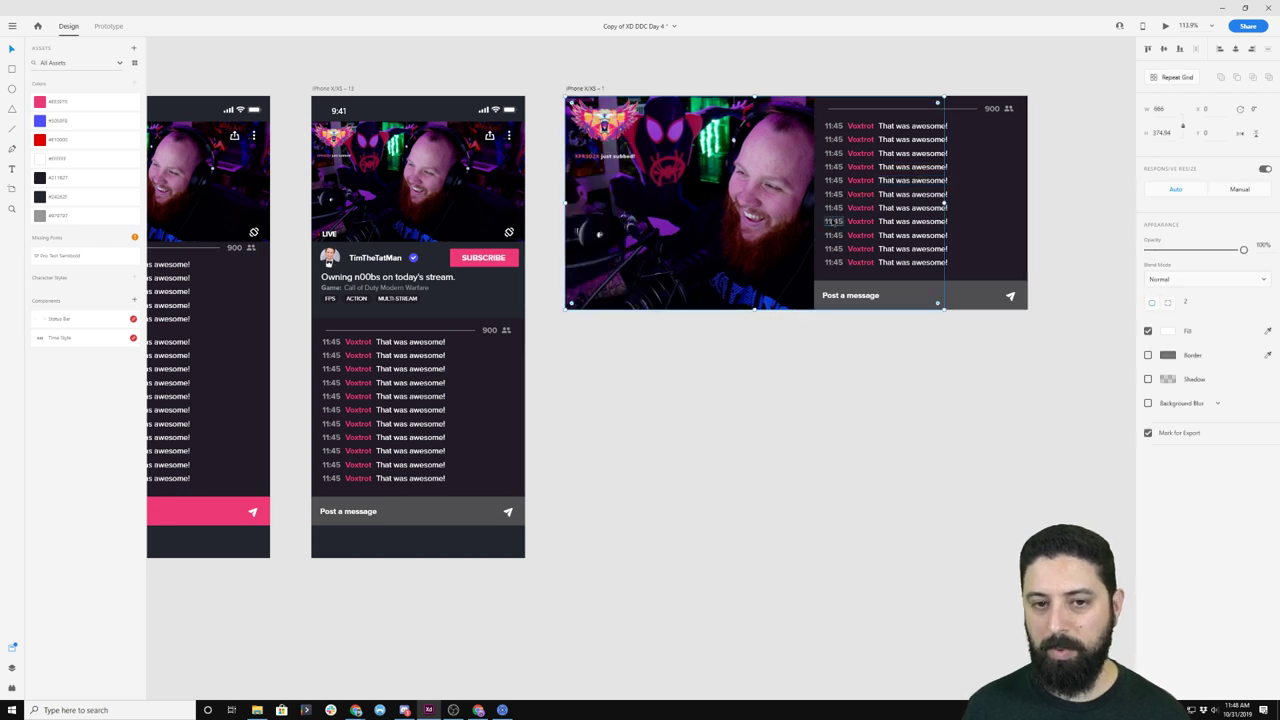
left_click_drag(831, 222, 760, 222)
left_click(623, 57)
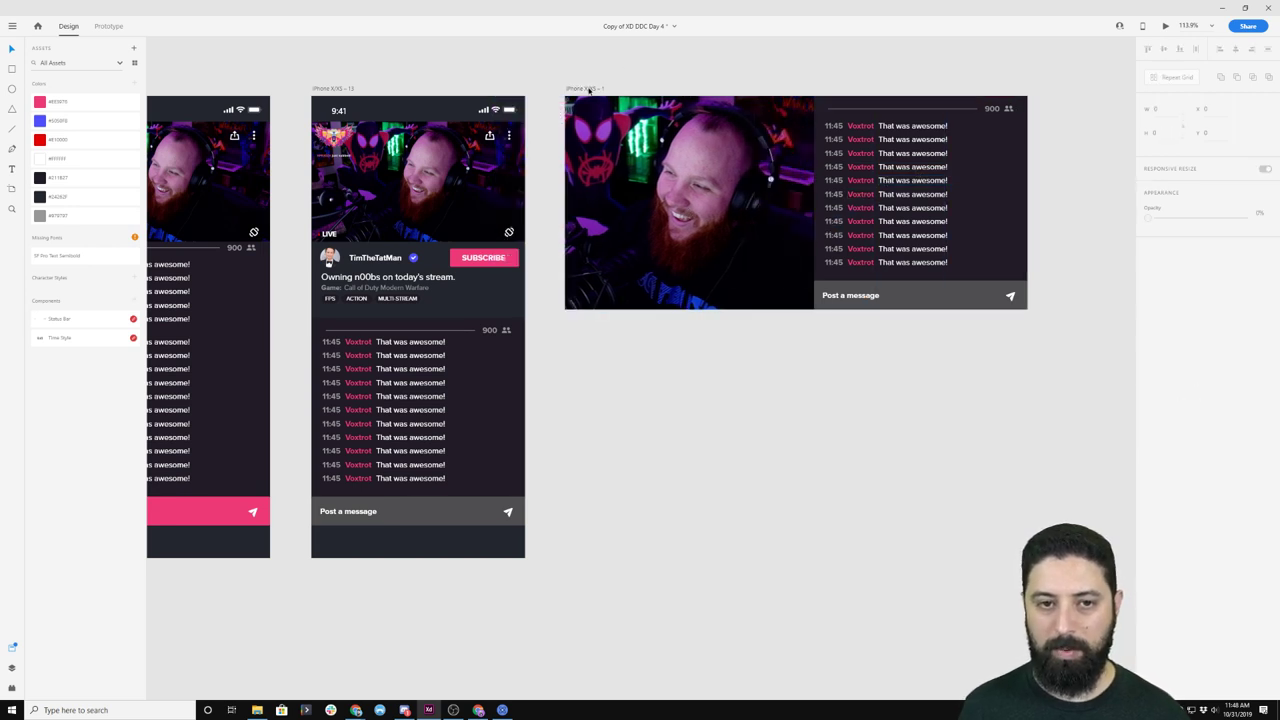
- Duplicate the landscape artboard directly below the original and centre the copy's video image horizontally
left_click_drag(588, 89, 631, 322)
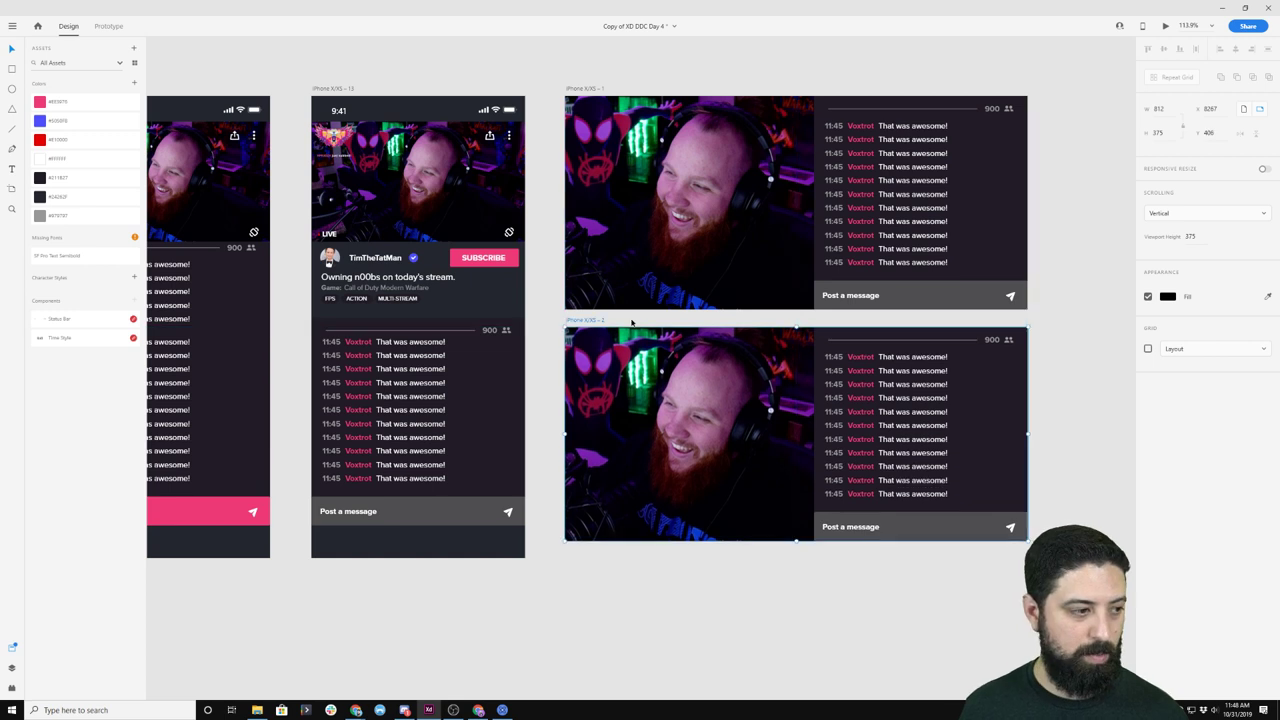
left_click(699, 397)
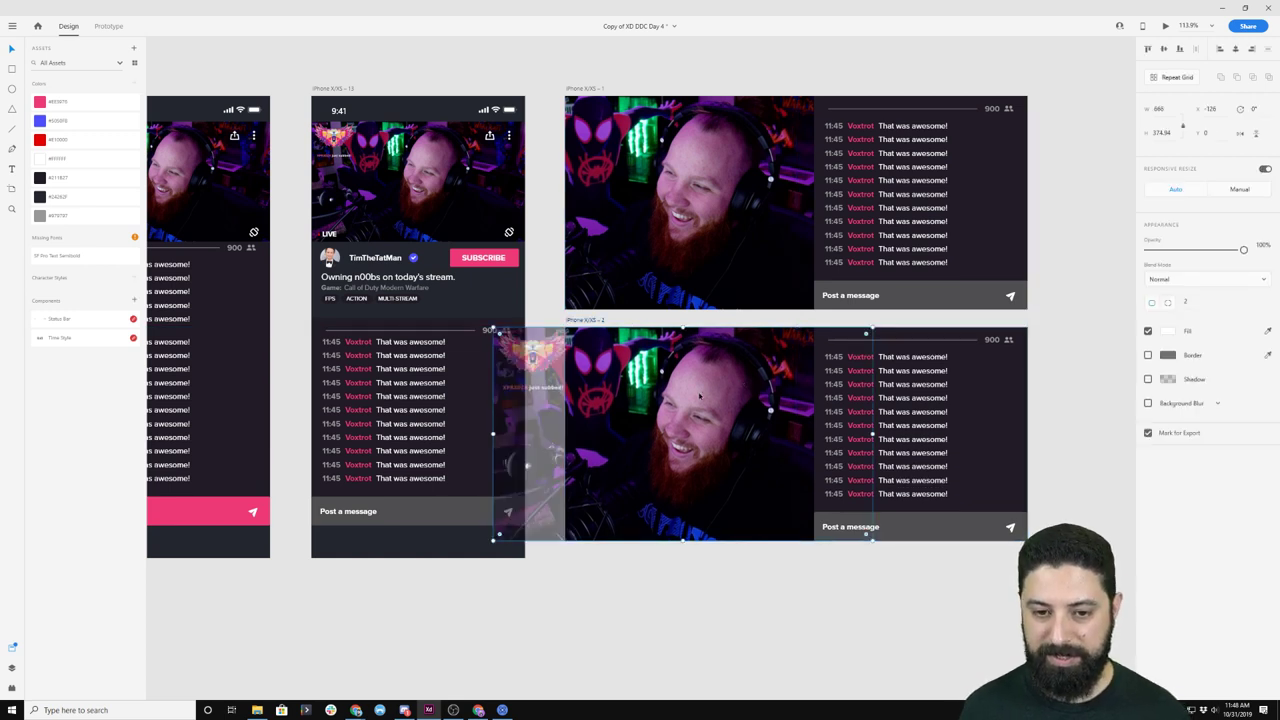
left_click(1237, 49)
- Set the opacity of the chat background on the lower landscape artboard to 50%
double_click(1002, 372)
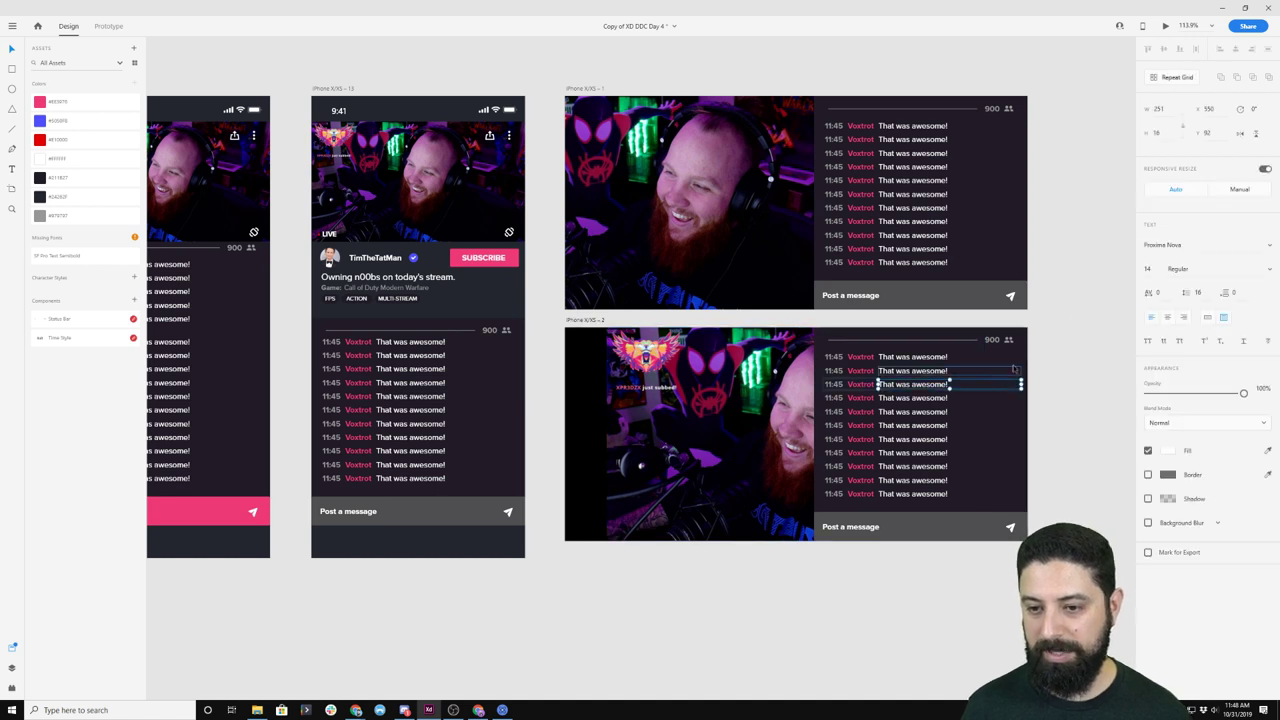
left_click(1018, 357)
key("Escape")
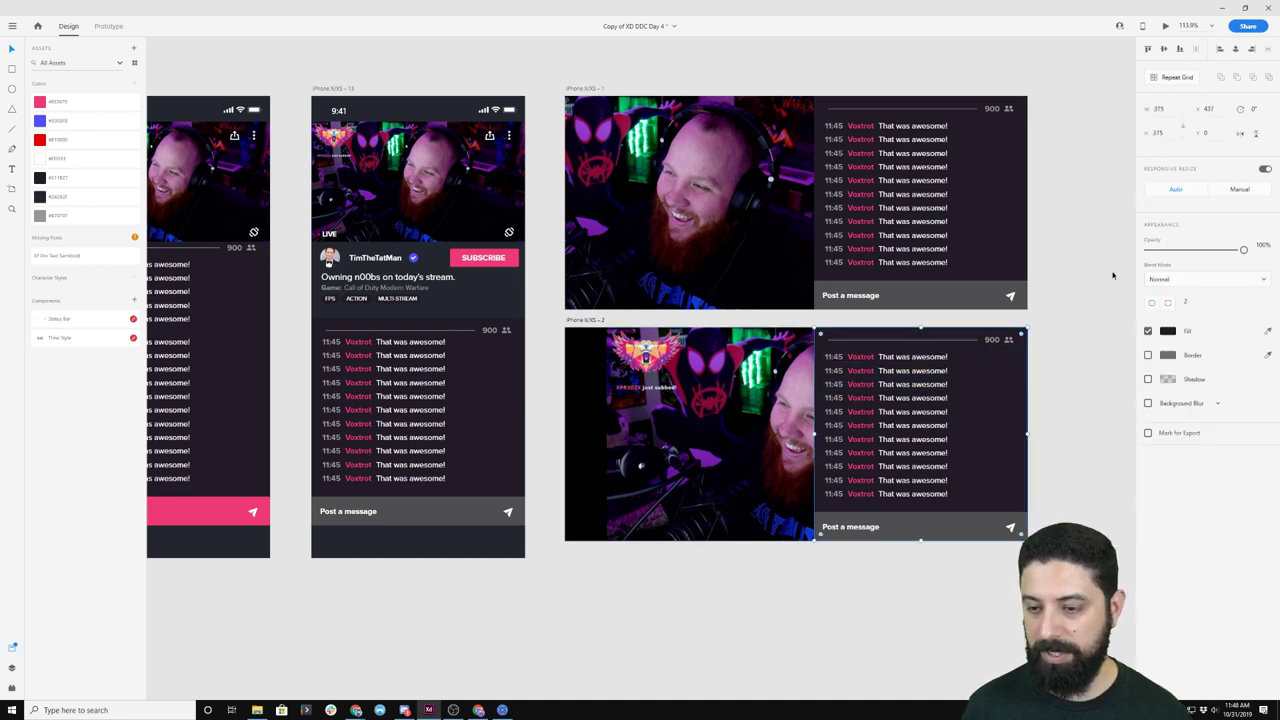
left_click_drag(1243, 251, 1196, 251)
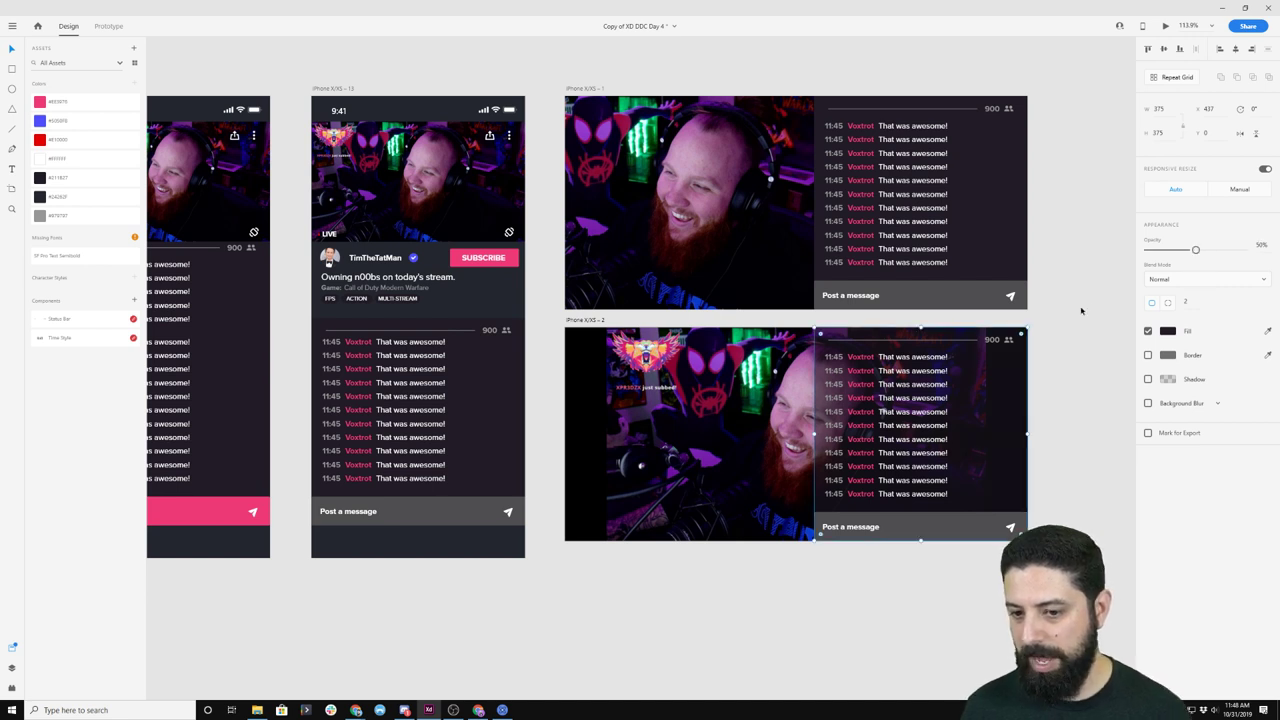
left_click(1081, 311)
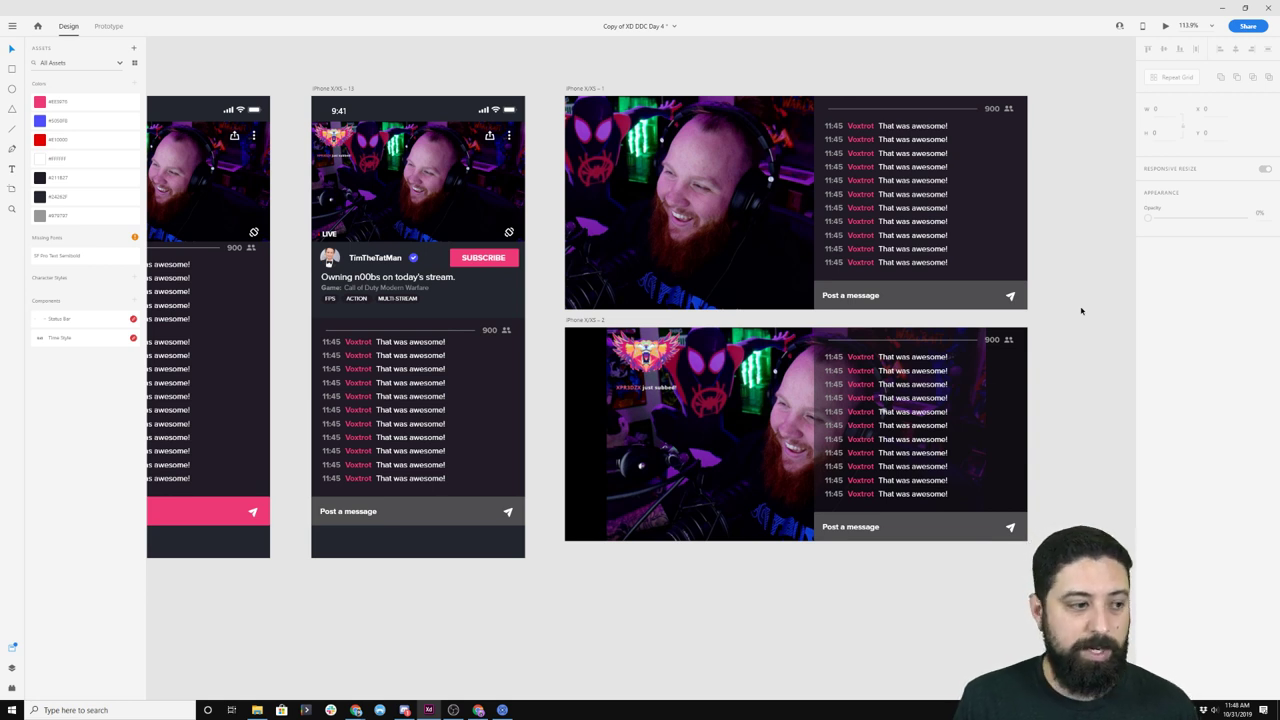
left_click(12, 27)
mouse_move(54, 143)
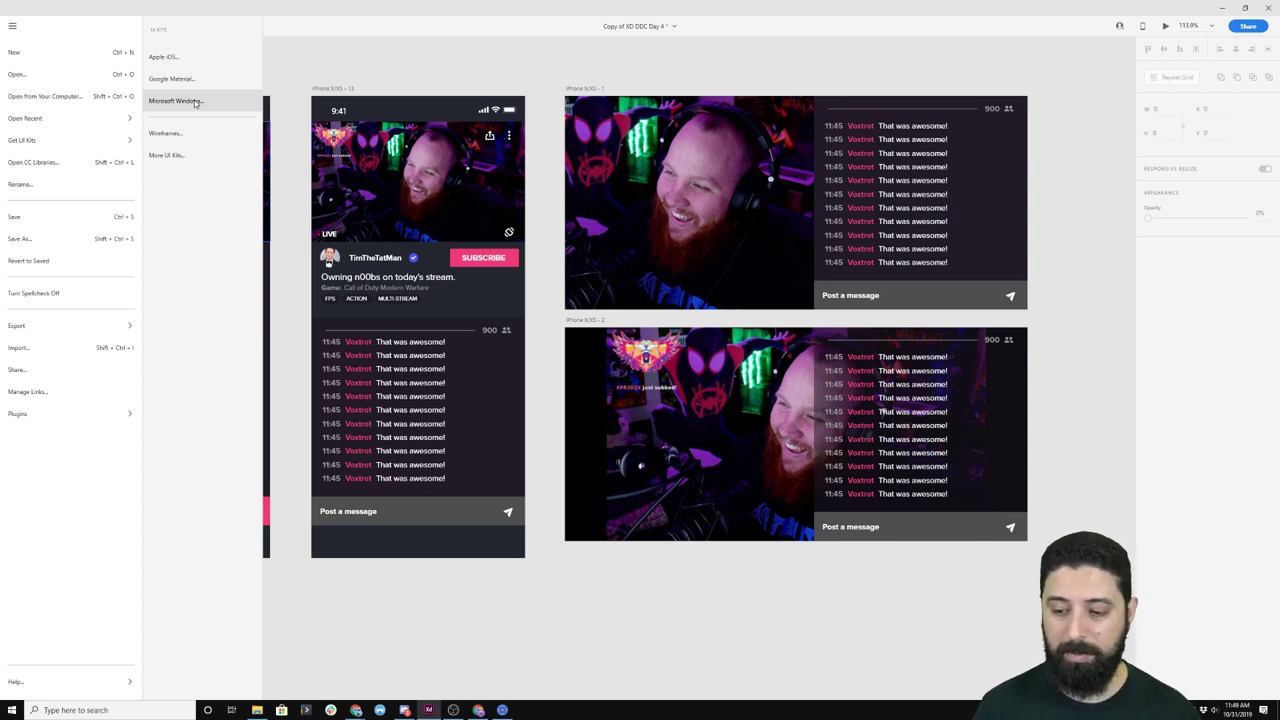
left_click(406, 78)
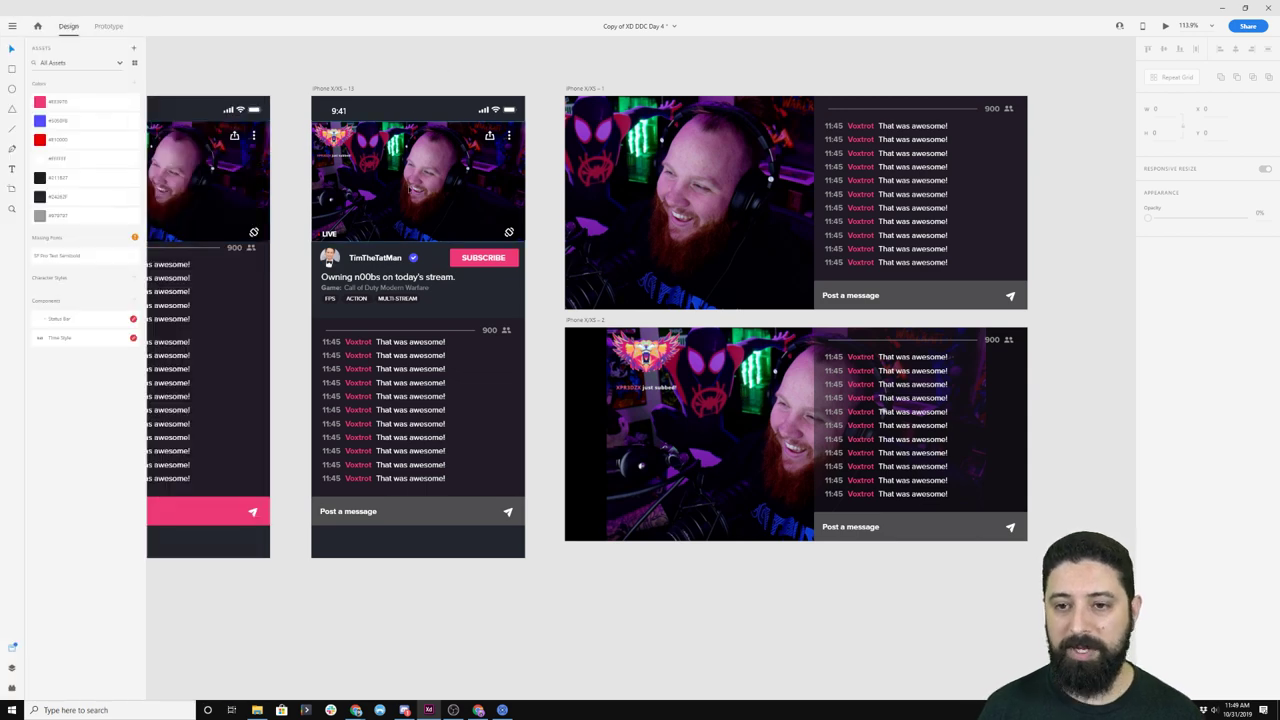
- Duplicate the last portrait stream artboard and place the copy on the far side of the landscape artboards
left_click_drag(361, 69, 543, 66)
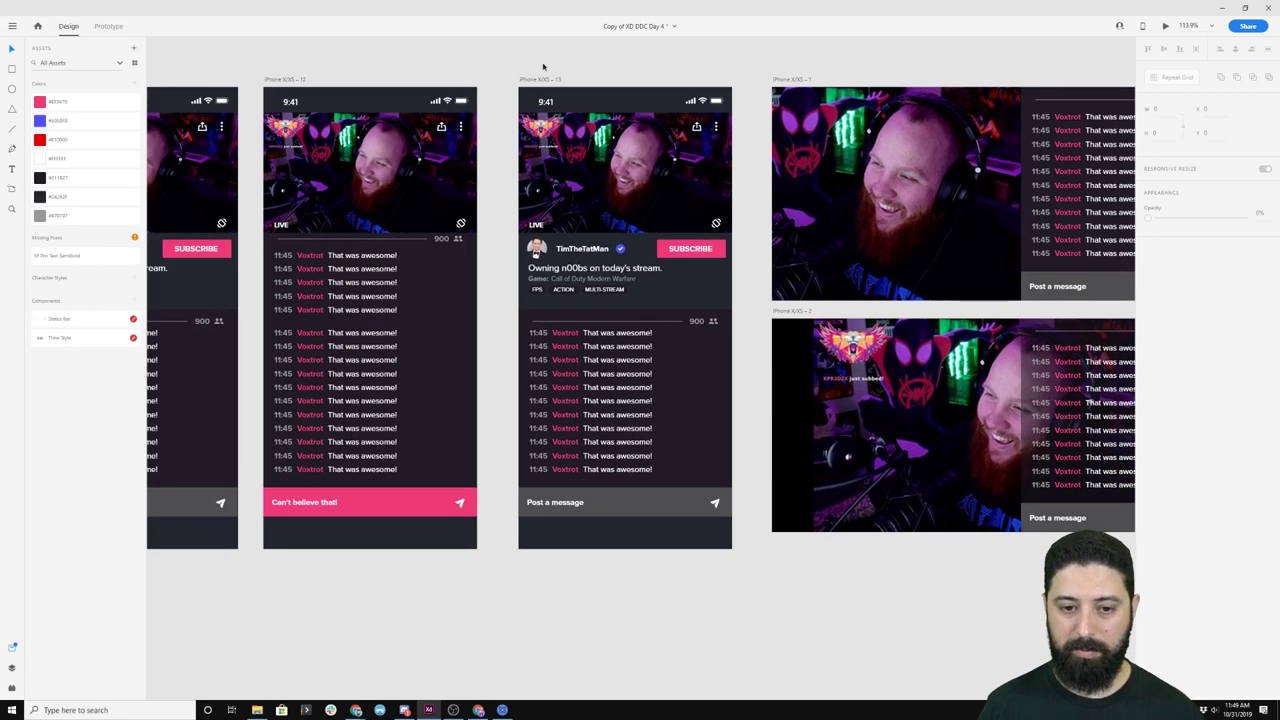
scroll(507, 146, "down", 3)
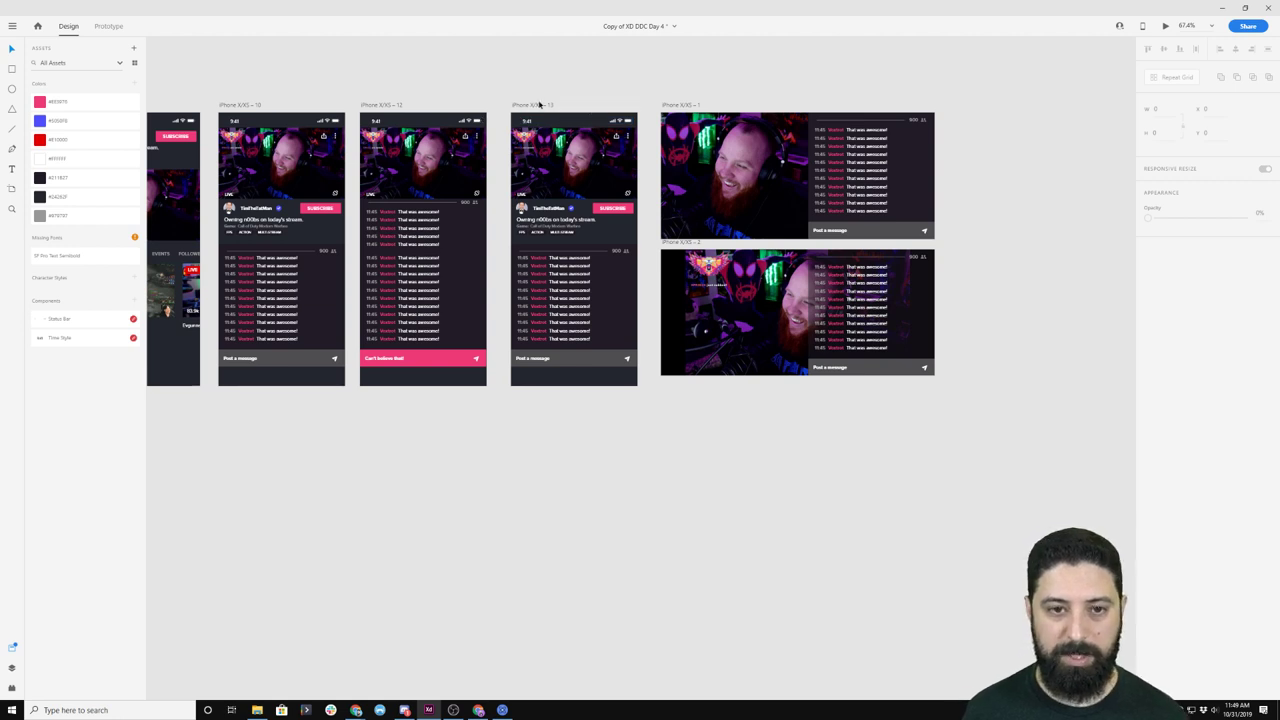
left_click(535, 105)
left_click_drag(535, 107, 612, 125)
scroll(652, 175, "up", 4)
left_click(689, 187)
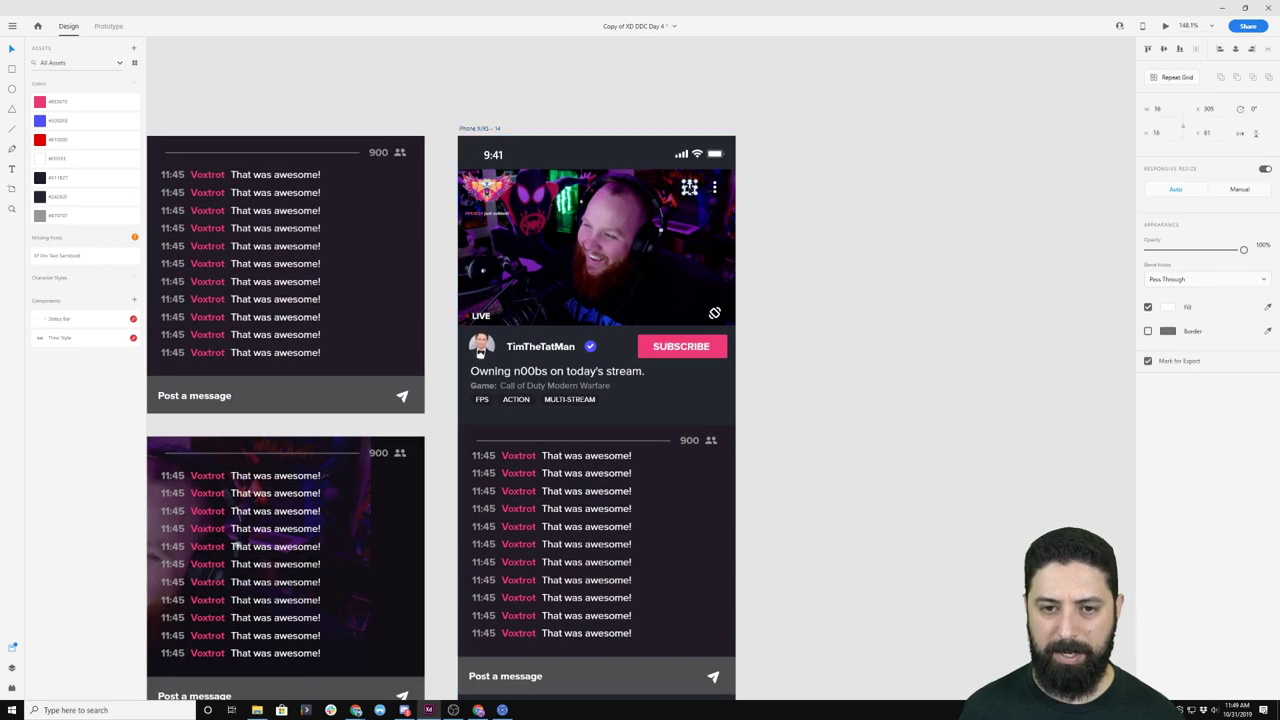
scroll(462, 140, "down", 2)
key("Delete")
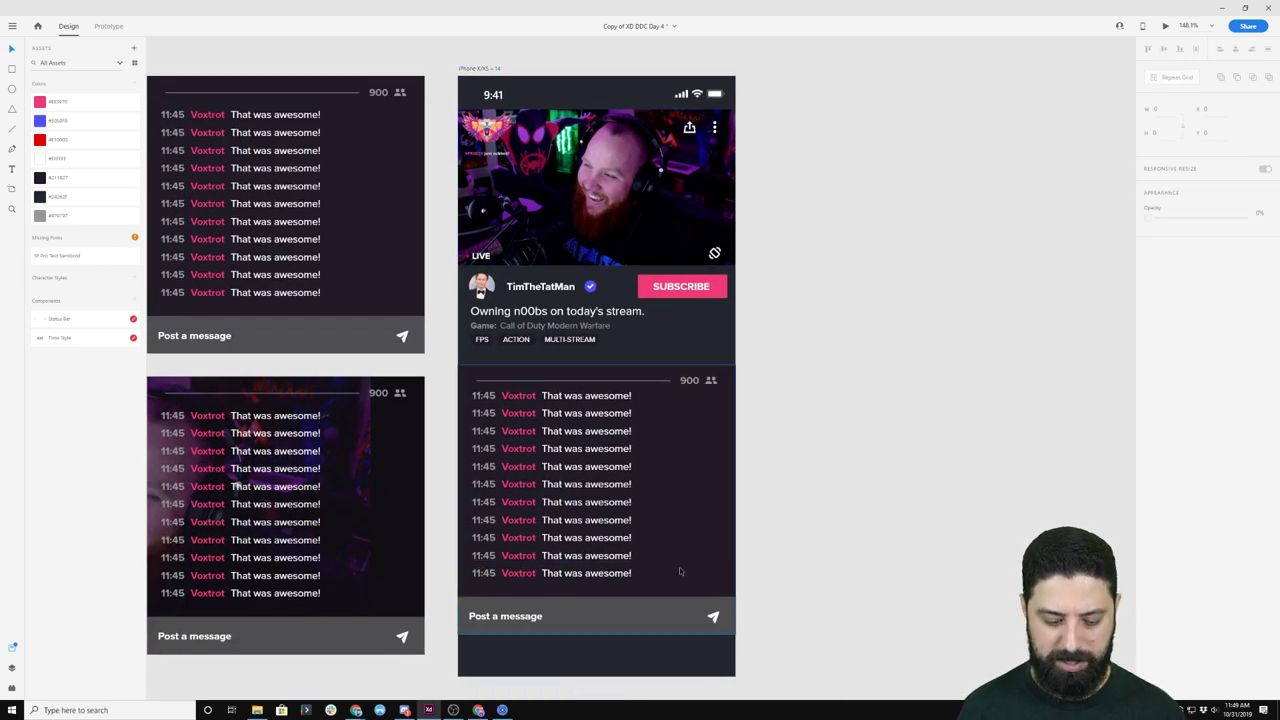
- Cover the new portrait artboard with a borderless 375 by 811 rectangle, filled with the dark blue-grey swatch at 65% opacity
key("r")
left_click_drag(458, 479, 735, 678)
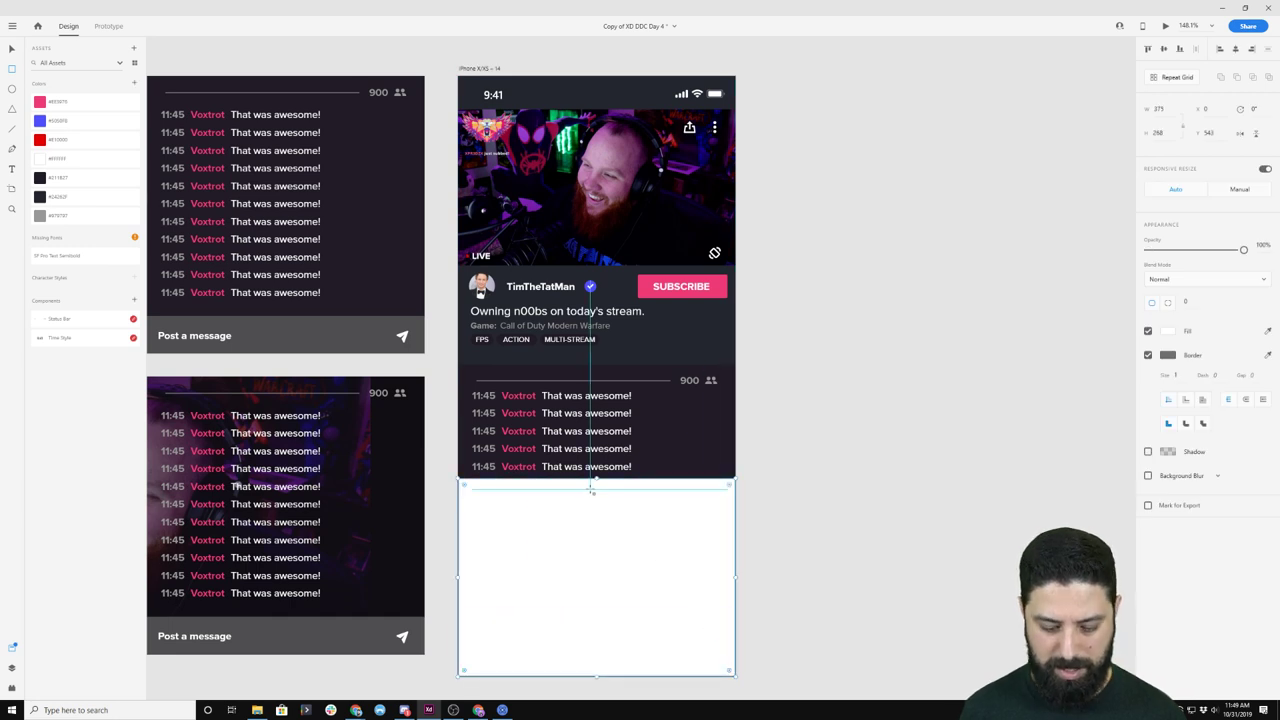
left_click_drag(600, 487, 620, 76)
left_click(1148, 355)
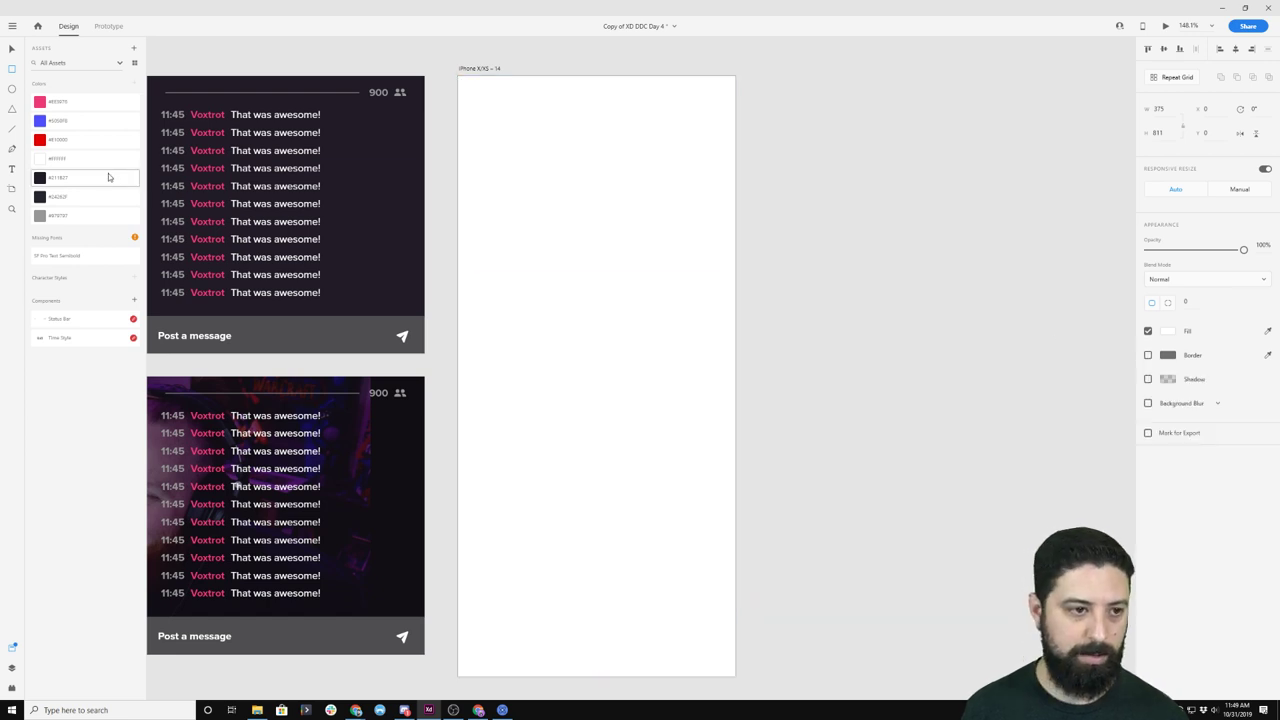
left_click(82, 197)
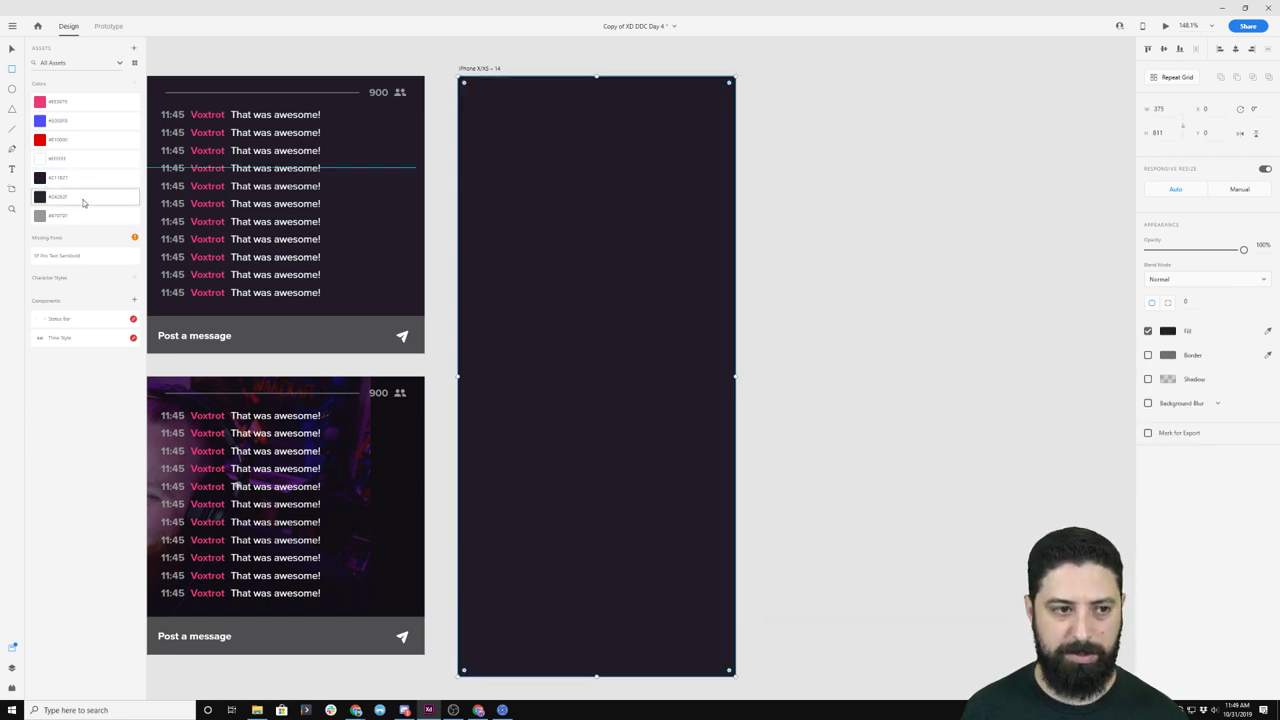
left_click_drag(1243, 250, 1209, 251)
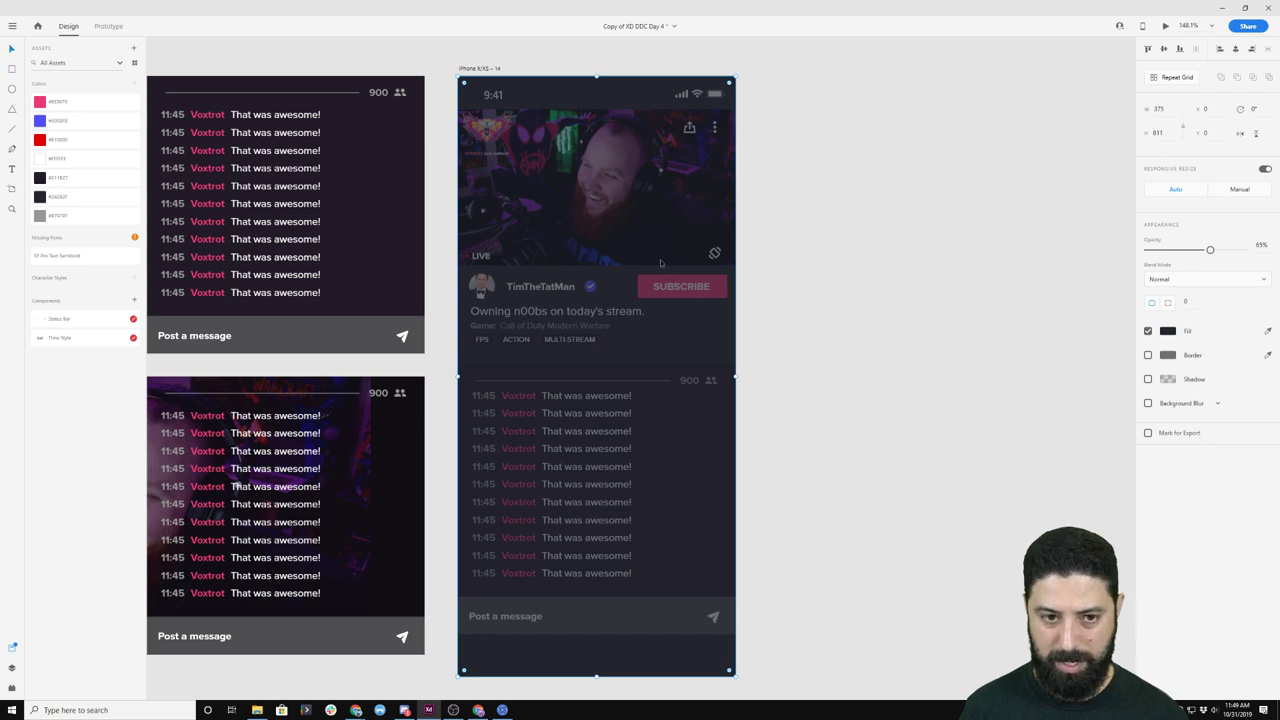
- Duplicate the dark overlay, shrink the copy to the artboard's lowest 236 px and set its opacity to 100%
key("ctrl+shift+bracketright")
left_click_drag(597, 77, 596, 502)
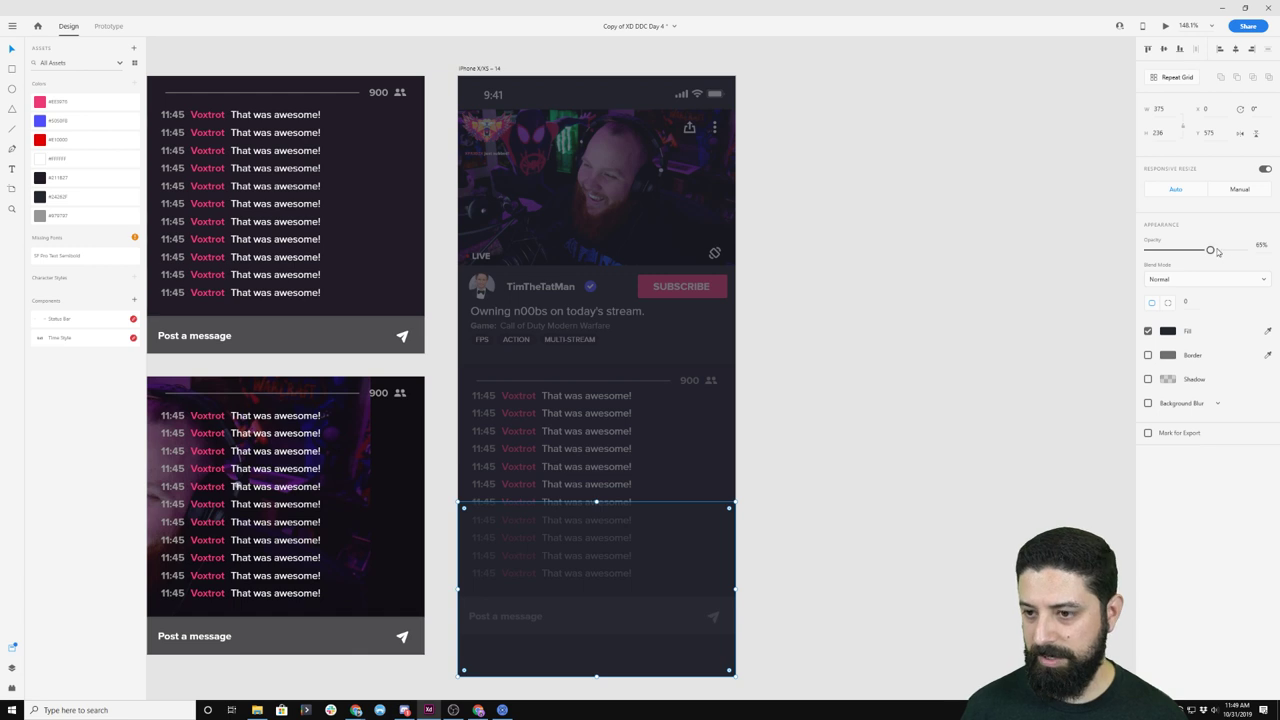
mouse_move(1217, 251)
left_mouse_down()
mouse_move(1255, 248)
mouse_move(1240, 249)
left_mouse_up()
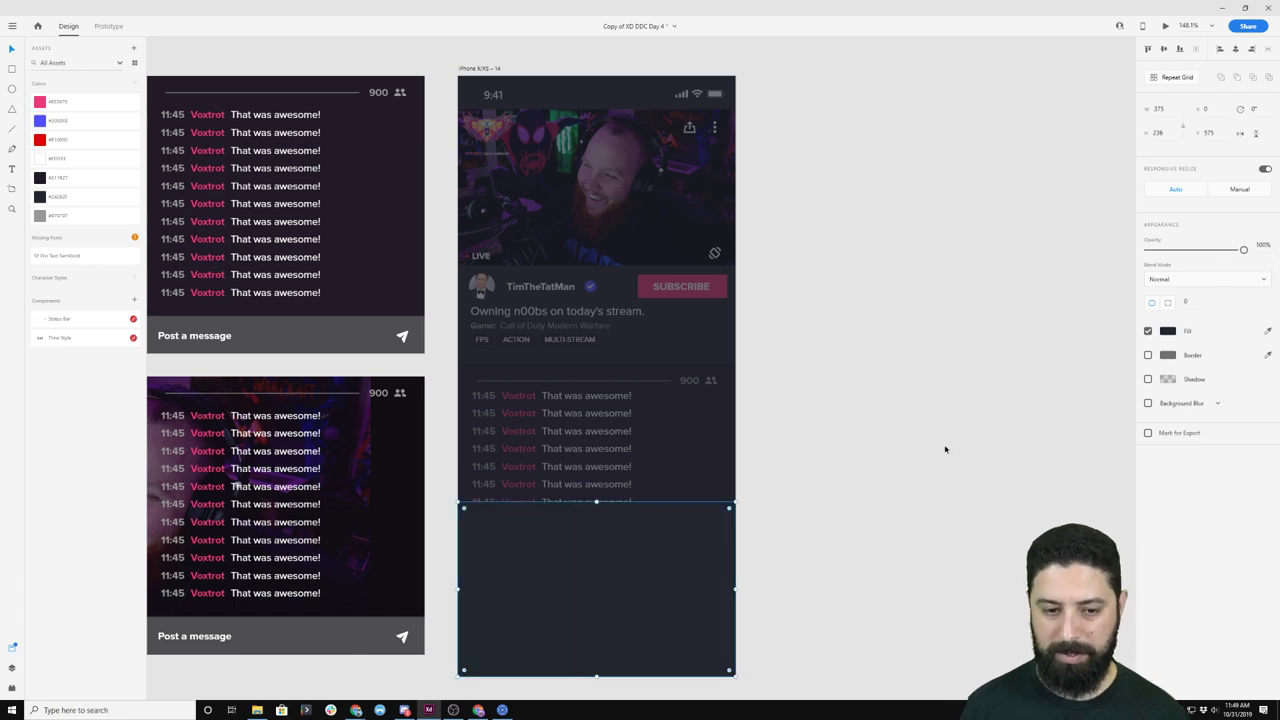
scroll(900, 490, "down", 1)
left_click(857, 518)
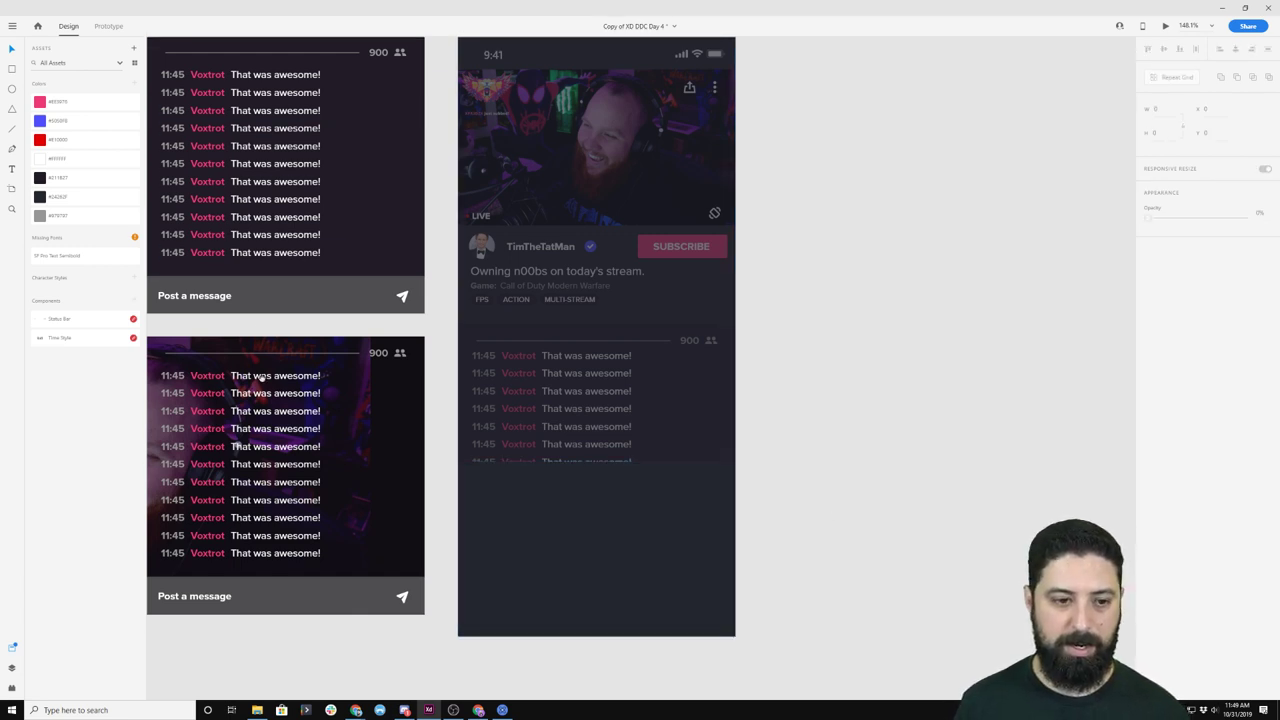
scroll(261, 380, "left", 10)
scroll(261, 380, "up", 2)
left_click(310, 165)
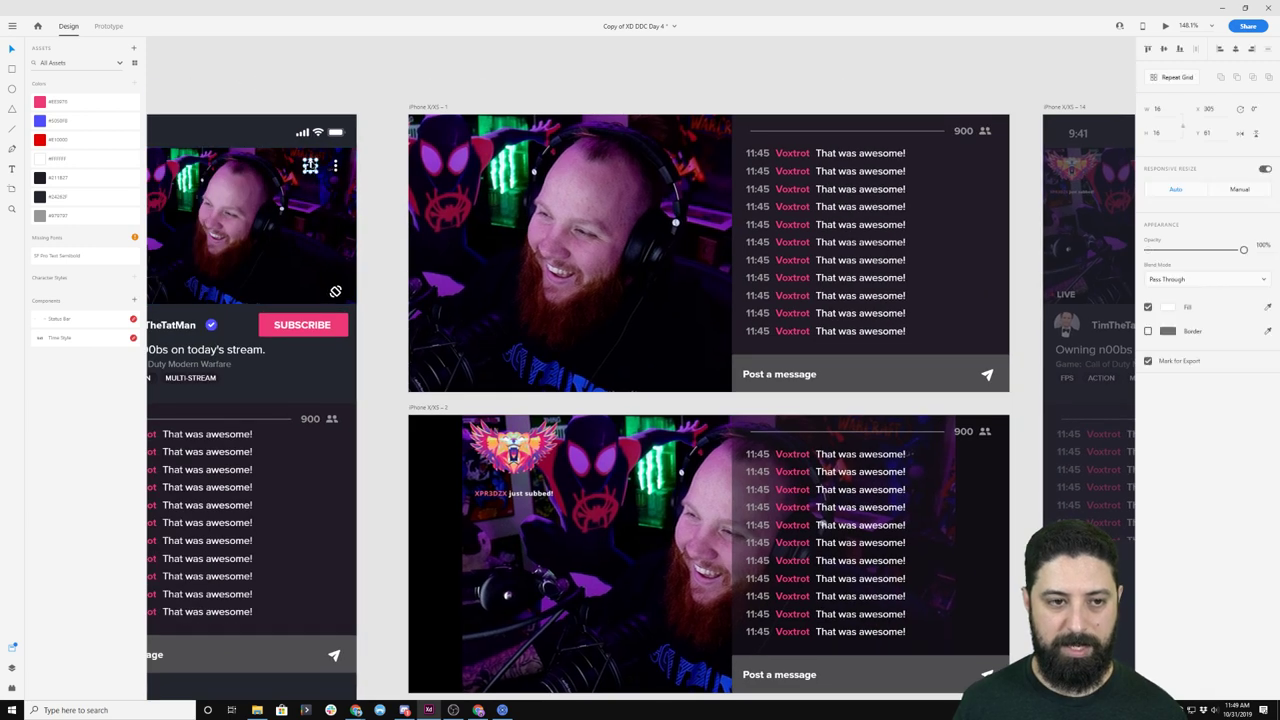
scroll(415, 375, "right", 8)
scroll(415, 375, "down", 2)
- Copy a "That was awesome!" chat text onto the portrait artboard's solid lower panel and change it to "Copy link"
left_click(415, 375)
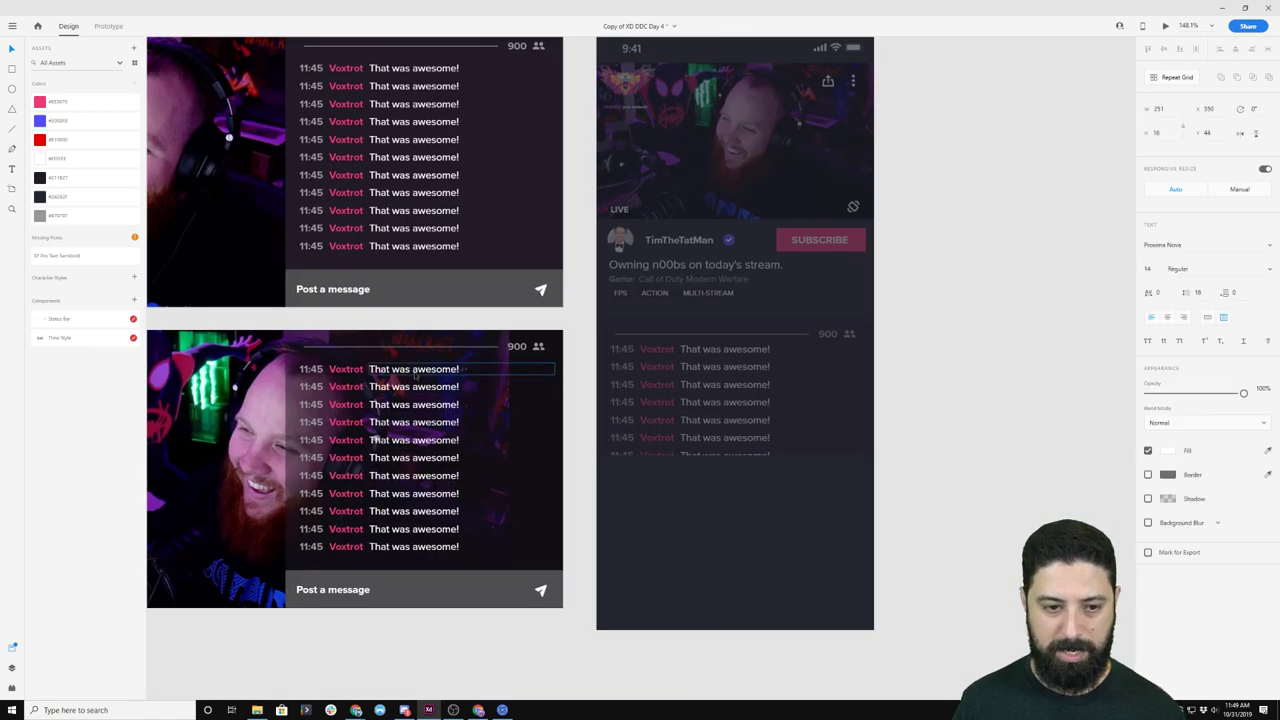
key("ctrl+c")
left_click(666, 505)
key("ctrl+v")
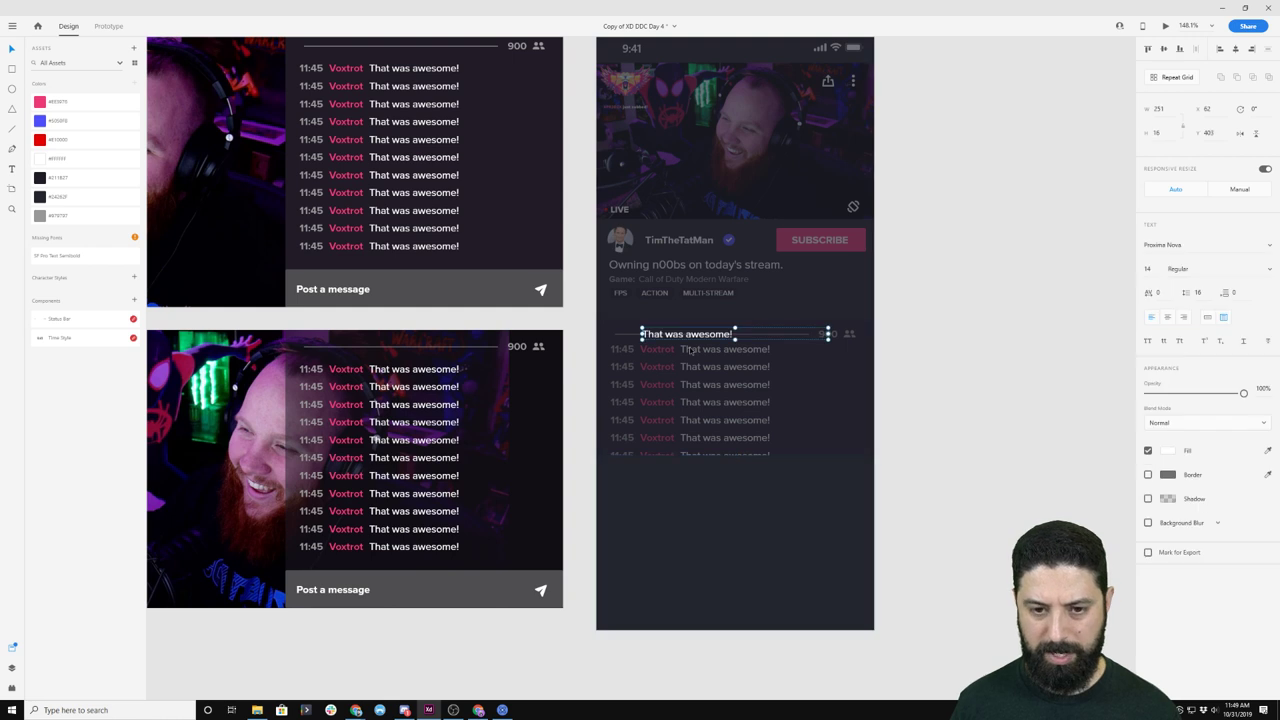
left_click_drag(687, 337, 677, 500)
double_click(677, 500)
type("C")
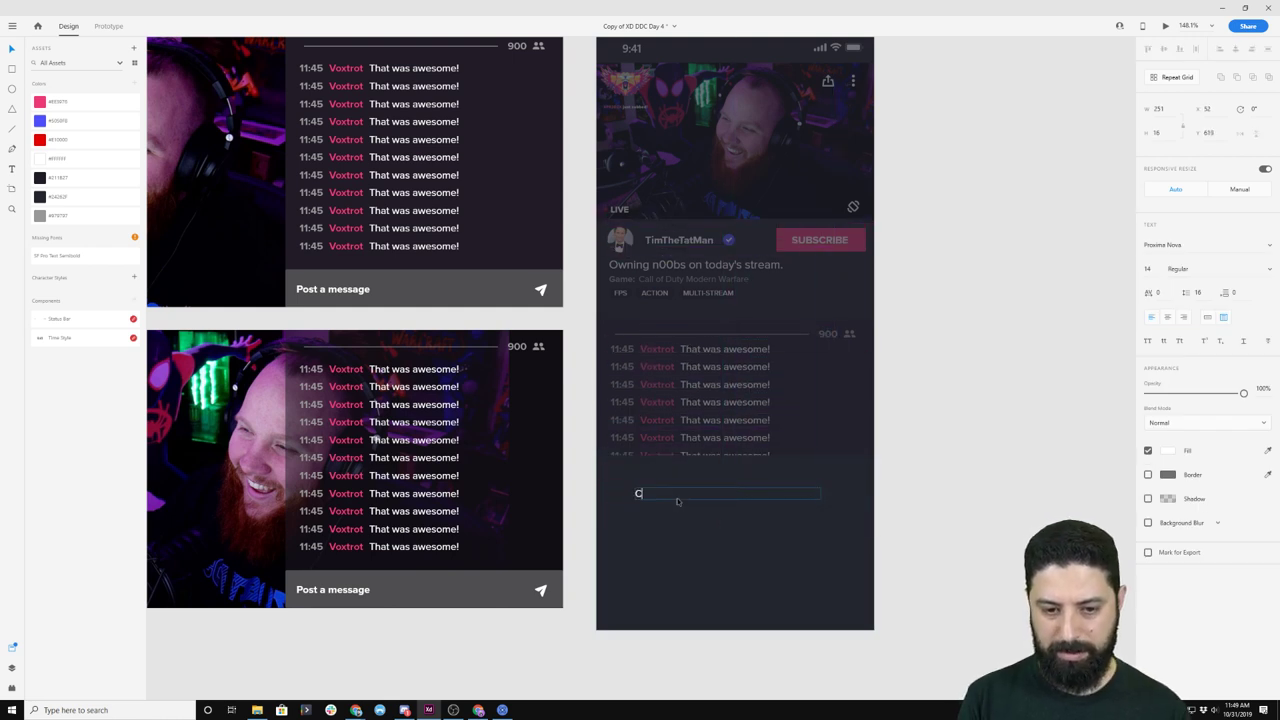
type("opy link")
key("Escape")
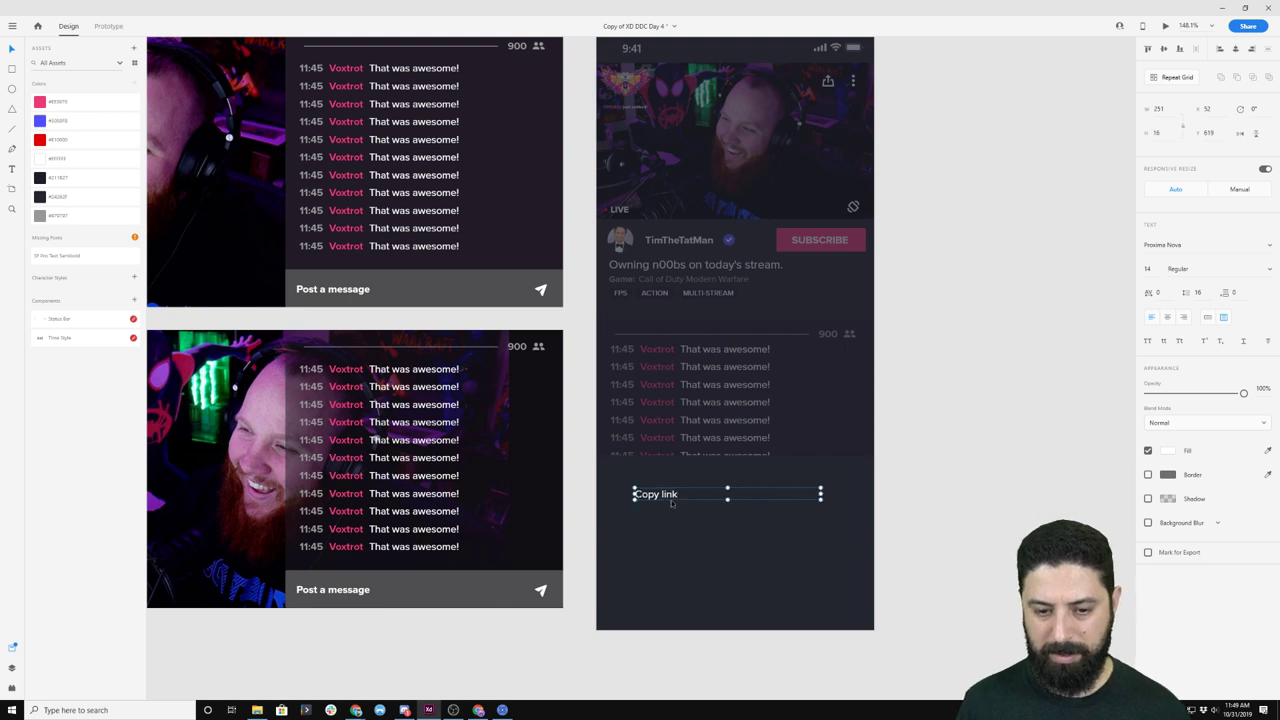
- Duplicate the "Copy link" text just below itself and change the copy to "Share on Facebook"
left_click_drag(670, 500, 673, 520)
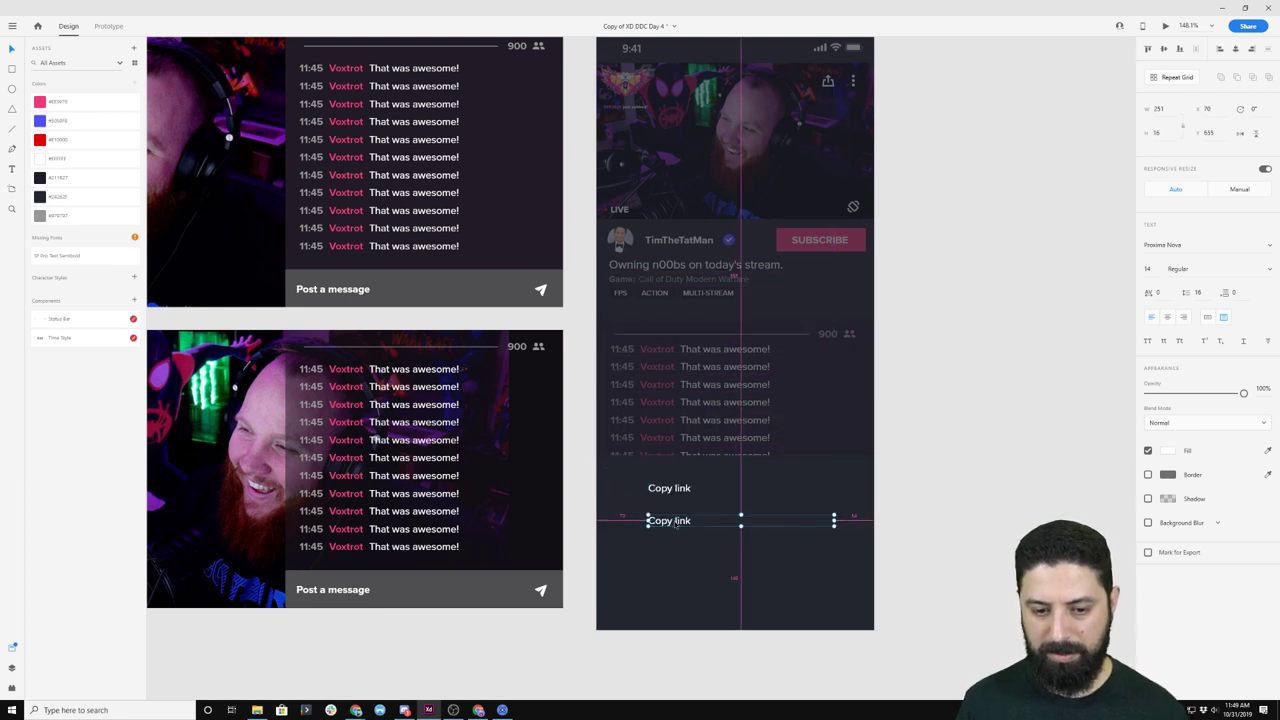
double_click(673, 520)
type("Share on Facebook")
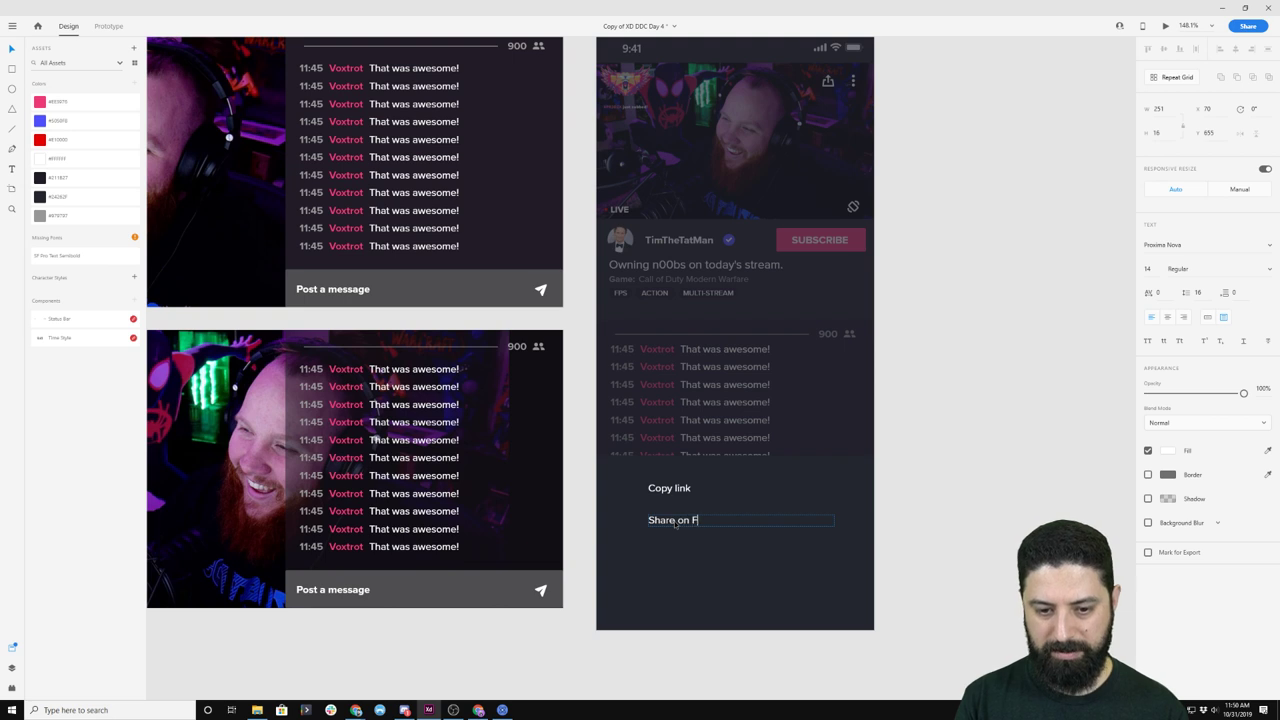
- Duplicate the "Share on Facebook" text just below itself and change the copy to "Share on Twitter"
key("Escape")
left_click_drag(703, 525, 709, 563)
double_click(709, 563)
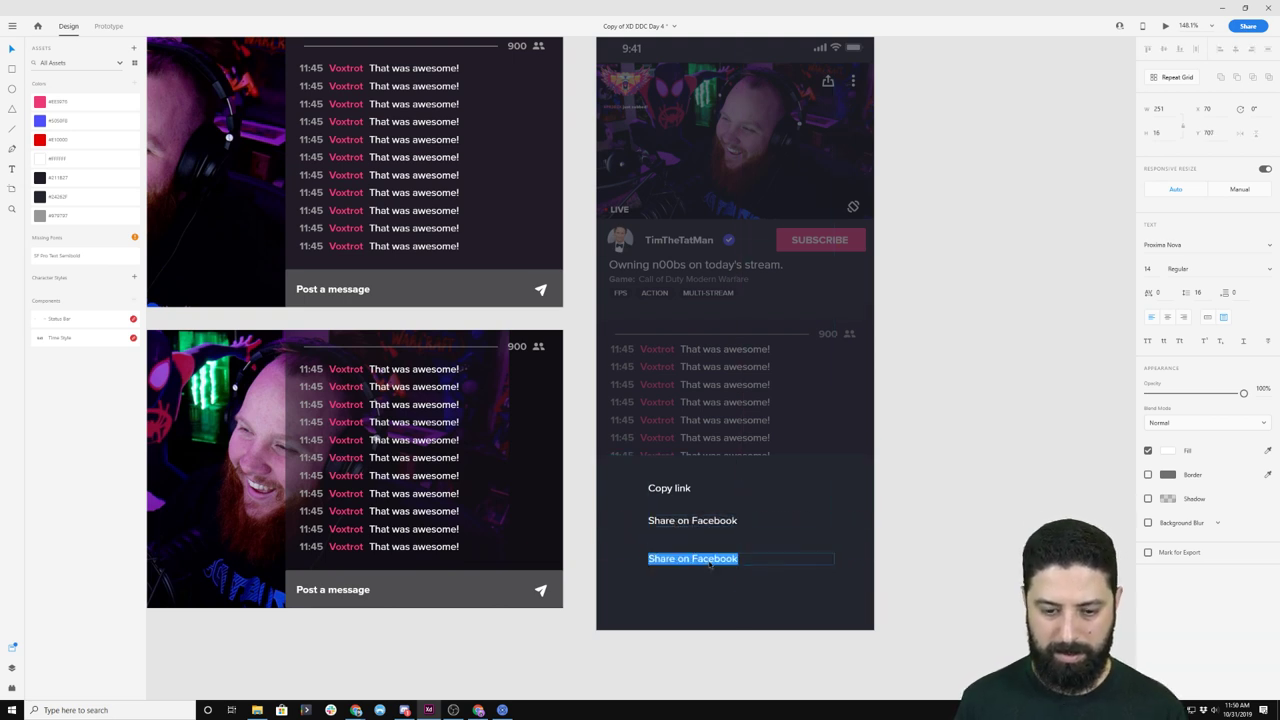
type("Share on Twitter")
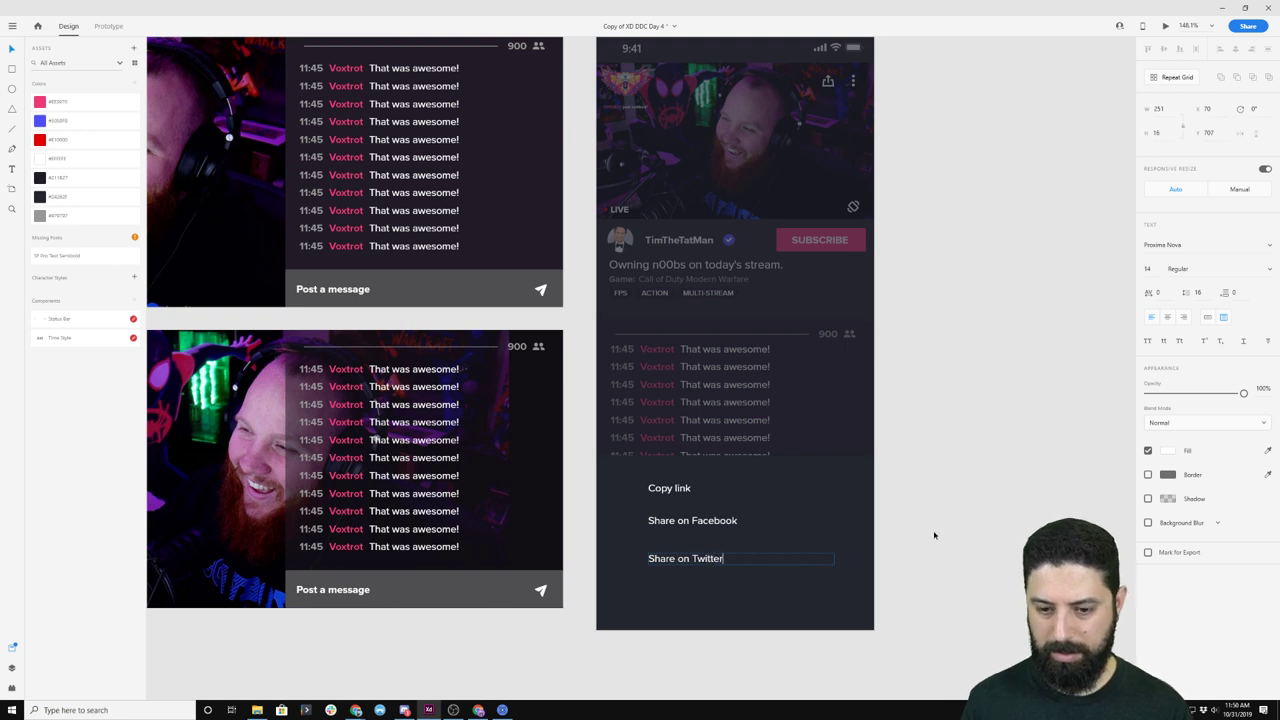
key("Escape")
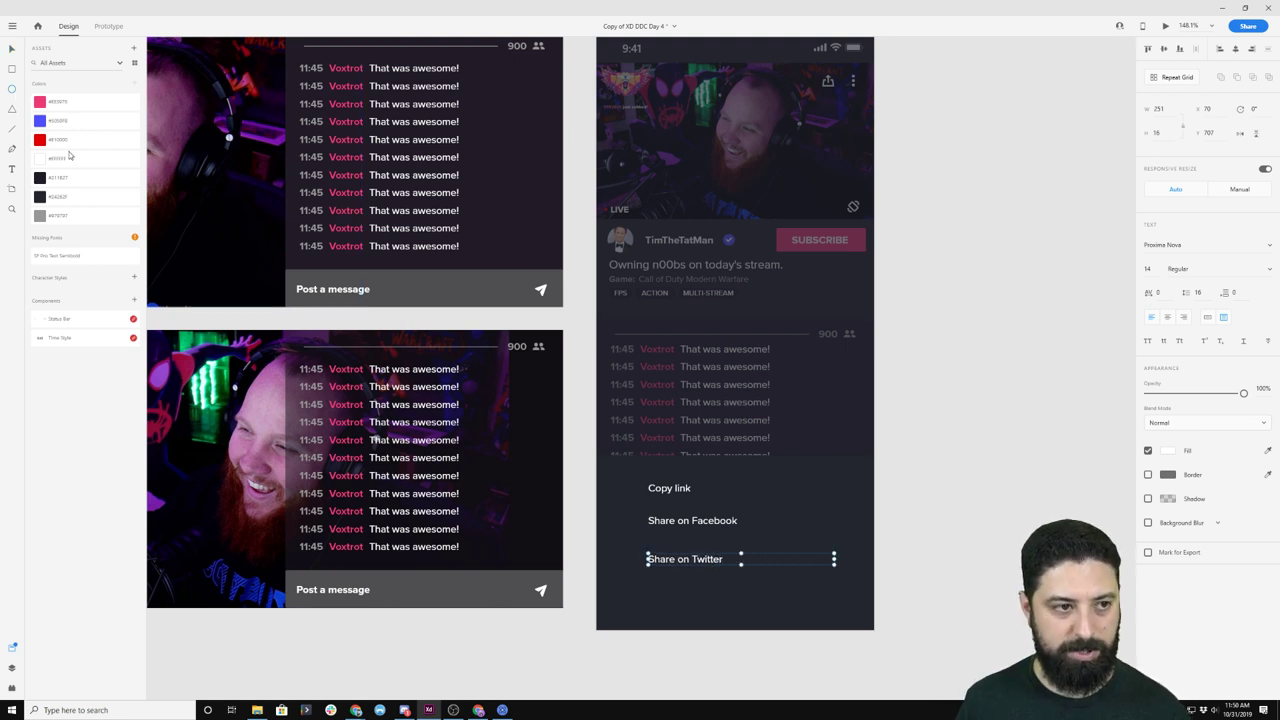
- Place a white 40 by 40 circle as an icon placeholder beside each of the three share options on the portrait artboard
mouse_move(609, 501)
left_mouse_down()
mouse_move(640, 472)
mouse_move(624, 559)
left_mouse_up()
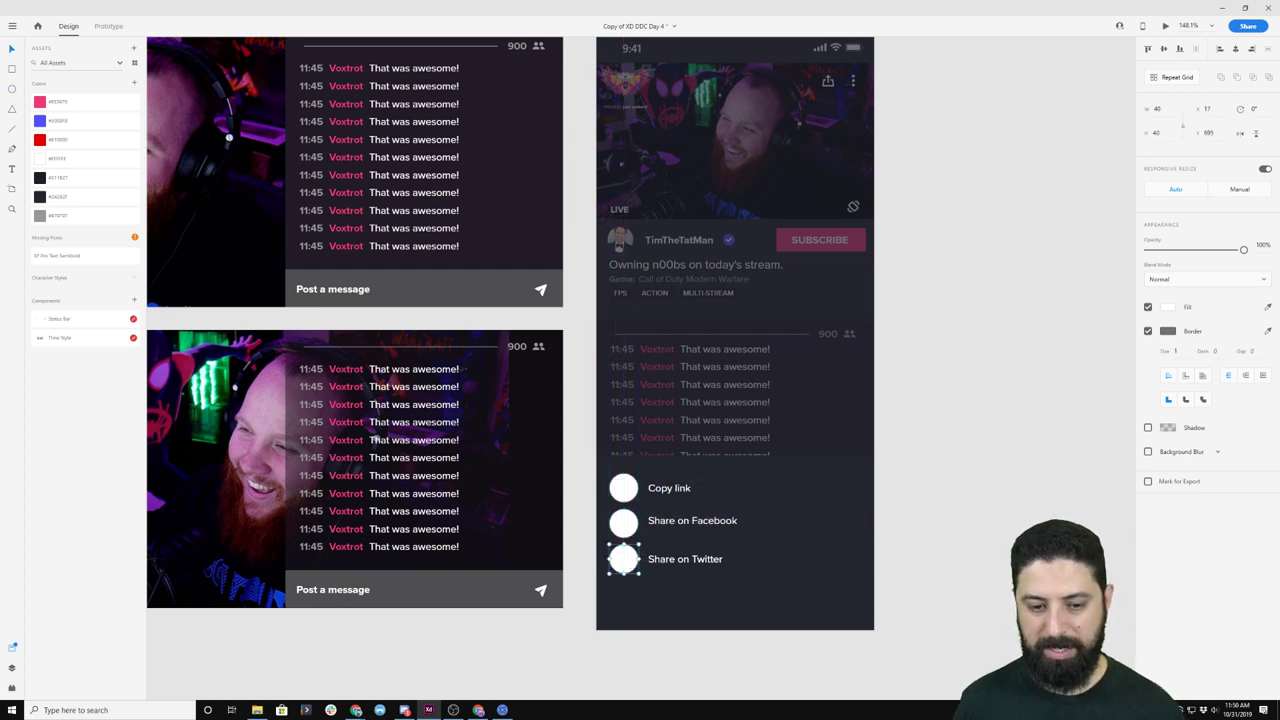
left_click(970, 569)
key("ctrl+0")
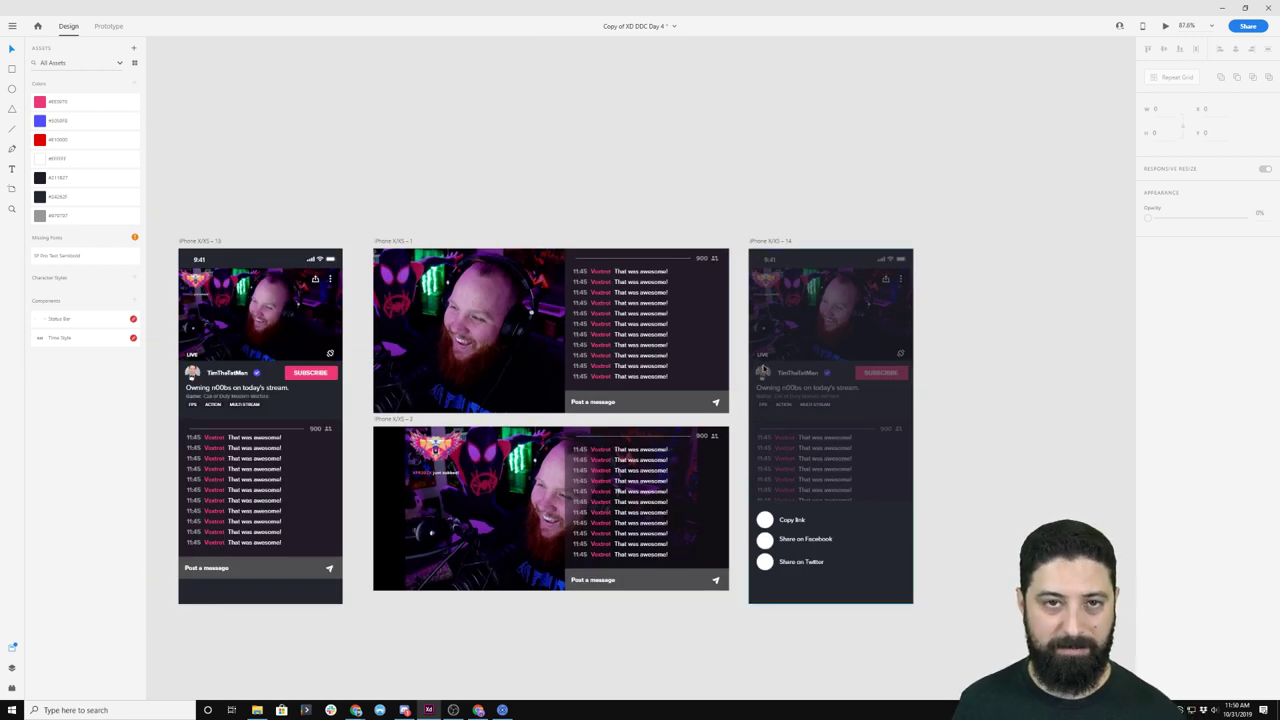
left_click_drag(371, 220, 451, 166)
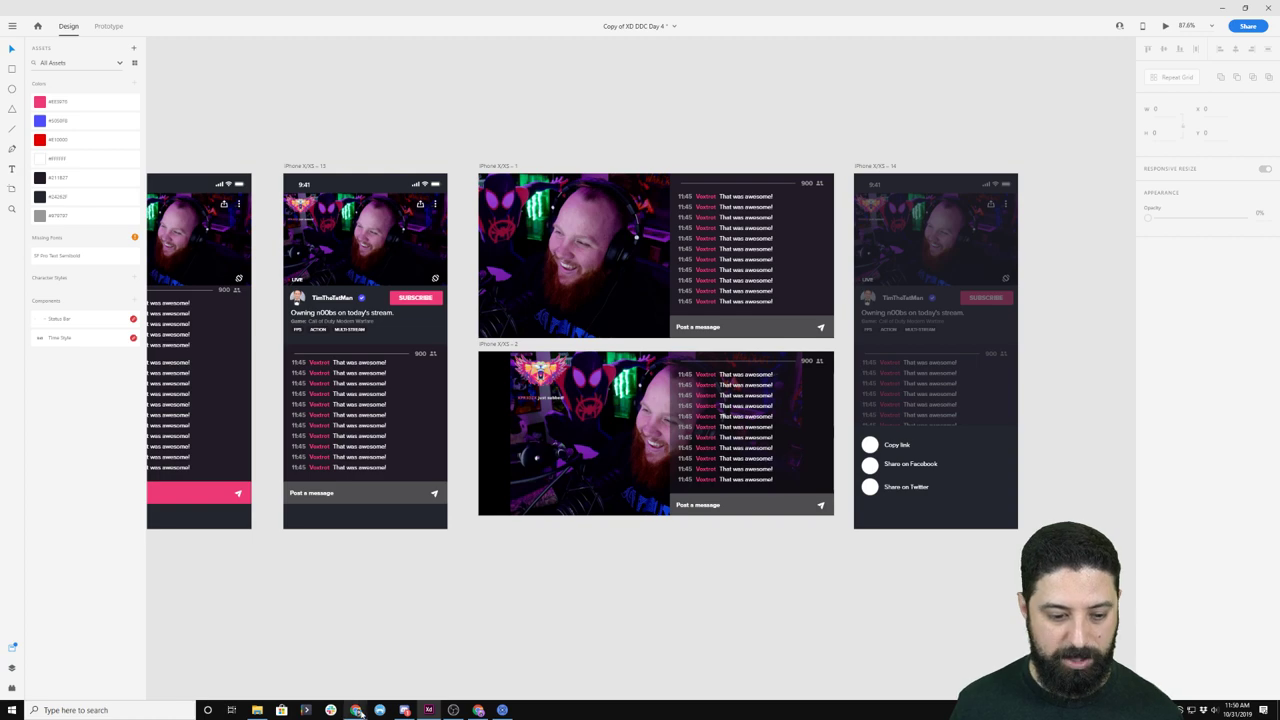
- Switch to Chrome and examine the Streaming Website - Wireframe submission
mouse_move(357, 710)
left_click(420, 660)
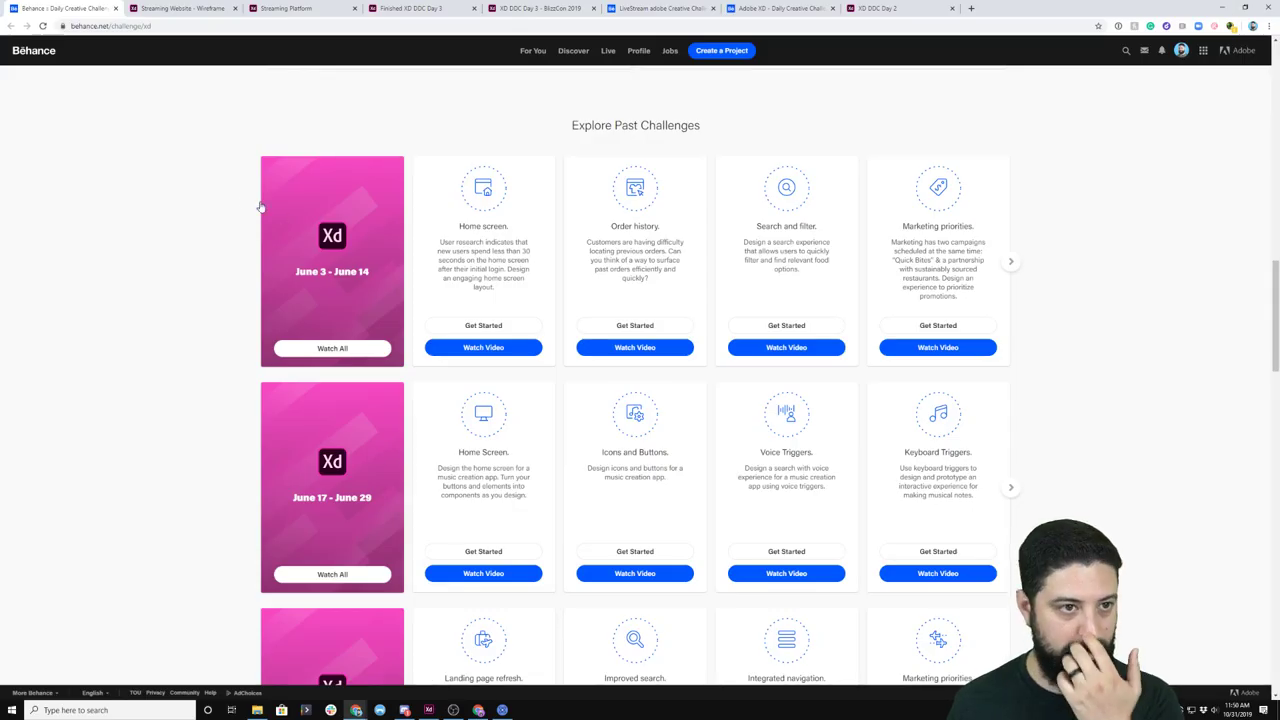
left_click(192, 10)
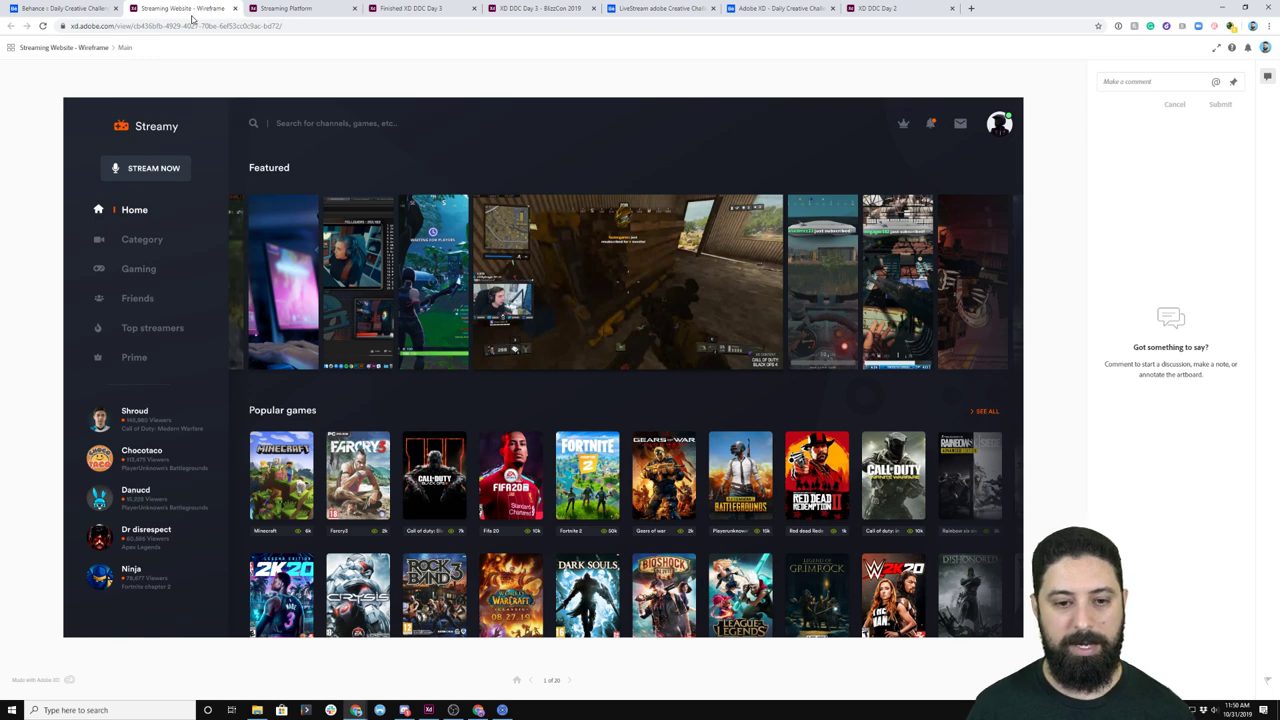
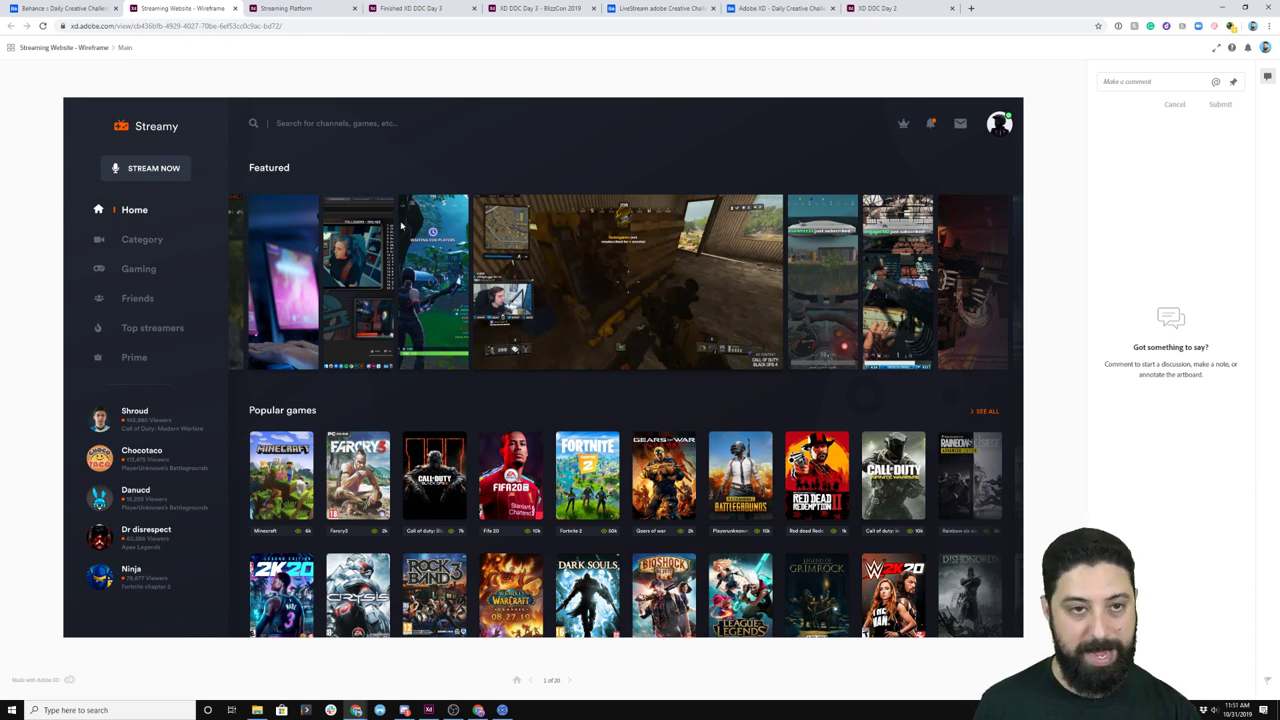
- Close the wireframe submission and examine the Streaming Platform prototype, covering its homepage and the logged-in stream page
left_click(235, 12)
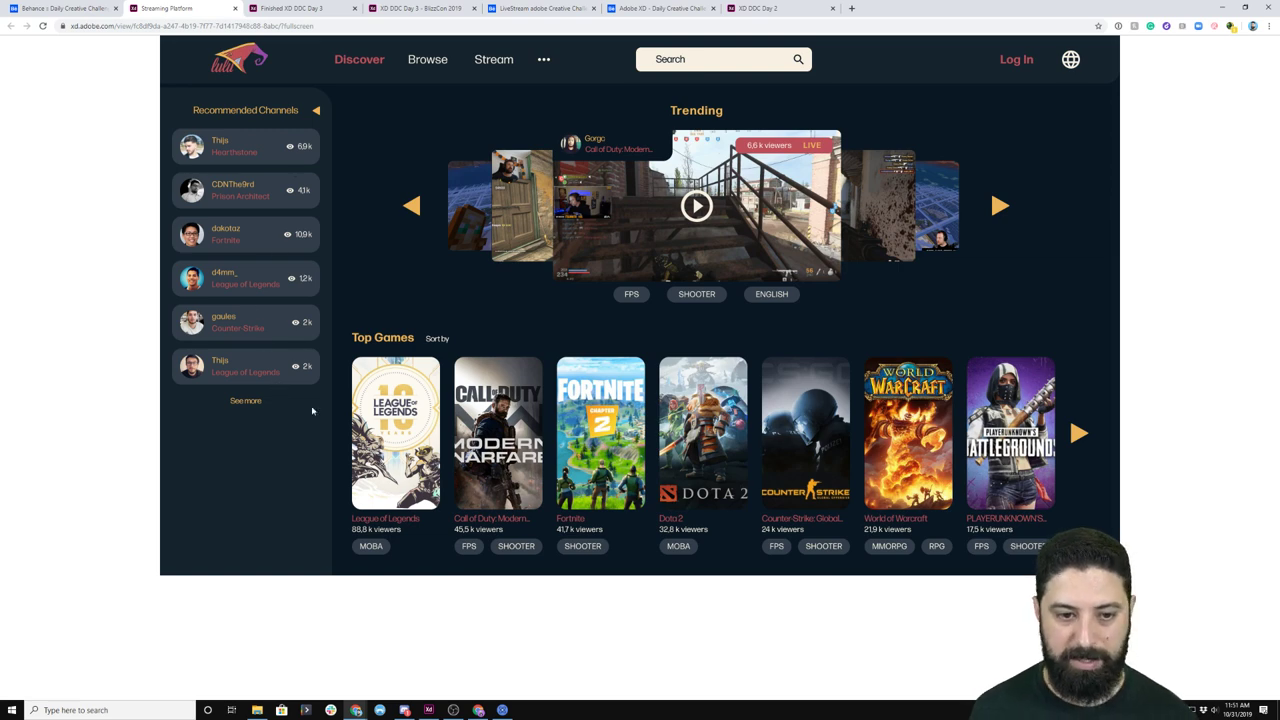
scroll(872, 450, "down", 5)
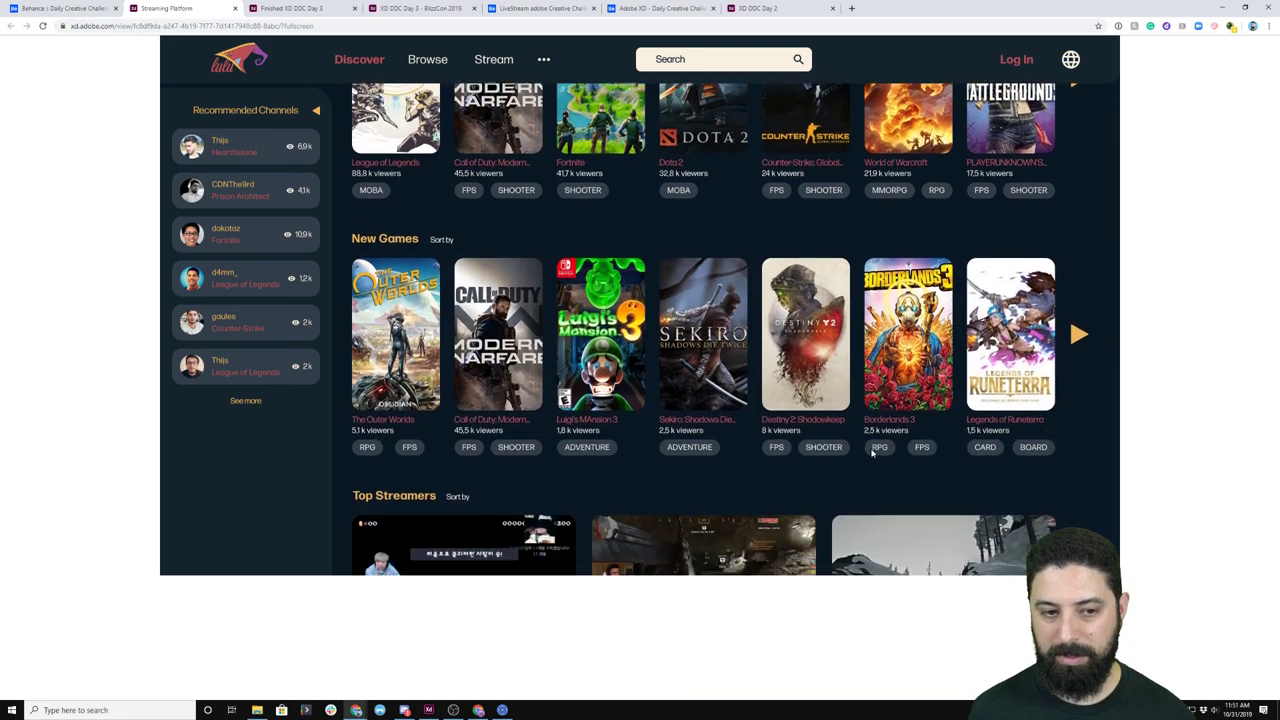
scroll(872, 452, "down", 3)
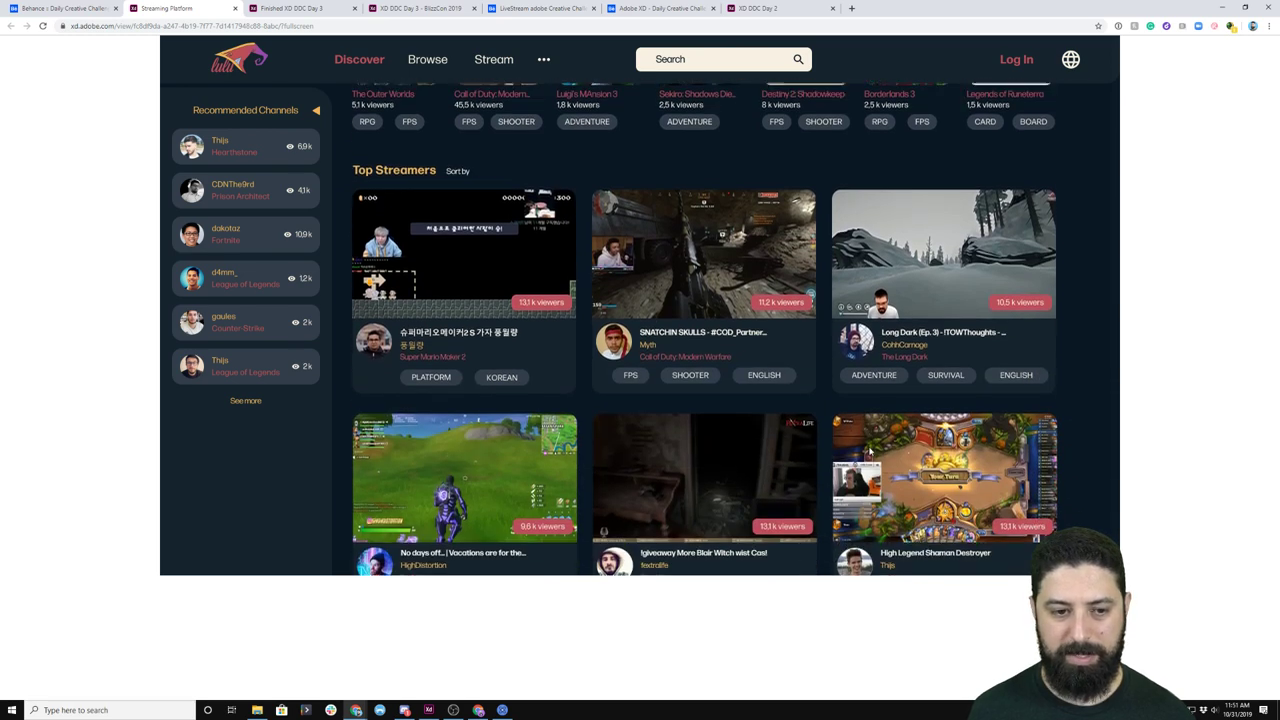
scroll(870, 452, "down", 2)
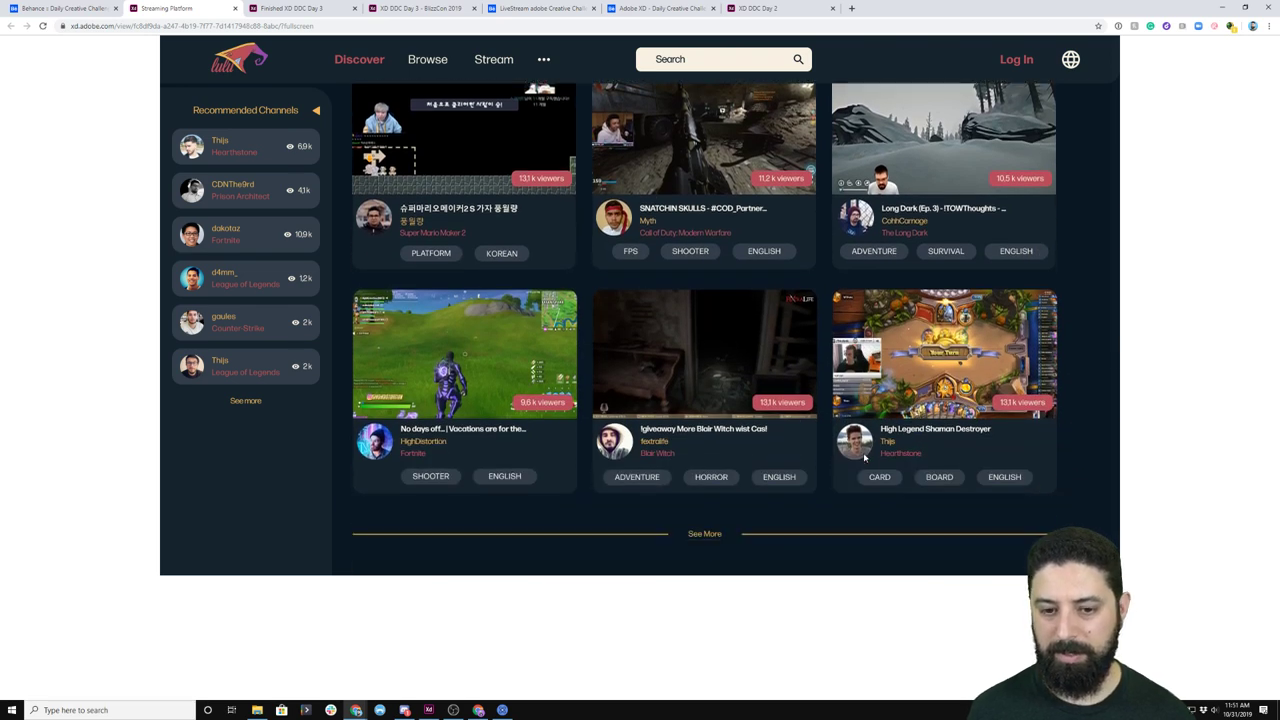
scroll(751, 486, "up", 10)
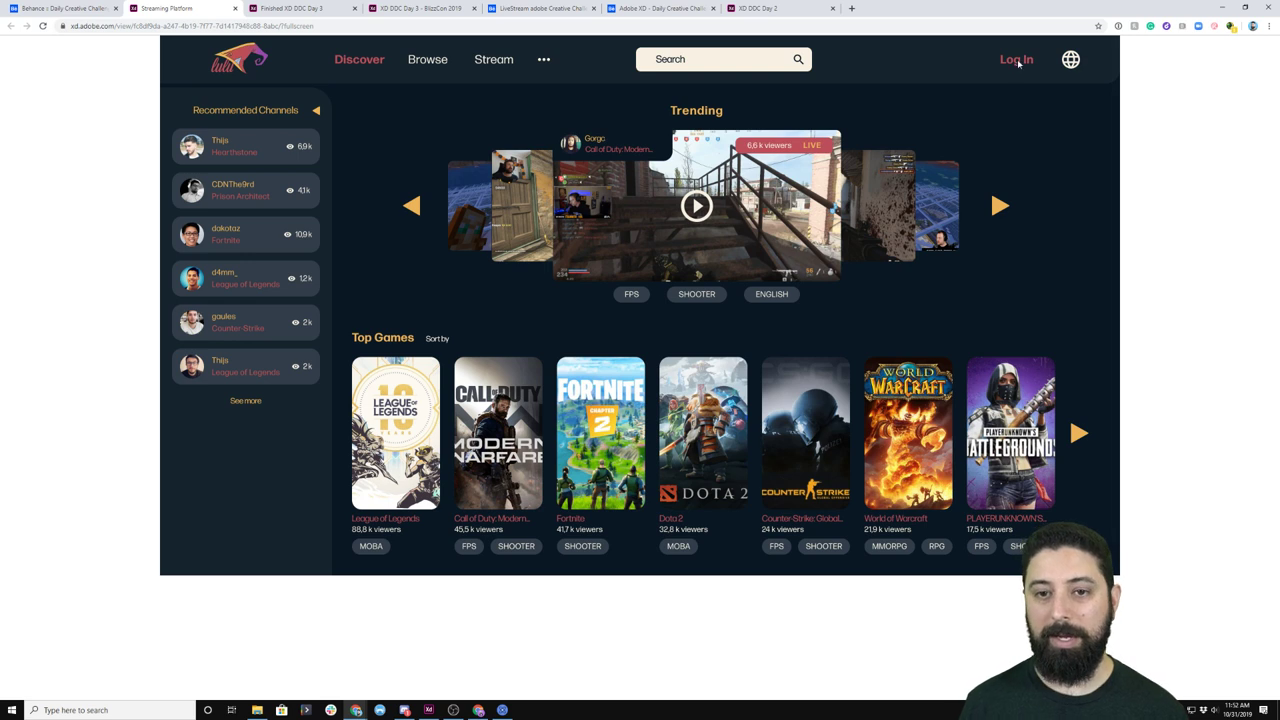
left_click(1017, 62)
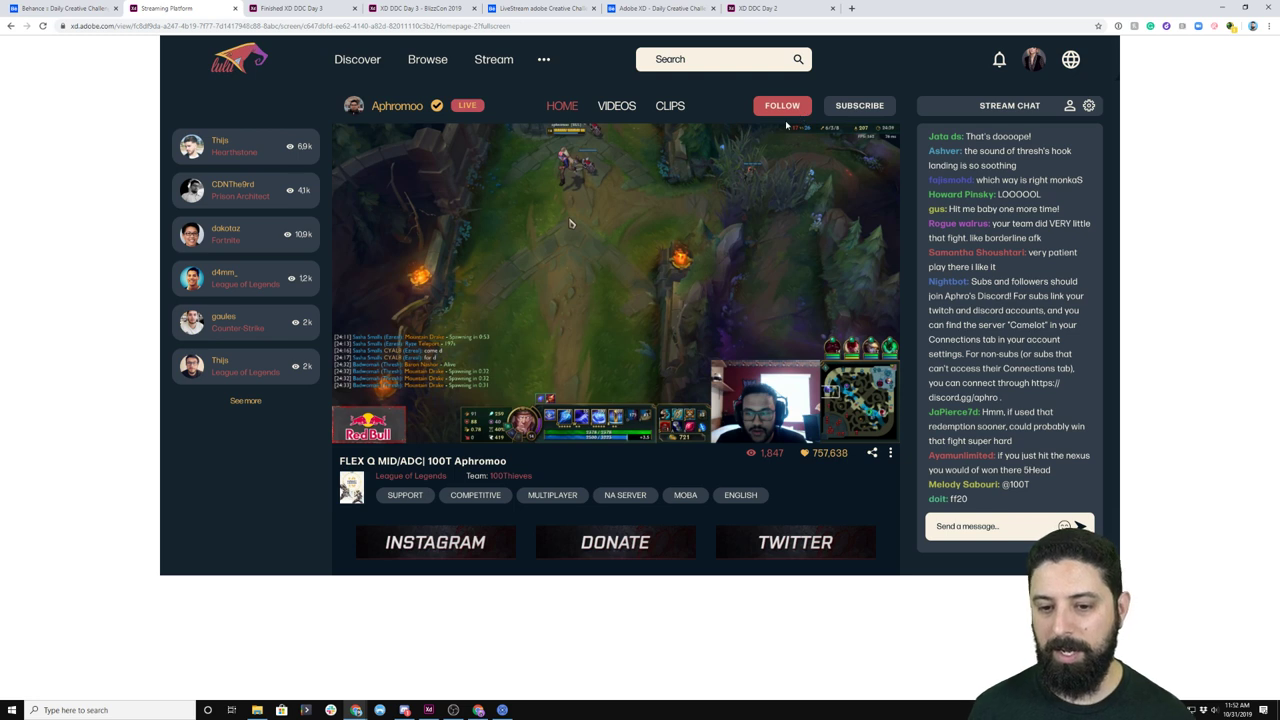
scroll(430, 465, "down", 2)
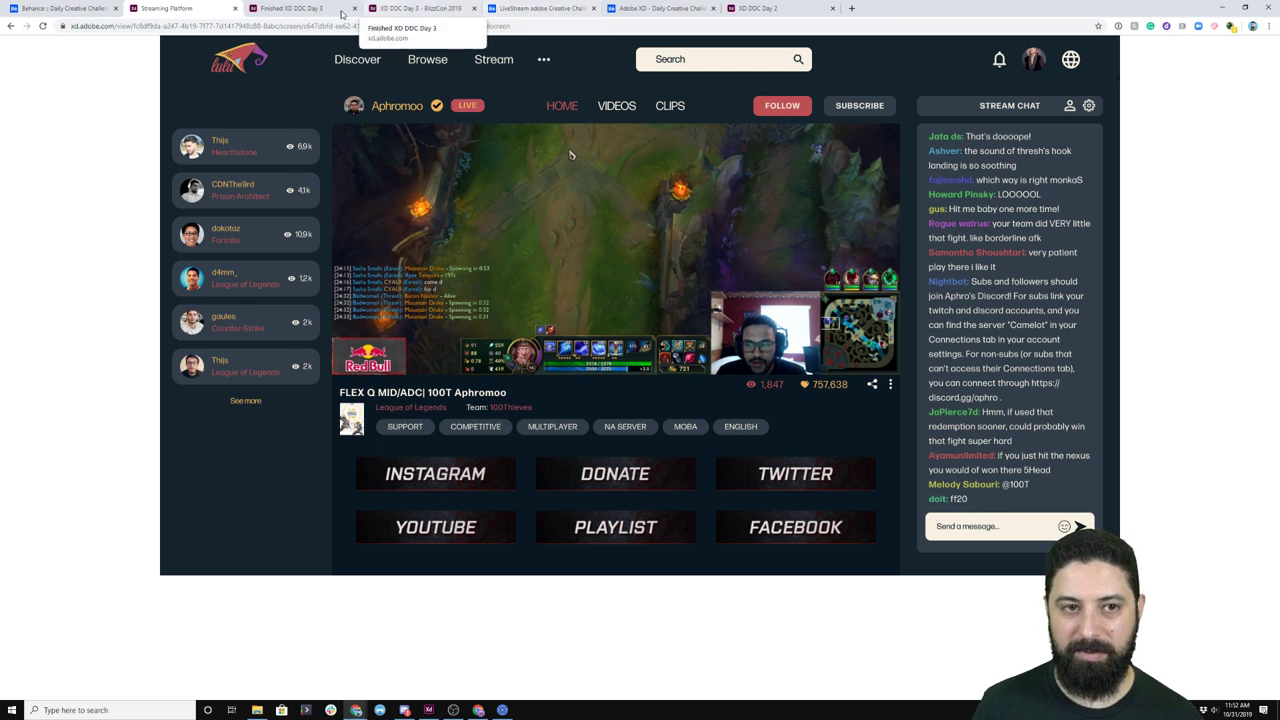
- Close the Streaming Platform prototype and examine the Finished XD DDC Day 3 page's player, chat and video listings
left_click(235, 8)
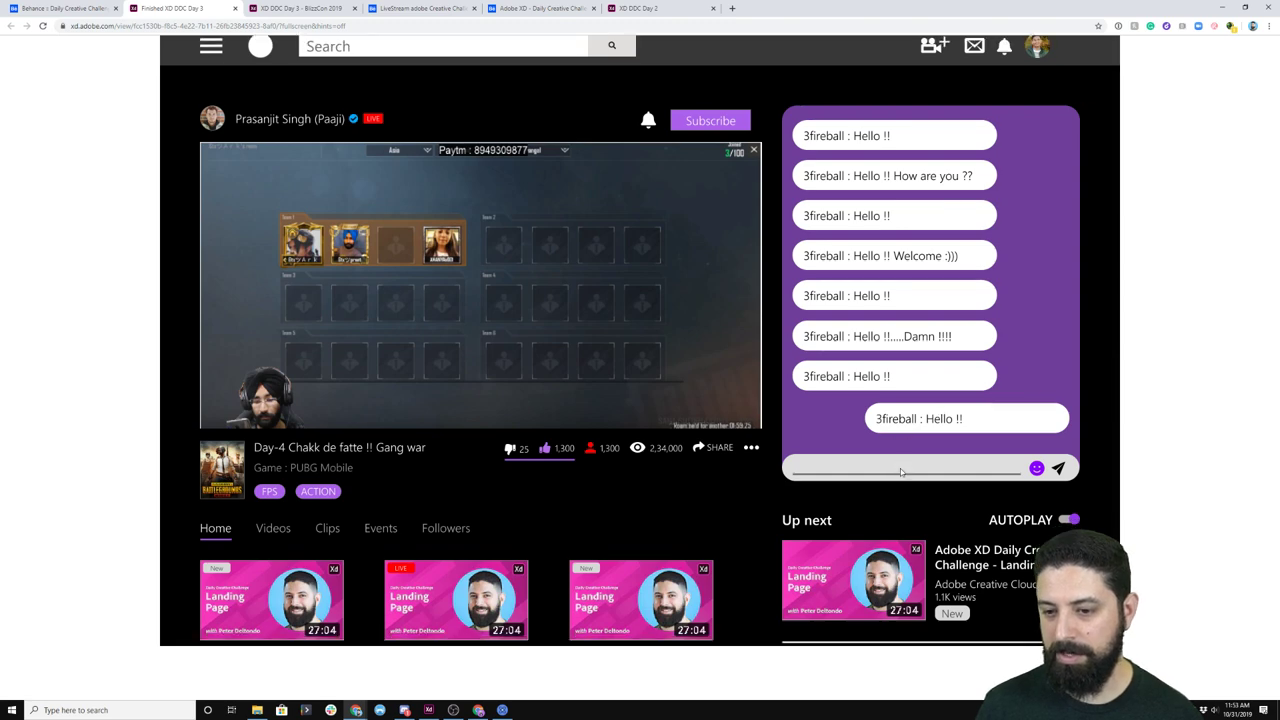
scroll(900, 468, "down", 3)
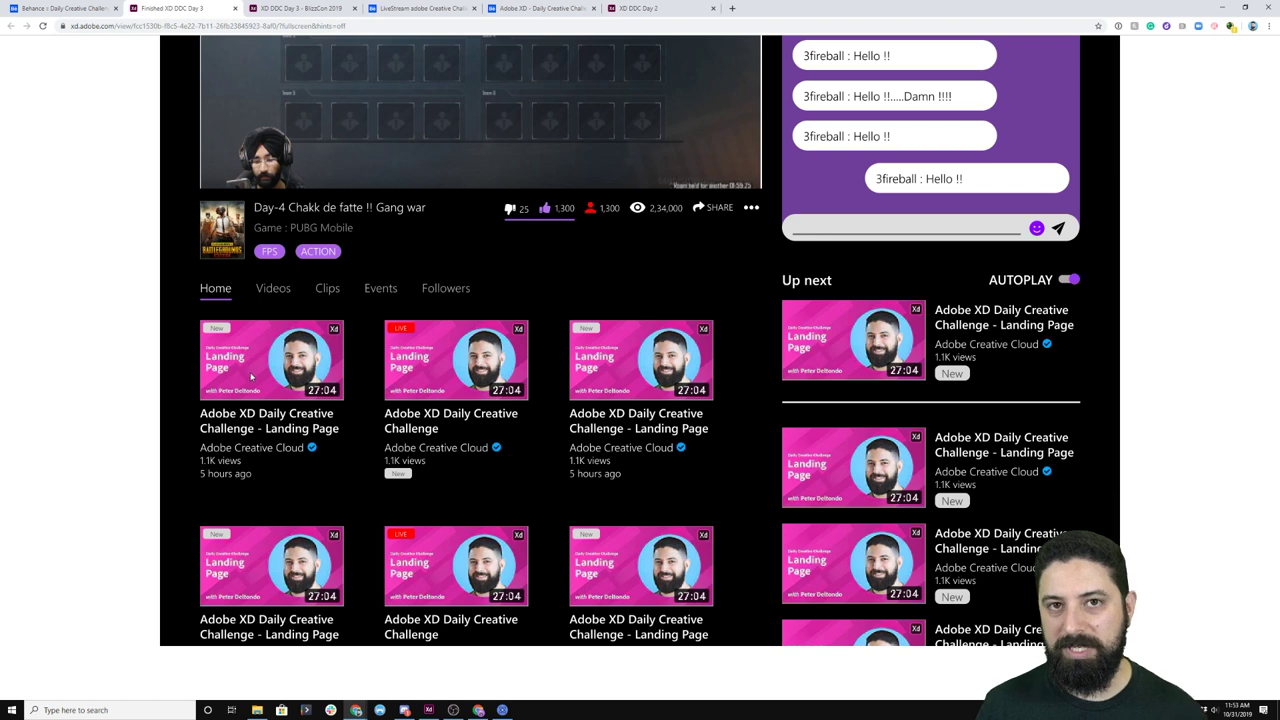
scroll(261, 393, "down", 1)
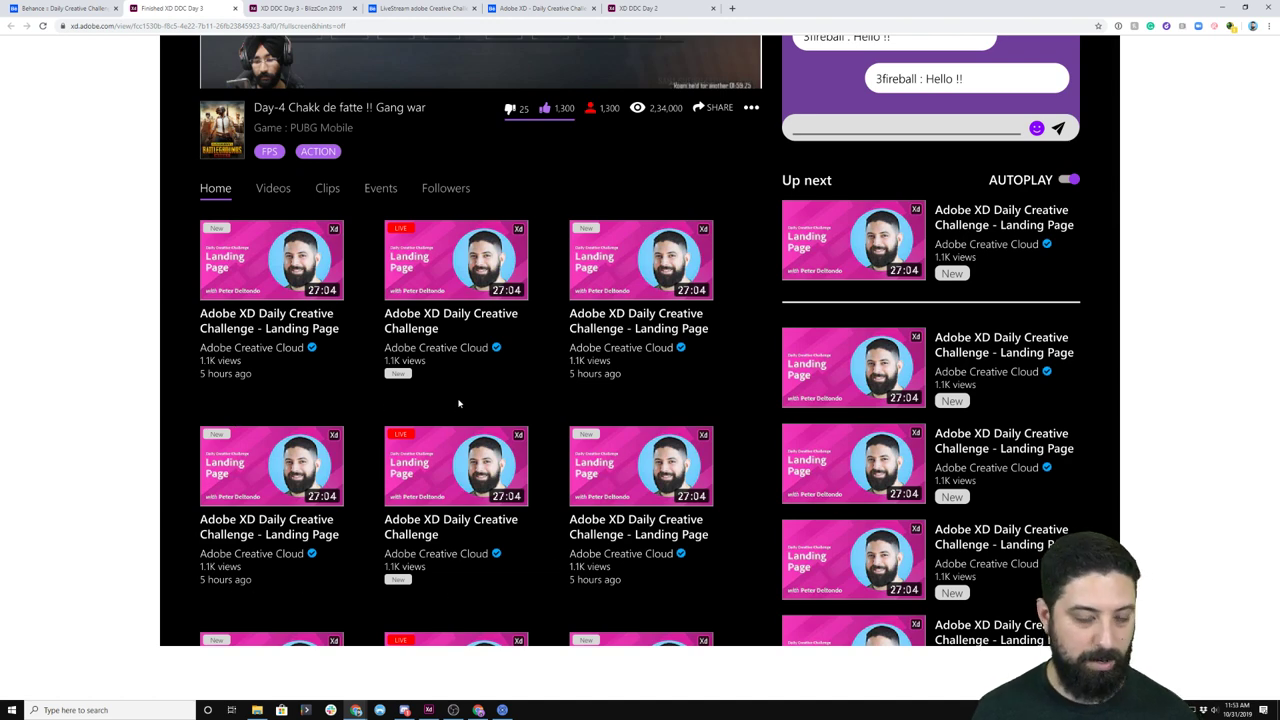
scroll(562, 370, "down", 4)
left_click(563, 366)
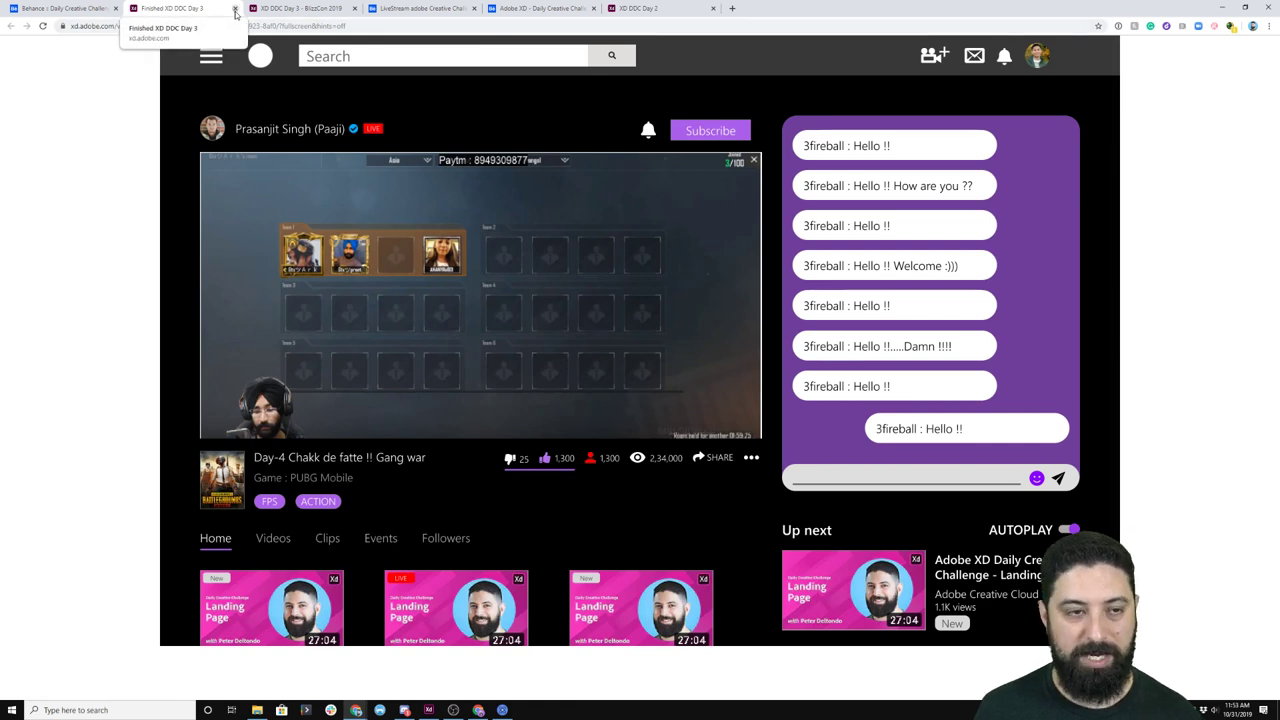
- Close the Finished XD DDC Day 3 prototype and examine the first BlizzCon 2019 screen from the player to the Gear Up section
left_click(235, 9)
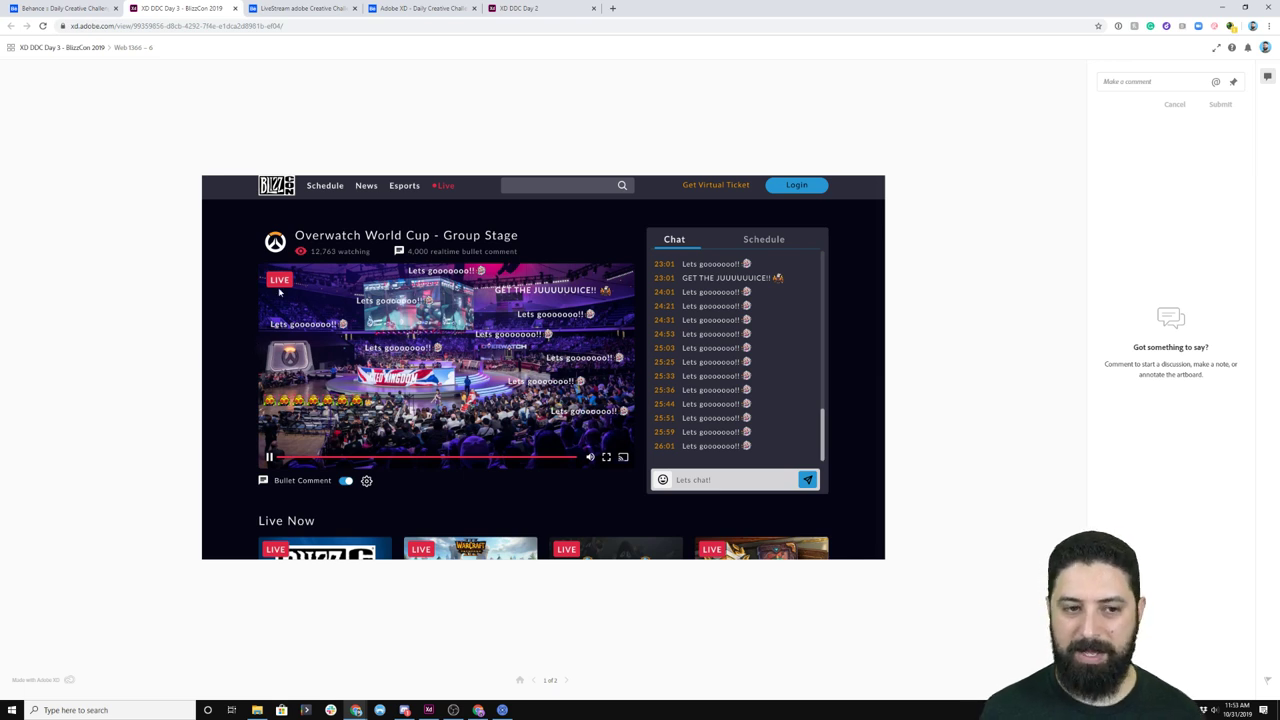
scroll(351, 452, "down", 2)
scroll(361, 444, "up", 2)
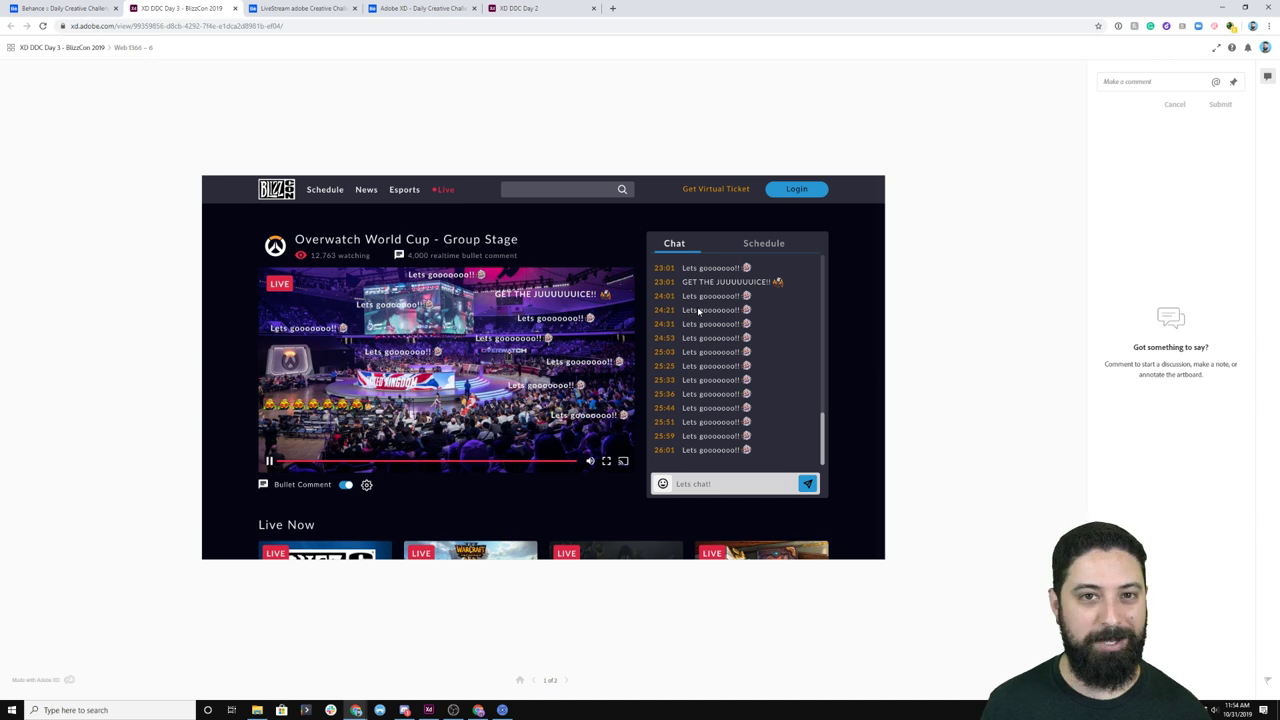
scroll(687, 397, "down", 5)
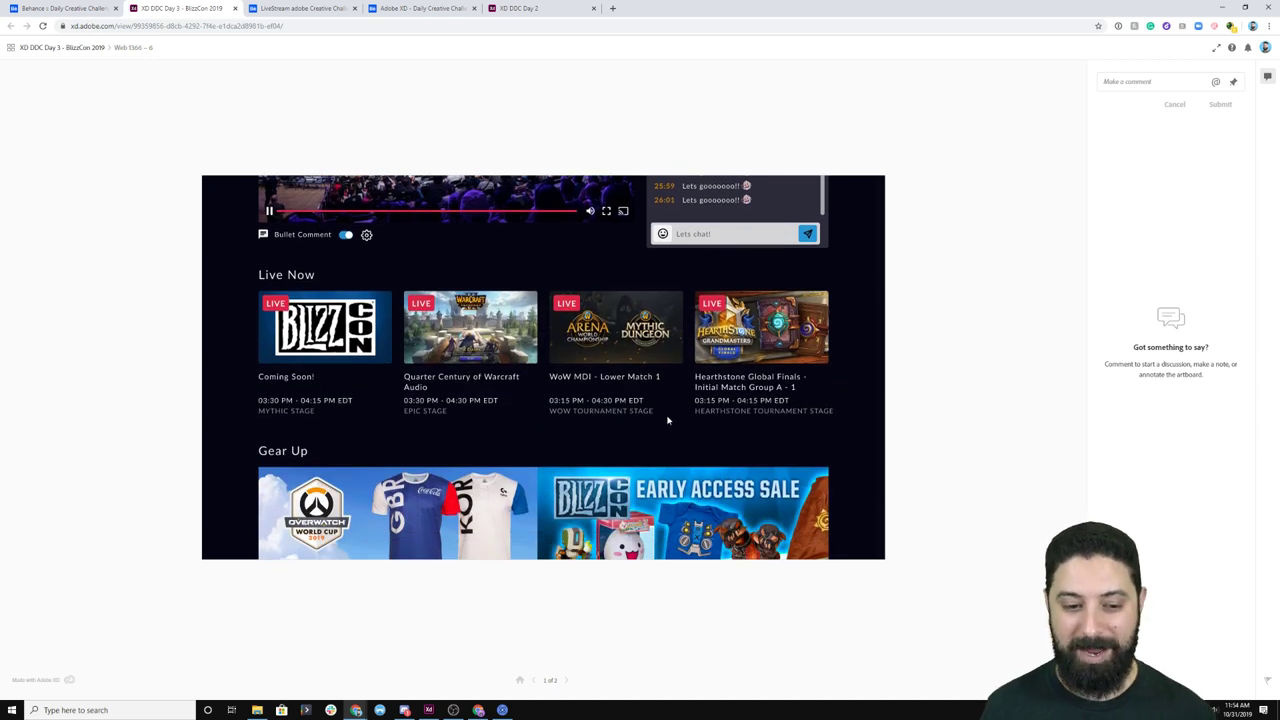
scroll(667, 420, "down", 2)
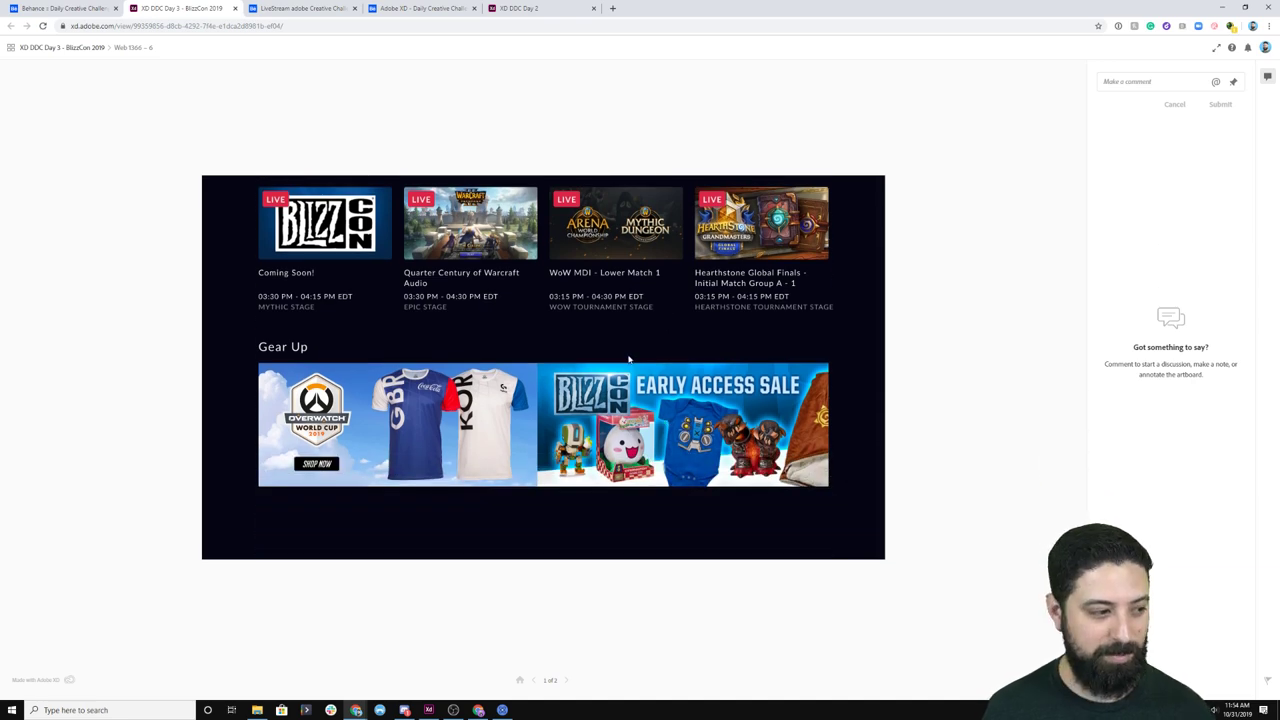
- Go to the second BlizzCon 2019 screen and examine its player with bullet comments switched off
left_click(567, 680)
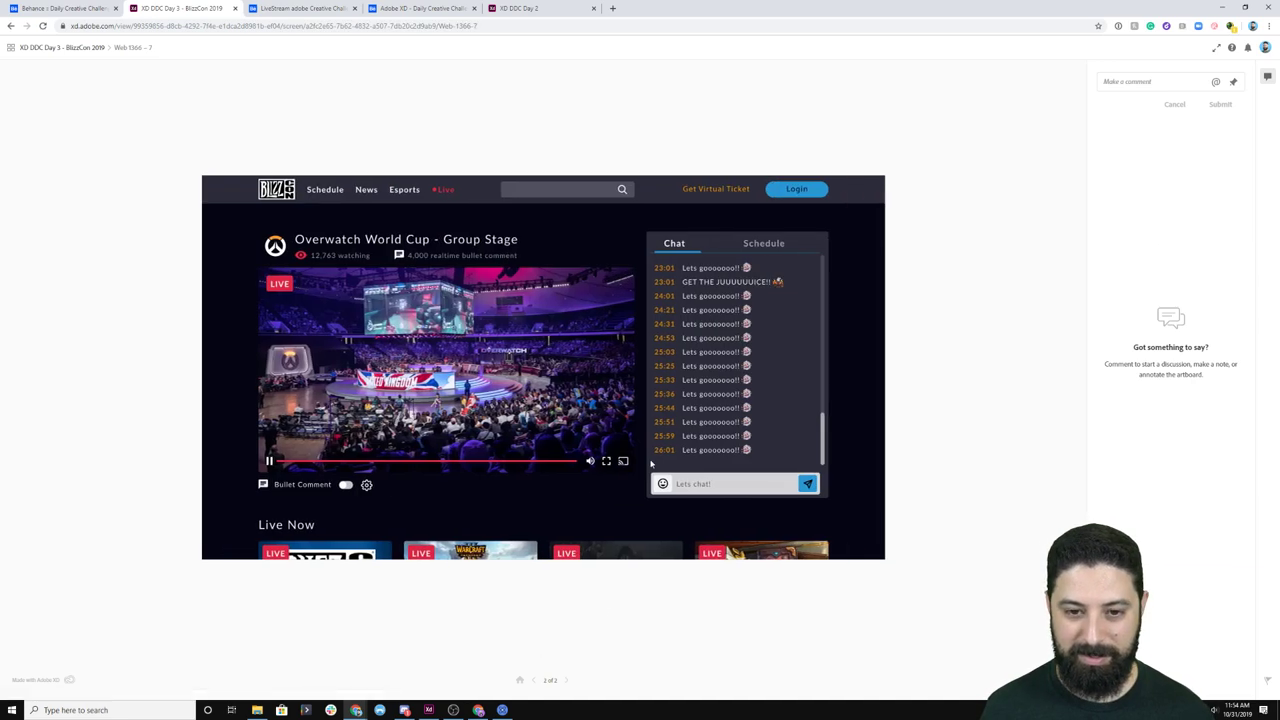
scroll(588, 432, "down", 1)
scroll(588, 432, "up", 1)
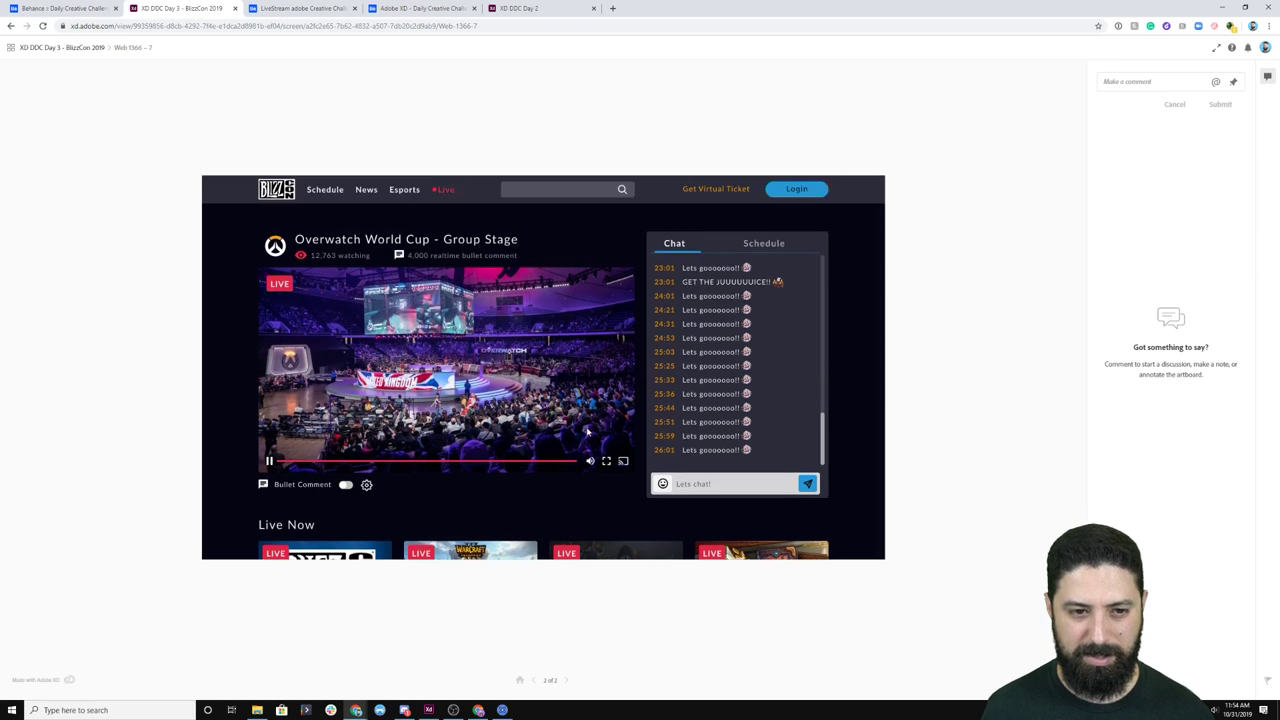
left_click(588, 432)
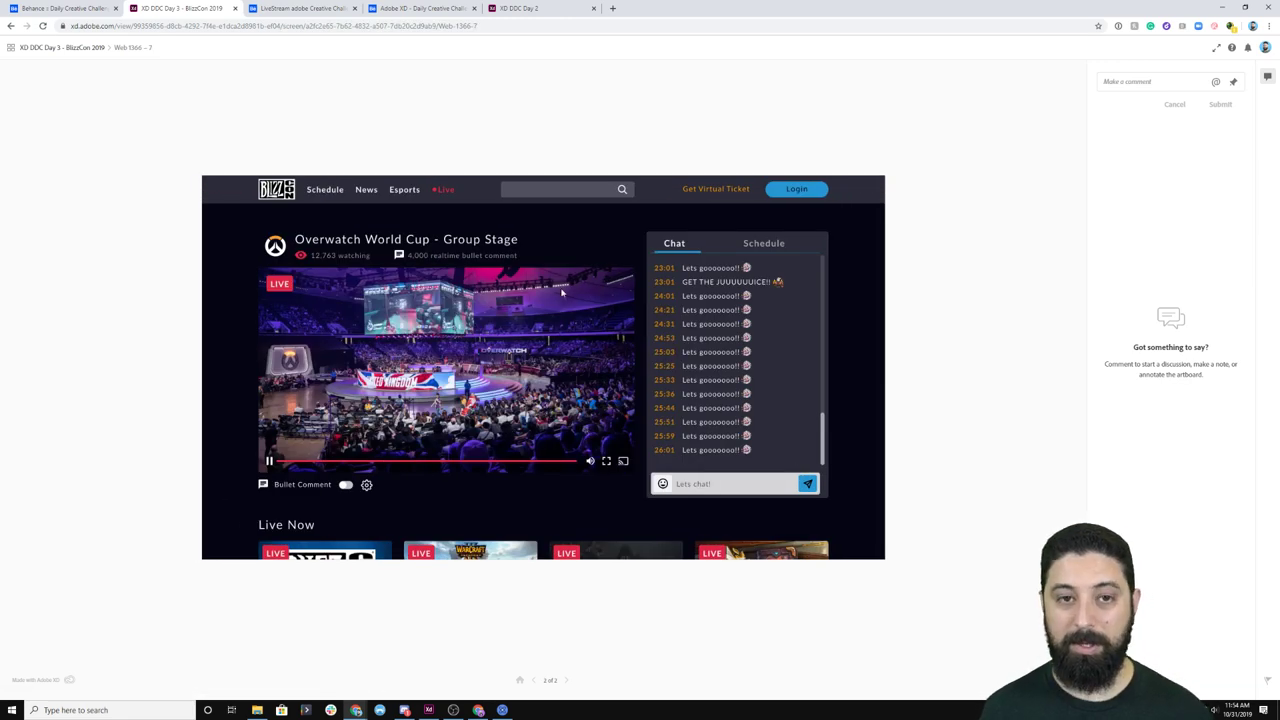
- Close the BlizzCon prototype and examine the wireframe and finished homepage design in the LiveStream adobe Creative Challenge project
left_click(235, 8)
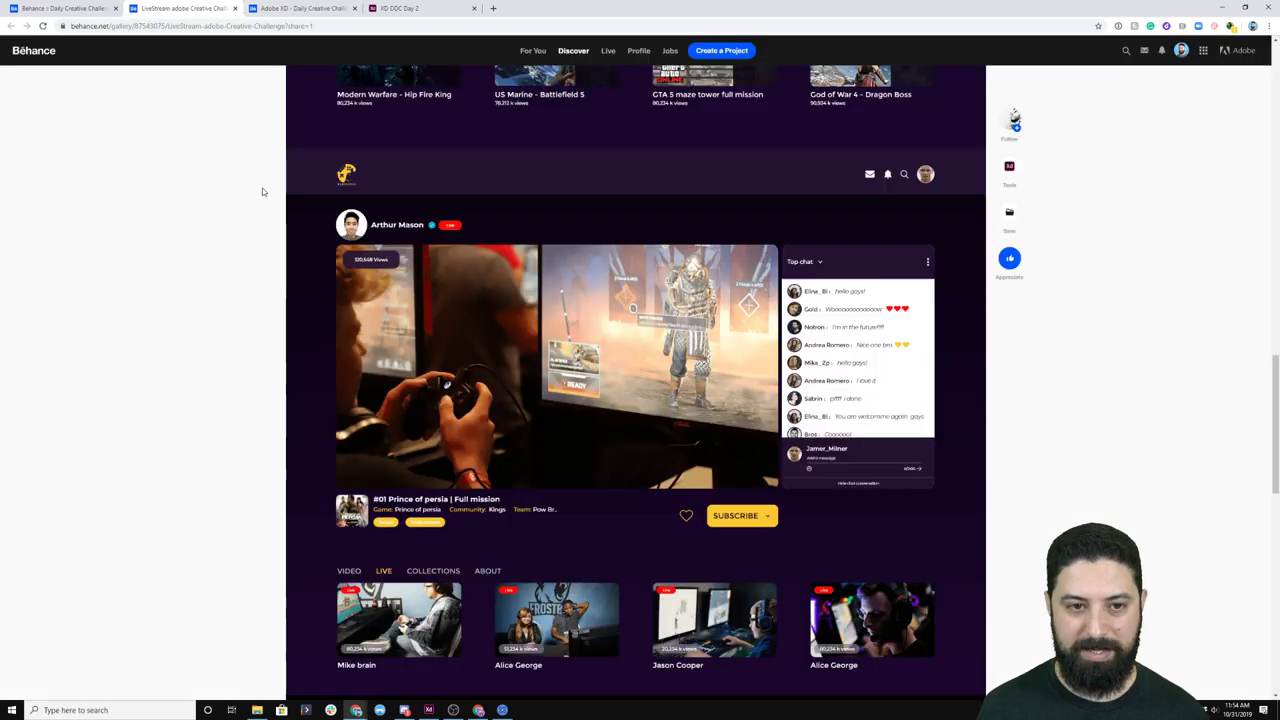
scroll(274, 298, "up", 20)
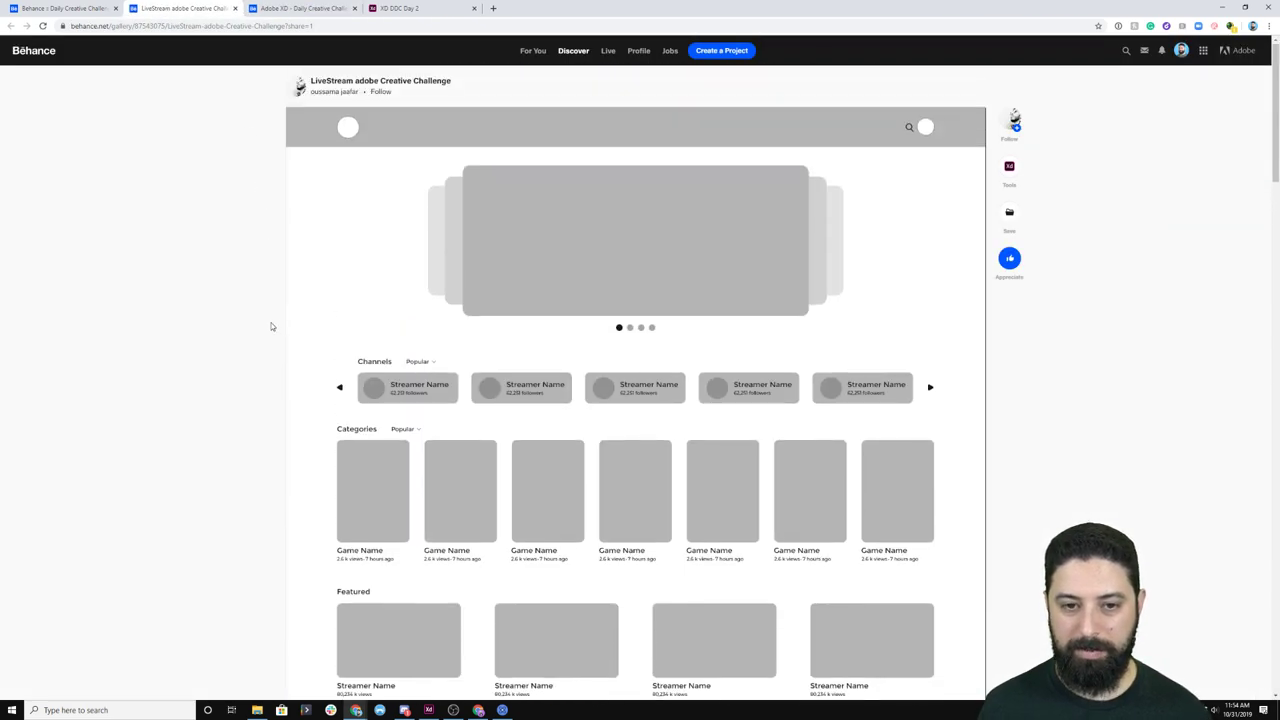
scroll(638, 364, "down", 2)
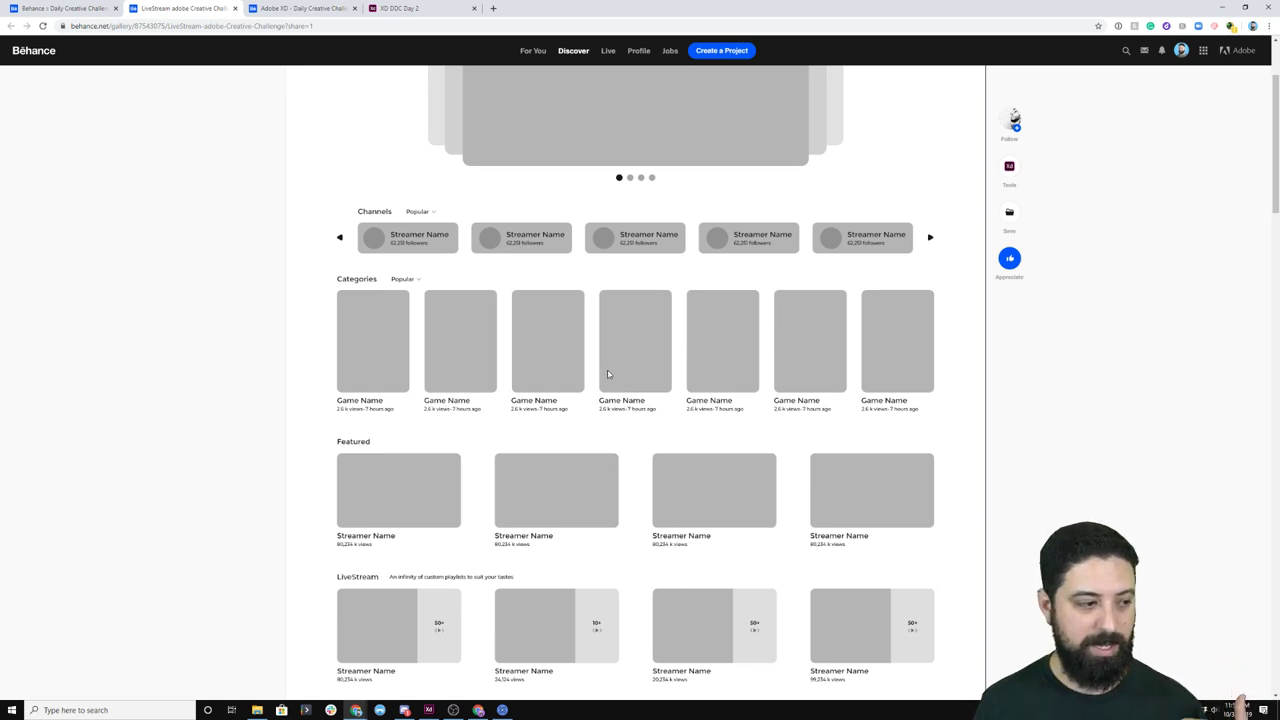
scroll(610, 368, "down", 4)
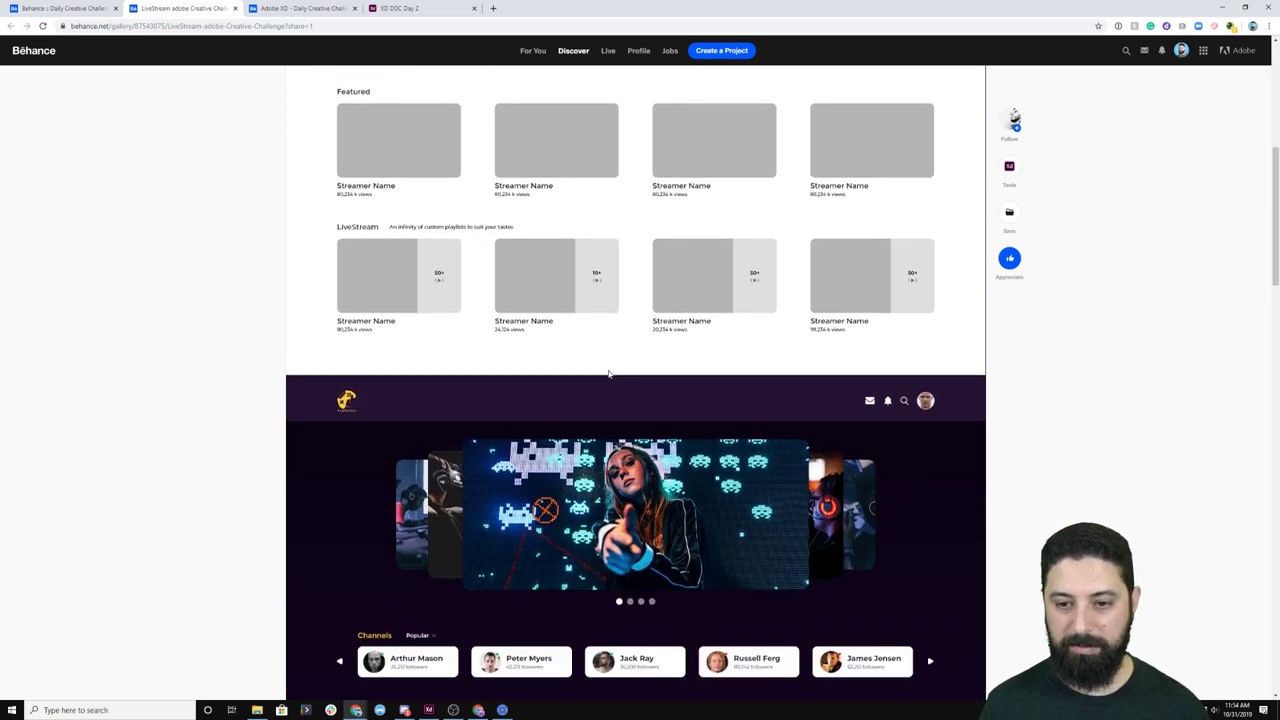
scroll(500, 300, "down", 3)
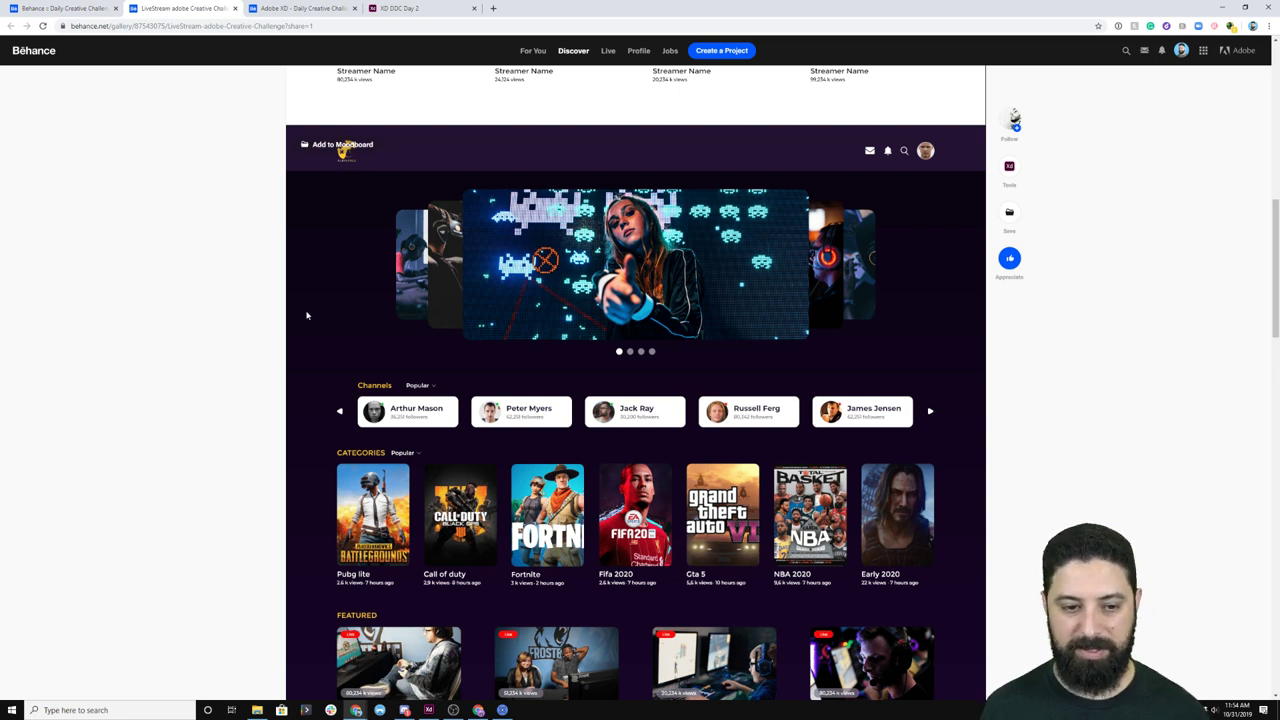
scroll(232, 411, "down", 3)
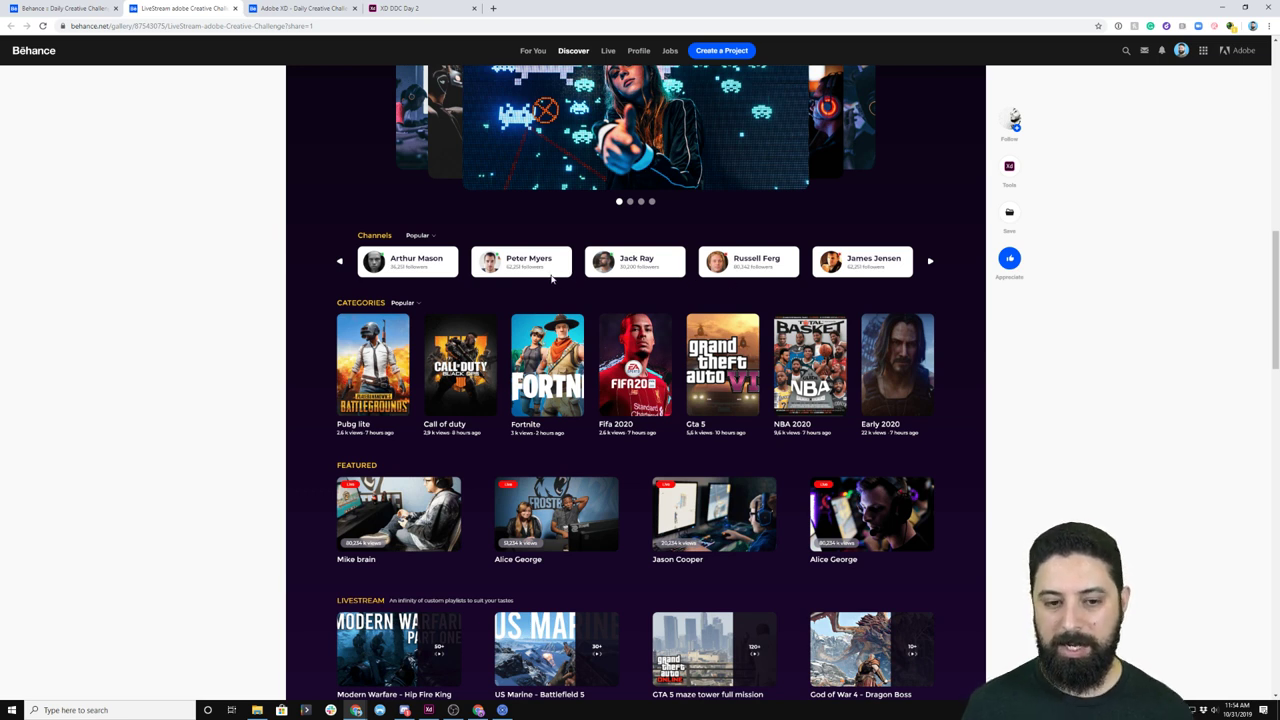
scroll(552, 331, "down", 4)
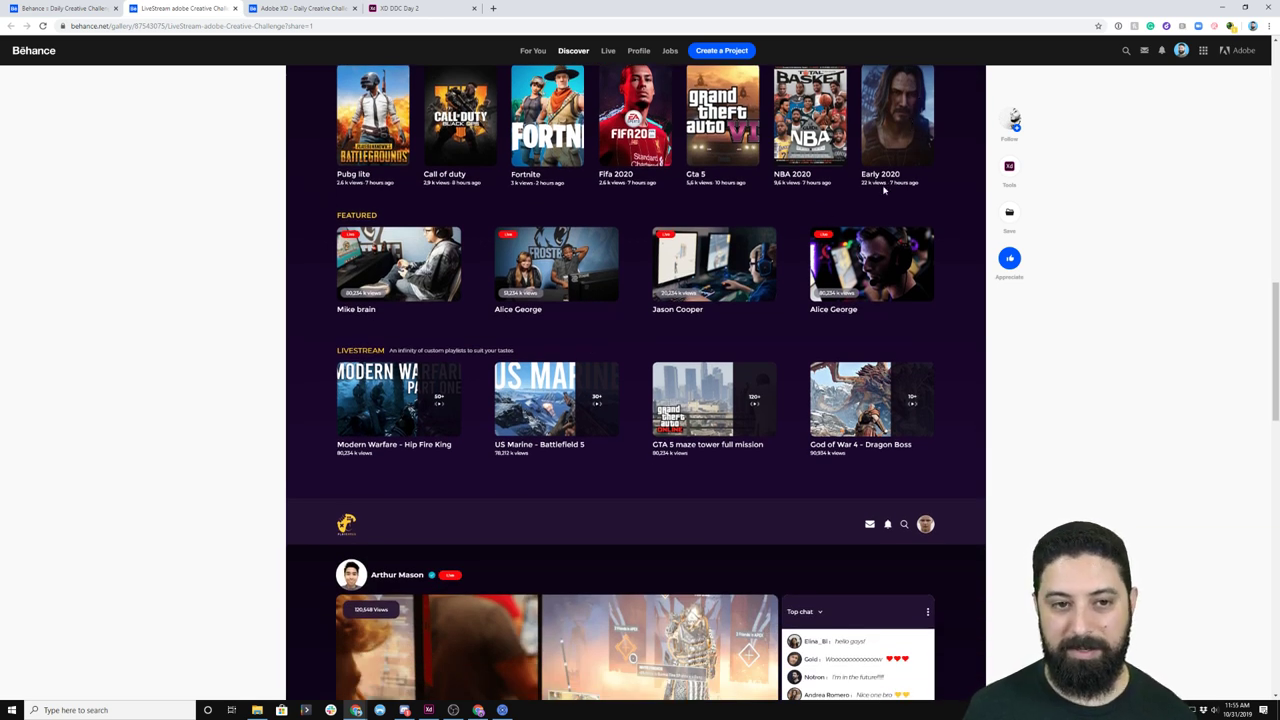
- Examine the stream player page of the LiveStream project, including its chat, stream details and live channel row
scroll(645, 375, "down", 5)
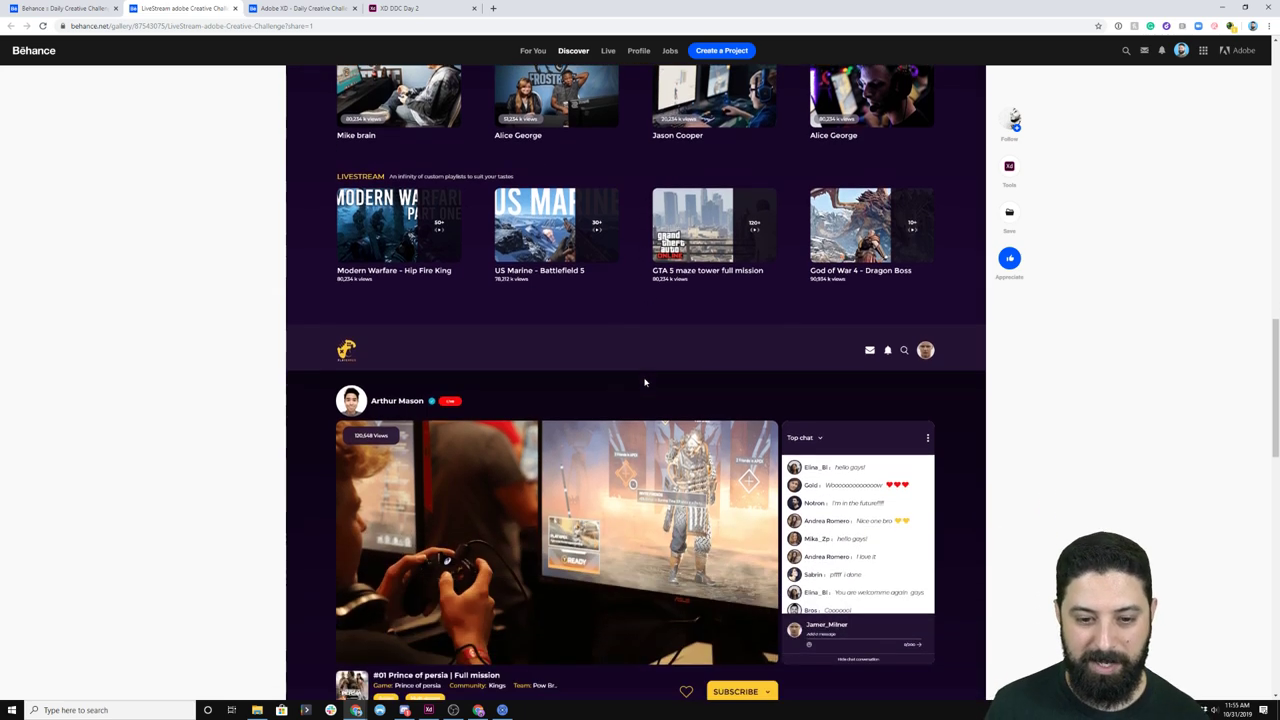
scroll(645, 382, "down", 2)
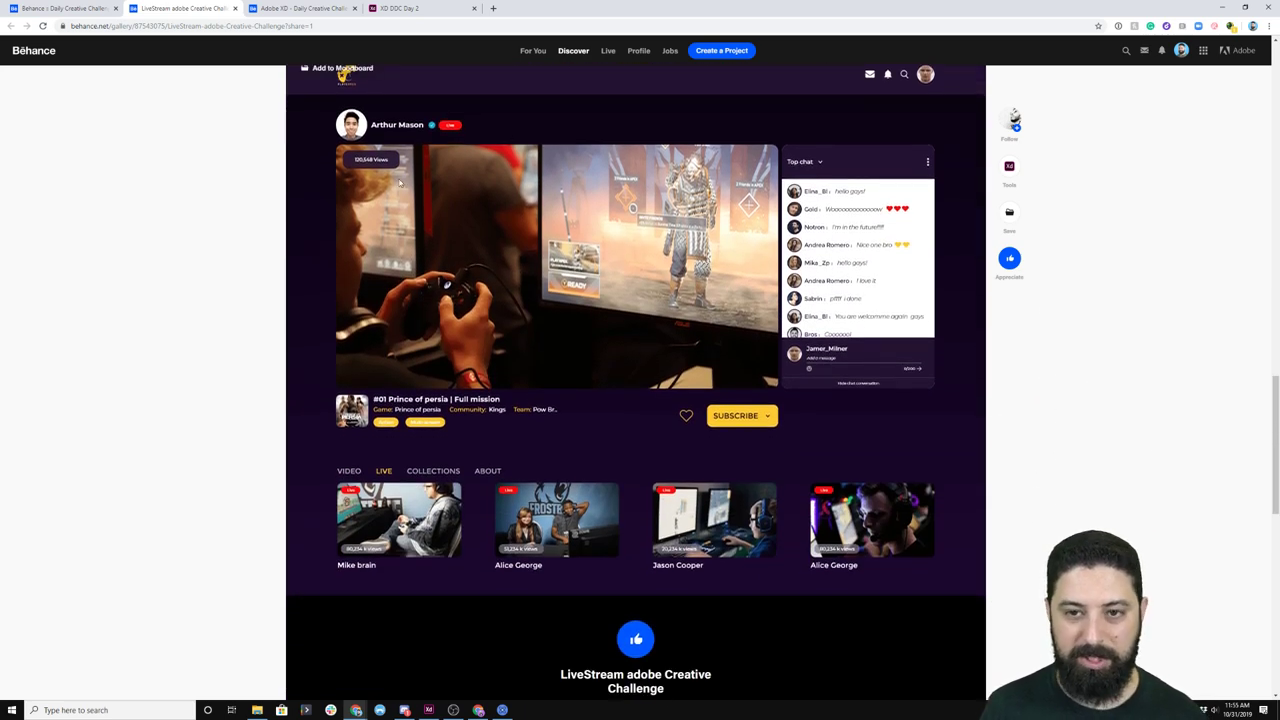
scroll(502, 265, "up", 1)
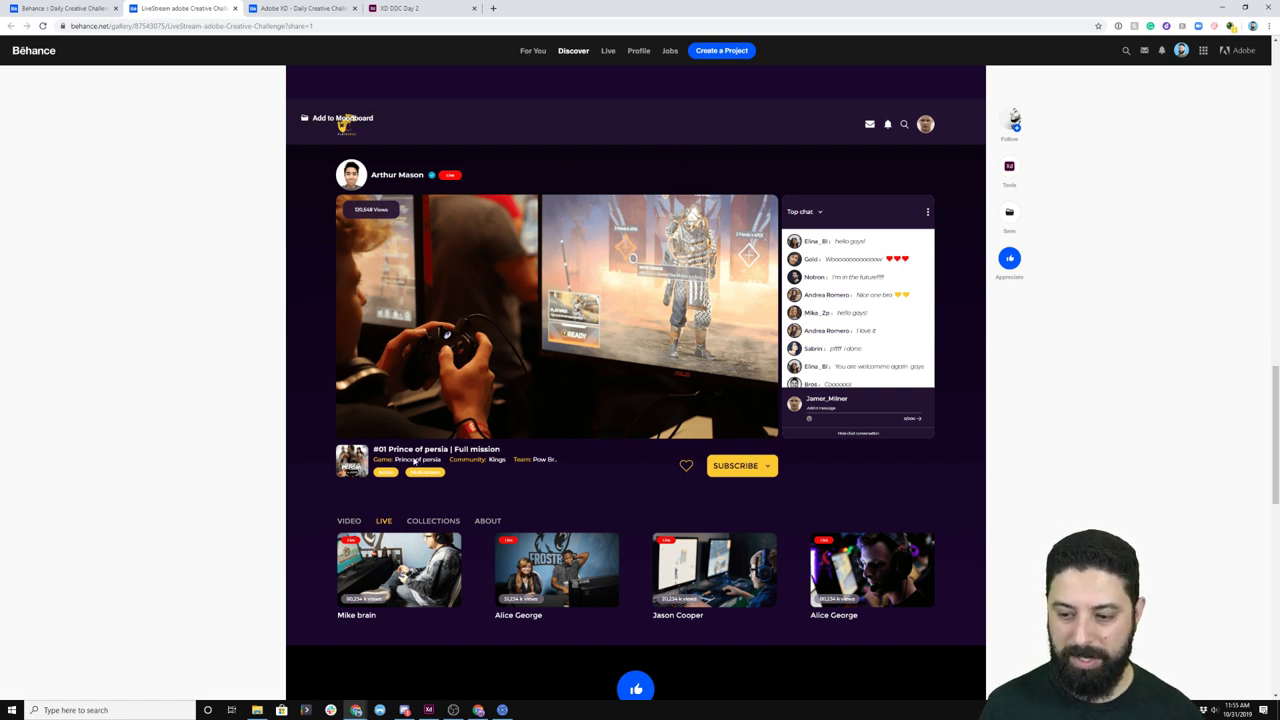
scroll(543, 459, "down", 1)
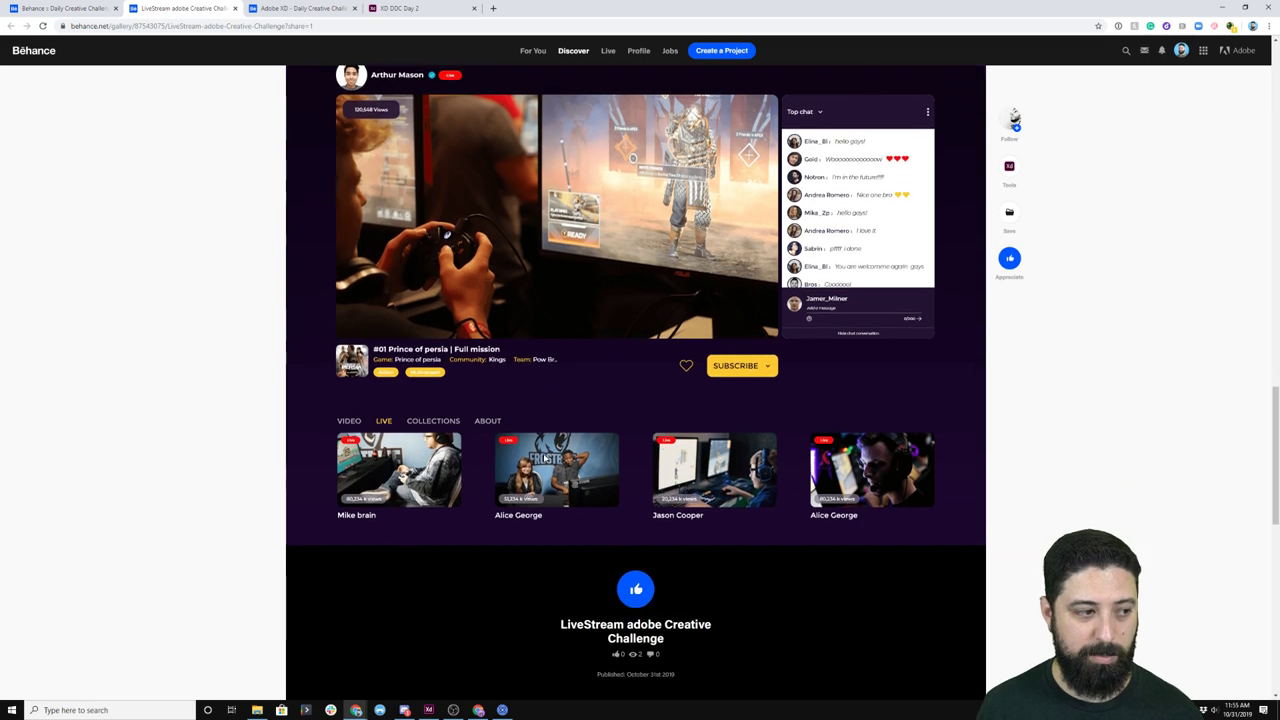
scroll(545, 459, "down", 1)
scroll(545, 459, "up", 3)
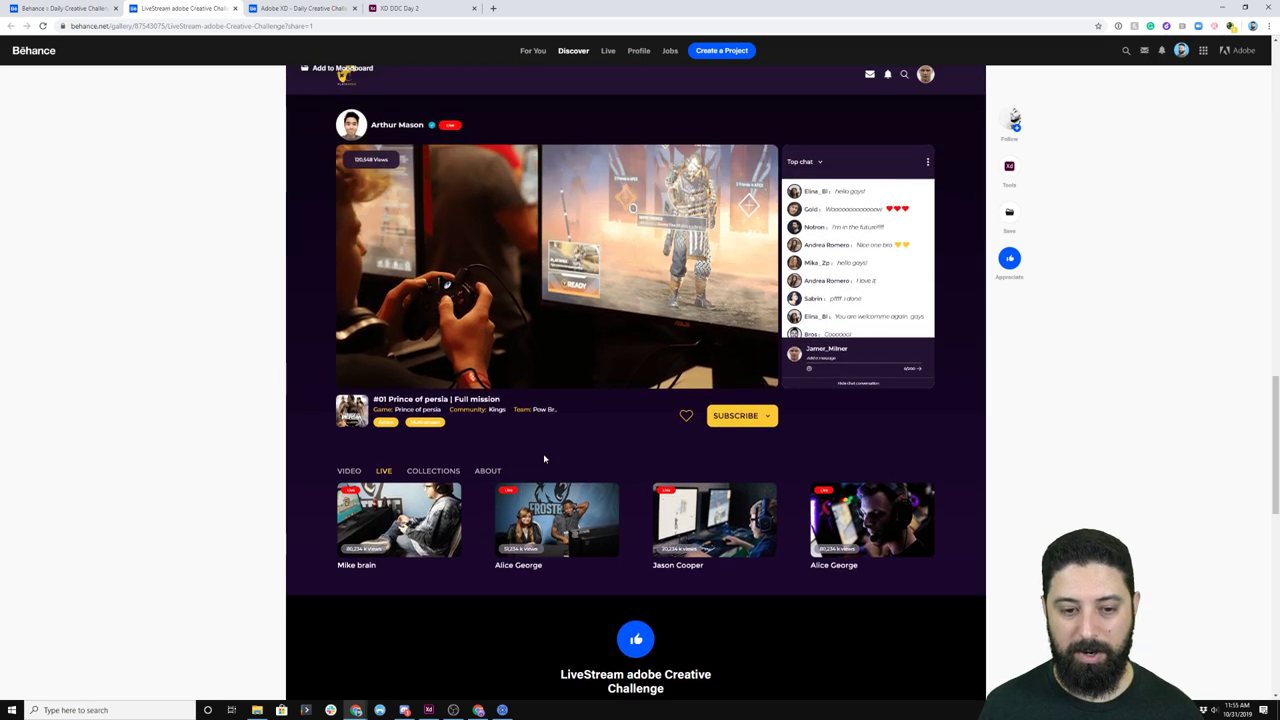